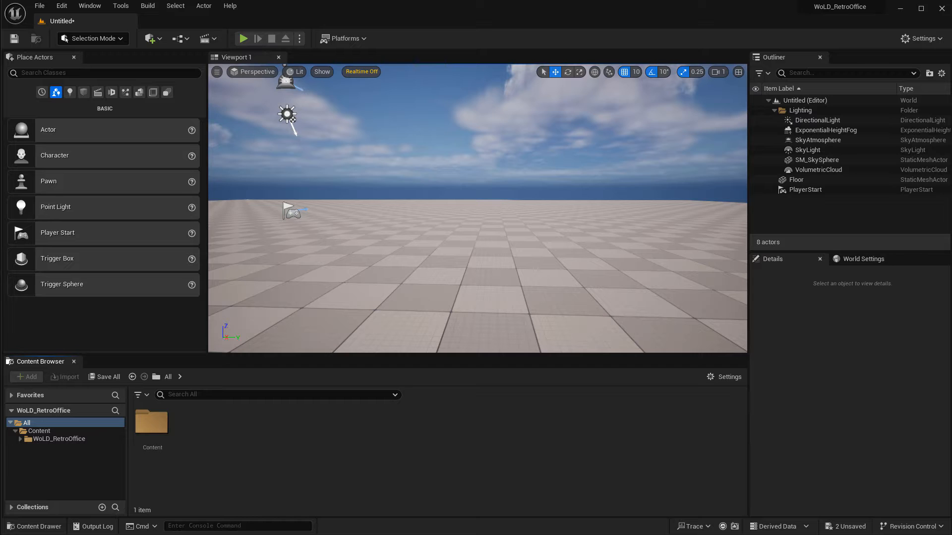
Open the 00_AssetsProps level from the WoLD_RetroOffice Maps folder and fly around to view its props.
left_click(63, 440)
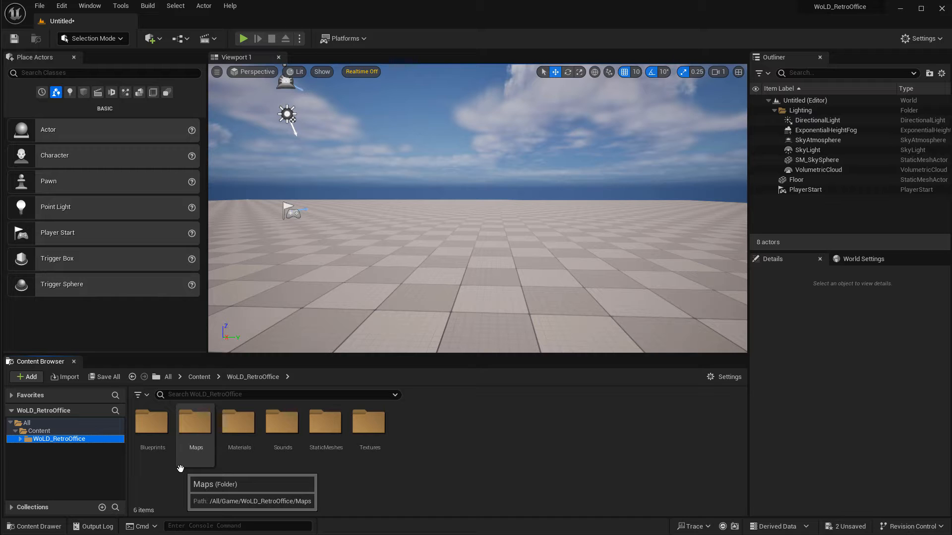
double_click(195, 427)
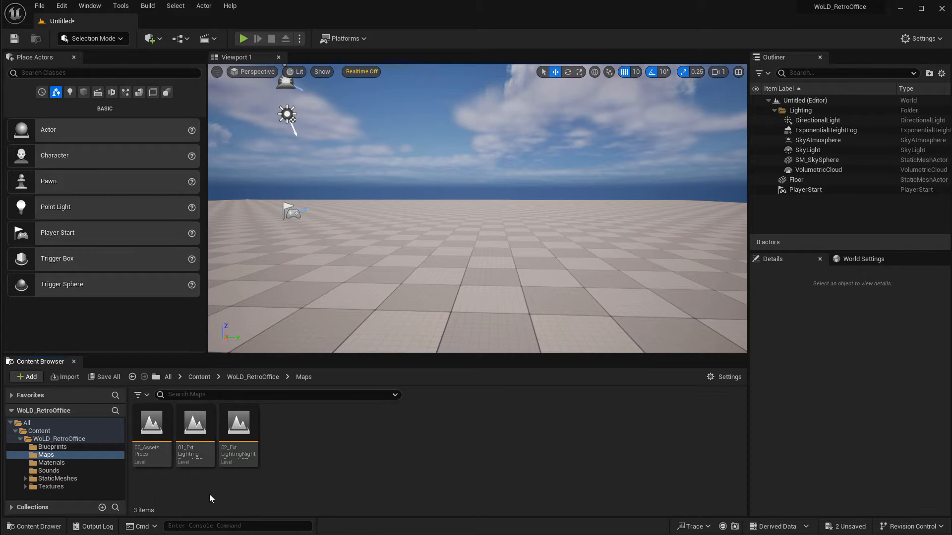
double_click(150, 426)
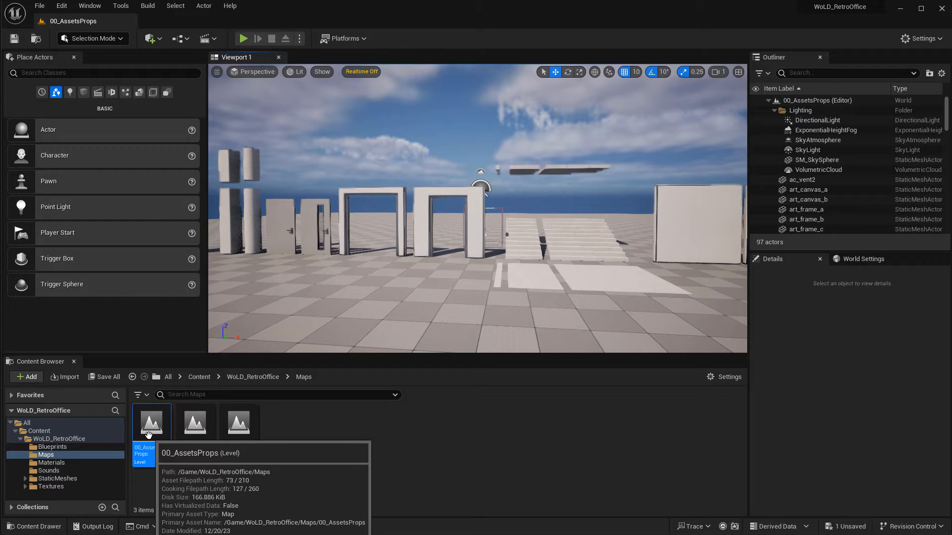
mouse_move(456, 268)
right_mouse_down()
mouse_move(560, 262)
mouse_move(464, 261)
right_mouse_up()
key("s")
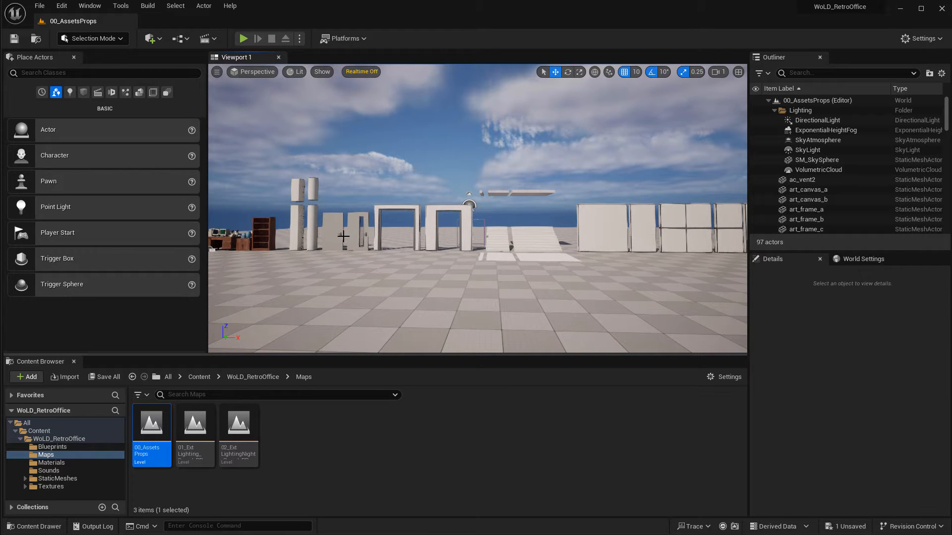
right_click_drag(343, 237, 171, 239)
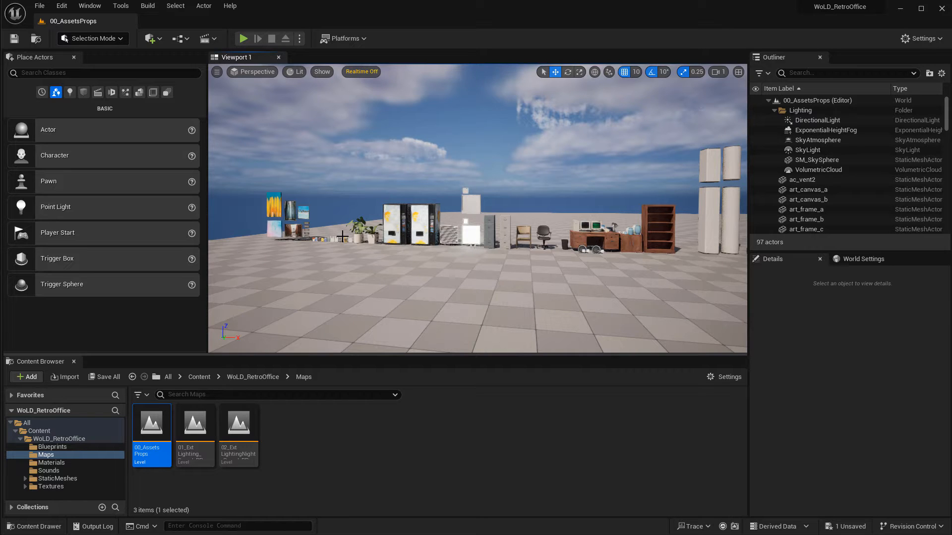
Open the 01_ExtLighting_Sound_PP level and fly through the daytime office interior.
double_click(197, 425)
left_click_drag(400, 251, 421, 199)
key("s")
right_click_drag(422, 198, 560, 223)
key("w")
key("w")
right_click_drag(548, 180, 744, 178)
key("w")
right_click_drag(561, 240, 551, 236)
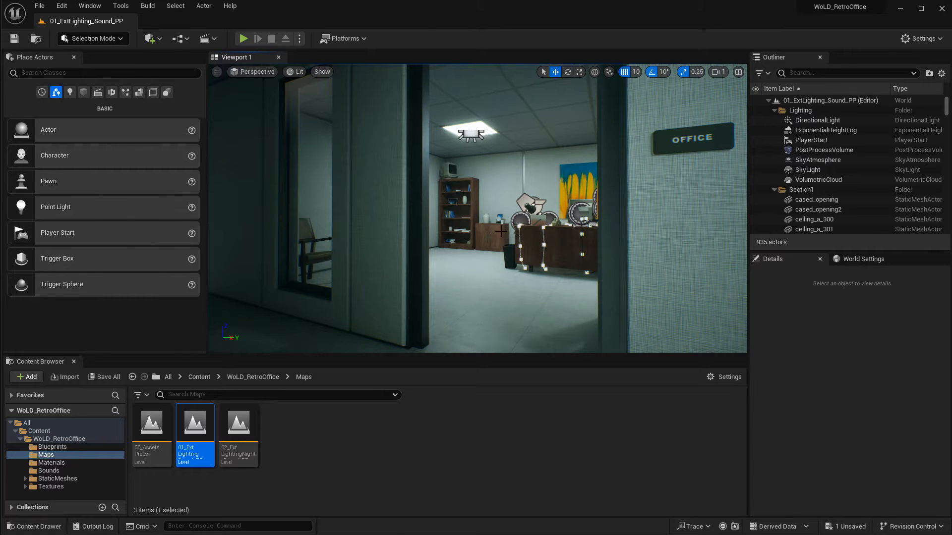
right_click_drag(500, 231, 576, 239)
key("w")
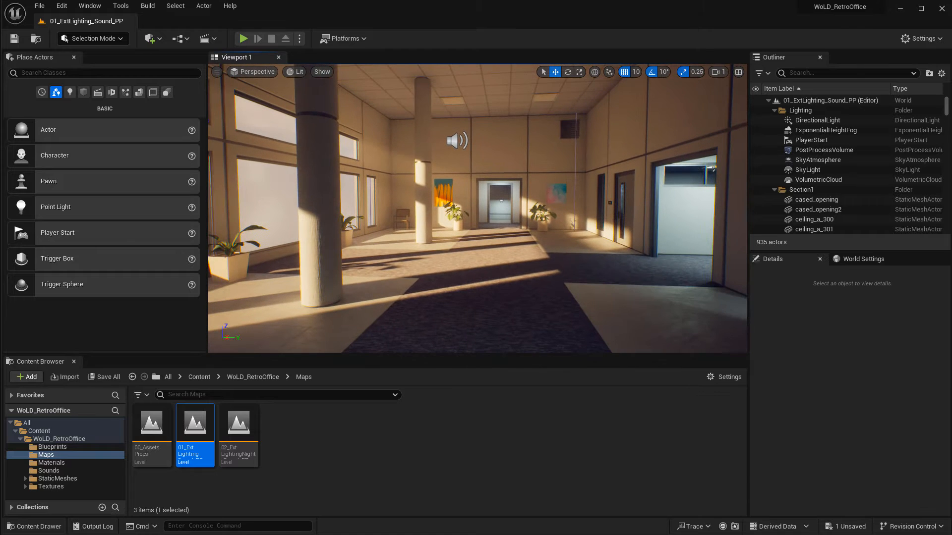
Open the 02_ExtLightingNight_Sound_PP level and look around the night-lit lobby.
double_click(239, 425)
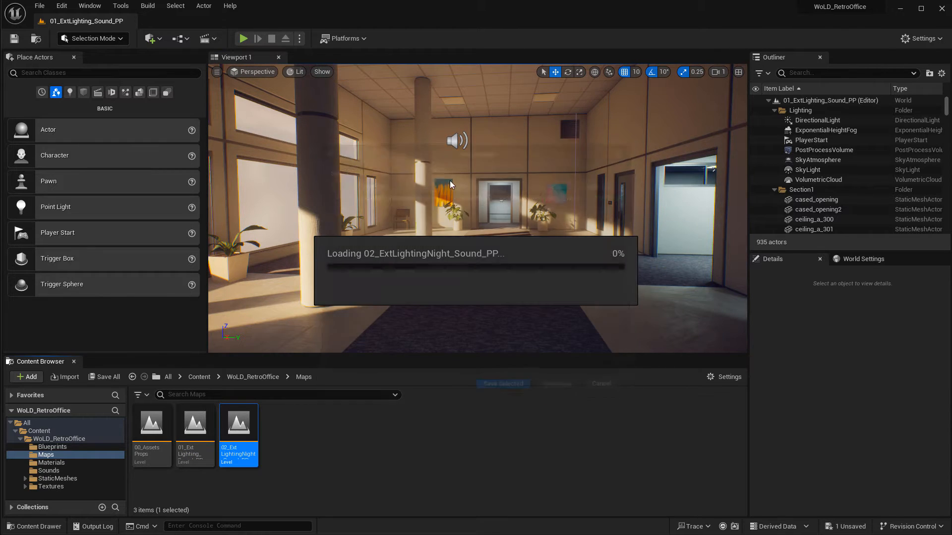
right_click_drag(426, 183, 292, 159)
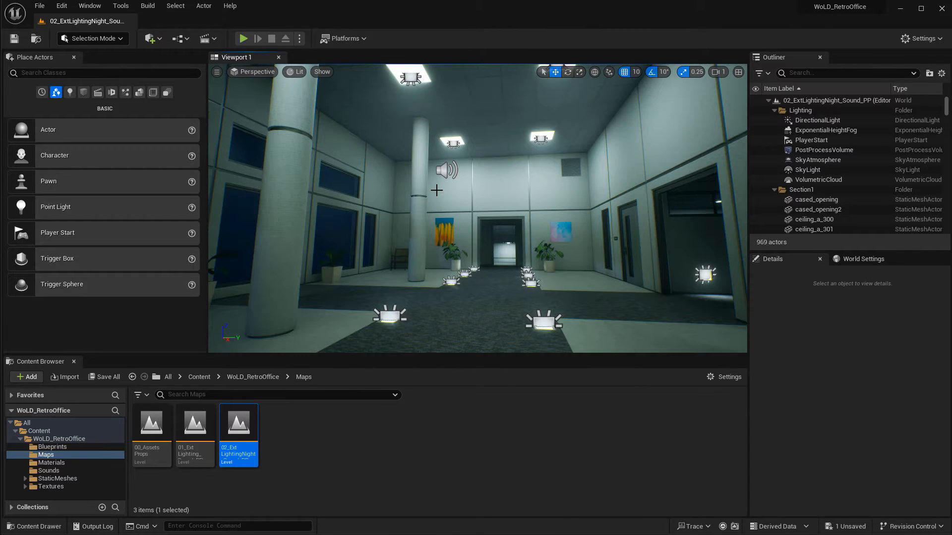
right_click_drag(437, 190, 431, 193)
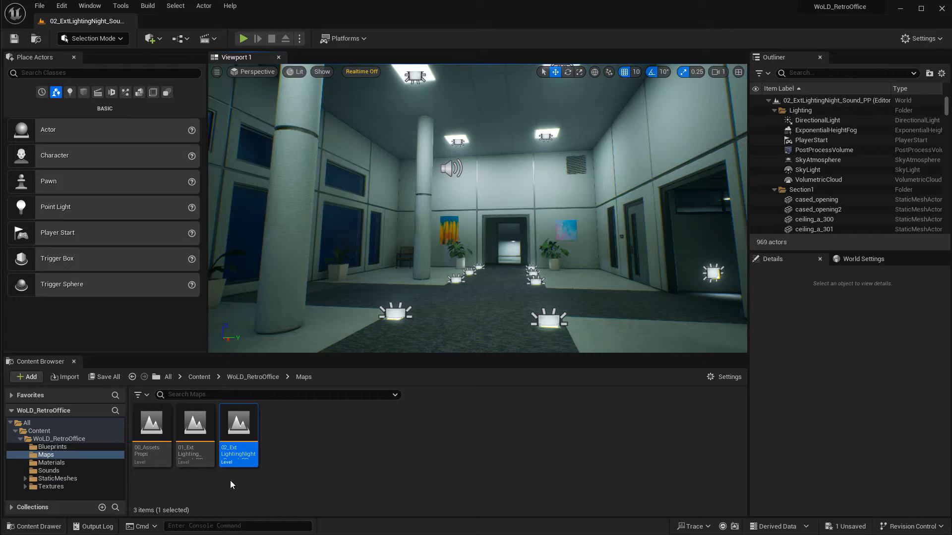
Browse the Blueprints and Sounds folders and preview the room tone and vending machine sound assets.
left_click(75, 446)
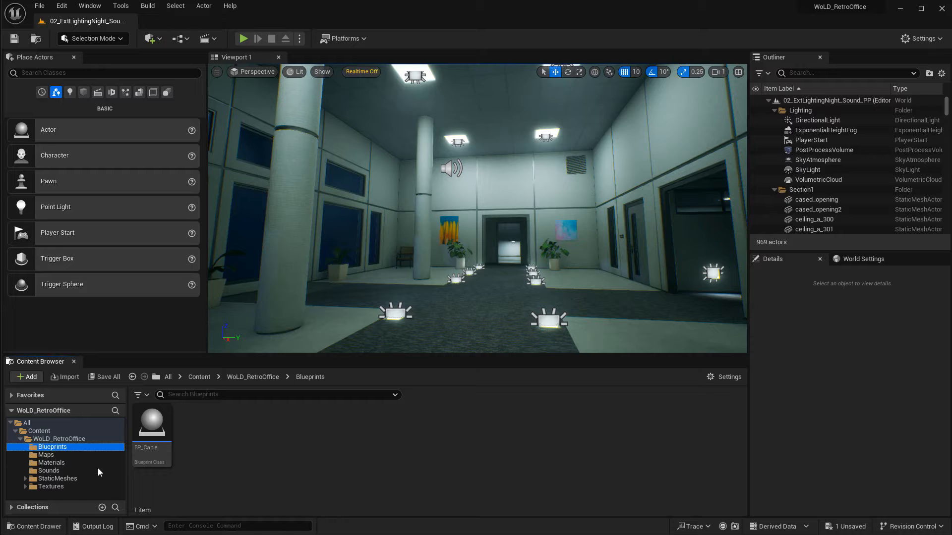
left_click(82, 470)
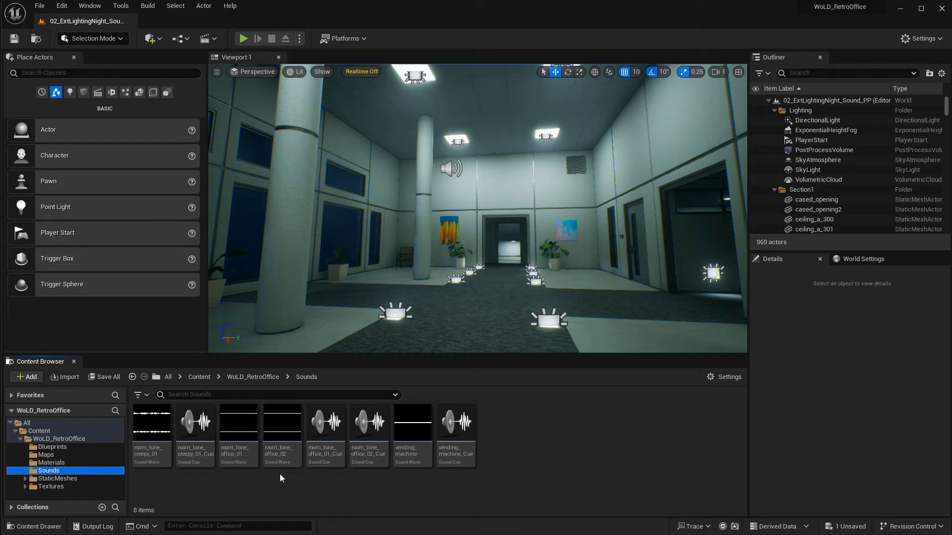
mouse_move(153, 431)
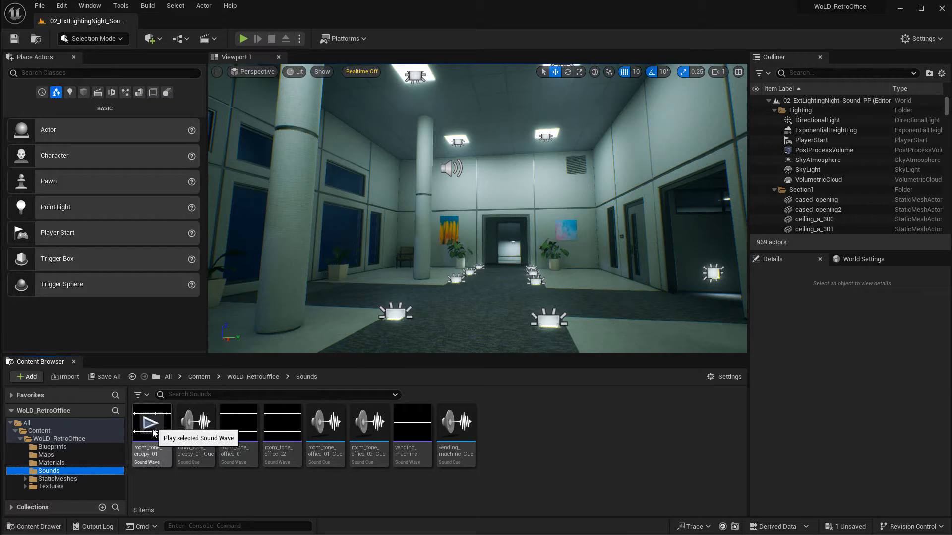
mouse_move(190, 432)
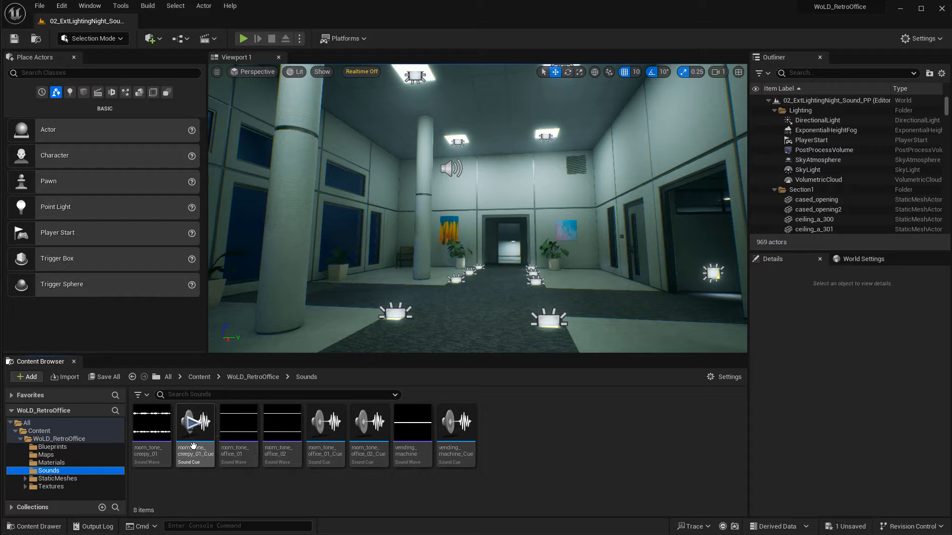
mouse_move(360, 442)
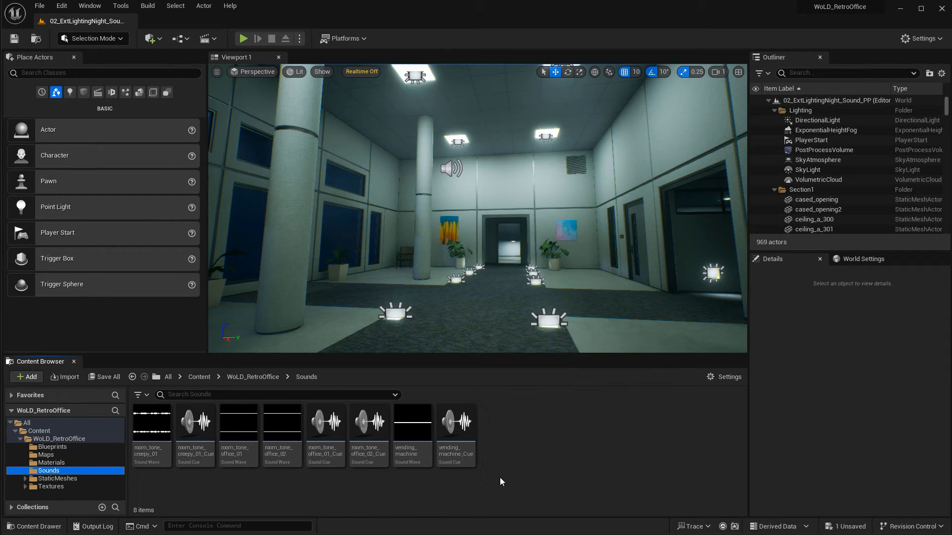
mouse_move(462, 436)
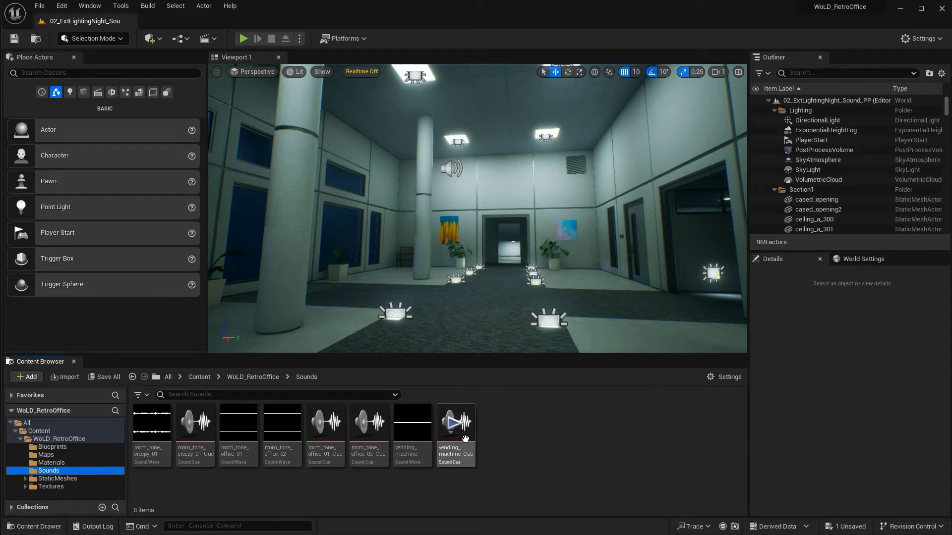
Place a vending_machine_Cue ambient sound in the lobby and delete it again.
left_click(468, 416)
left_click_drag(469, 413, 480, 291)
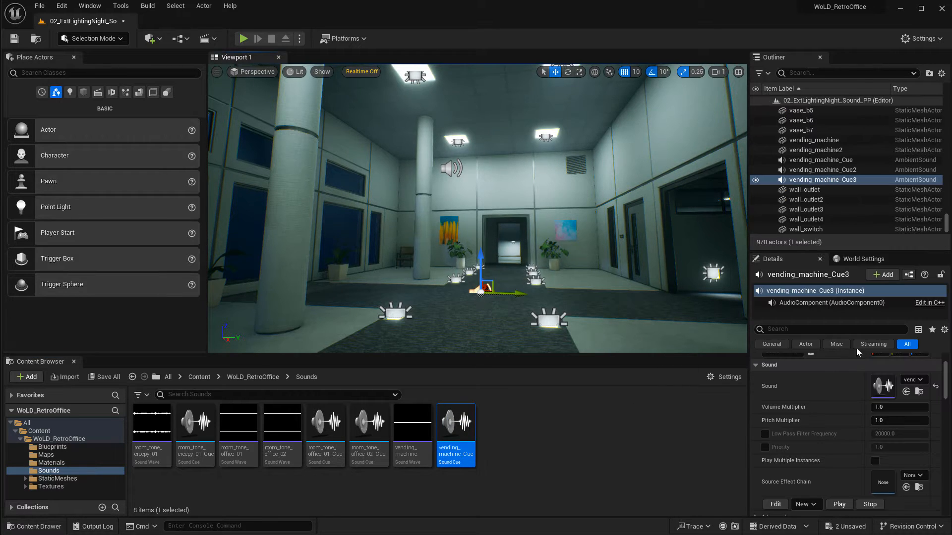
right_click_drag(496, 300, 494, 306)
key("Delete")
mouse_move(466, 425)
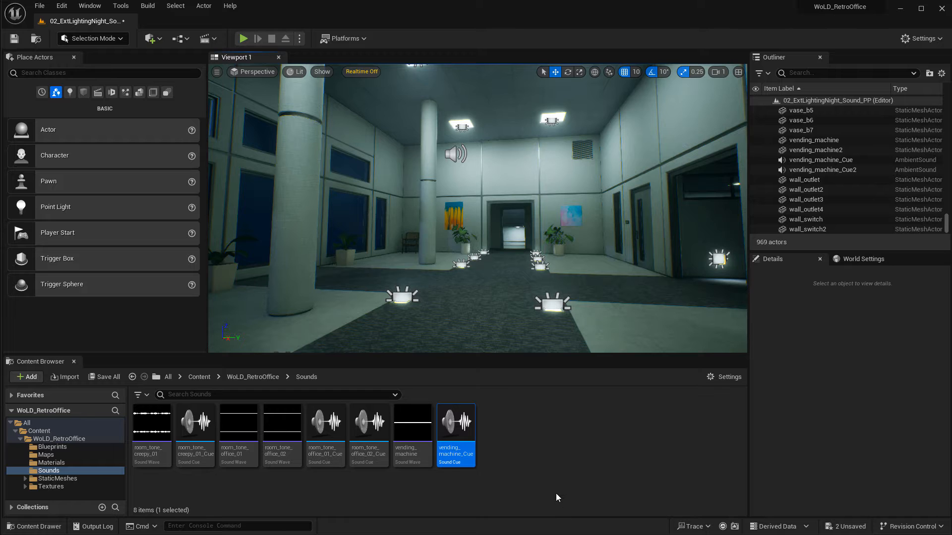
Open the StaticMeshes folder and create a new level from the Basic template.
left_click(54, 478)
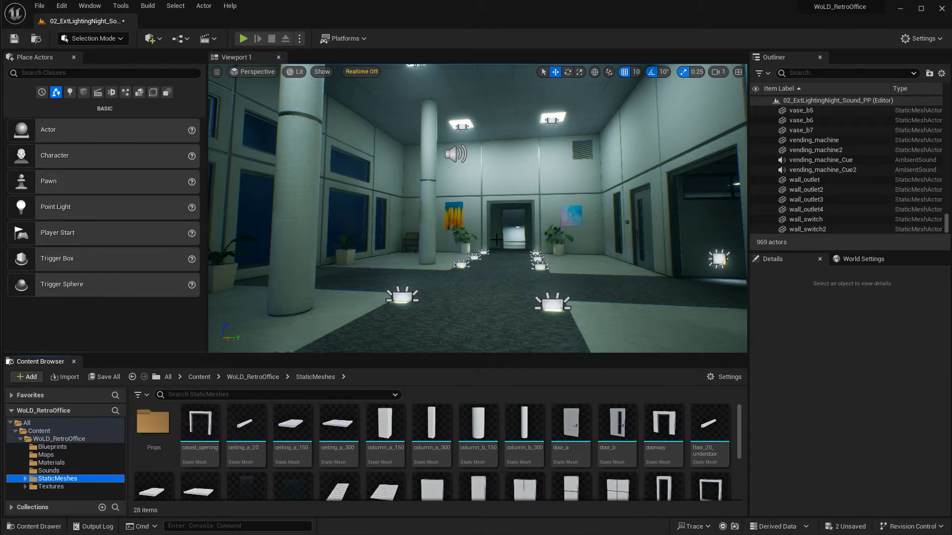
left_click(39, 6)
left_click(63, 32)
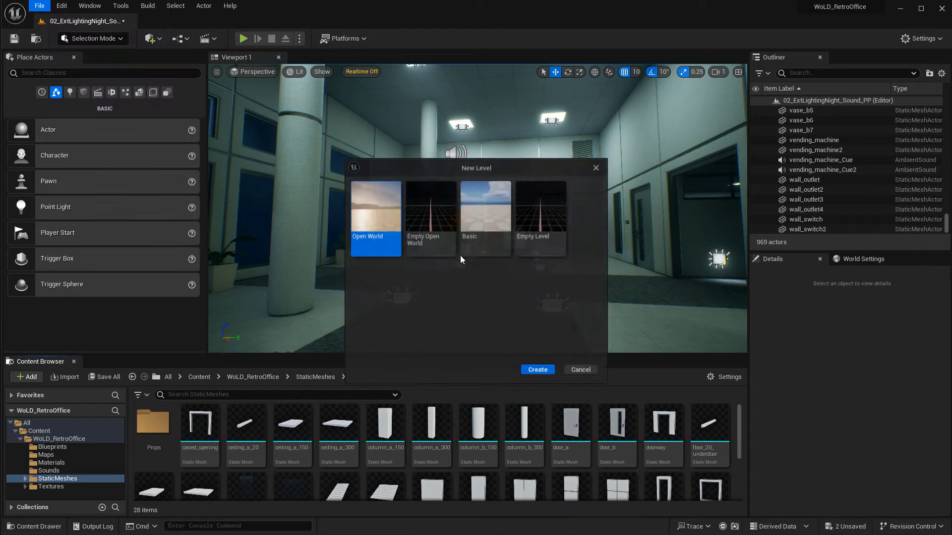
double_click(492, 209)
left_click(560, 386)
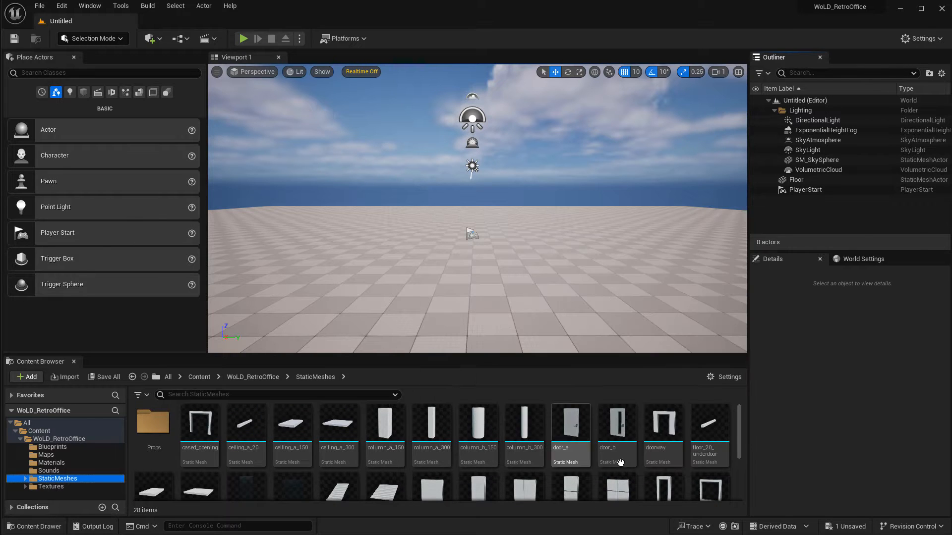
Place a wall_a_300 static mesh in the new level near the player start.
scroll(641, 462, "down", 2)
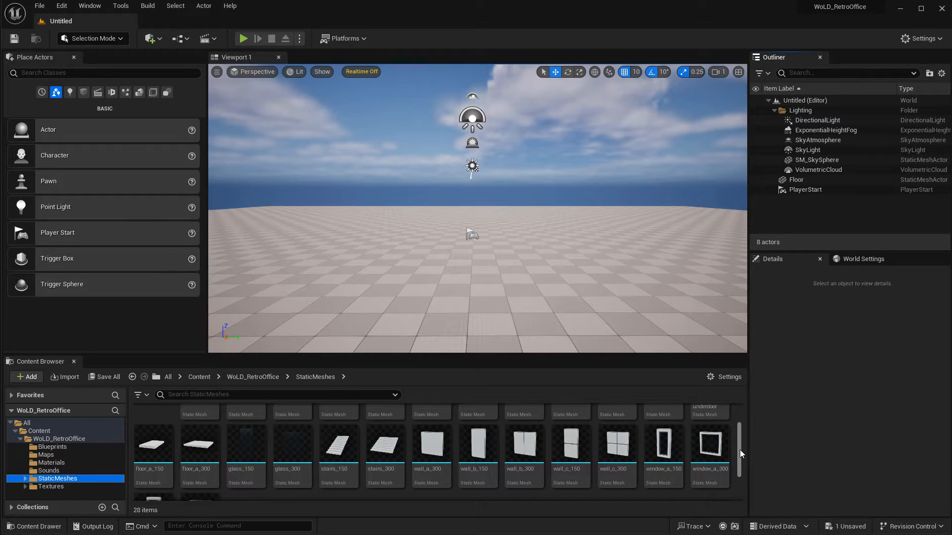
scroll(739, 450, "up", 2)
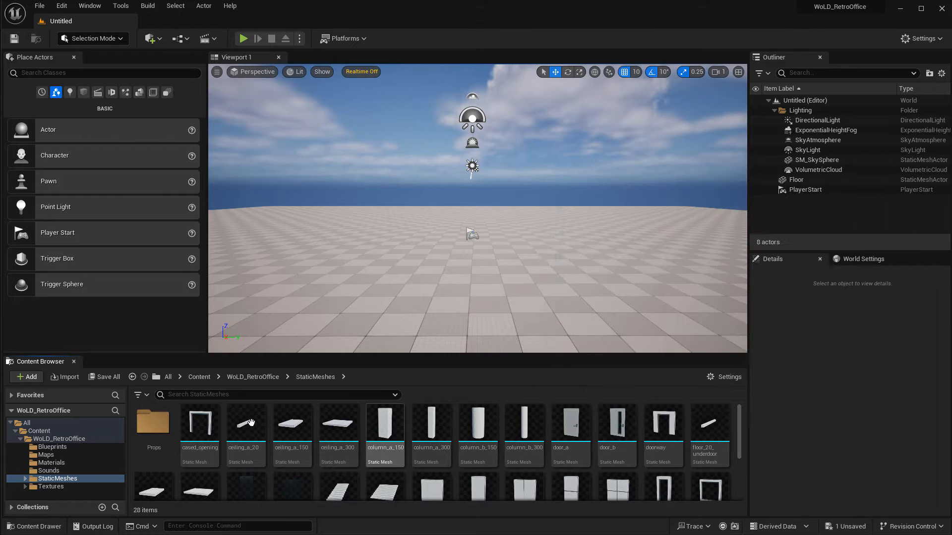
scroll(329, 466, "down", 2)
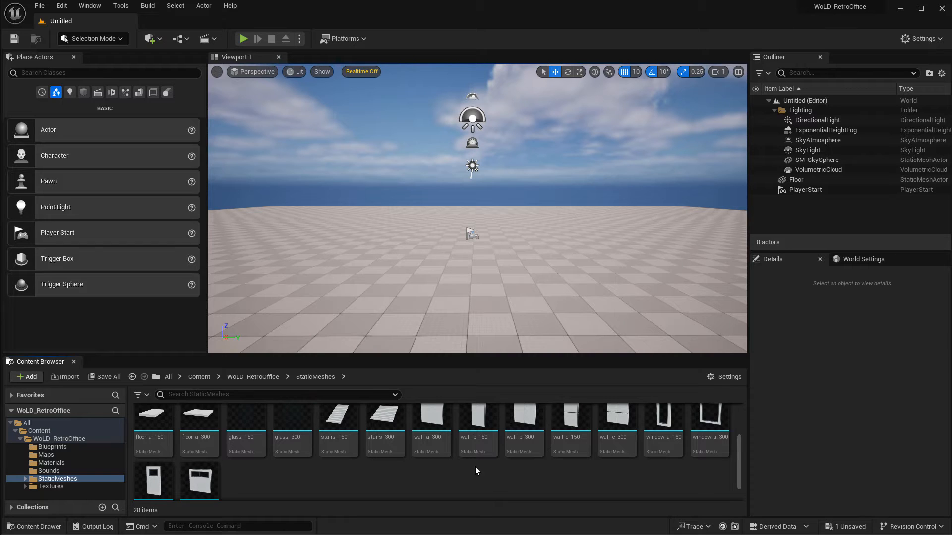
scroll(389, 446, "up", 2)
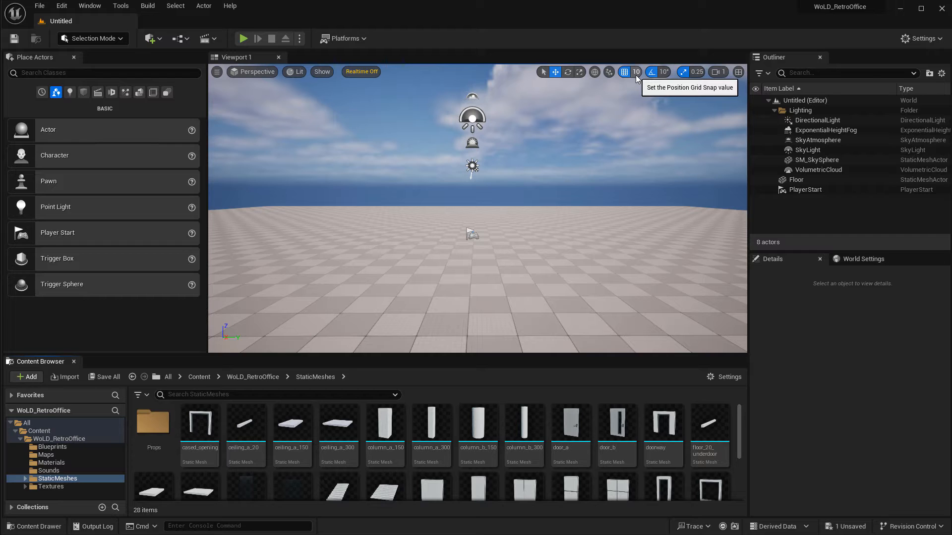
scroll(575, 436, "down", 1)
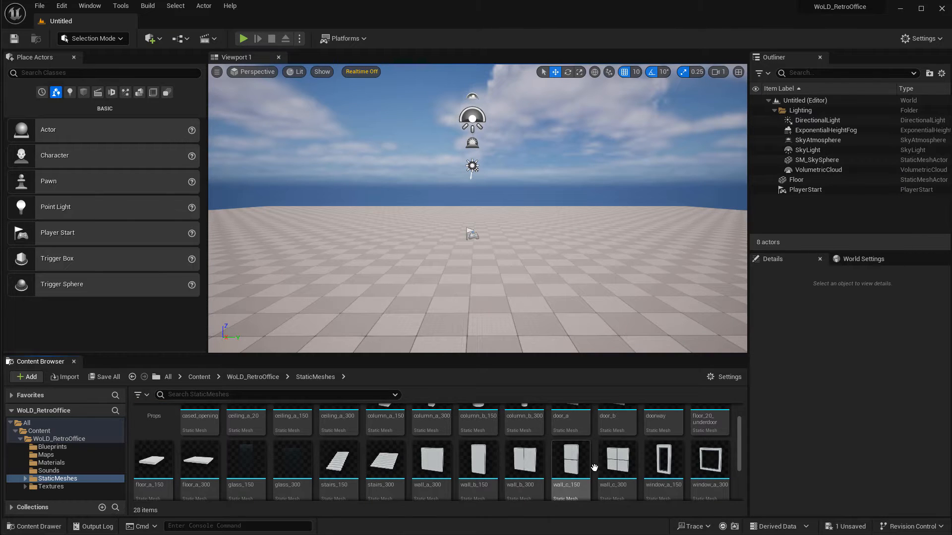
left_click(430, 461)
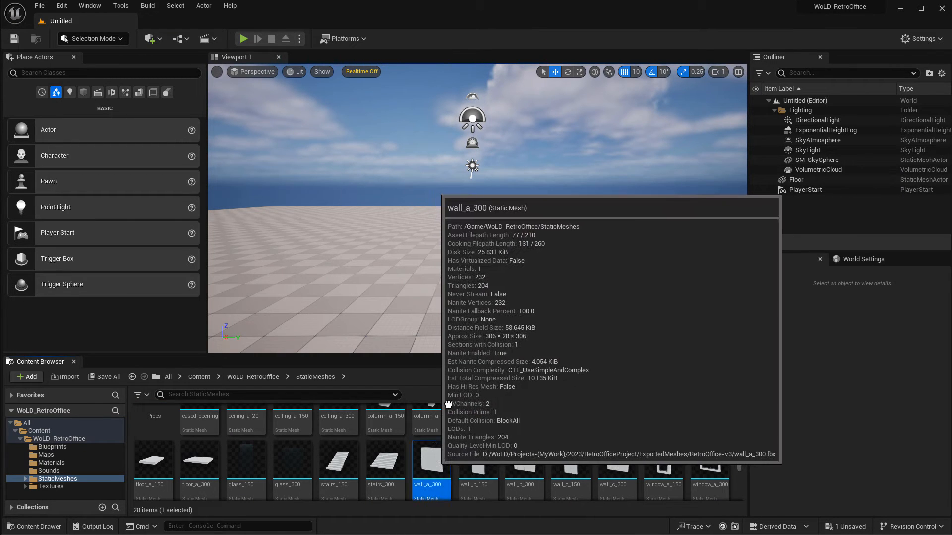
left_click_drag(448, 405, 595, 269)
left_click_drag(595, 269, 421, 282, "alt")
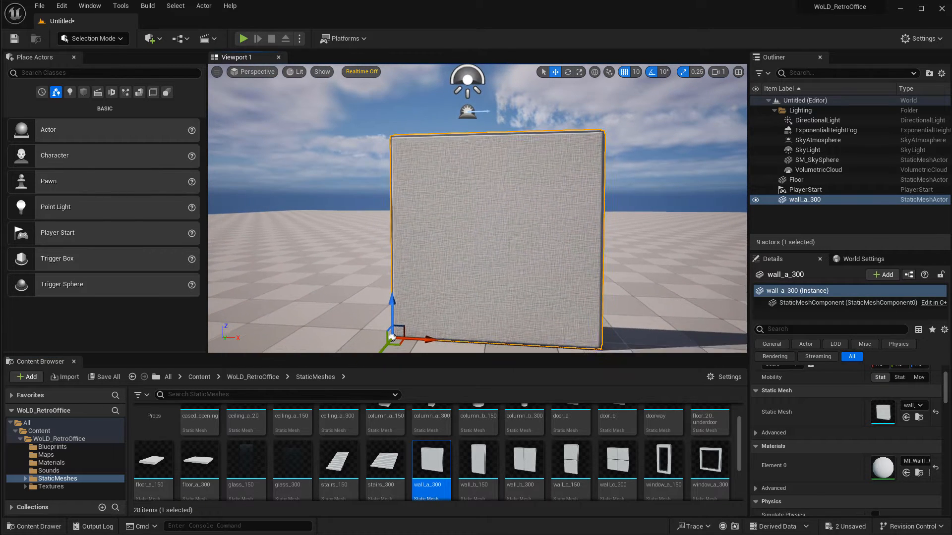
key("s")
mouse_move(421, 282)
right_mouse_down()
mouse_move(446, 283)
mouse_move(431, 282)
right_mouse_up()
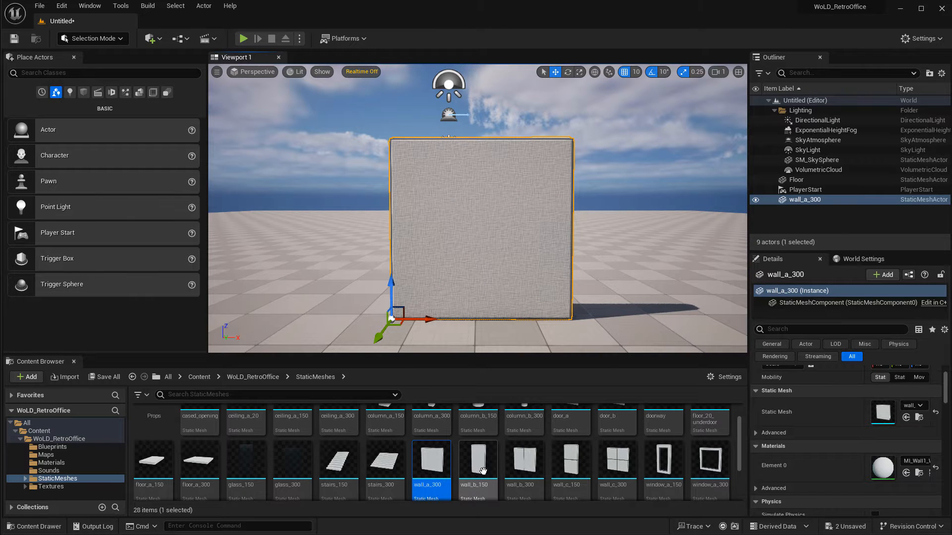
Place a wall_b_150 mesh beside the large wall, adjust it, and delete it again.
left_click_drag(473, 470, 588, 314)
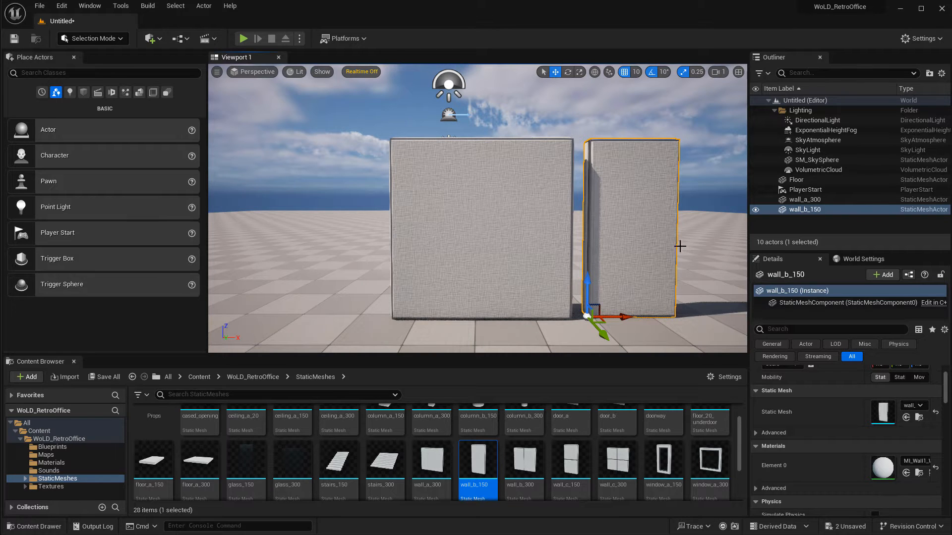
right_click_drag(556, 240, 553, 238)
left_click_drag(474, 294, 505, 287)
right_click_drag(589, 160, 589, 158)
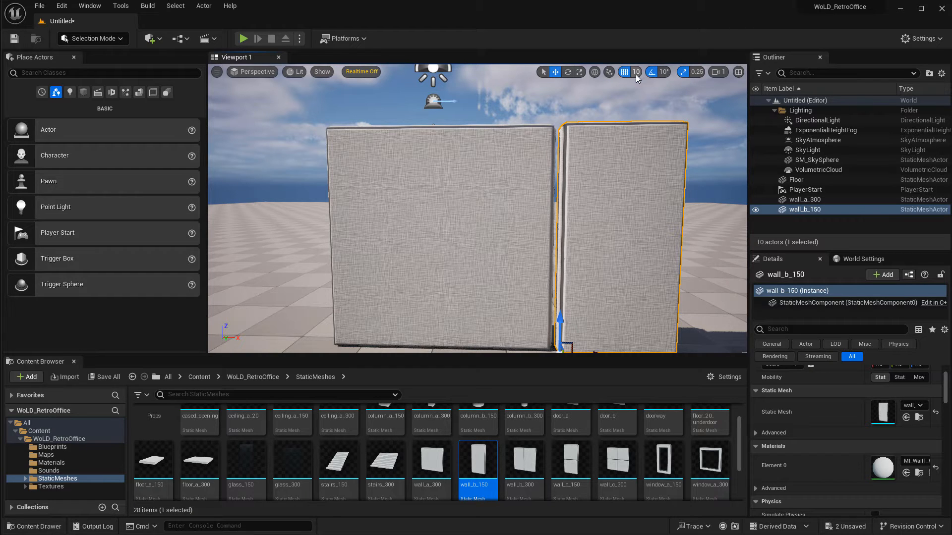
right_click_drag(617, 260, 449, 330)
right_click_drag(550, 174, 537, 217)
left_click_drag(480, 231, 491, 232)
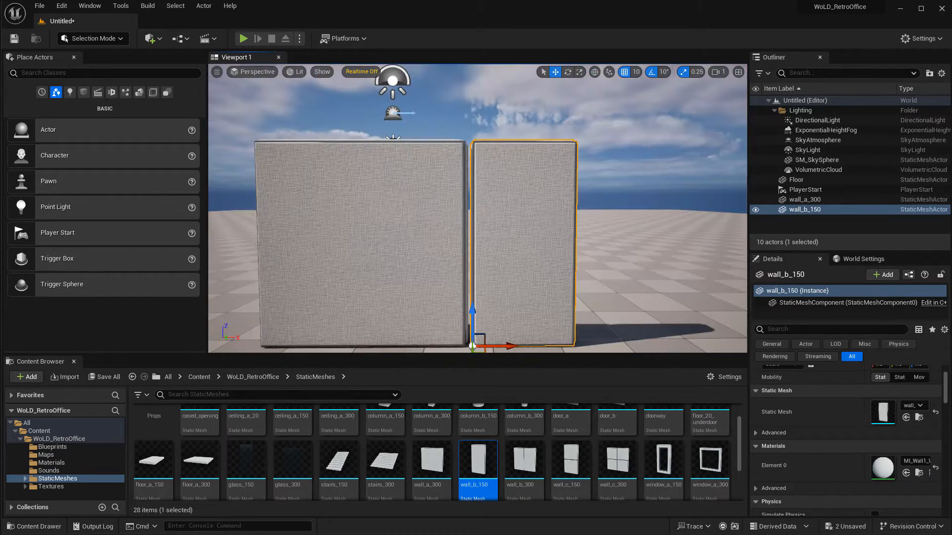
key("Delete")
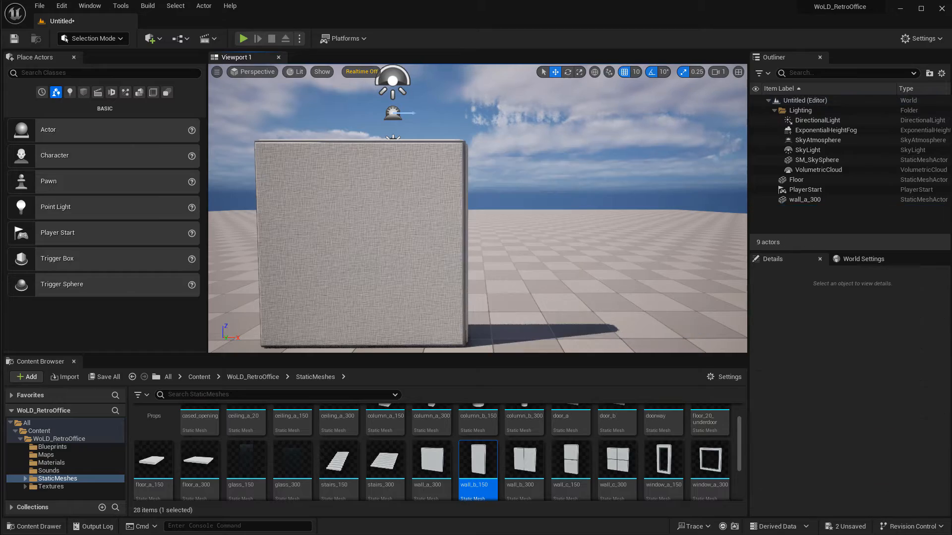
Select the wall_a_300 and orbit around it to inspect it.
left_click(446, 251)
right_click_drag(446, 250, 431, 144)
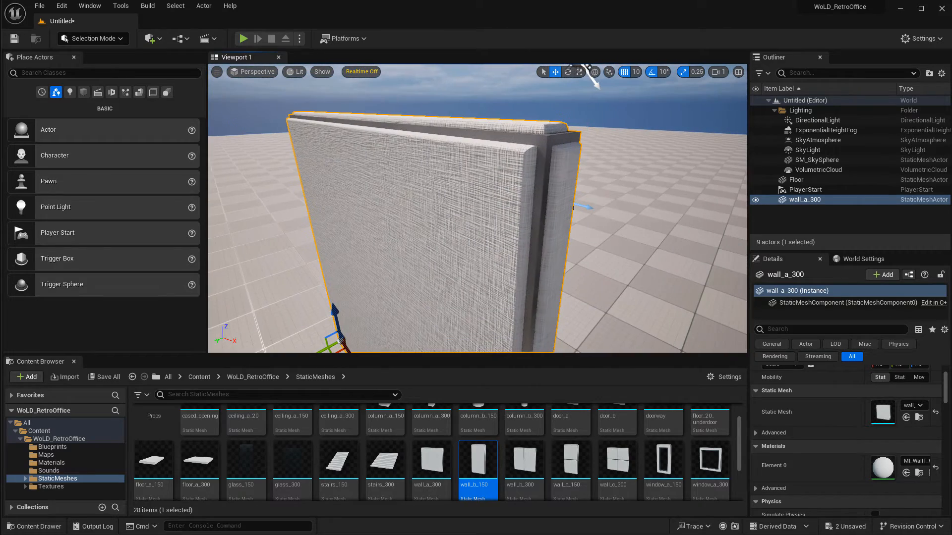
right_click_drag(564, 154, 632, 173)
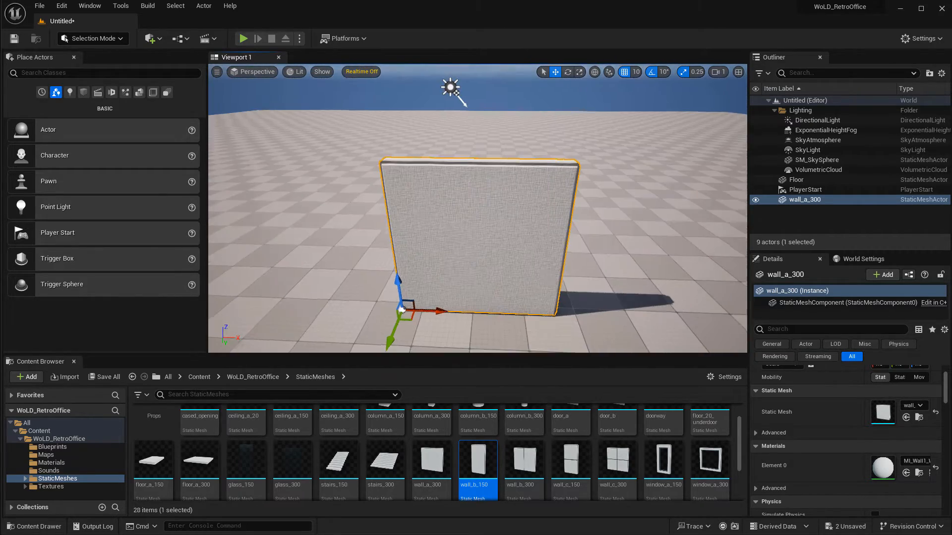
left_click_drag(444, 308, 612, 311, "alt")
key("e")
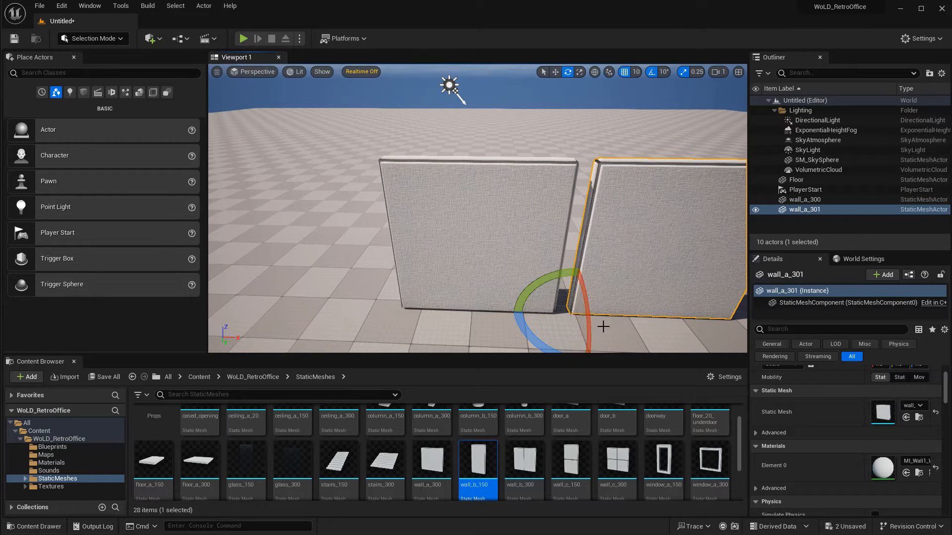
left_click_drag(544, 347, 637, 345)
right_click_drag(595, 298, 526, 277)
key("w")
left_click_drag(510, 260, 629, 211)
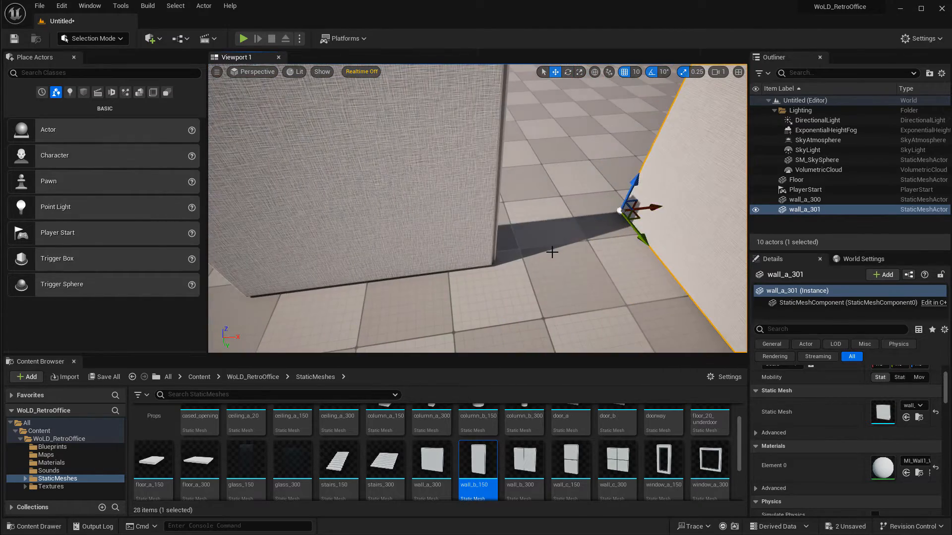
key("ctrl+z")
left_click_drag(544, 281, 644, 317, "alt")
right_click_drag(546, 278, 590, 262)
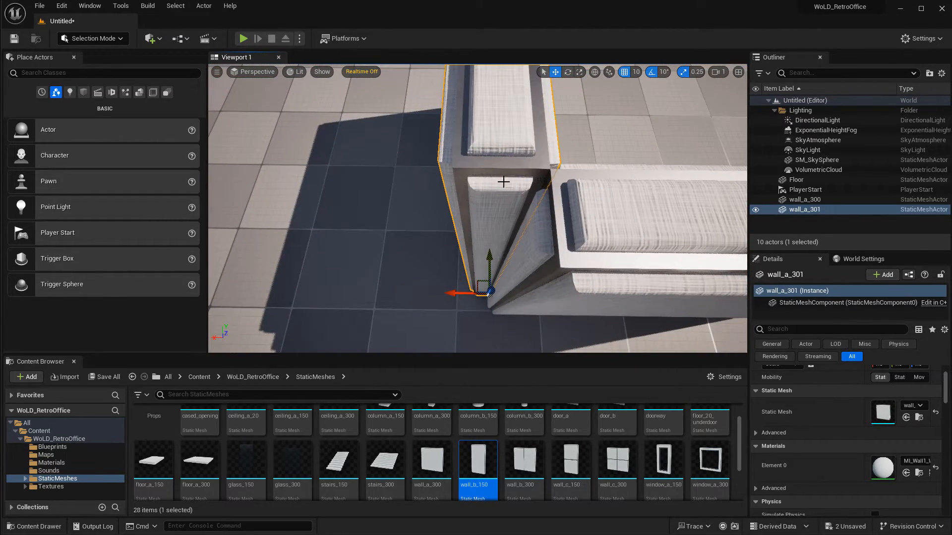
key("Delete")
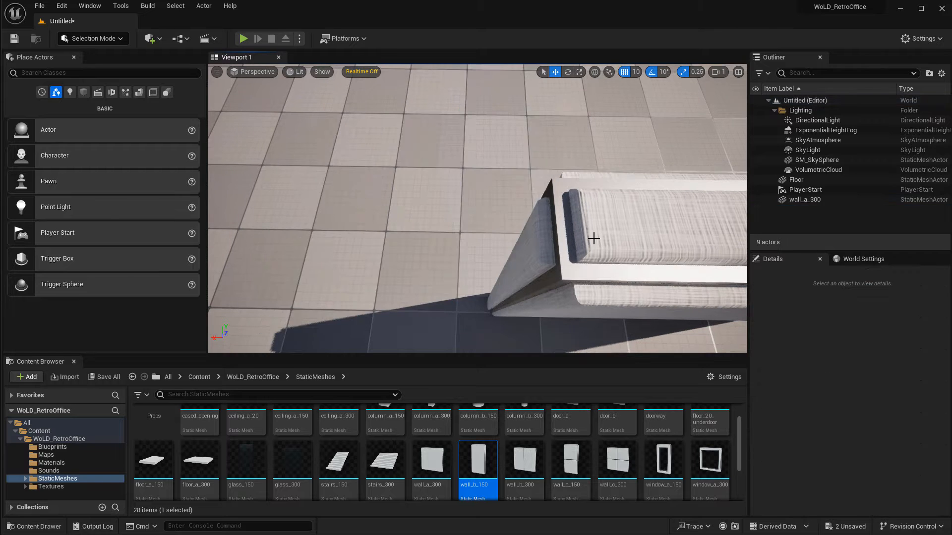
Duplicate the wall_a_300 and line the copy up end to end beside the original wall.
left_click(593, 240)
scroll(595, 243, "down", 8)
left_click_drag(484, 257, 439, 258)
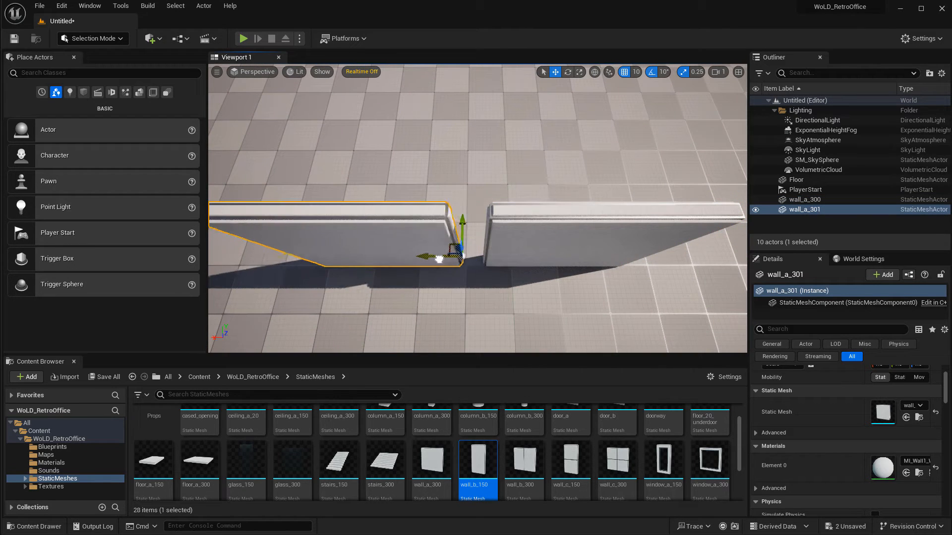
scroll(526, 264, "up", 5)
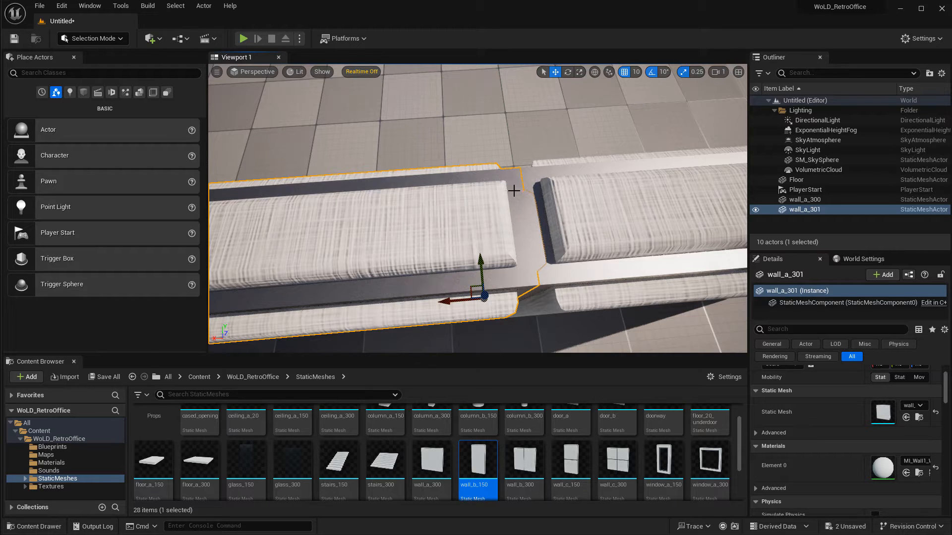
left_click_drag(519, 202, 719, 111, "alt")
scroll(414, 205, "down", 3)
key("w")
key("e")
right_click_drag(478, 331, 480, 387)
key("e")
right_click_drag(503, 339, 501, 377)
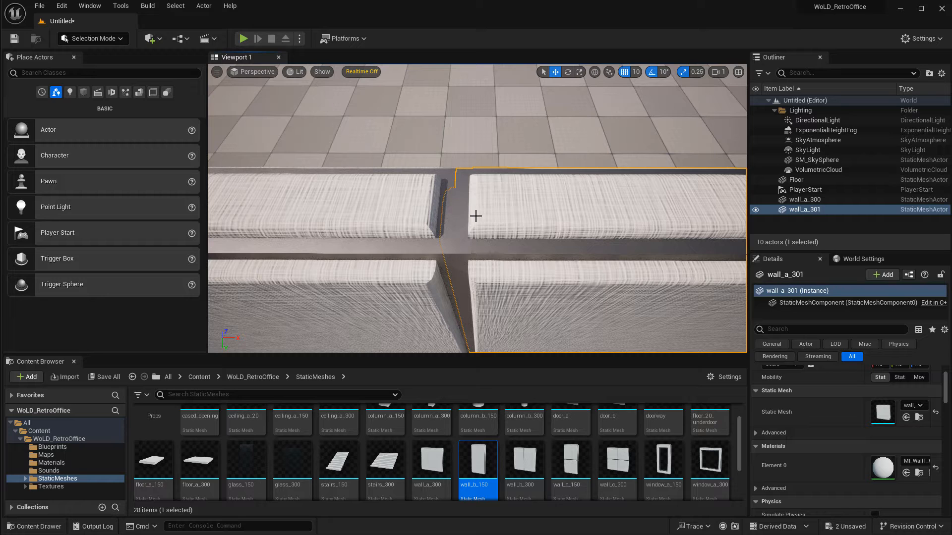
mouse_move(503, 307)
right_mouse_down("ctrl")
mouse_move(504, 349)
mouse_move(503, 308)
right_mouse_up("ctrl")
key("s")
right_click_drag(571, 193, 561, 203)
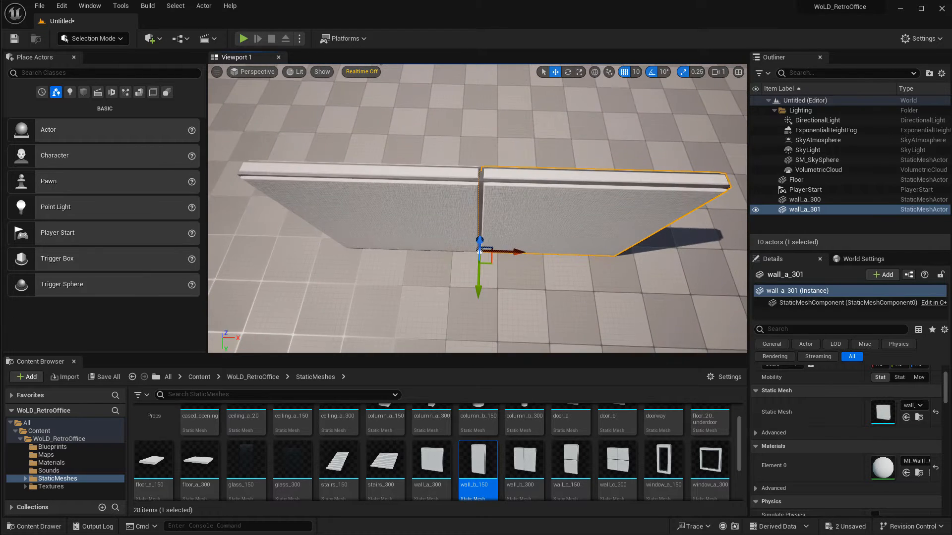
Rotate the copied wall about 90° so it forms a corner with the first wall.
left_click_drag(513, 296, 476, 310)
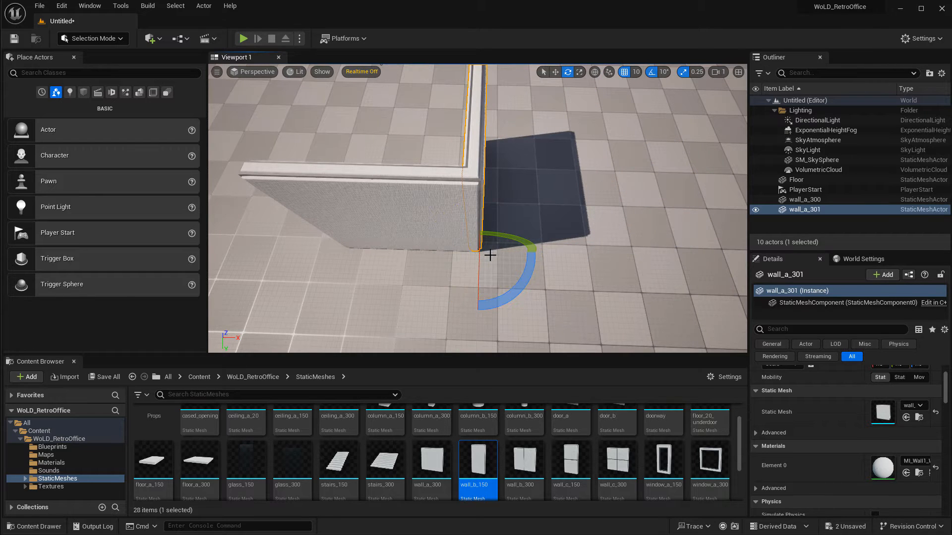
mouse_move(490, 256)
right_mouse_down()
mouse_move(491, 230)
mouse_move(499, 267)
right_mouse_up()
key("r")
mouse_move(505, 256)
left_mouse_down()
mouse_move(520, 256)
mouse_move(513, 256)
left_mouse_up()
key("d")
right_click_drag(513, 256, 540, 150)
key("w")
right_click_drag(481, 285, 478, 317)
key("s")
right_click_drag(415, 268, 412, 303)
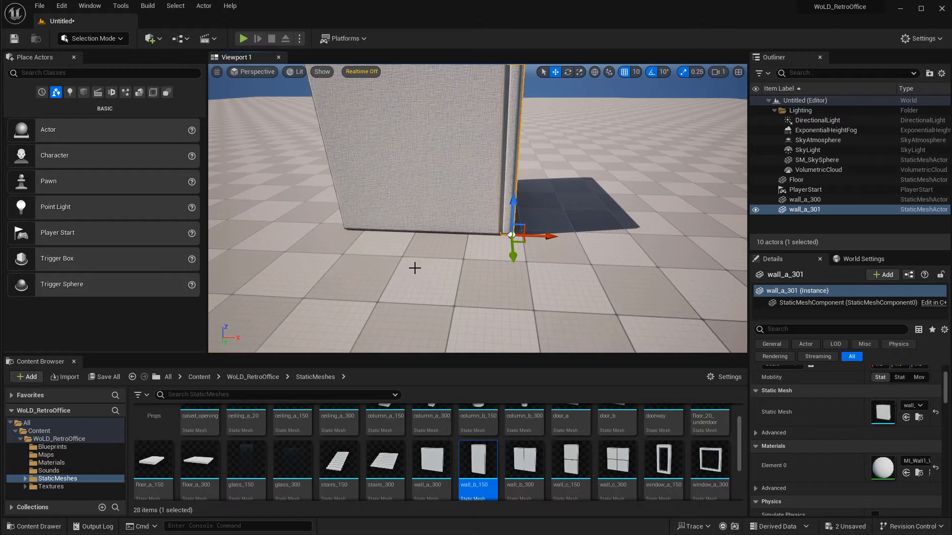
key("s")
mouse_move(414, 268)
right_mouse_down()
mouse_move(414, 223)
mouse_move(412, 256)
right_mouse_up()
key("e")
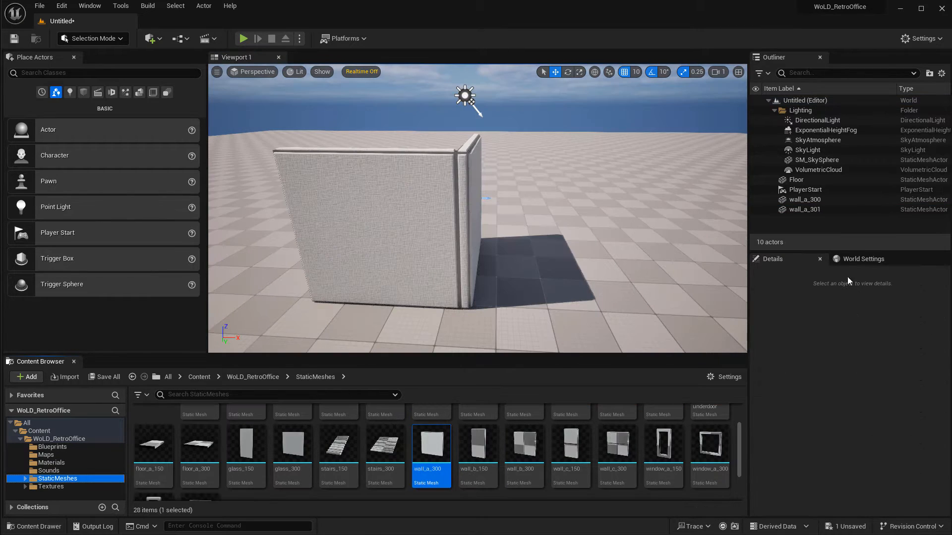
Move the rotated wall along X to location 30 so its end meets the first wall at the corner.
left_click(470, 278)
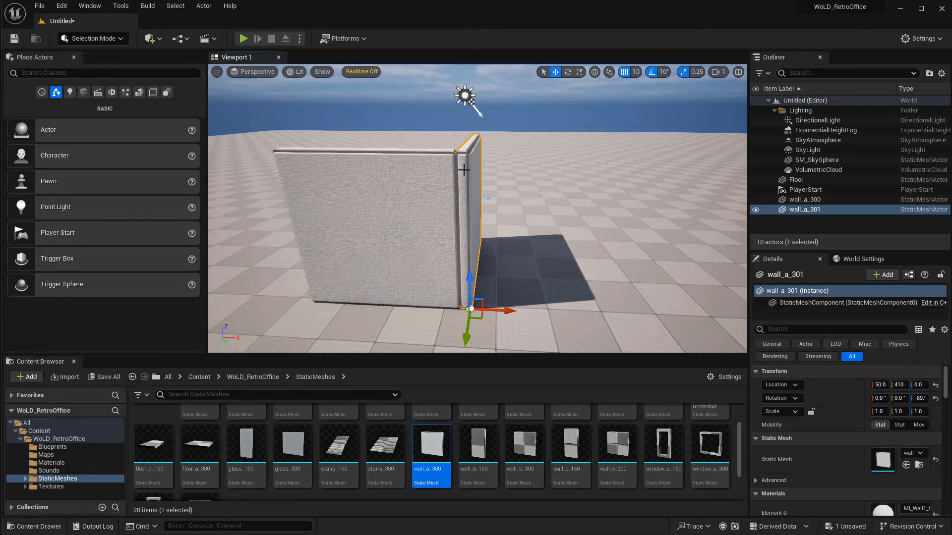
key("w")
right_click_drag(464, 170, 510, 228)
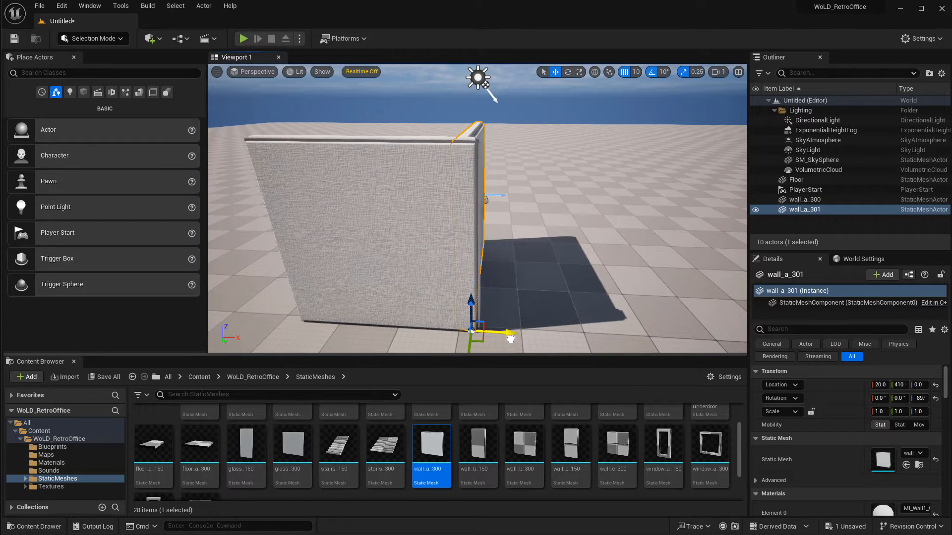
key("d")
right_click_drag(477, 208, 360, 199)
key("w")
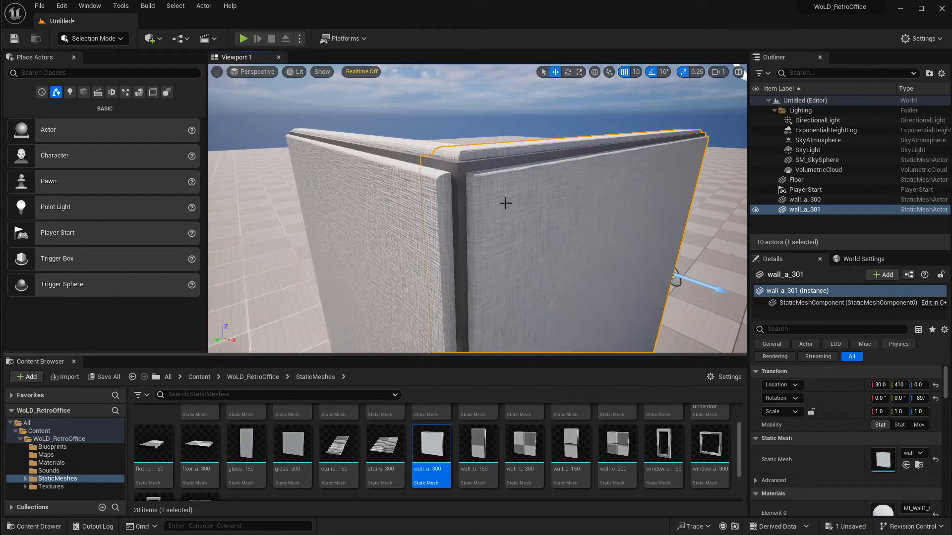
Orbit around the wall corner to inspect how the two walls meet, then clear the selection.
key("d")
right_click_drag(506, 204, 446, 251)
key("e")
key("w")
key("d")
key("e")
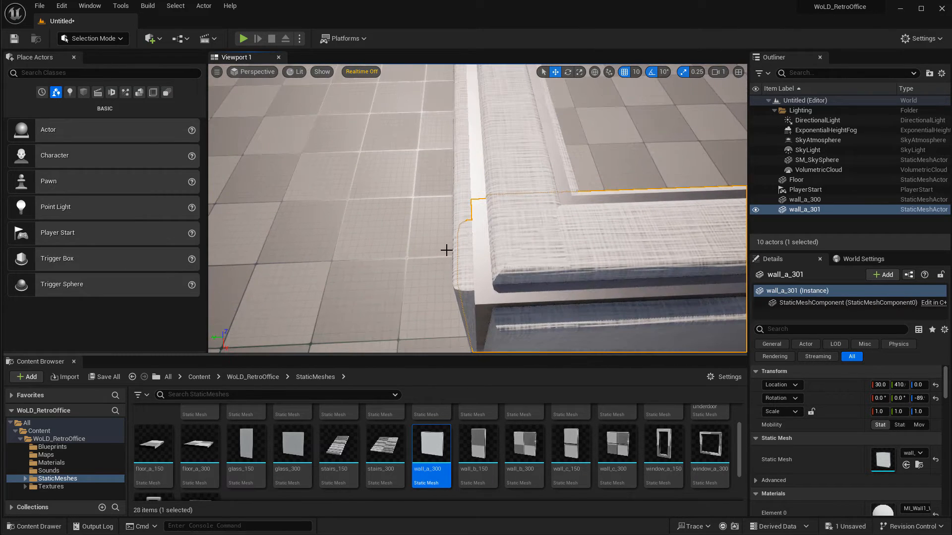
left_click(512, 170)
right_click_drag(548, 240, 388, 202)
left_click(536, 223)
right_click_drag(535, 223, 628, 154)
right_click_drag(563, 232, 529, 211)
key("Escape")
key("s")
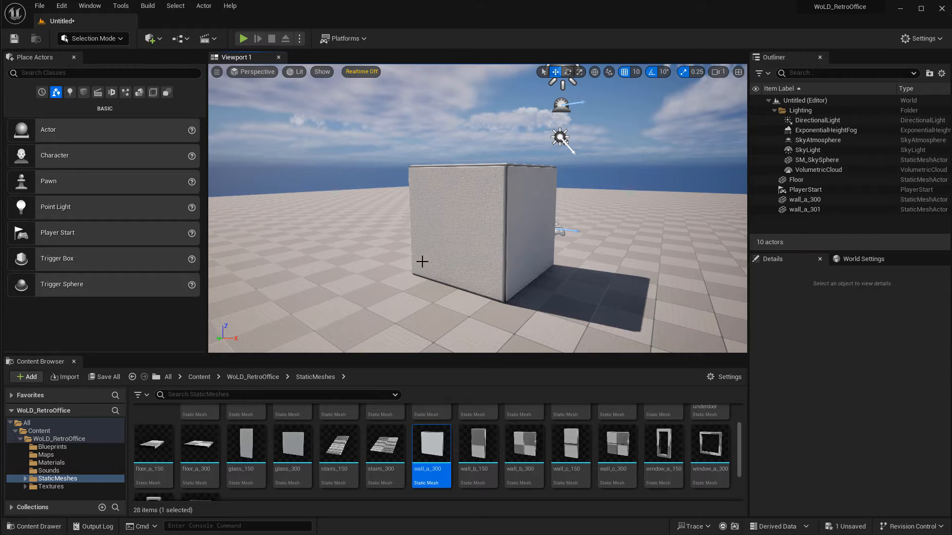
Place a floor_a_300 tile from the StaticMeshes folder into the level against the two walls.
scroll(468, 436, "up", 2)
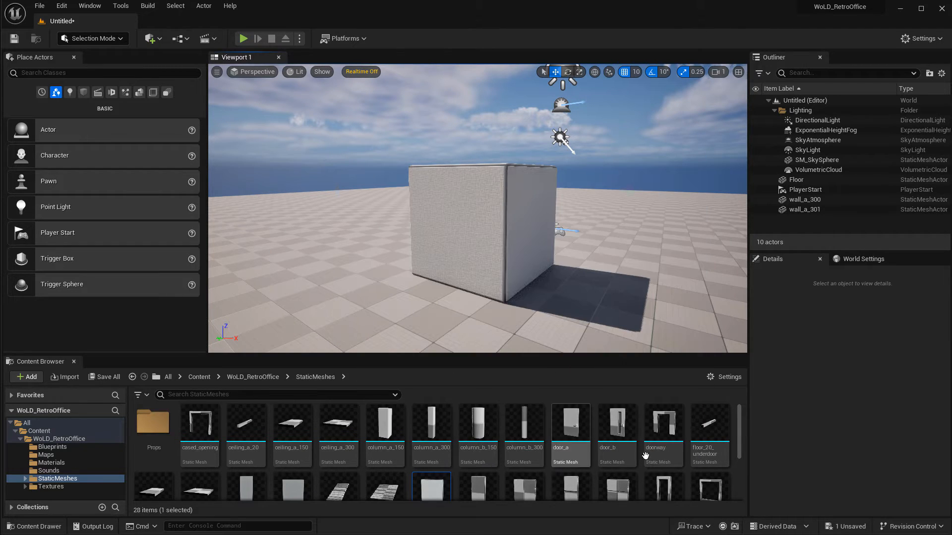
scroll(299, 455, "down", 2)
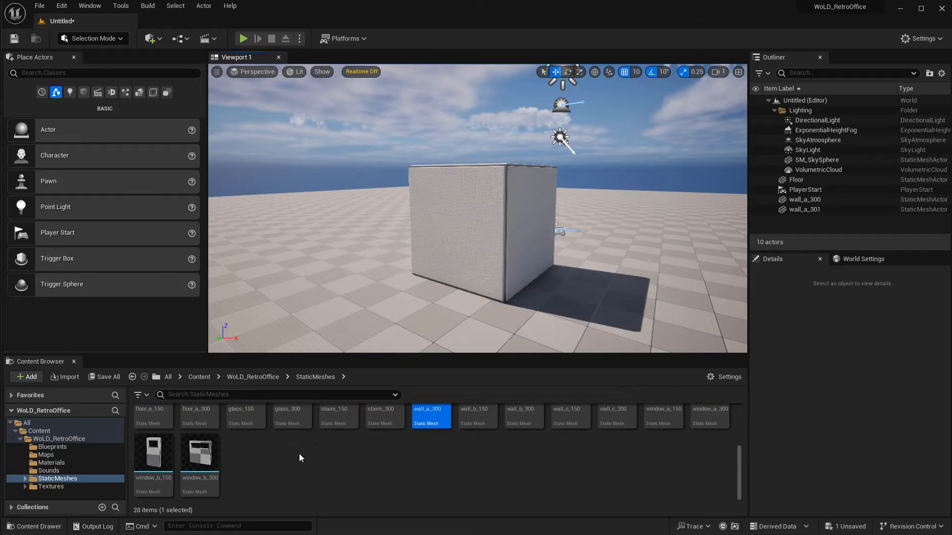
scroll(215, 449, "up", 2)
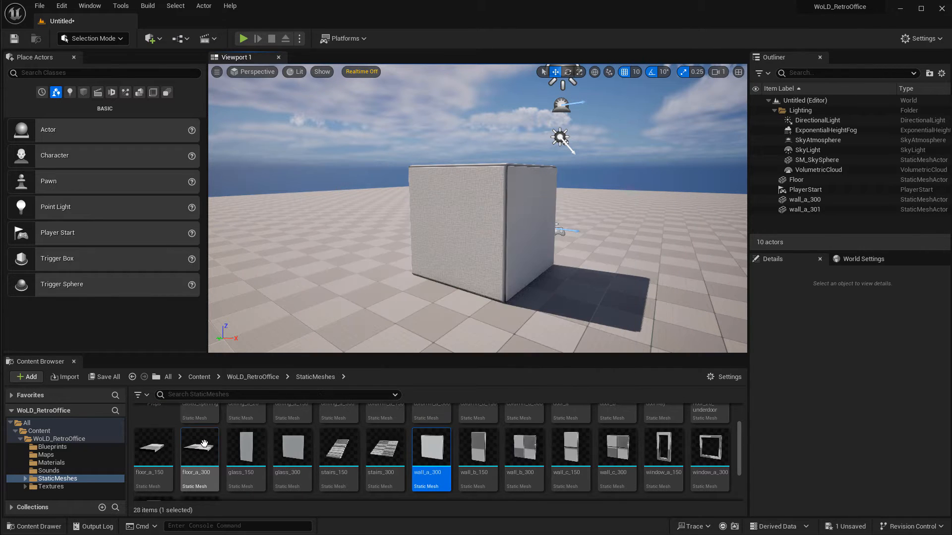
left_click_drag(199, 449, 411, 273)
key("w")
right_click_drag(410, 274, 357, 296)
Shift the first wall along X to location -280 so it sits flush on the floor tile's edge.
left_click(559, 243)
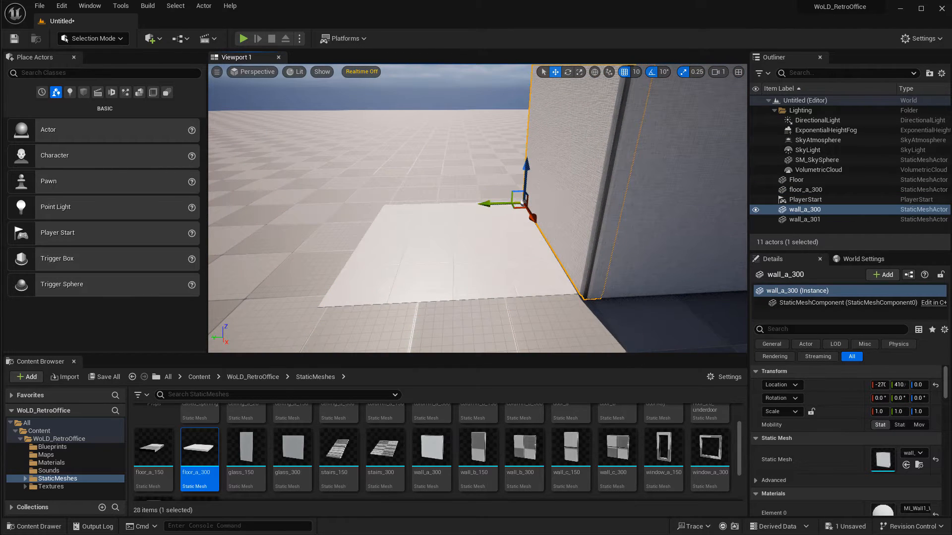
key("a")
right_click_drag(559, 243, 550, 220)
key("w")
mouse_move(550, 180)
right_mouse_down()
mouse_move(545, 154)
mouse_move(547, 179)
right_mouse_up()
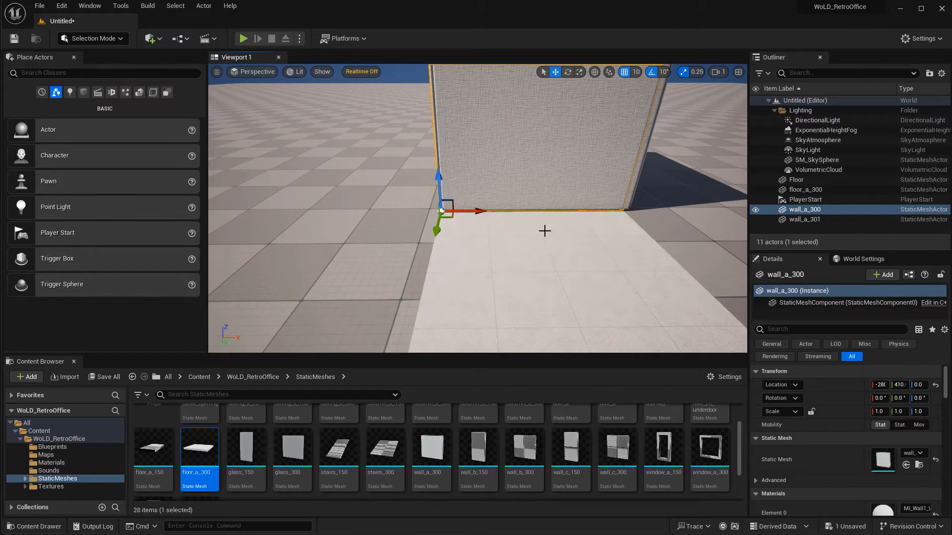
right_click_drag(544, 231, 590, 203)
left_click(562, 181)
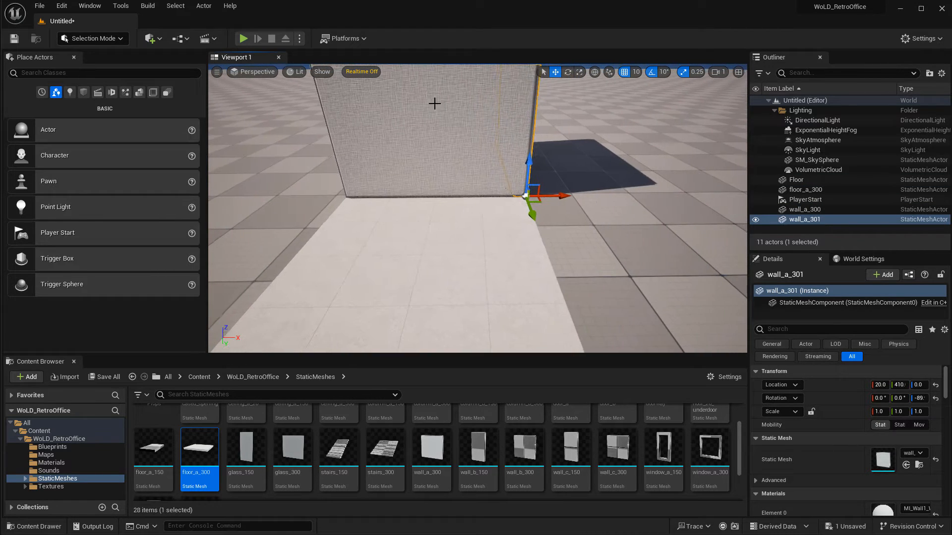
right_click_drag(435, 102, 416, 108)
left_click(492, 155)
right_click_drag(493, 155, 604, 156)
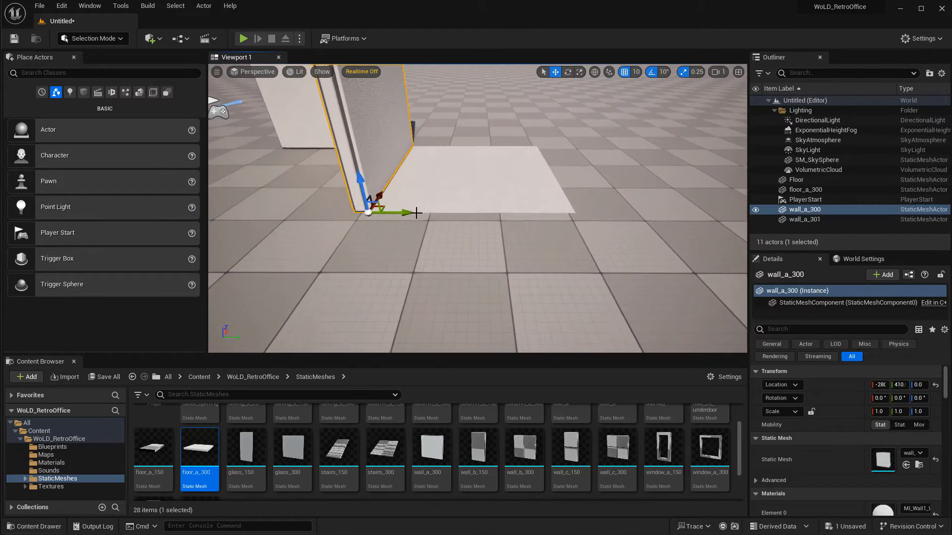
Duplicate the first wall to the opposite side of the floor tile and delete the default Floor.
left_click_drag(402, 213, 618, 228, "alt")
right_click_drag(562, 238, 545, 276)
left_click(514, 323)
key("Delete")
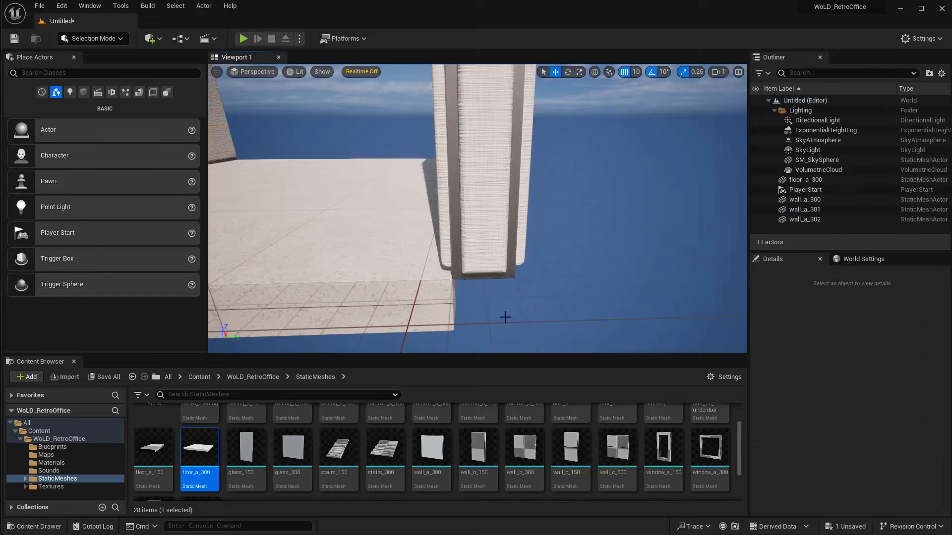
right_click_drag(504, 317, 590, 263)
left_click(608, 224)
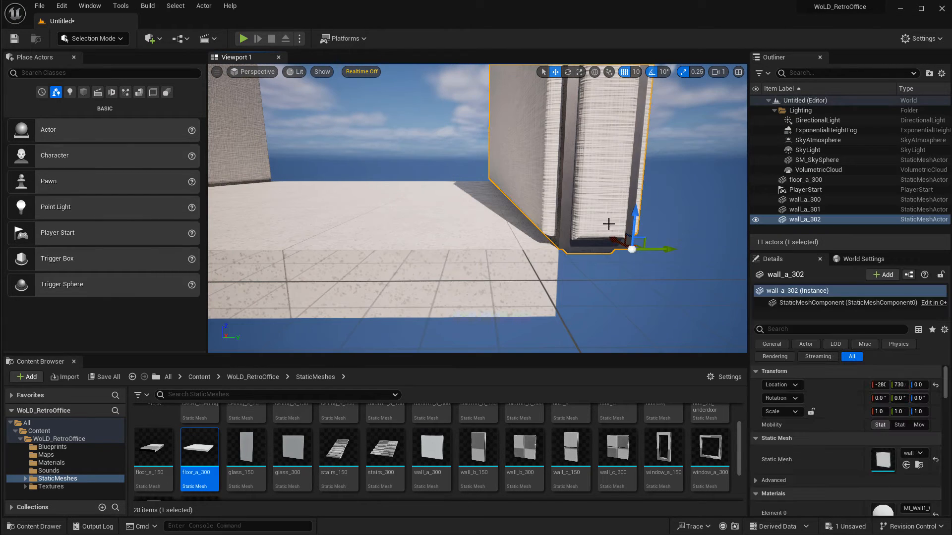
right_click_drag(653, 244, 639, 229)
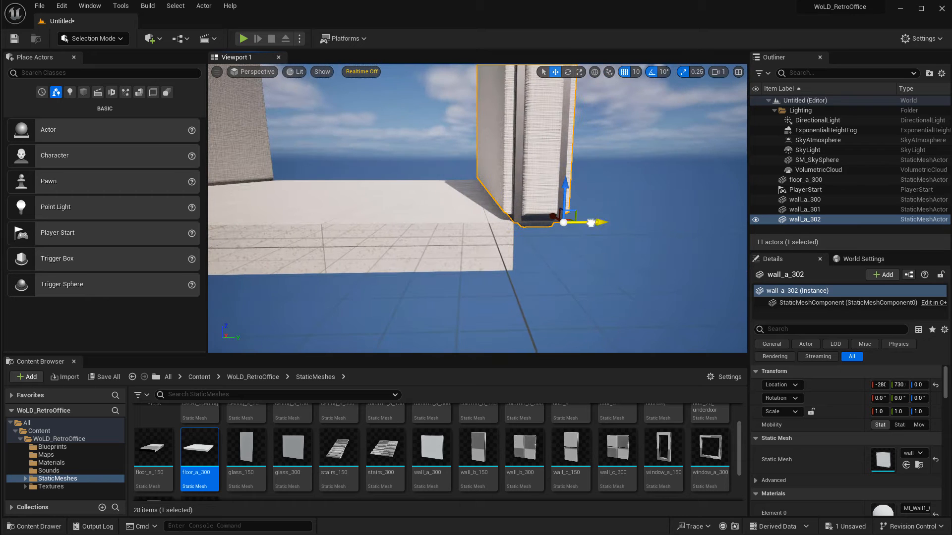
left_click_drag(598, 224, 550, 229)
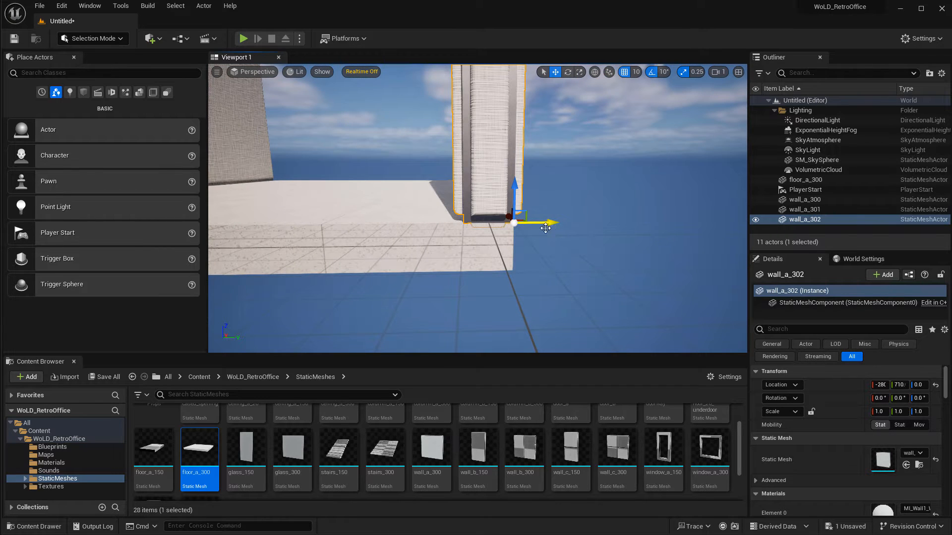
key("ctrl+z")
right_click_drag(551, 228, 520, 213)
Place a ceiling_a_300 mesh on top of the walls above the floor tile.
scroll(240, 457, "up", 2)
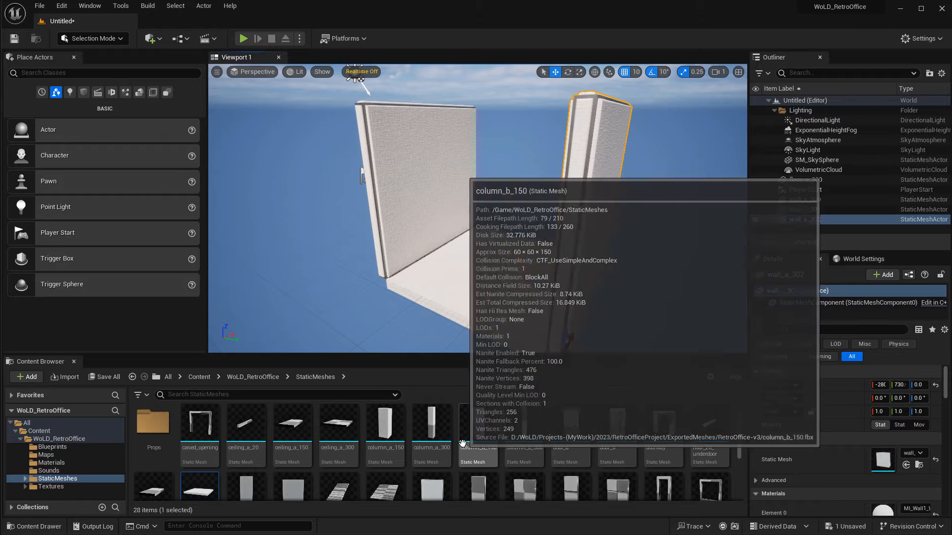
left_click_drag(338, 424, 362, 107)
right_click_drag(408, 113, 409, 113)
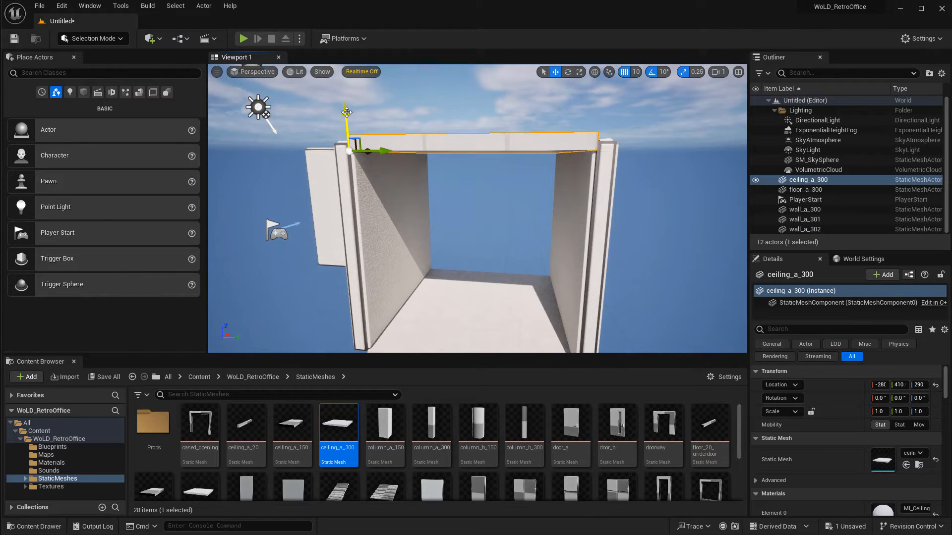
left_click_drag(346, 112, 344, 105)
Select the ceiling, floor and two side walls, duplicate them as a new corridor section, and align it flush at X -580.
key("d")
right_click_drag(344, 104, 481, 181)
key("a")
key("w")
left_click(481, 183, "ctrl")
left_click(601, 229, "ctrl")
right_click_drag(601, 229, 525, 287)
key("s")
key("d")
left_click_drag(523, 287, 410, 279, "alt")
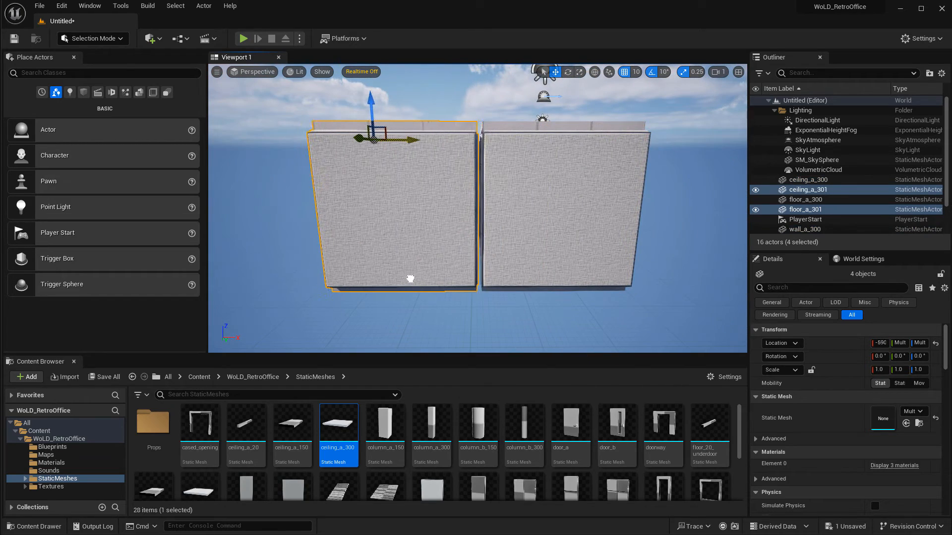
key("w")
right_click_drag(463, 273, 459, 253)
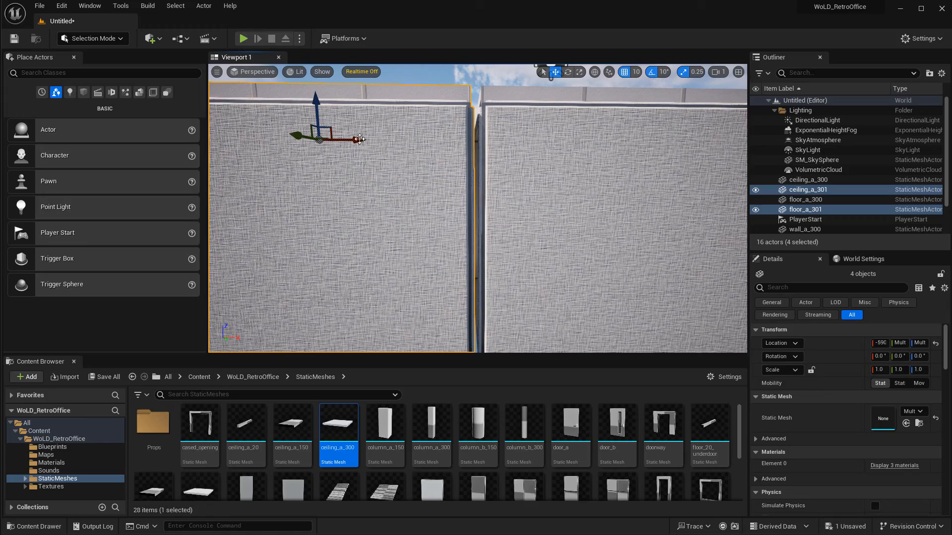
left_click_drag(354, 138, 357, 140)
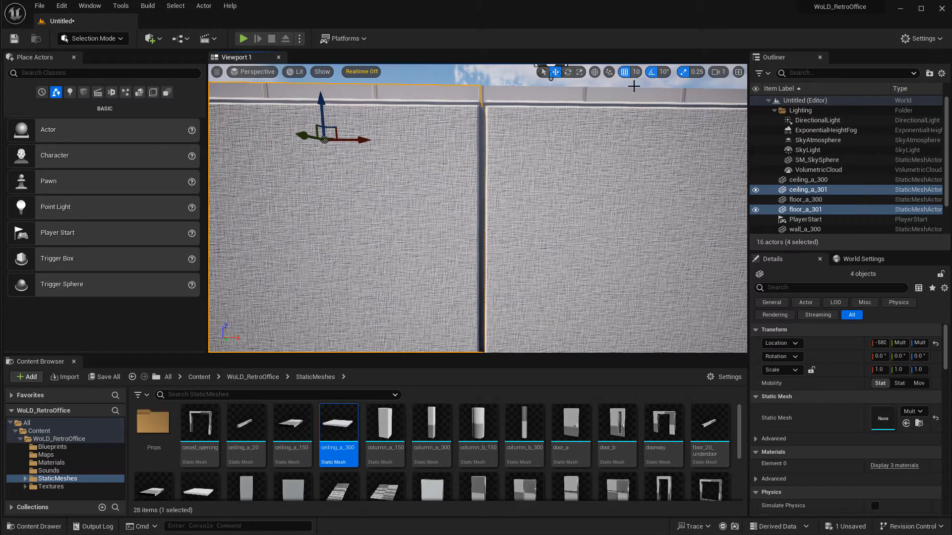
Duplicate the corridor section again to add a third section at X -880.
key("e")
mouse_move(564, 180)
right_mouse_down()
mouse_move(566, 190)
mouse_move(570, 155)
mouse_move(579, 191)
right_mouse_up()
key("w")
key("q")
key("w")
key("s")
left_click_drag(488, 176, 418, 179, "alt")
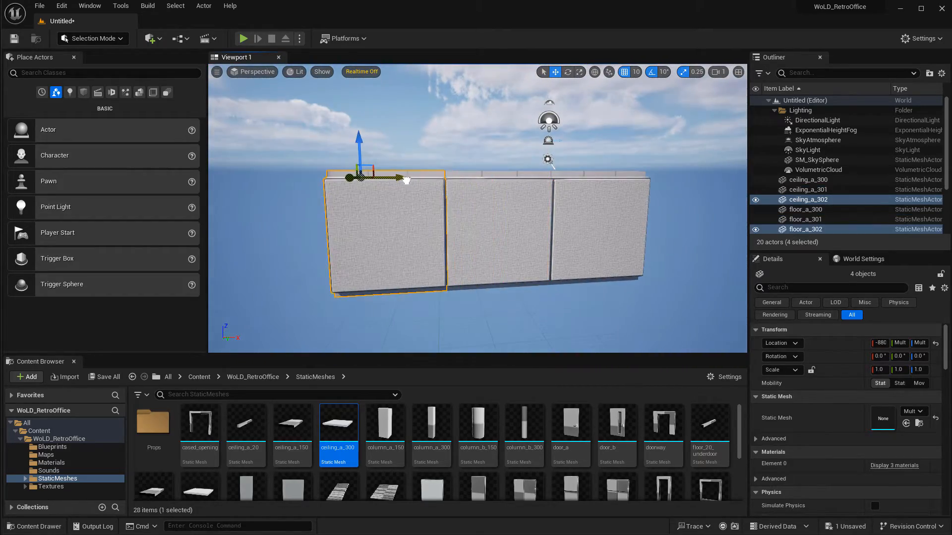
Duplicate a floor tile to extend the floor out of the corridor's open end at X 20.
key("d")
right_click_drag(408, 183, 398, 187)
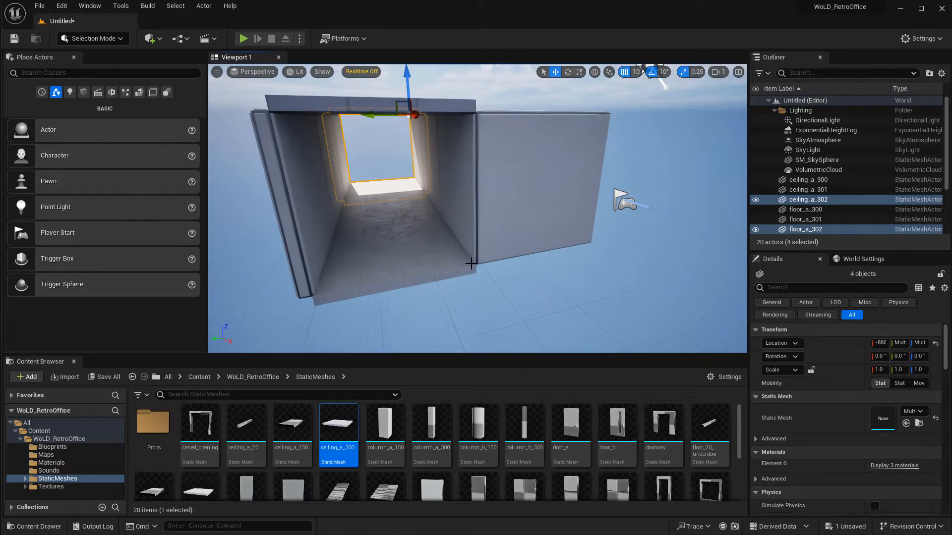
left_click(423, 257)
key("a")
right_click_drag(529, 260, 496, 263)
left_click_drag(465, 207, 561, 253, "alt")
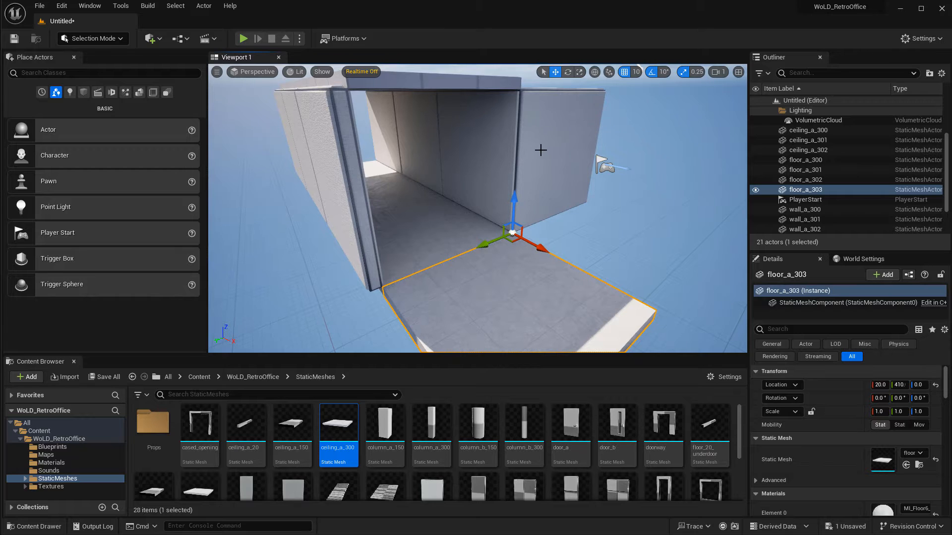
Duplicate the floor tile again to extend the floor further past the corridor's open end.
right_click_drag(526, 119, 510, 147)
key("a")
key("d")
left_click_drag(406, 253, 559, 262, "alt")
key("a")
right_click_drag(494, 250, 501, 258)
left_click(500, 253)
mouse_move(478, 251)
left_mouse_down()
mouse_move(572, 270)
mouse_move(486, 265)
left_mouse_up()
left_click(476, 234)
left_click(451, 281)
left_click(484, 234)
left_click(526, 210)
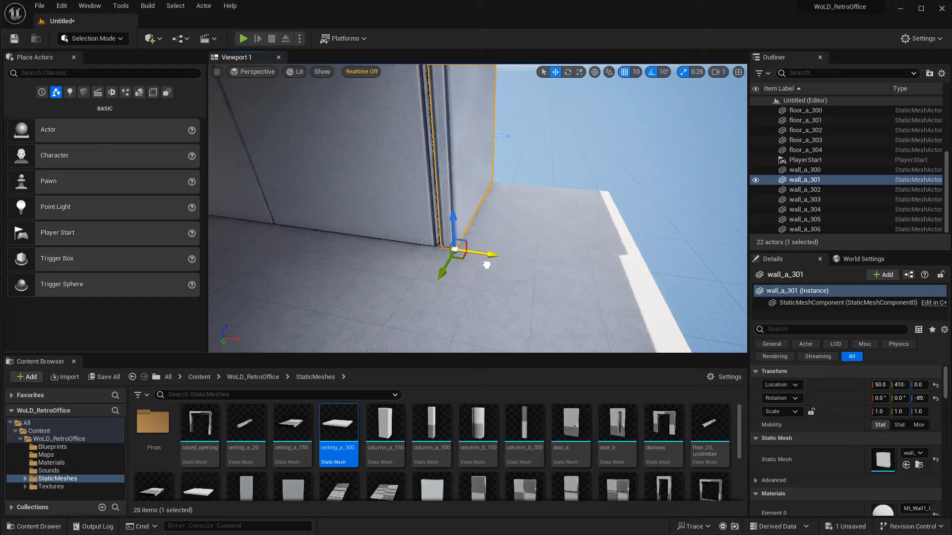
Duplicate the side walls along the floor extension, placing the last wall at X 340, Y 710.
right_click_drag(549, 215, 543, 177)
right_click_drag(476, 294, 480, 323)
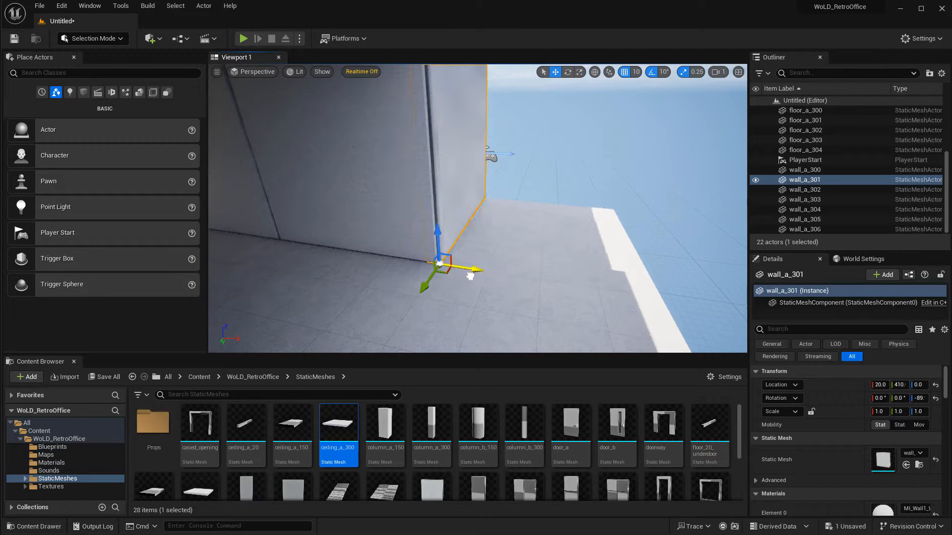
right_click_drag(521, 225, 402, 246)
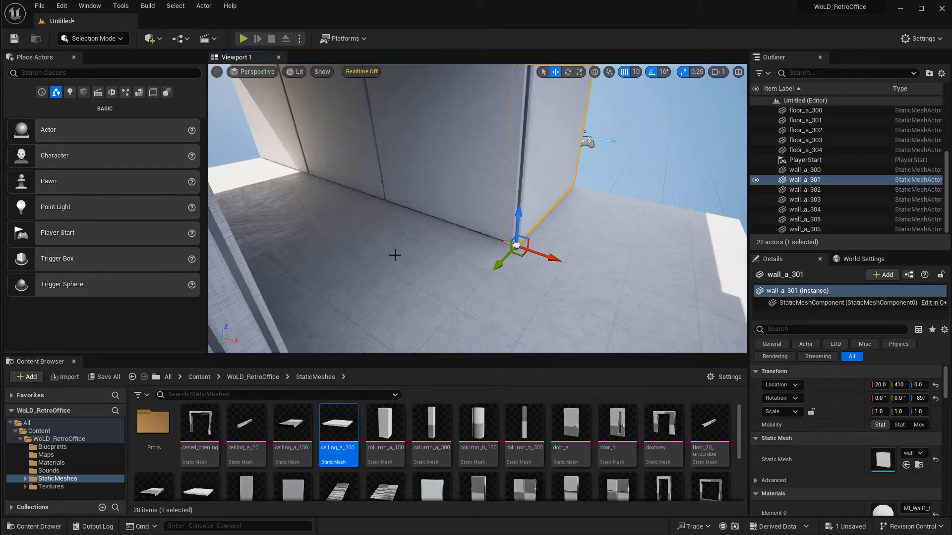
right_click_drag(521, 243, 550, 198)
key("d")
key("s")
key("a")
left_click_drag(465, 239, 665, 274, "alt")
key("d")
right_click_drag(591, 266, 443, 230)
key("s")
left_click_drag(424, 234, 317, 252, "alt")
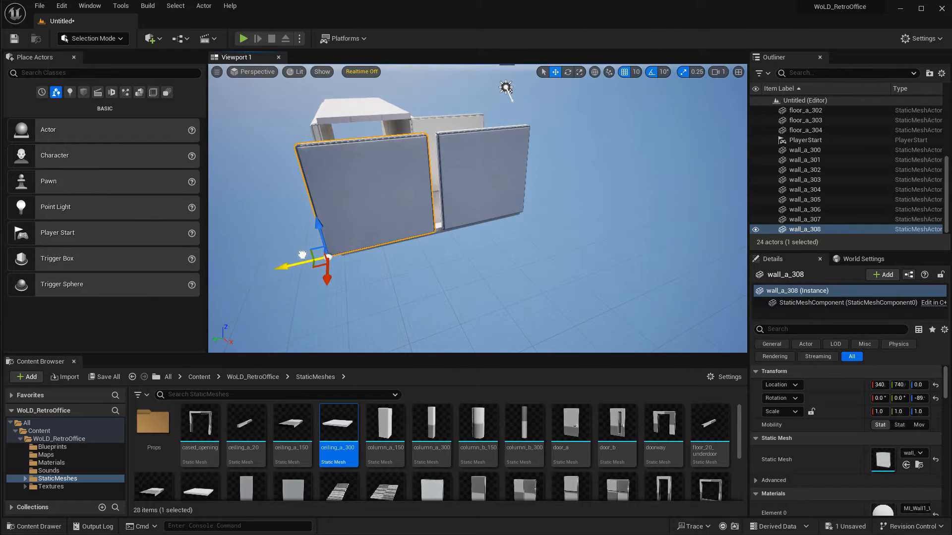
key("a")
right_click_drag(316, 255, 397, 185)
key("s")
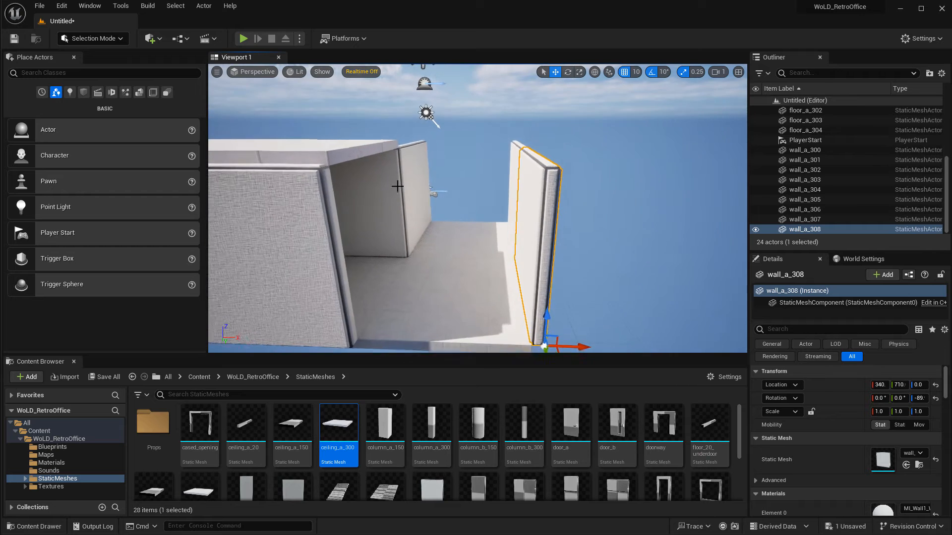
Duplicate a ceiling piece onto the walls of the first extended section at X 20, height 300.
left_click(346, 158)
left_click_drag(319, 152, 431, 173, "alt")
right_click_drag(558, 205, 466, 207)
key("d")
key("s")
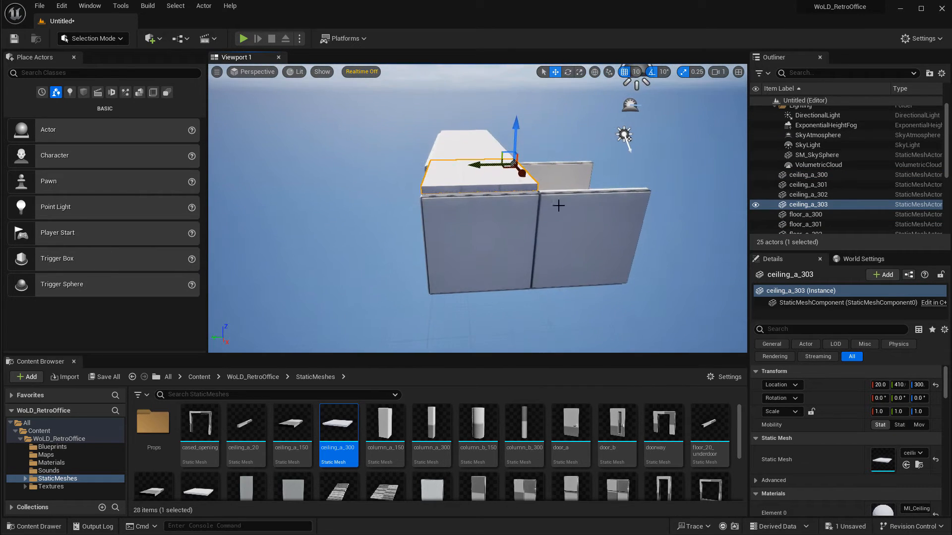
Duplicate the ceiling piece again to cover the next extended section of the corridor.
left_click_drag(491, 164, 579, 162, "alt")
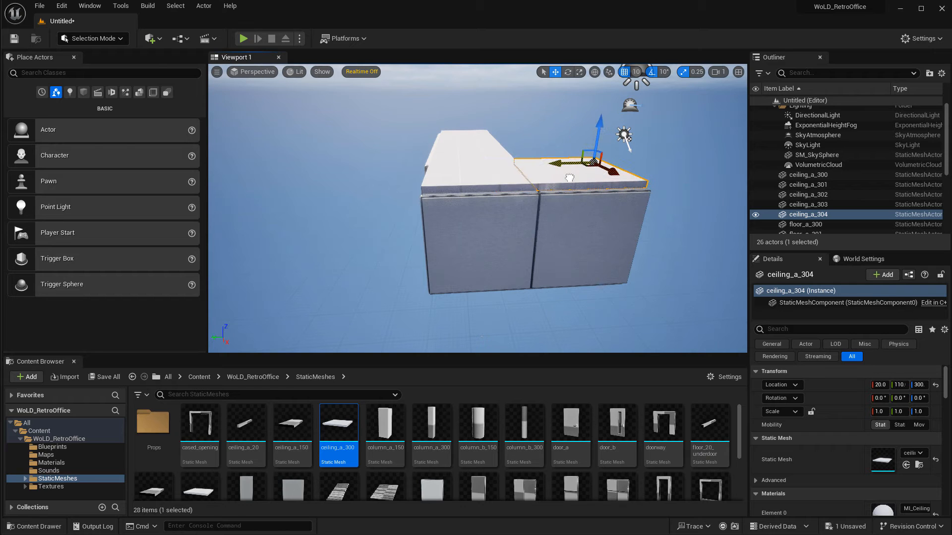
key("d")
key("w")
right_click_drag(579, 163, 654, 129)
key("d")
key("w")
key("w")
key("d")
key("d")
Inspect the corridor interior from inside and look over the column meshes in the content library.
right_click_drag(476, 155, 466, 285)
right_click_drag(477, 208, 396, 168)
right_click_drag(582, 220, 443, 211)
left_click(607, 222)
right_click_drag(607, 223, 748, 248)
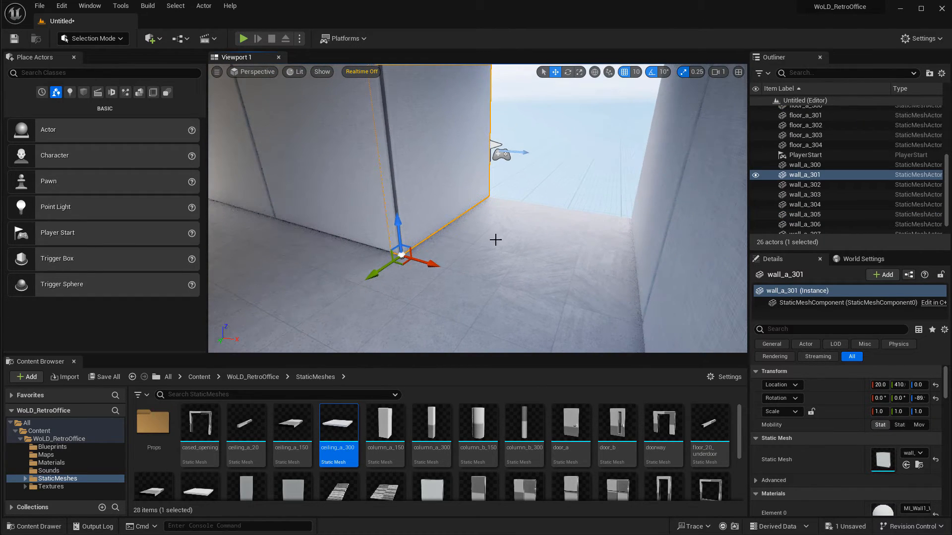
mouse_move(435, 265)
left_mouse_down()
mouse_move(447, 268)
mouse_move(435, 264)
left_mouse_up()
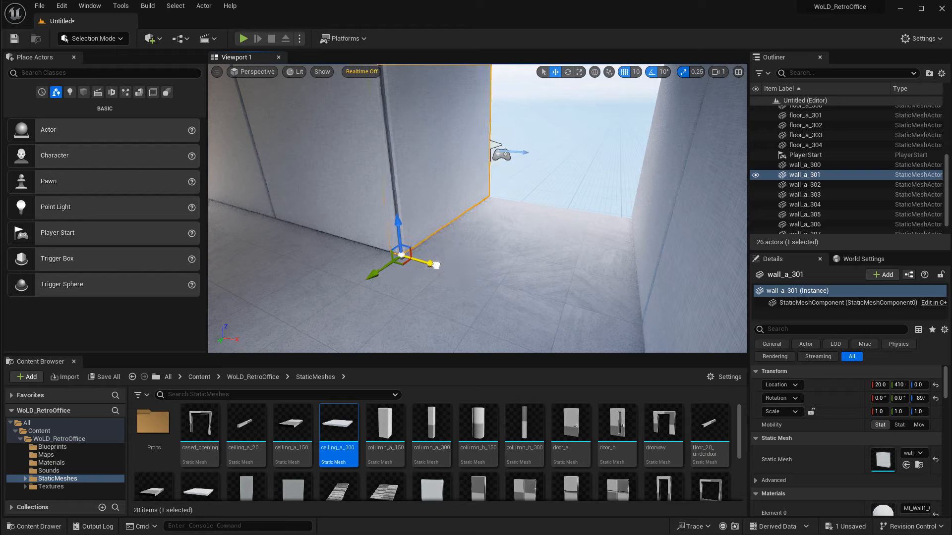
right_click_drag(436, 265, 404, 213)
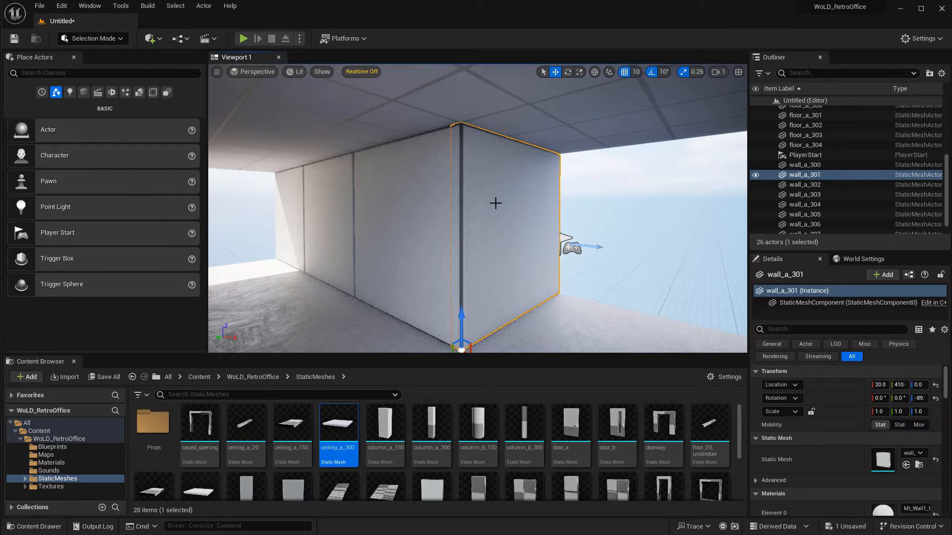
right_click_drag(496, 204, 474, 215)
left_click(481, 198)
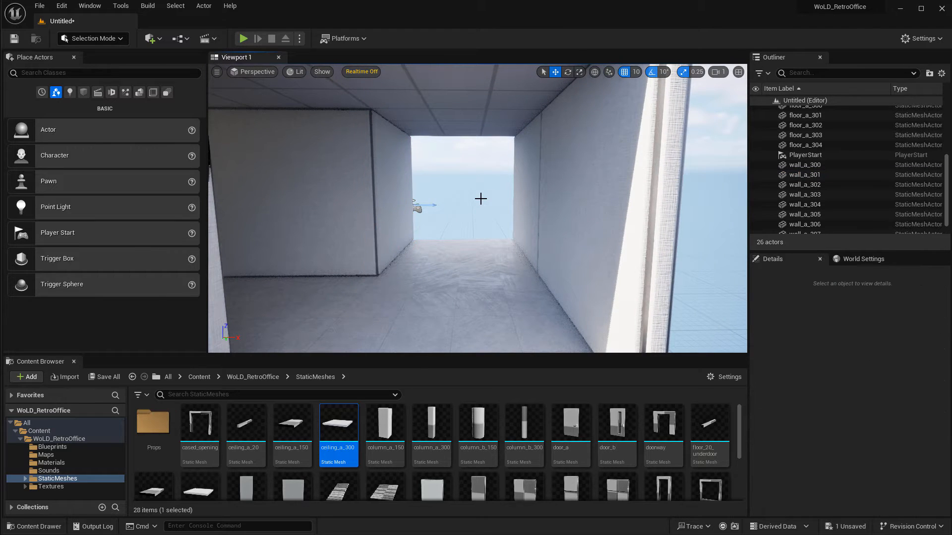
right_click_drag(459, 181, 347, 182)
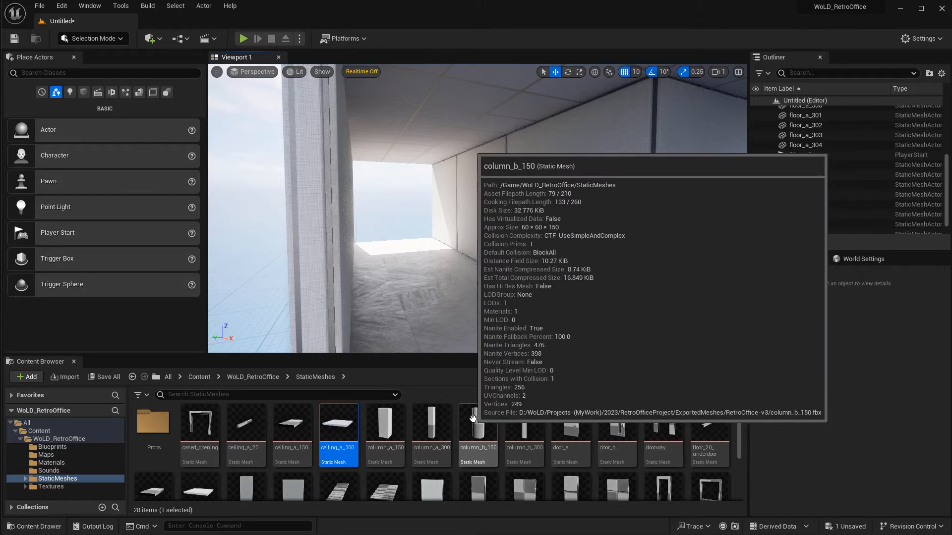
mouse_move(541, 429)
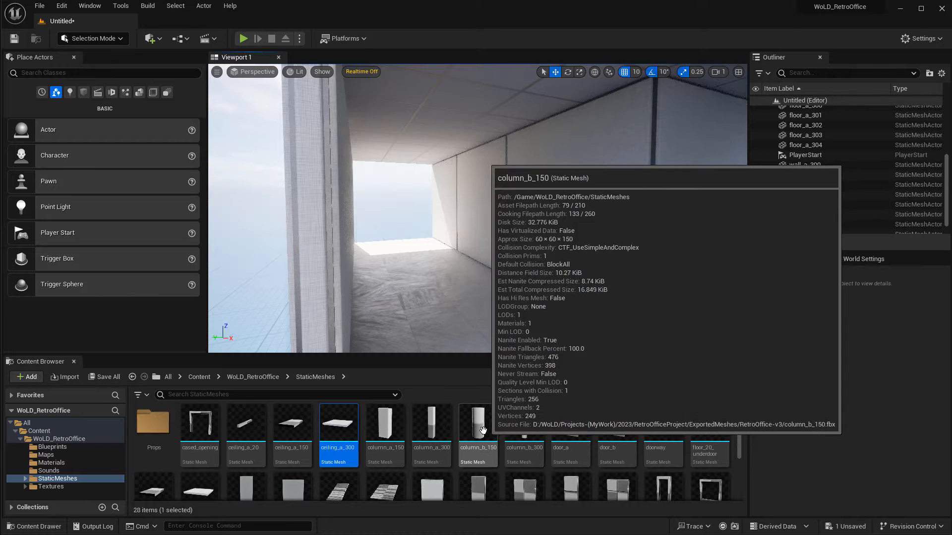
right_click_drag(513, 203, 535, 204)
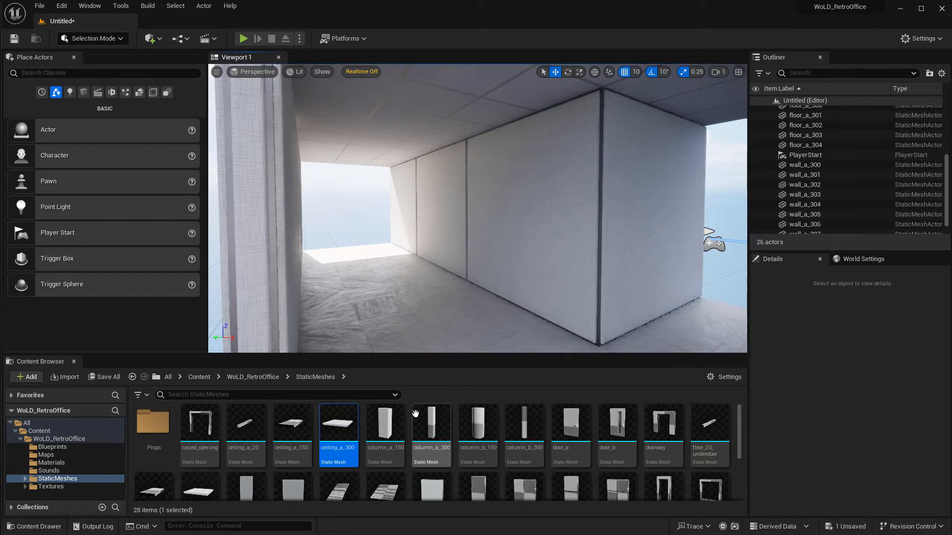
Place a column_a_300 mesh inside the corridor against the side wall.
left_click_drag(415, 414, 460, 281)
key("w")
right_click_drag(472, 323, 449, 325)
key("s")
key("w")
left_click_drag(478, 304, 498, 303)
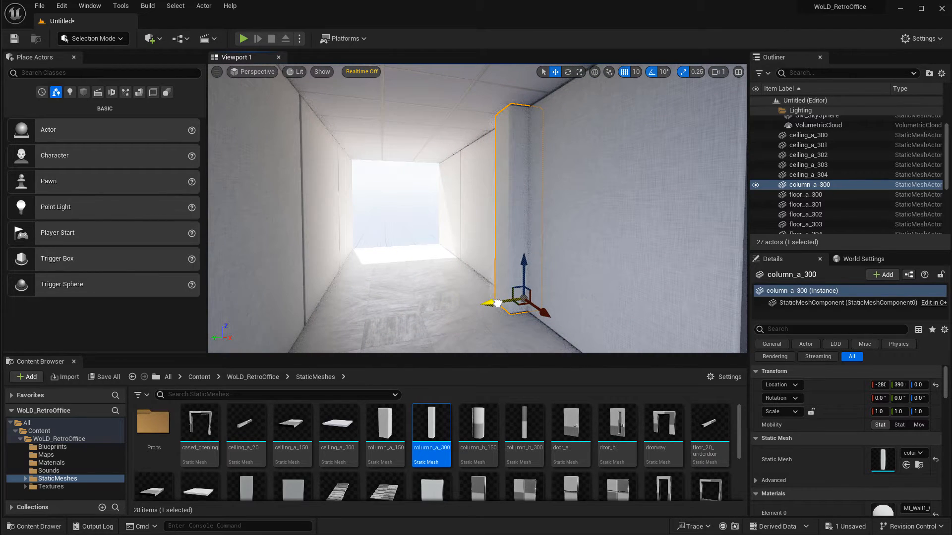
key("a")
right_click_drag(497, 303, 561, 300)
key("s")
key("w")
right_click_drag(424, 266, 423, 309)
left_click_drag(480, 308, 590, 307)
right_click_drag(545, 258, 619, 259)
left_click_drag(598, 279, 460, 278)
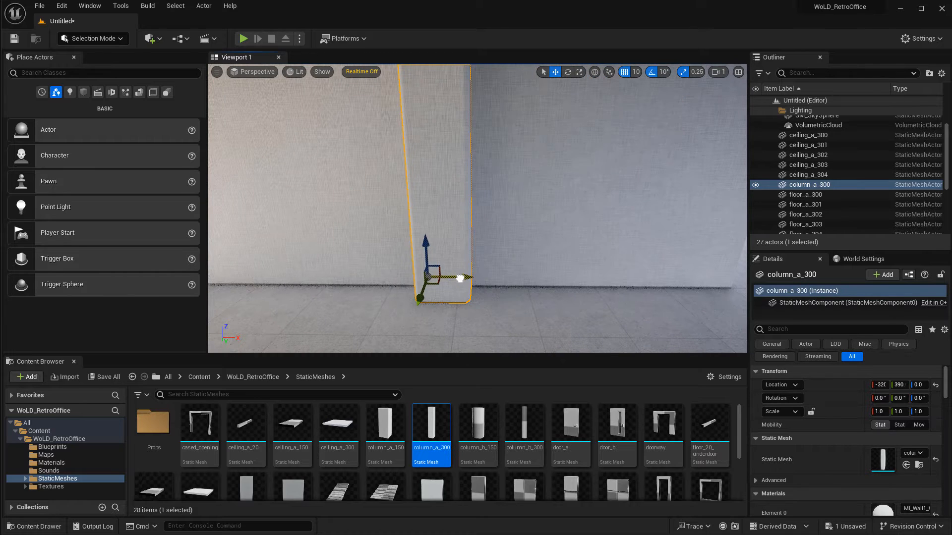
right_click_drag(463, 280, 530, 211)
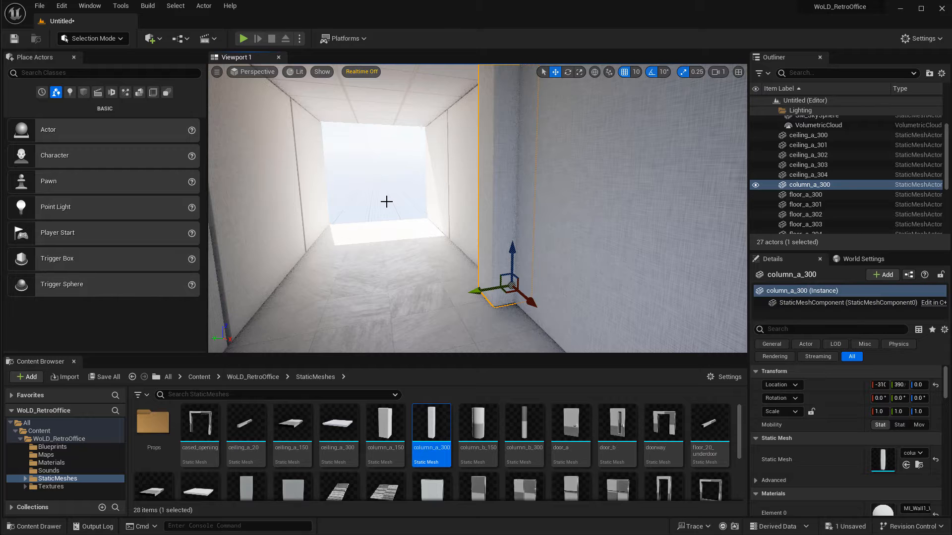
Move the column to the corridor's far end at X -940, Y 390.
right_click_drag(411, 233, 536, 201)
right_click_drag(296, 217, 298, 215)
right_click_drag(457, 272, 458, 301)
left_click_drag(560, 302, 369, 303)
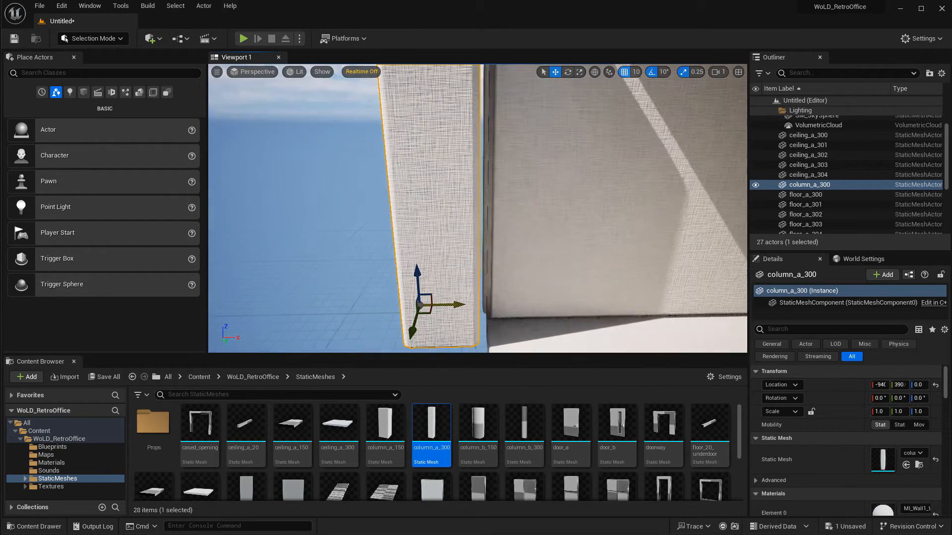
Duplicate the side wall at the far end to extend the wall past the column.
right_click_drag(643, 289, 644, 250)
left_click(540, 141)
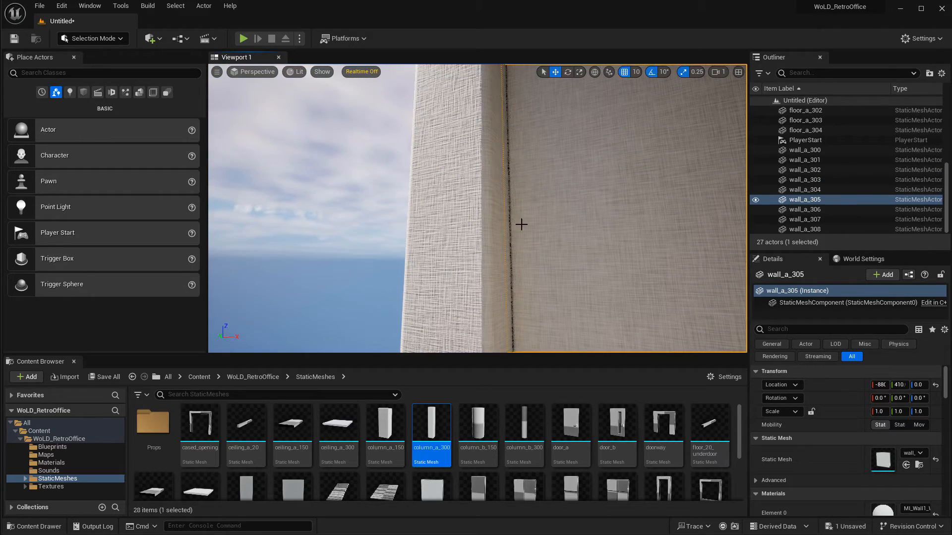
right_click_drag(522, 224, 608, 219)
right_click_drag(675, 273, 561, 268)
left_click_drag(560, 268, 370, 268, "alt")
right_click_drag(479, 236, 517, 163)
key("Escape")
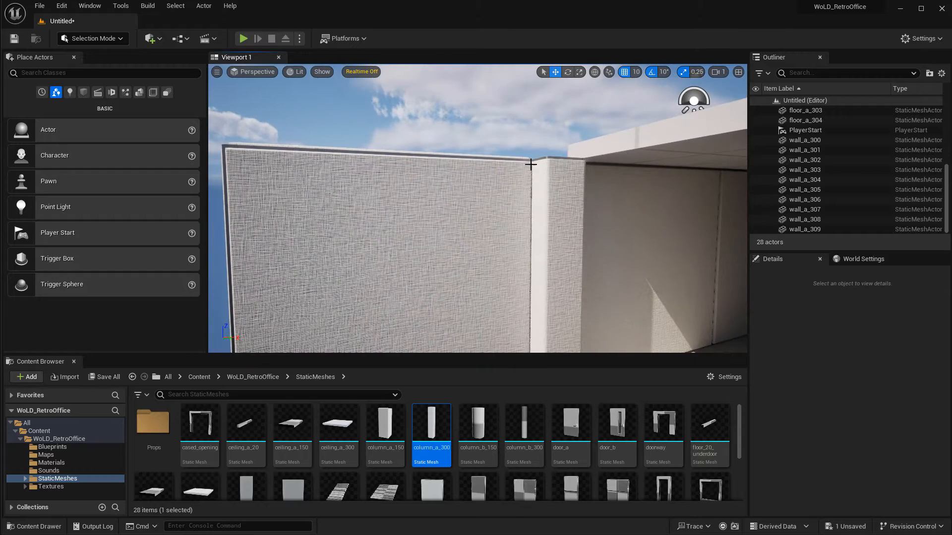
Duplicate floor tiles to extend the floor beyond the corridor's far end.
mouse_move(528, 213)
right_mouse_down()
mouse_move(531, 255)
mouse_move(548, 262)
mouse_move(546, 253)
right_mouse_up()
left_click(561, 247)
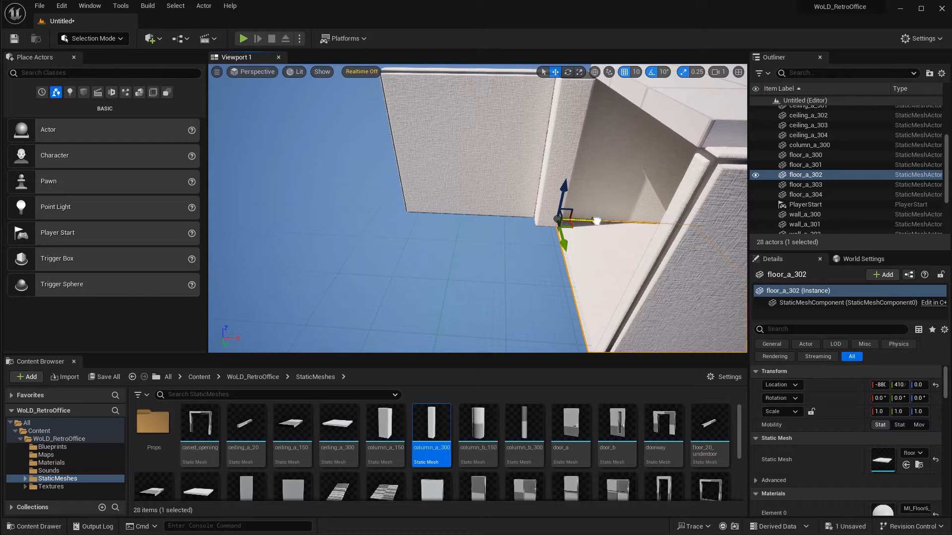
left_click_drag(596, 221, 343, 213, "alt")
right_click_drag(472, 232, 510, 217)
key("a")
left_click_drag(435, 210, 325, 205, "alt")
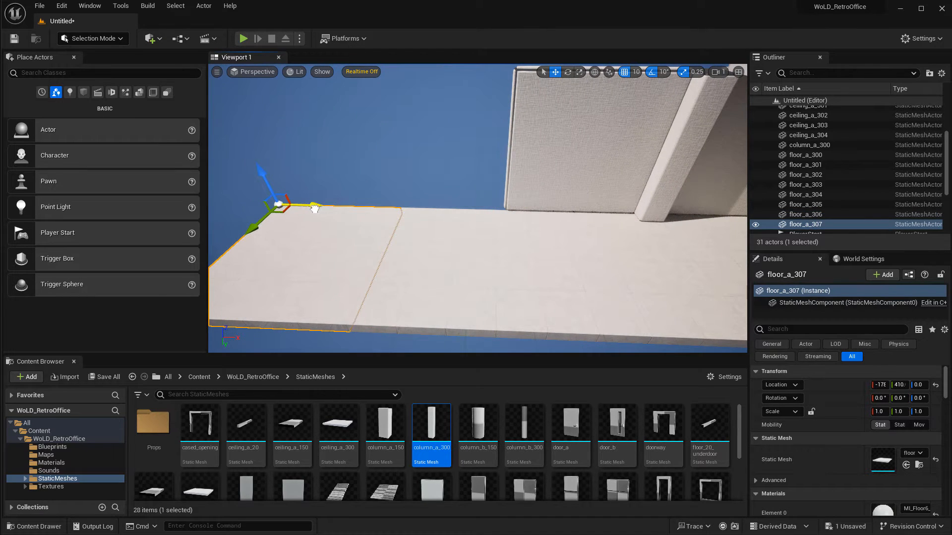
Select the column and the end wall together and duplicate them along the new floor extension.
key("a")
mouse_move(442, 215)
right_mouse_down()
mouse_move(421, 215)
mouse_move(451, 216)
right_mouse_up()
key("d")
left_click(623, 170)
left_click(692, 186, "ctrl")
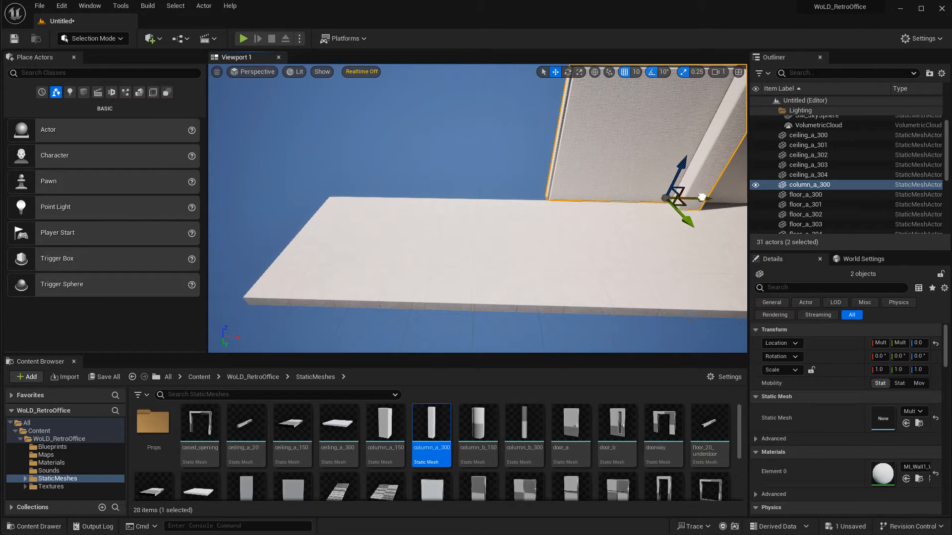
left_click_drag(702, 197, 438, 201, "alt")
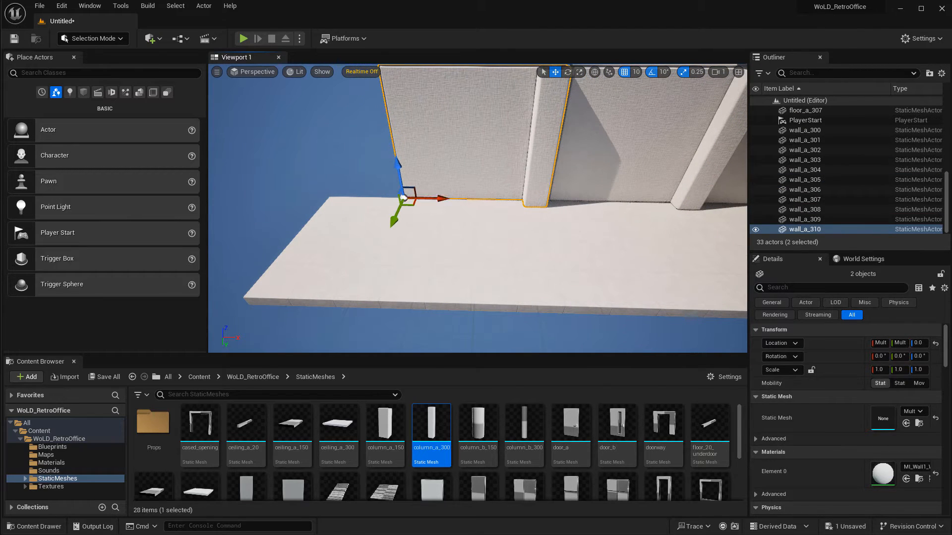
Duplicate a side wall to close off the end of the new floor extension at Y 690.
right_click_drag(417, 242, 436, 226)
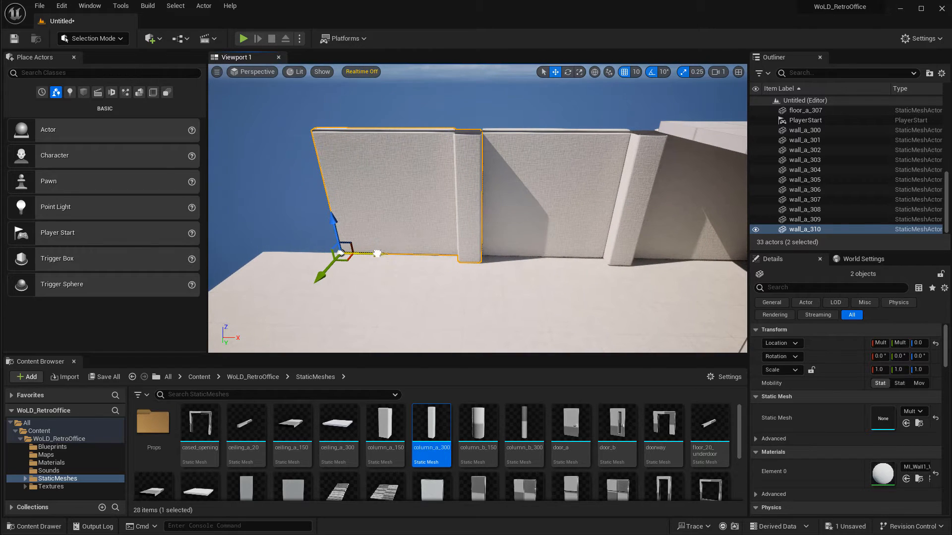
right_click_drag(378, 254, 419, 249)
left_click(450, 264)
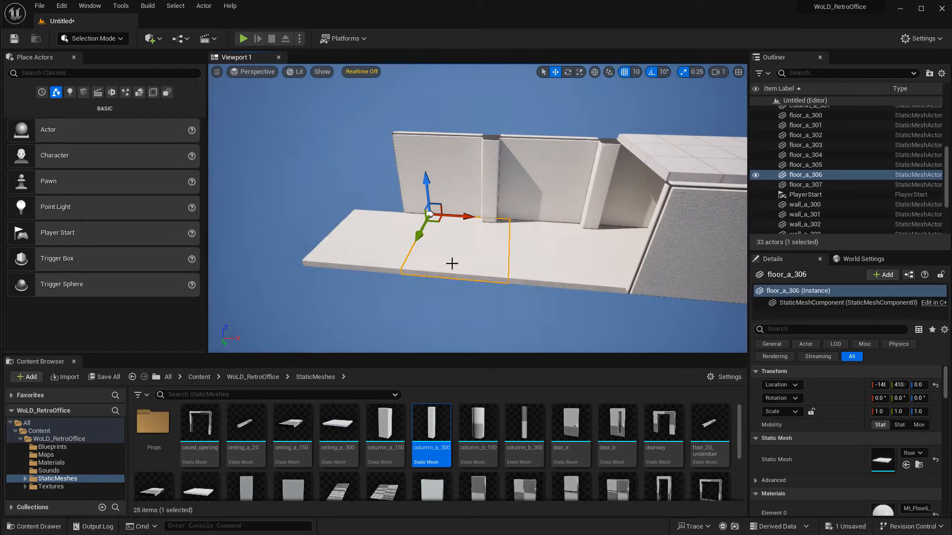
left_click(449, 227)
left_click_drag(399, 233, 355, 294, "alt")
key("w")
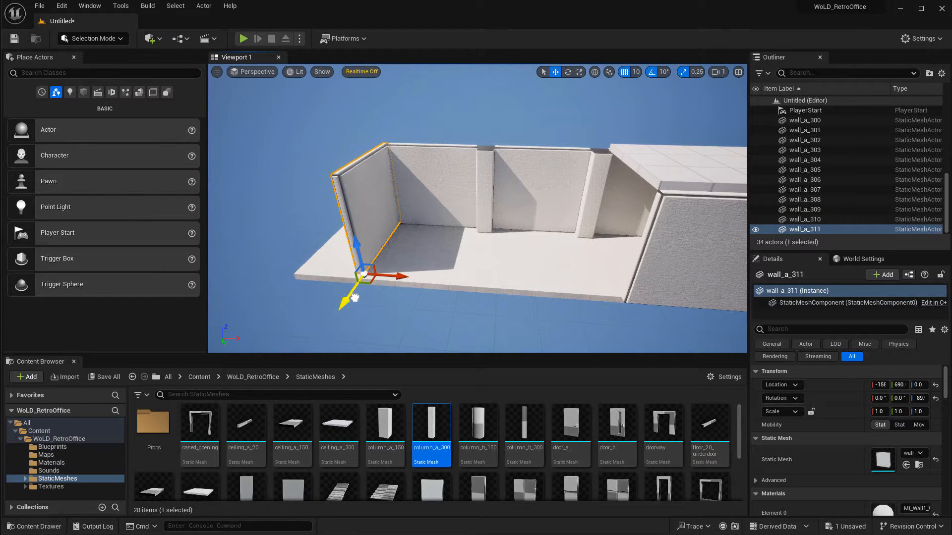
right_click_drag(434, 288, 481, 357)
left_click(519, 297)
right_click_drag(518, 297, 567, 253)
key("Escape")
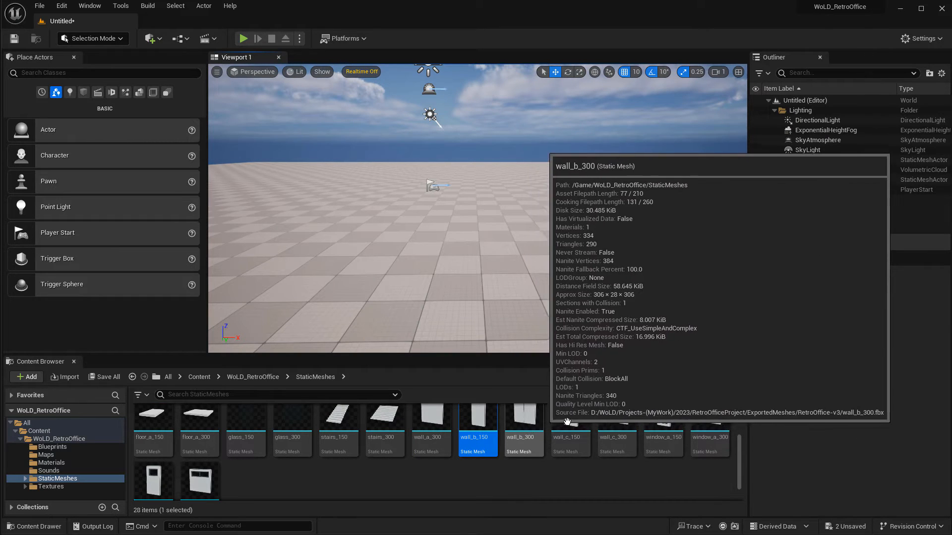
Place a wall_b_300 mesh into the new level.
scroll(574, 434, "up", 2)
left_click_drag(528, 451, 460, 248)
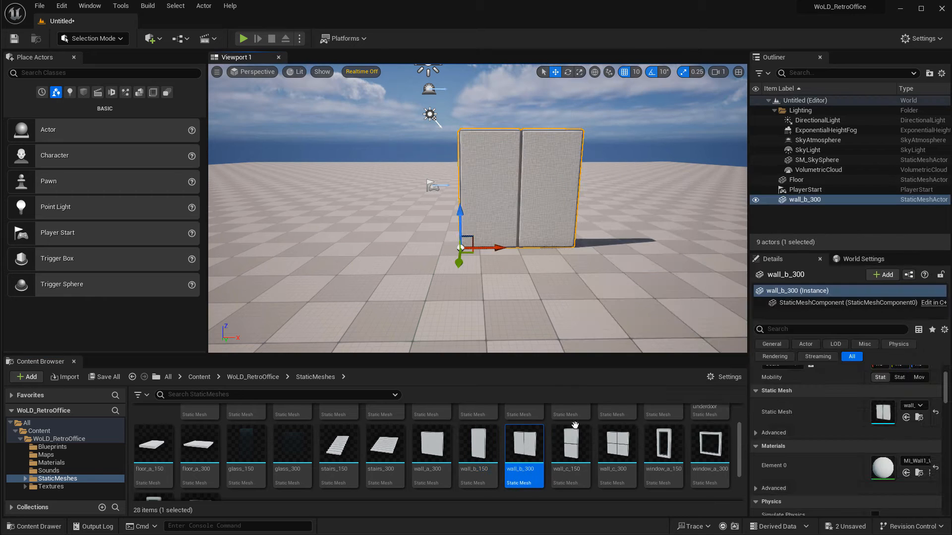
Place wall_c_150, wall_c_300, window_a_150 and window_a_300 meshes to compare them, then delete them all.
left_click_drag(573, 431, 601, 281)
right_click_drag(601, 281, 622, 263)
left_click_drag(619, 442, 630, 303)
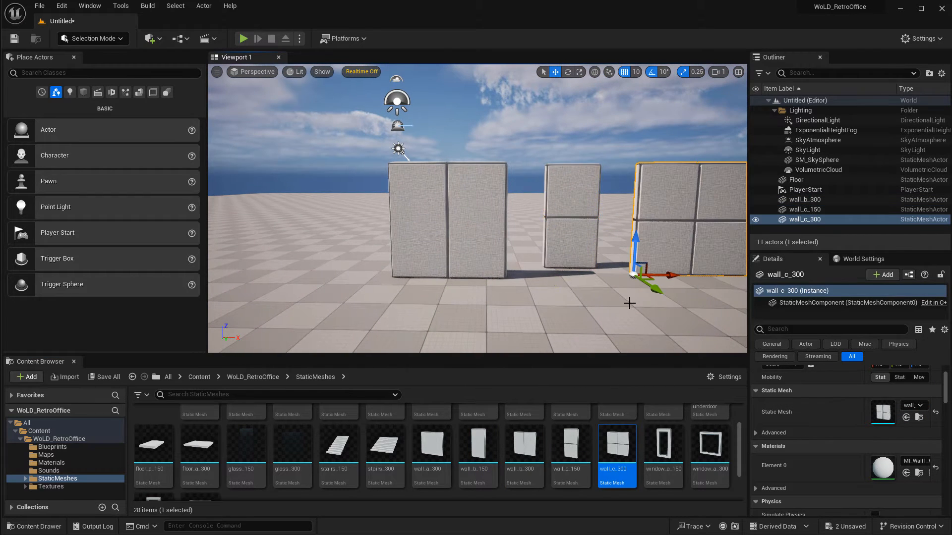
right_click_drag(629, 304, 649, 314)
key("d")
key("a")
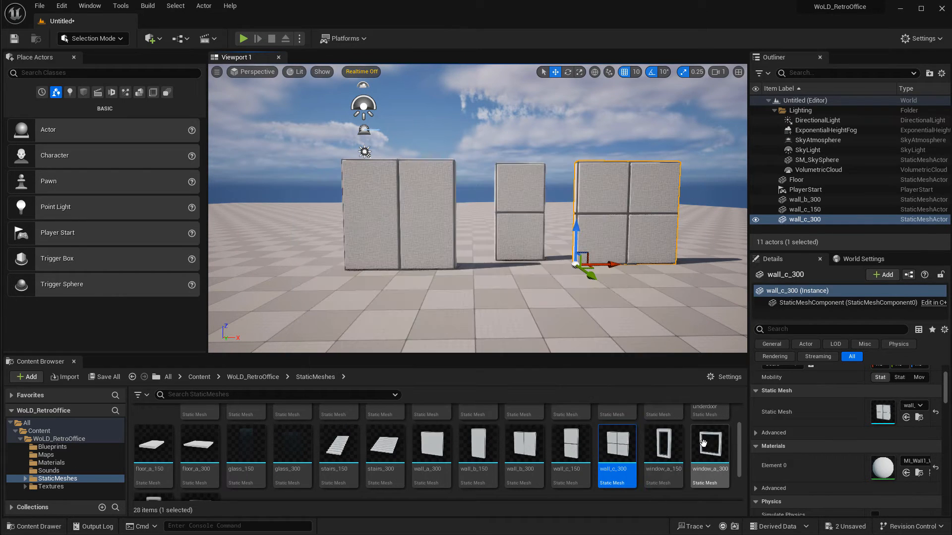
left_click_drag(665, 446, 496, 273)
left_click_drag(699, 451, 644, 254)
key("Delete")
left_click(550, 223)
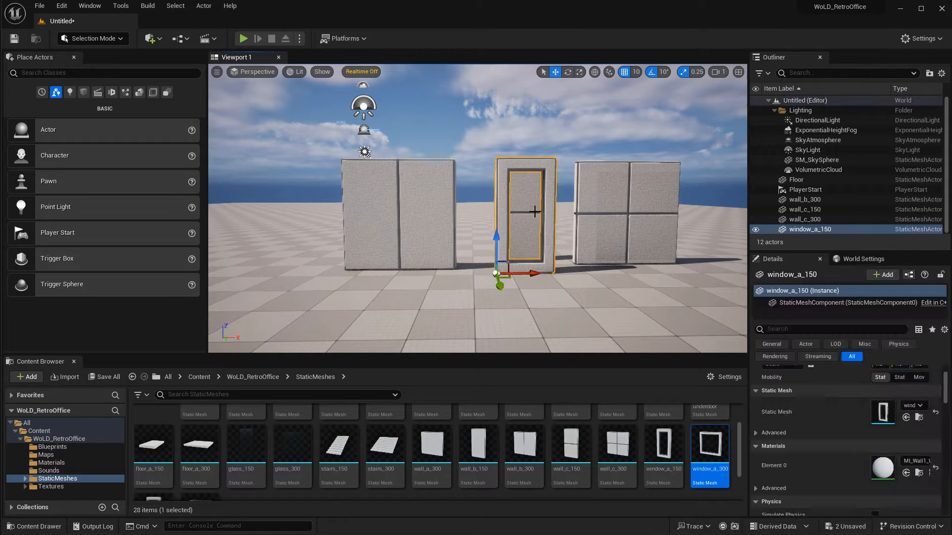
key("Delete")
left_click(530, 213)
left_click(610, 211)
key("Delete")
left_click(521, 222)
key("Delete")
Duplicate the wall_b_300 twice to form a straight row of three walls.
left_click(392, 248)
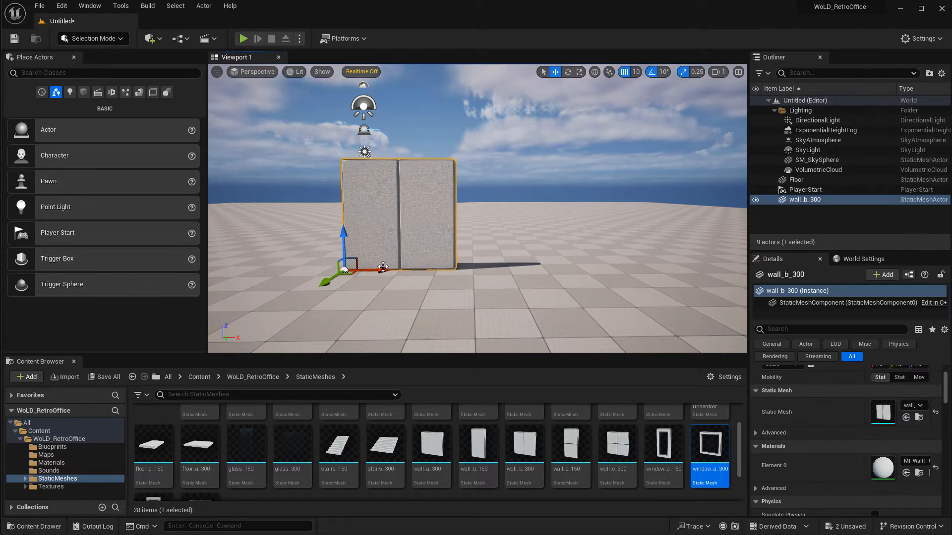
left_click_drag(380, 270, 596, 268, "alt")
right_click_drag(596, 268, 622, 268)
key("s")
key("a")
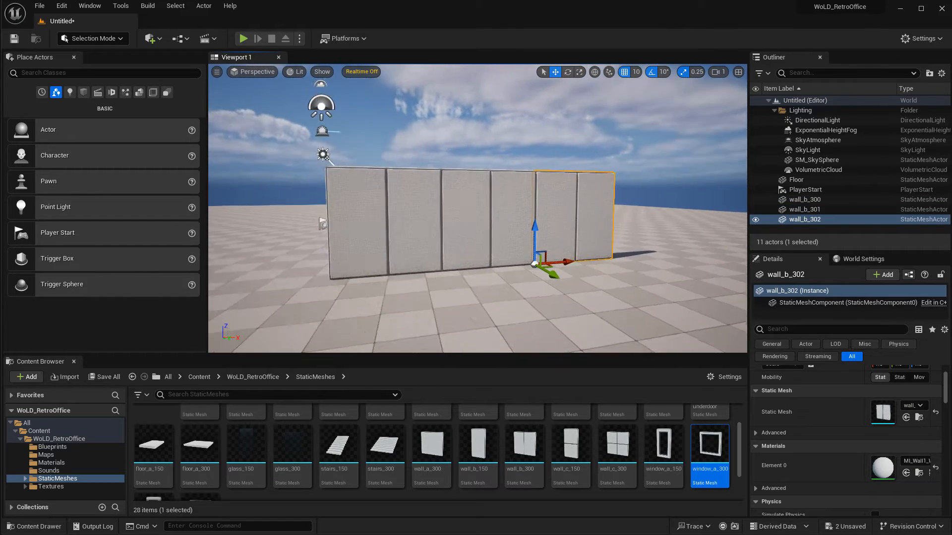
key("s")
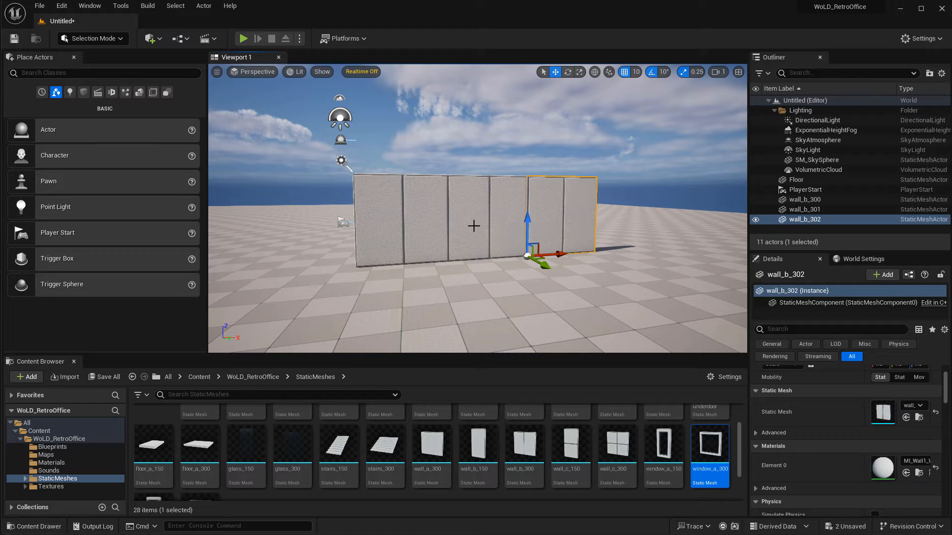
Swap the middle wall's static mesh to window_a_300.
left_click(506, 195)
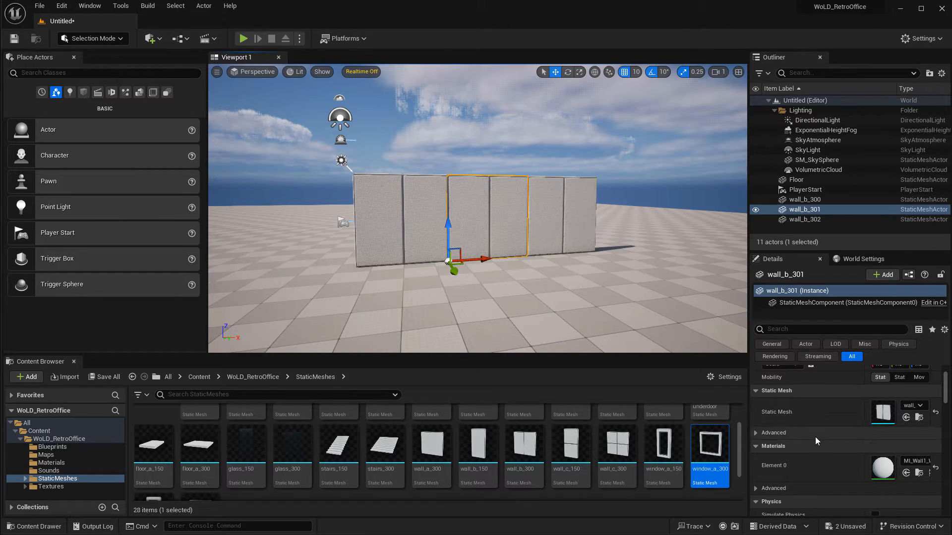
scroll(657, 472, "up", 2)
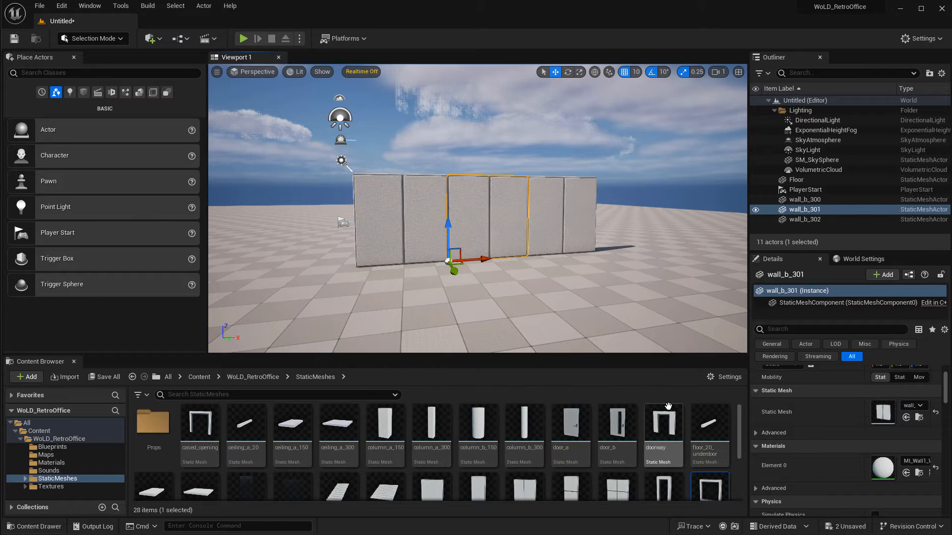
key("w")
right_click_drag(519, 261, 518, 247)
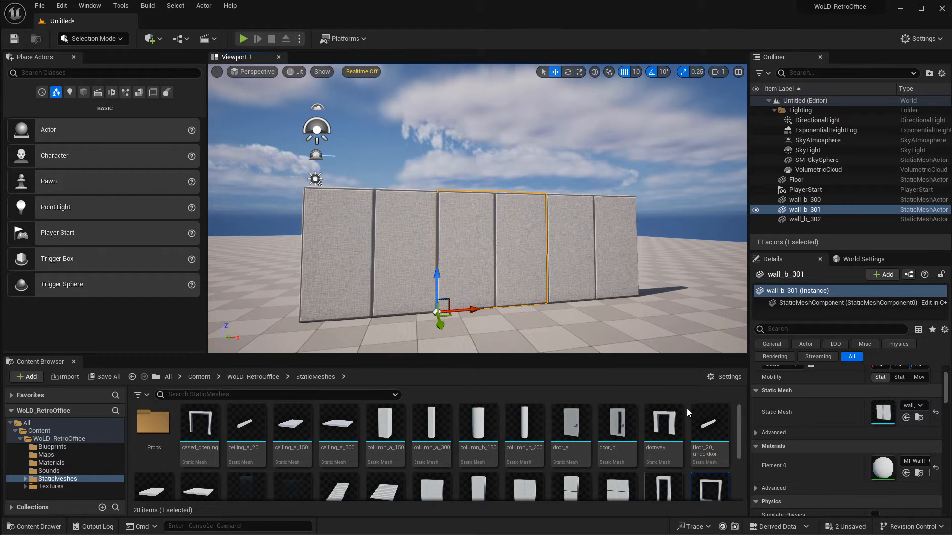
scroll(683, 464, "down", 1)
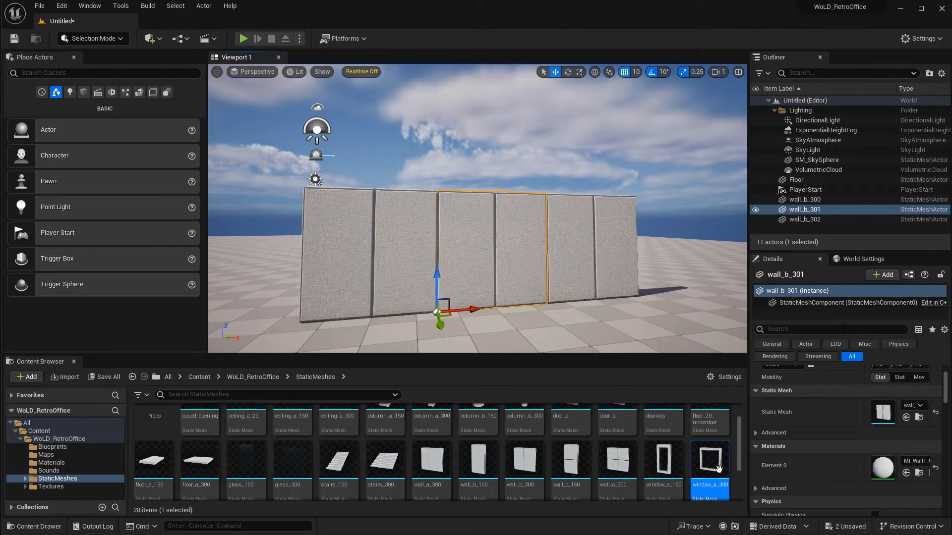
left_click_drag(712, 460, 769, 414)
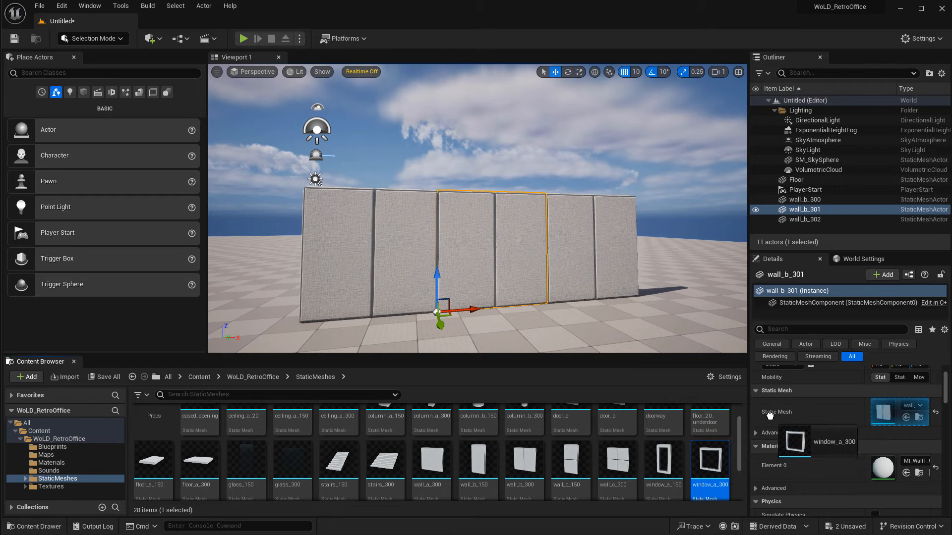
left_click_drag(865, 404, 882, 411)
right_click_drag(613, 299, 569, 319)
key("d")
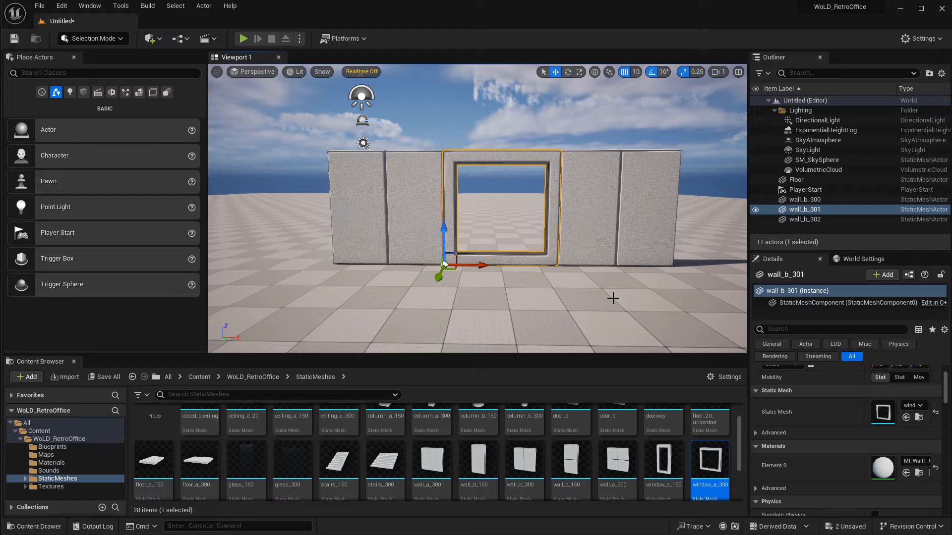
Replace the end wall's static mesh with the doorway mesh.
left_click_drag(717, 472, 472, 296)
key("Delete")
left_click(609, 219)
key("f")
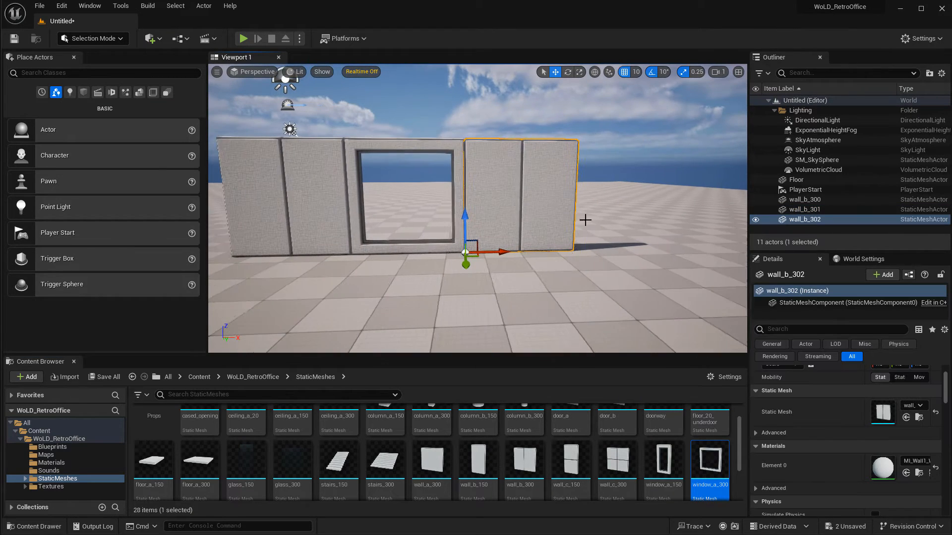
scroll(588, 478, "up", 1)
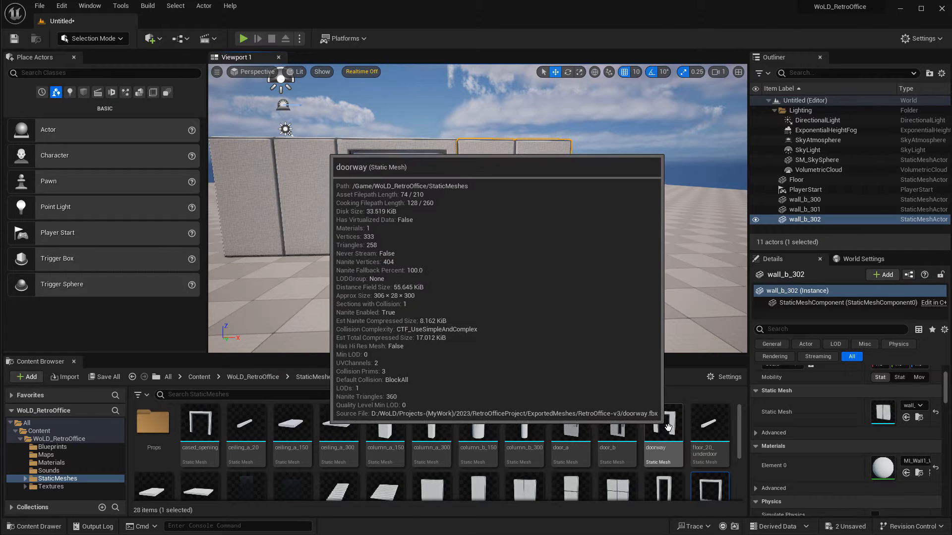
left_click_drag(663, 424, 871, 406)
mouse_move(568, 266)
right_mouse_down()
mouse_move(556, 261)
mouse_move(572, 265)
mouse_move(563, 251)
right_mouse_up()
key("Escape")
key("s")
key("s")
key("a")
key("w")
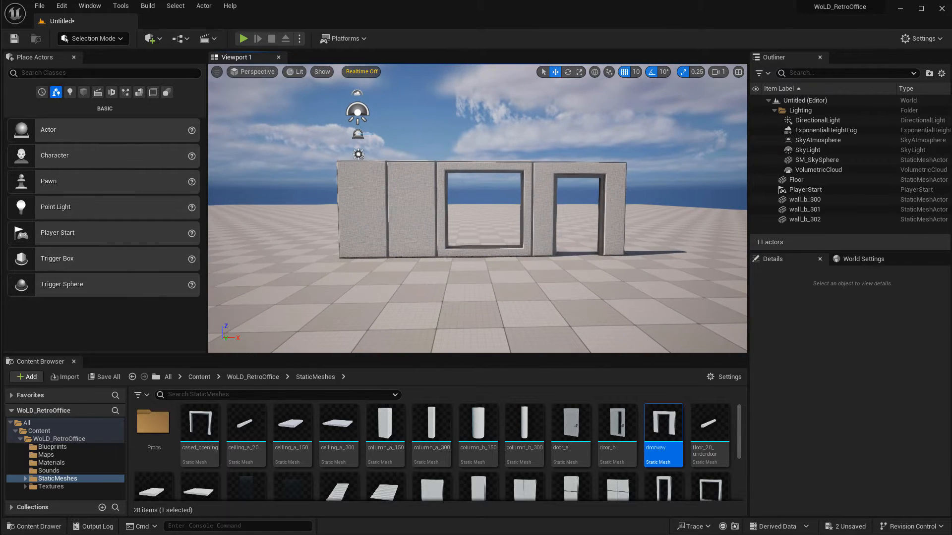
Duplicate the first wall twice to the side, then delete the last copy.
left_click(411, 225)
mouse_move(411, 226)
right_mouse_down()
mouse_move(401, 234)
mouse_move(396, 226)
right_mouse_up()
key("a")
left_click_drag(475, 269, 262, 272, "alt")
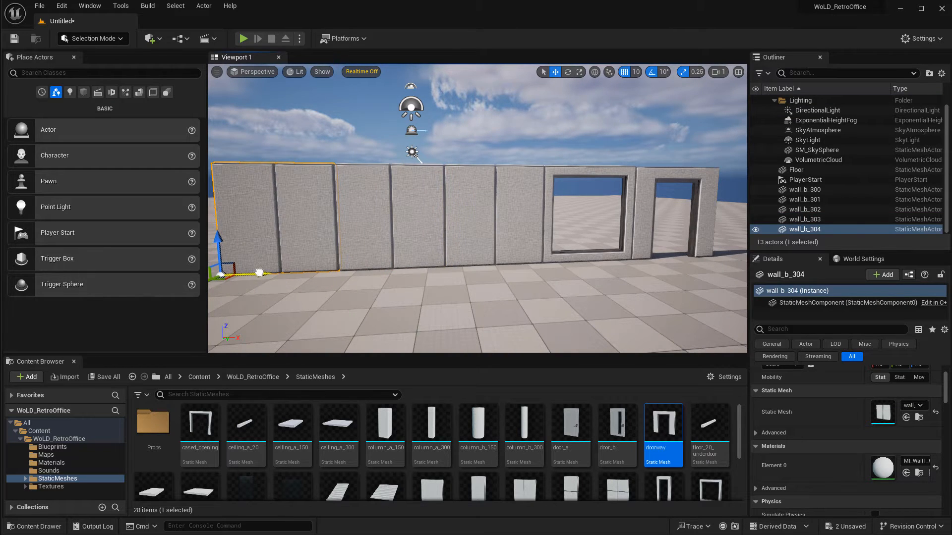
right_click_drag(495, 263, 497, 254)
key("s")
key("Delete")
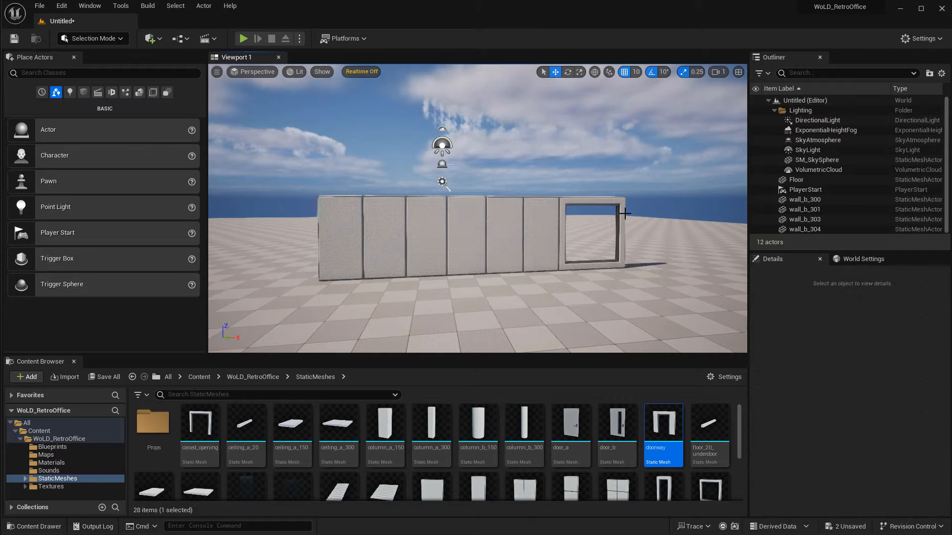
Delete all remaining wall, window and doorway actors from the level.
left_click(562, 225)
key("Delete")
left_click(511, 224)
key("Delete")
left_click(417, 226)
key("Delete")
left_click(372, 224)
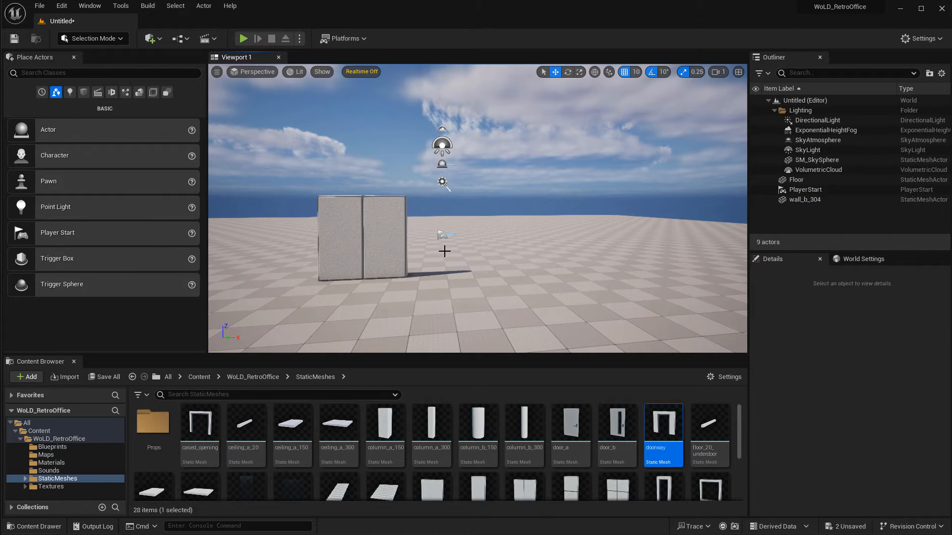
key("Delete")
scroll(488, 423, "down", 2)
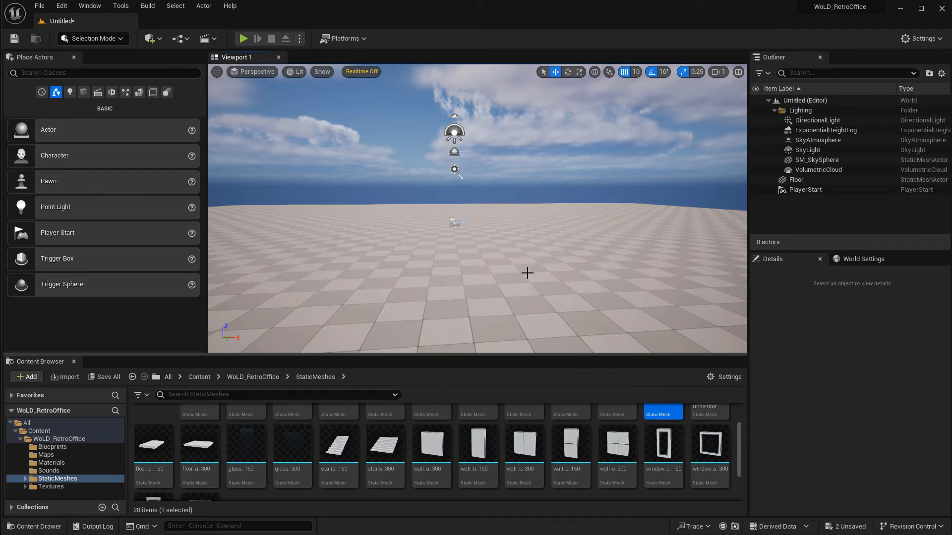
mouse_move(527, 272)
right_mouse_down()
mouse_move(550, 271)
mouse_move(532, 283)
right_mouse_up()
key("s")
key("w")
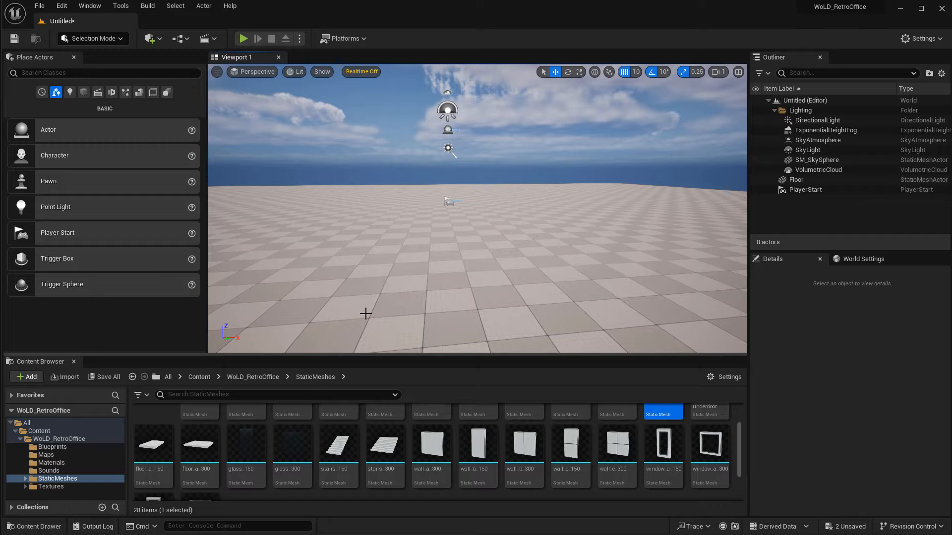
left_click(46, 455)
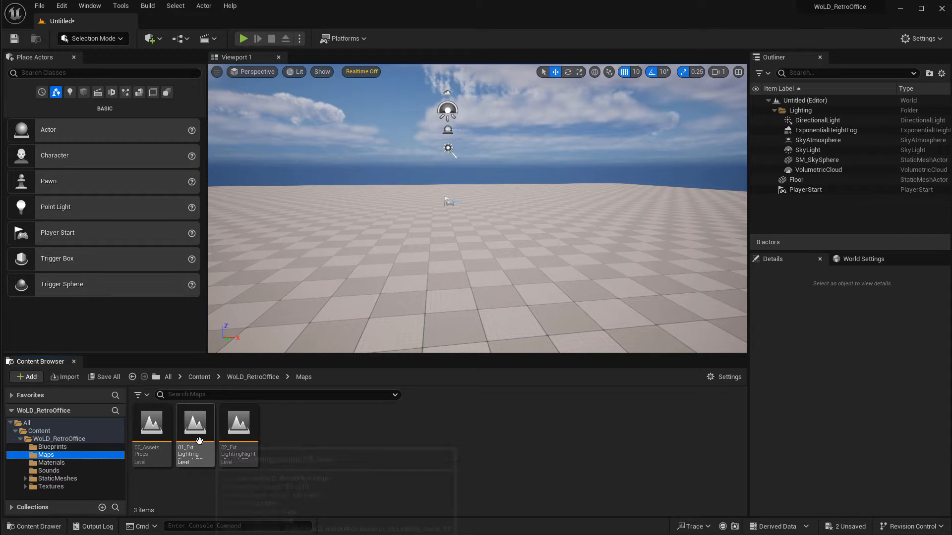
left_click(86, 477)
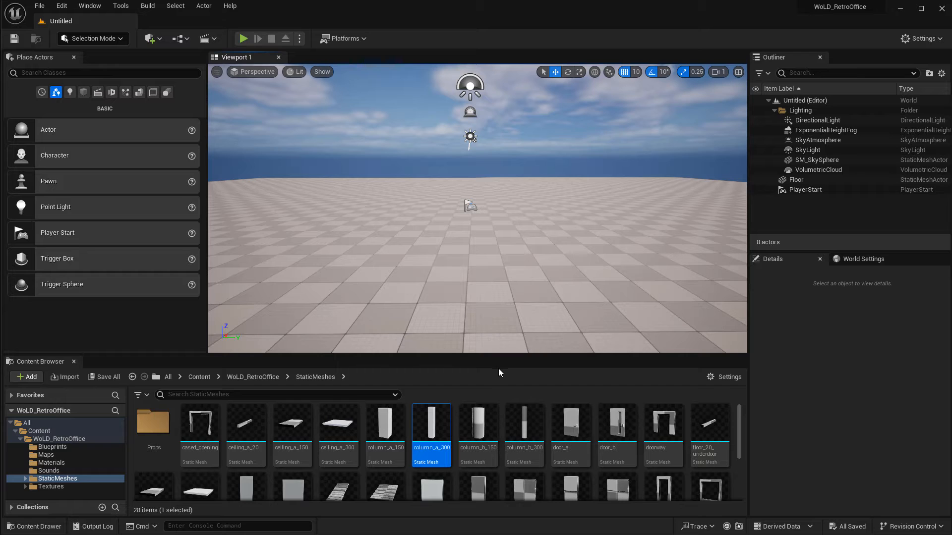
mouse_move(624, 436)
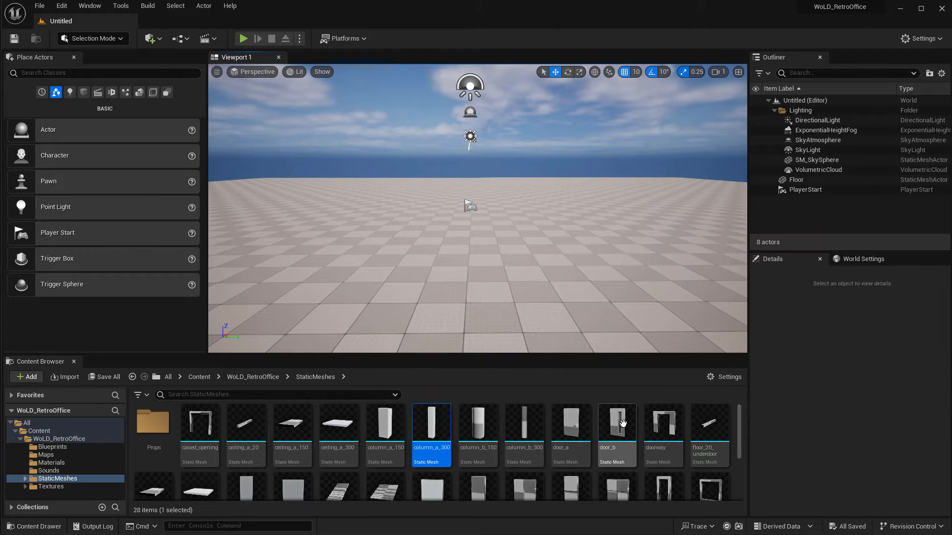
Place a door_b mesh in the level, rotate it 30 degrees, then delete it.
left_click_drag(609, 414, 491, 282)
right_click_drag(491, 281, 411, 282)
key("w")
right_click_drag(541, 216, 454, 250)
key("d")
key("s")
key("e")
left_click_drag(397, 325, 461, 303)
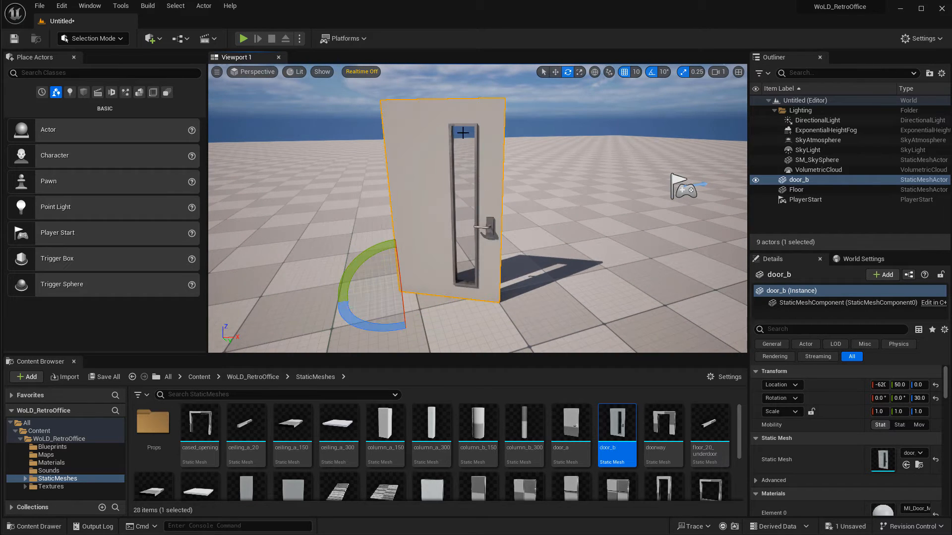
key("Delete")
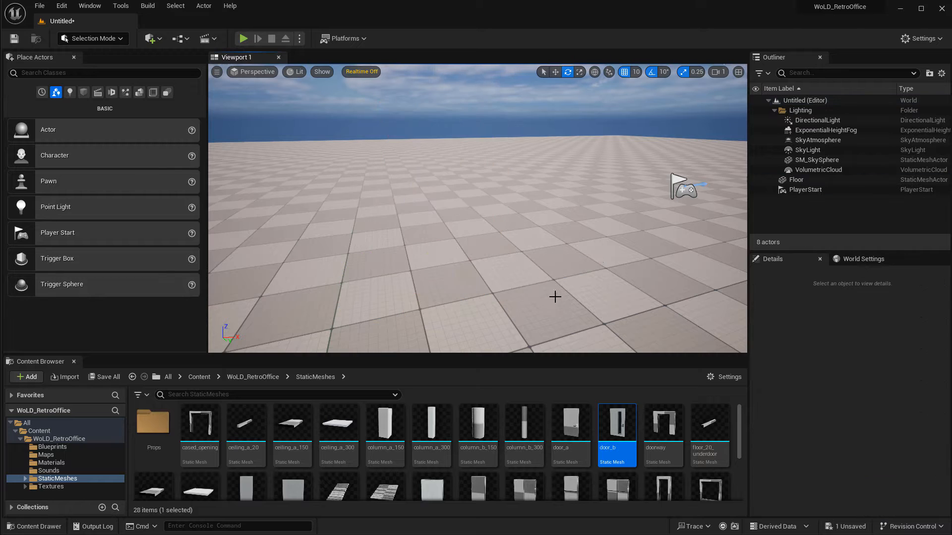
Place window_a_150, window_a_300 and window_b_300 meshes into the level.
scroll(554, 295, "up", 2)
scroll(662, 432, "down", 3)
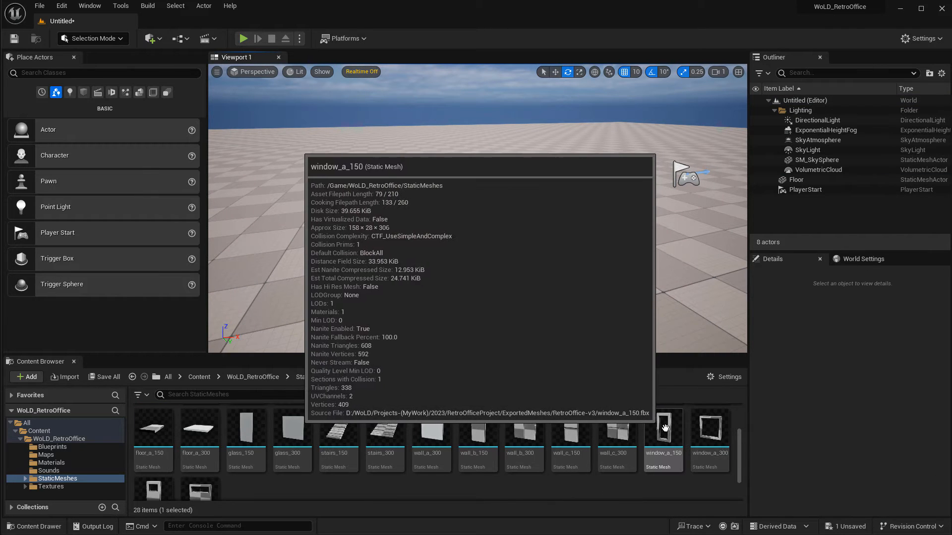
left_click_drag(662, 432, 493, 232)
left_click_drag(709, 429, 573, 218)
left_click_drag(194, 491, 224, 270)
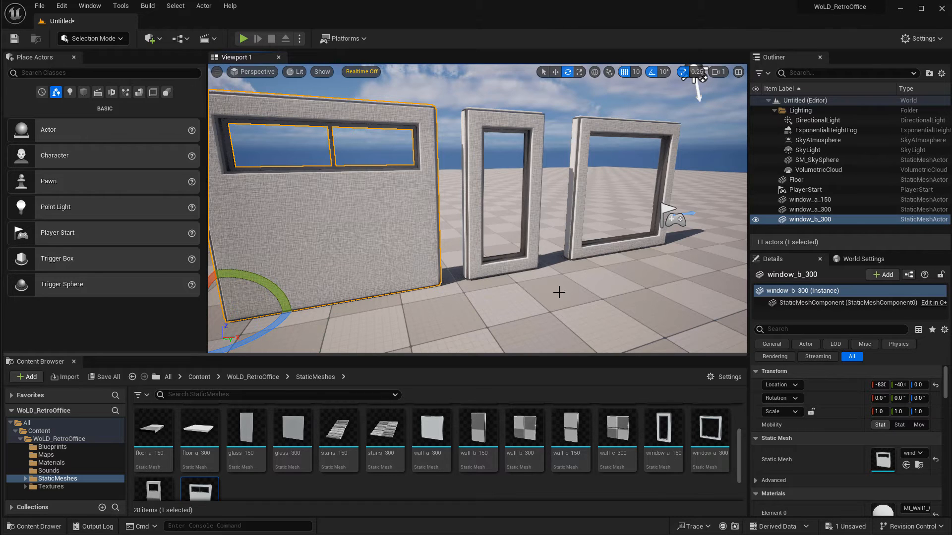
Place a glass_300 mesh and move it toward the window_a_300 frame.
mouse_move(559, 293)
right_mouse_down()
mouse_move(501, 289)
mouse_move(550, 279)
right_mouse_up()
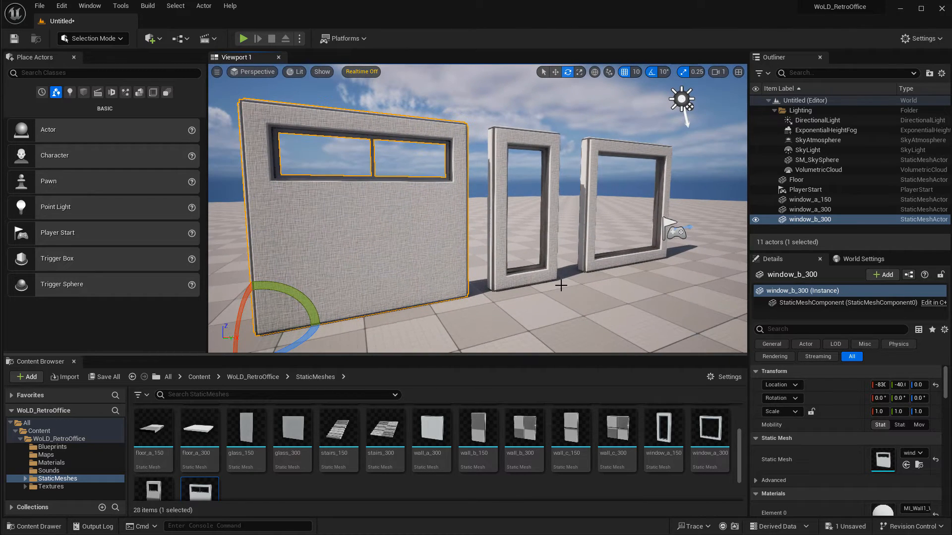
left_click(507, 137)
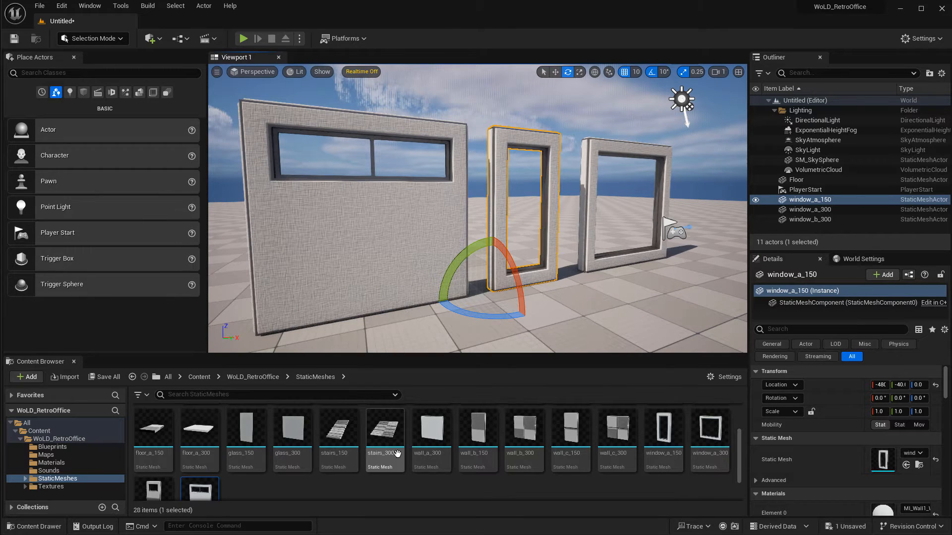
right_click_drag(504, 278, 498, 288)
key("r")
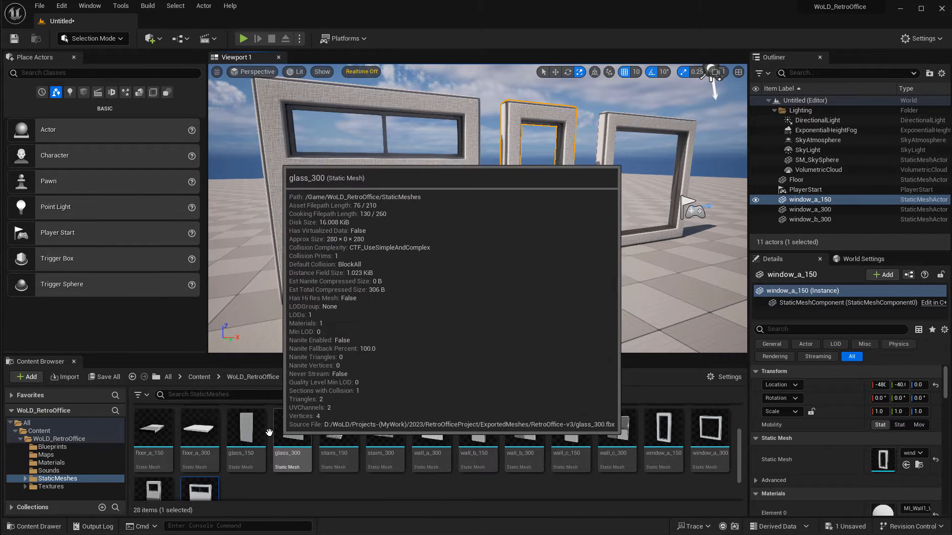
left_click_drag(294, 430, 581, 285)
right_click_drag(581, 285, 462, 340)
key("e")
key("w")
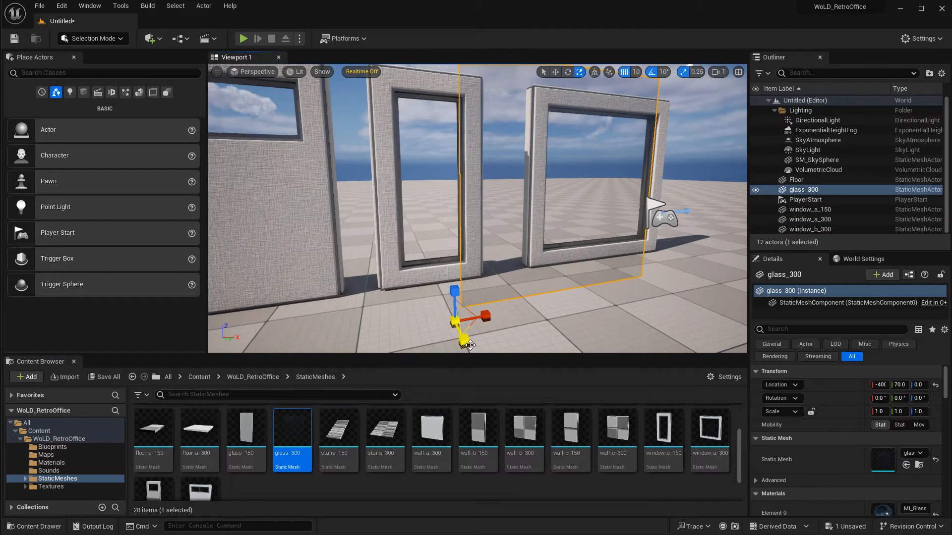
left_click_drag(462, 340, 558, 265)
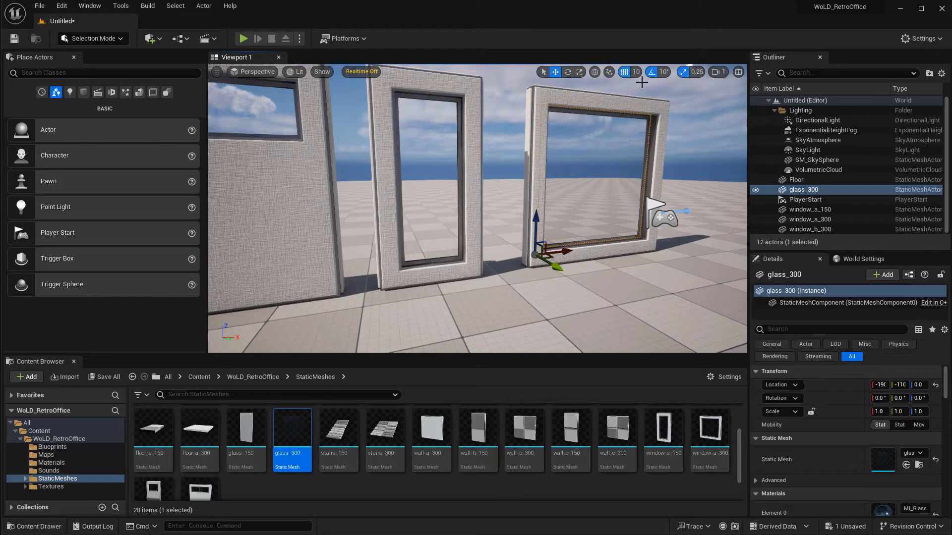
Align the glass_300 inside the window_a_300 frame at about X -240, Y -50.
right_click_drag(623, 212, 458, 246)
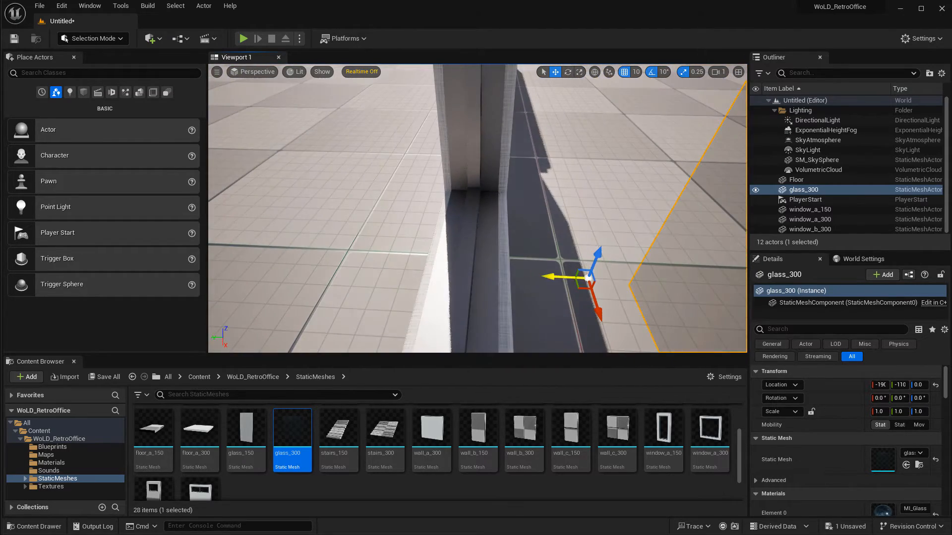
left_click_drag(571, 277, 426, 276)
right_click_drag(476, 212, 476, 212)
left_click_drag(431, 287, 465, 235)
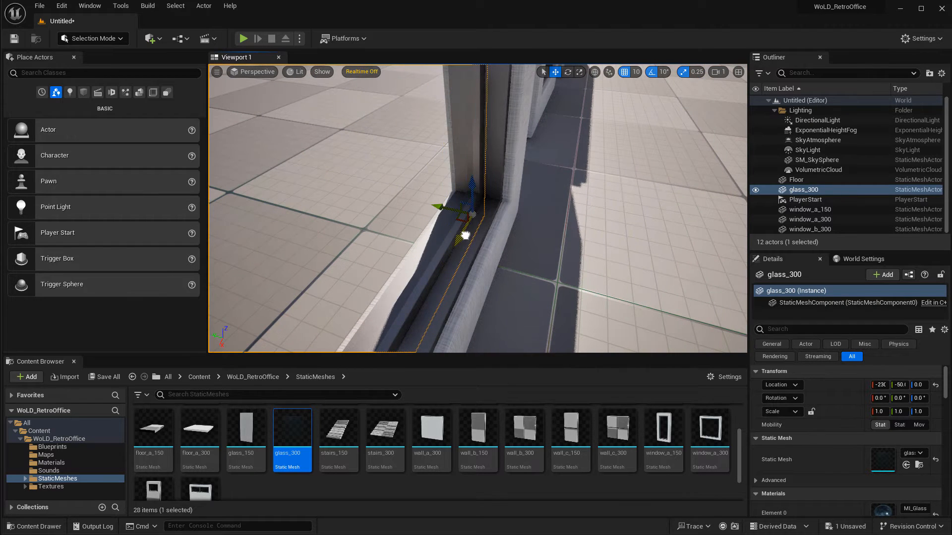
right_click_drag(465, 232, 645, 157)
key("s")
key("w")
key("s")
key("w")
key("s")
key("d")
key("w")
key("s")
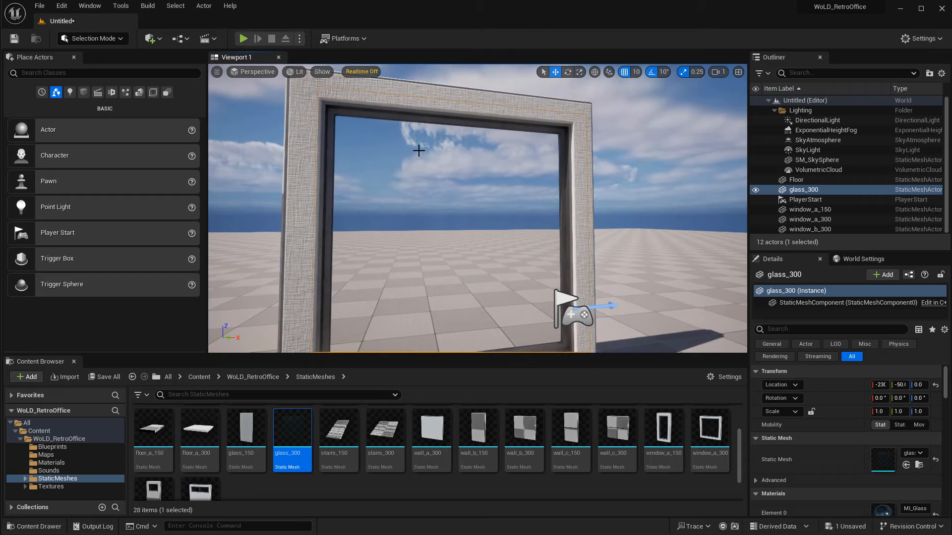
key("s")
right_click_drag(478, 278, 463, 303)
key("d")
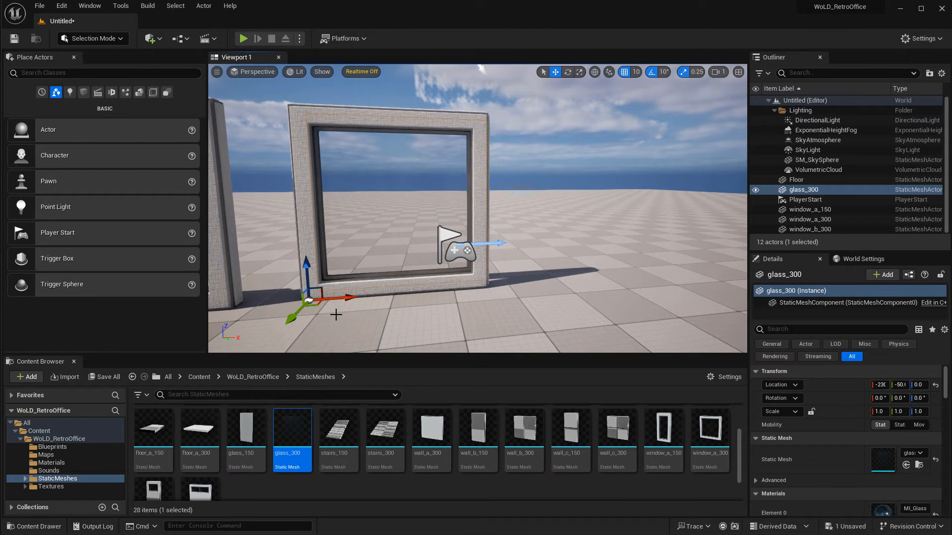
left_click_drag(346, 299, 340, 299)
right_click_drag(425, 276, 423, 268)
key("a")
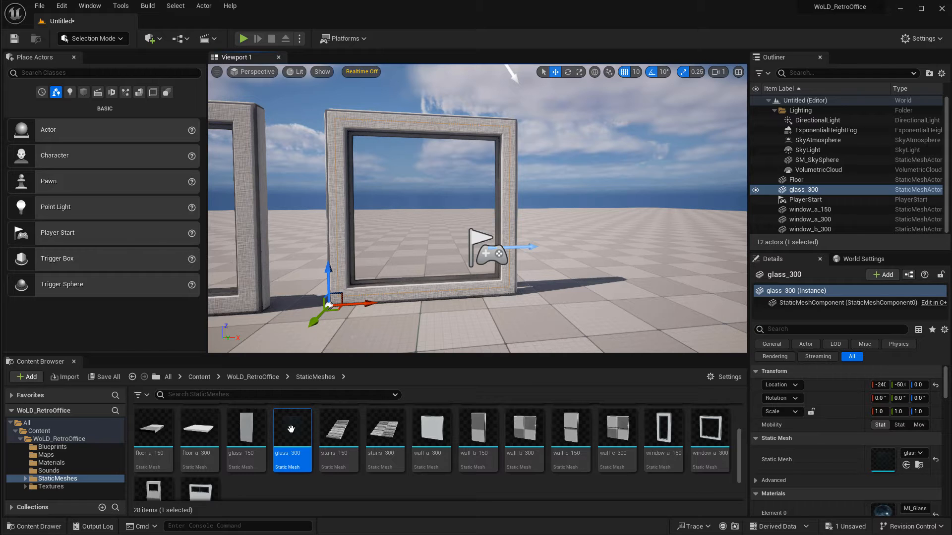
Try to group the selected window_a_300 actor.
left_click(350, 127)
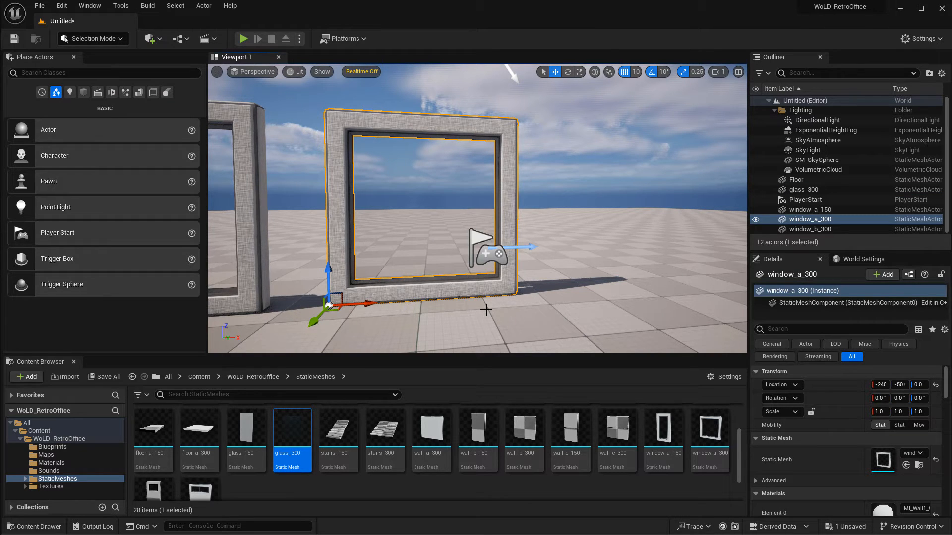
right_click(486, 288)
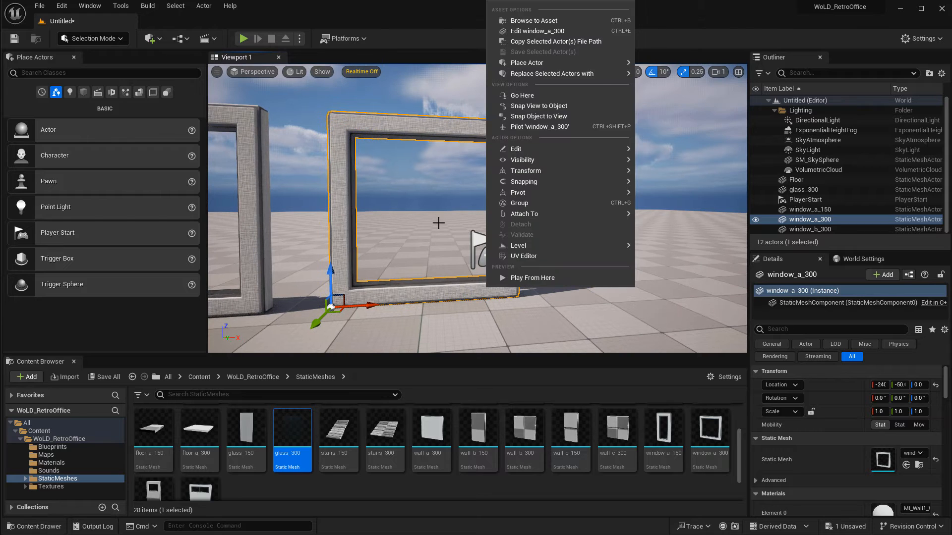
left_click(527, 205)
Duplicate the window_a_300 frame to place a copy beside it at about X 60.
left_click(250, 145)
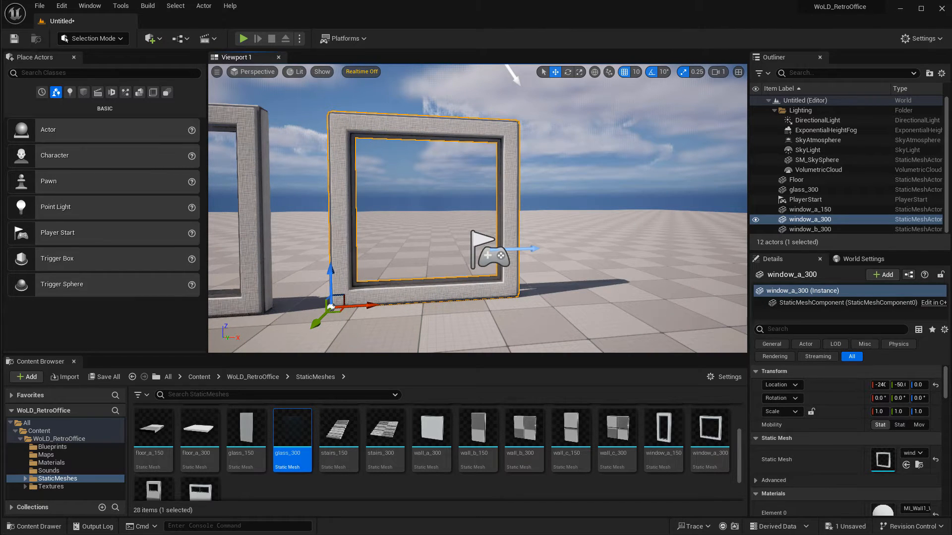
left_click(346, 224)
left_click_drag(368, 305, 554, 299, "alt")
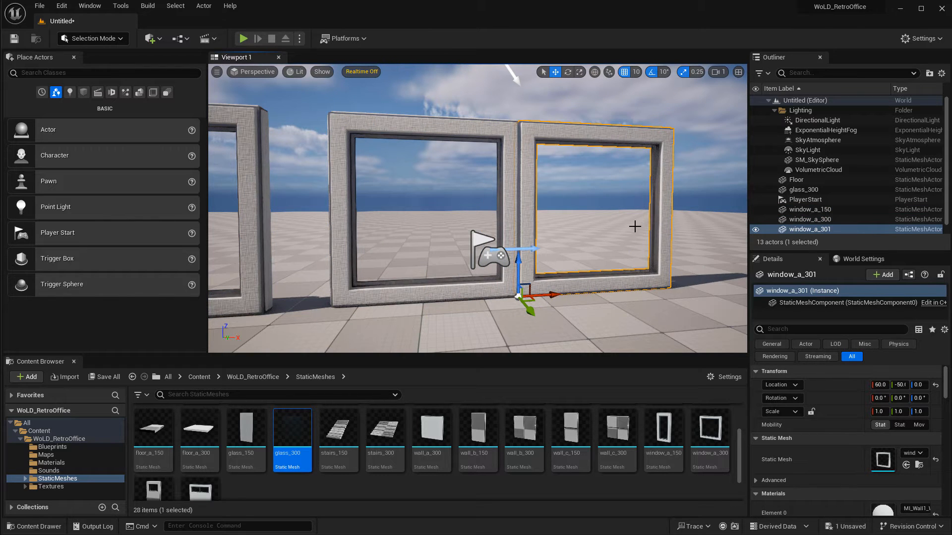
Duplicate the window frame once more to place a third frame beside it at about X 360.
right_click_drag(545, 172, 528, 180)
key("d")
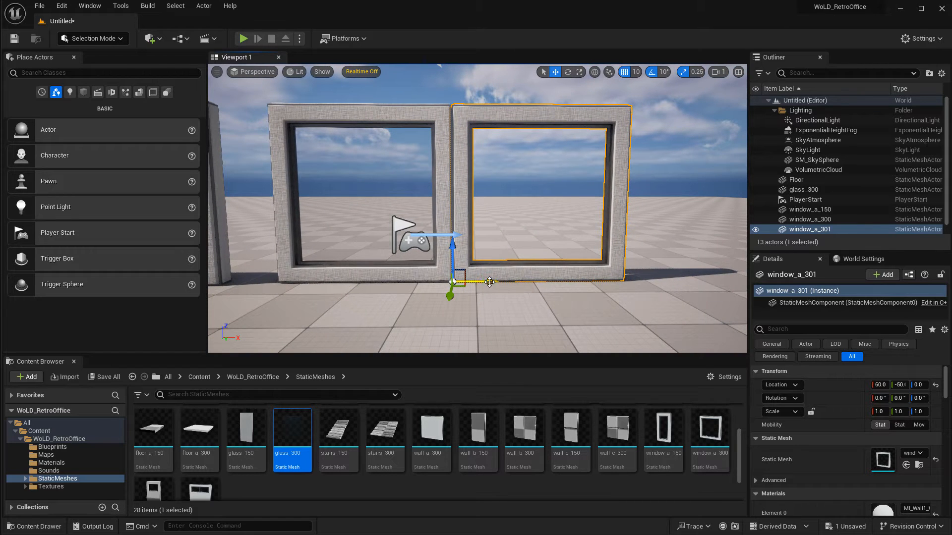
left_click_drag(490, 282, 648, 282, "alt")
key("d")
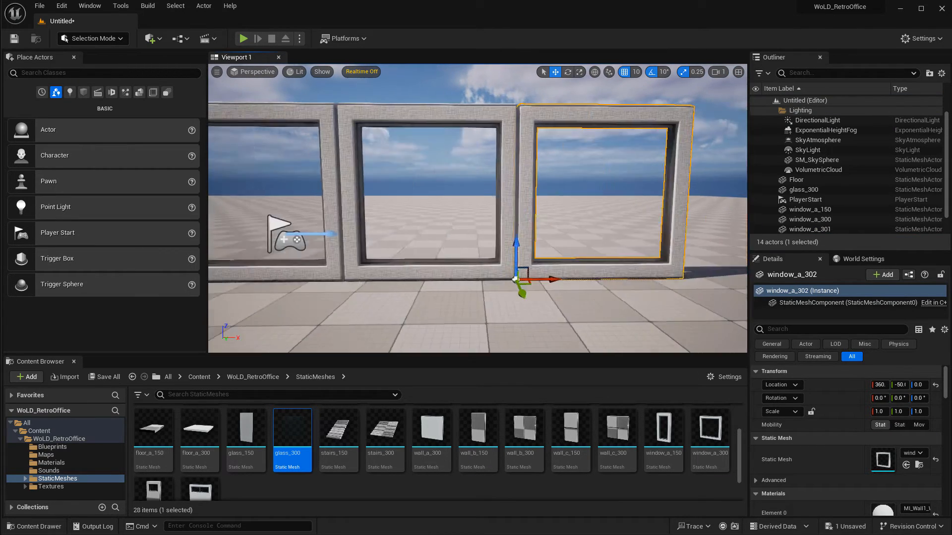
mouse_move(560, 208)
left_mouse_down("alt")
mouse_move(357, 184)
mouse_move(322, 169)
mouse_move(367, 158)
mouse_move(550, 211)
left_mouse_up("alt")
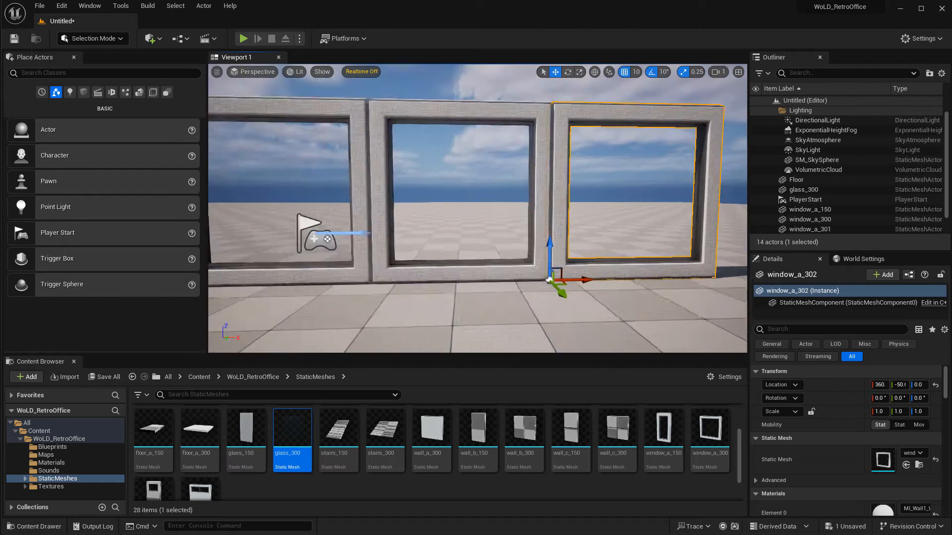
Place a glass_300 mesh in front of the row of window frames.
right_click_drag(623, 320, 617, 319)
key("s")
right_click_drag(353, 242, 322, 242)
left_click_drag(292, 432, 486, 319)
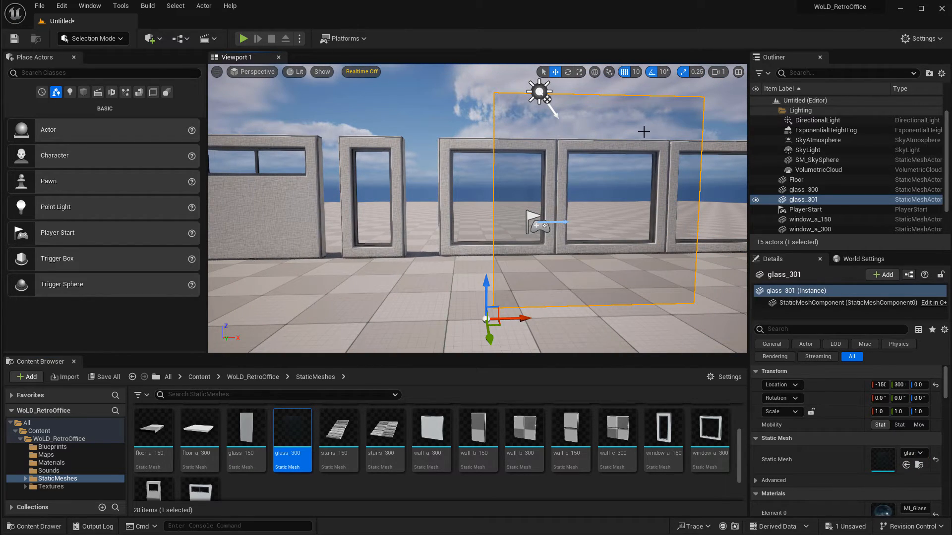
Try to select the window frames through the glass pane.
left_click(430, 188)
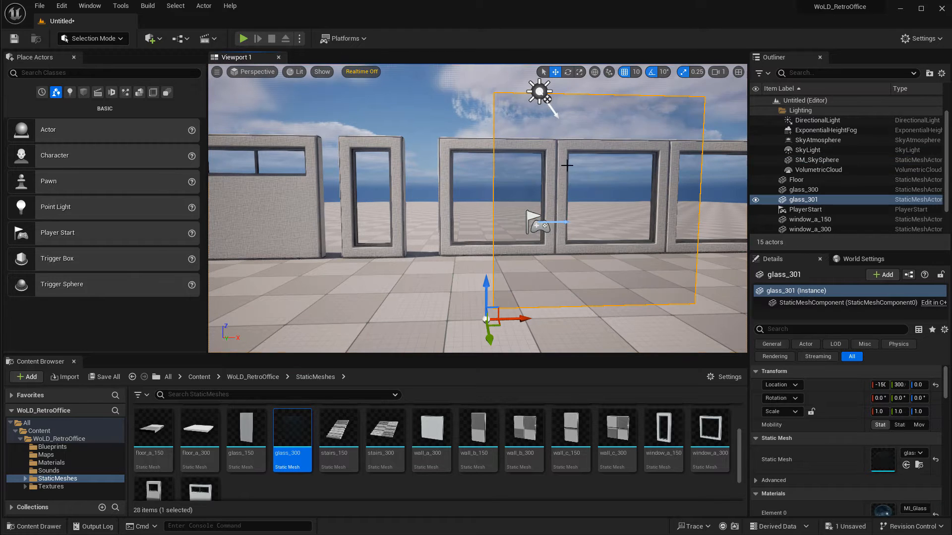
left_click(569, 180)
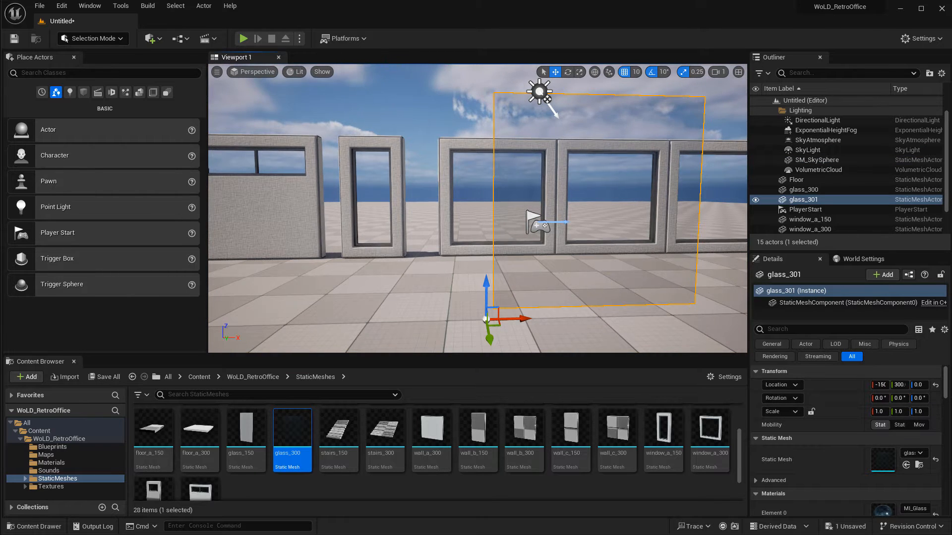
right_click_drag(569, 180, 610, 114)
left_click(610, 115)
left_click(598, 157)
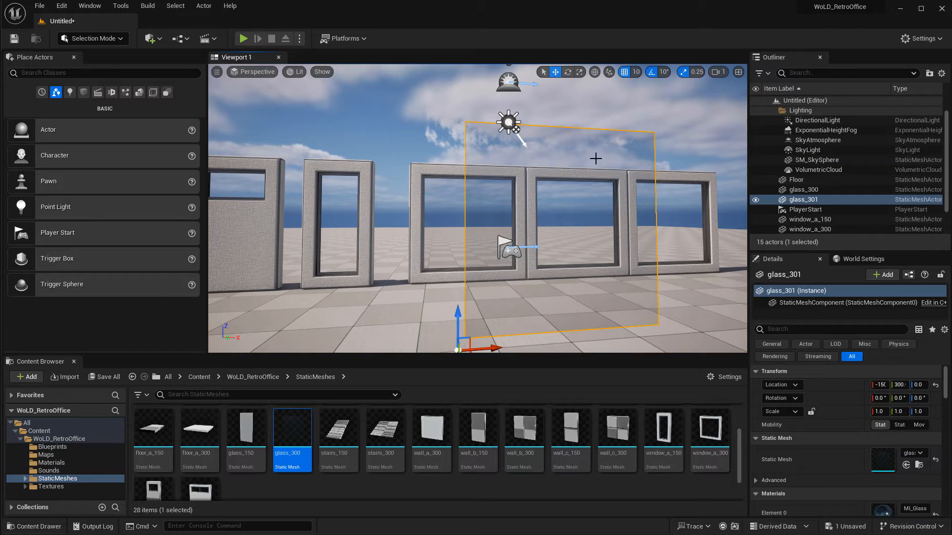
left_click(596, 149)
left_click(573, 189)
left_click(582, 156)
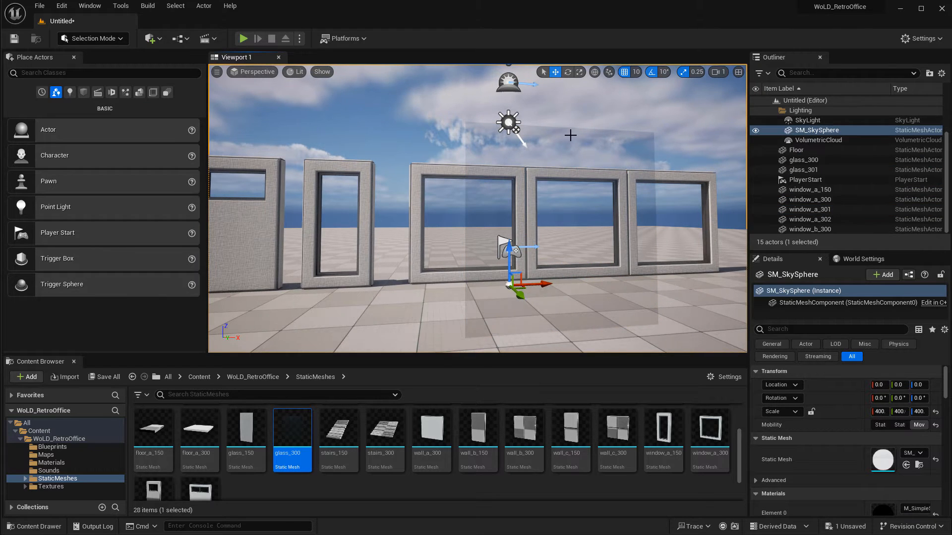
Enable Allow Translucent Selection in the editor settings and select the glass pane.
left_click(922, 38)
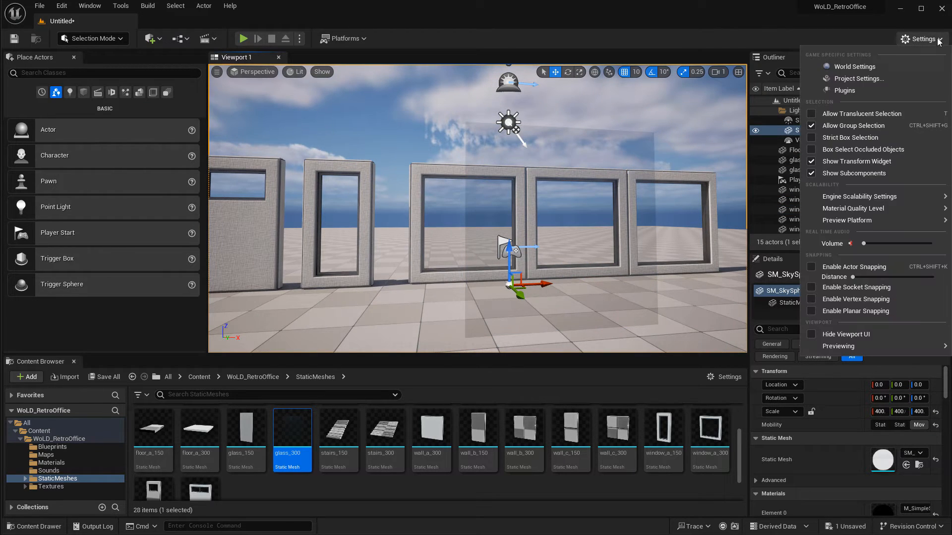
left_click(811, 114)
left_click(587, 179)
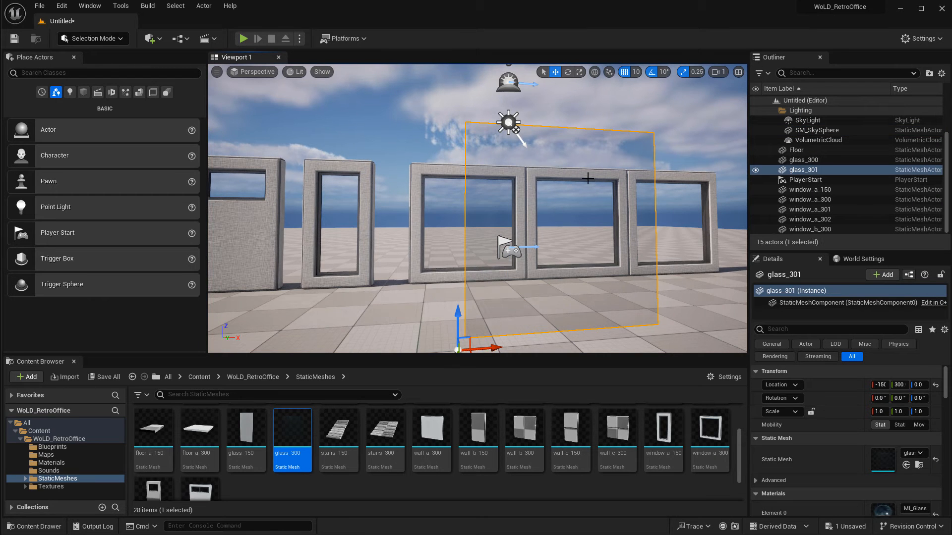
Place a glass_150 mesh and fit it inside the window_a_150 frame at about X -470, Y -40.
right_click_drag(410, 210, 412, 190)
left_click(469, 178)
key("f")
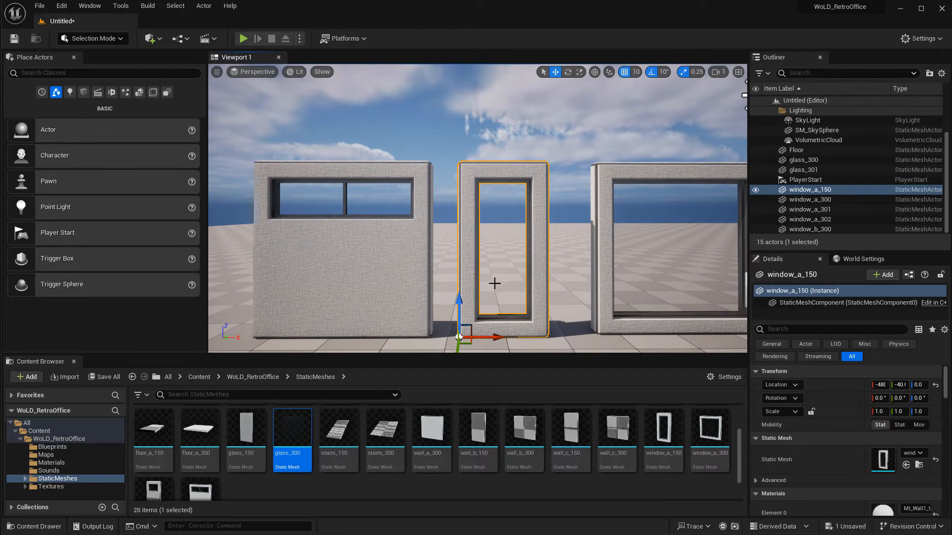
left_click(246, 429)
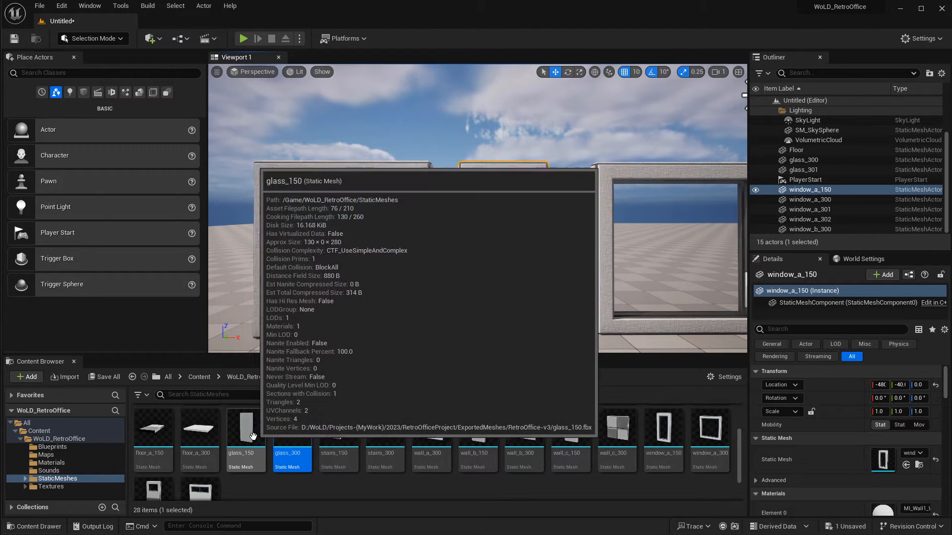
left_click_drag(311, 382, 464, 337)
key("d")
right_click_drag(547, 339, 517, 341)
key("w")
key("a")
mouse_move(464, 292)
left_mouse_down()
mouse_move(482, 291)
mouse_move(464, 292)
left_mouse_up()
key("a")
right_click_drag(466, 295, 496, 302)
key("s")
key("d")
key("e")
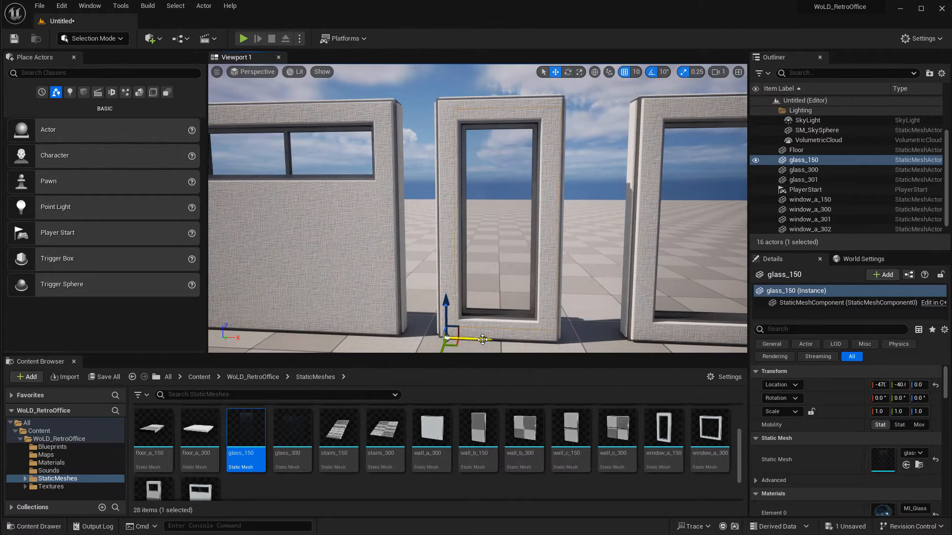
left_click_drag(482, 339, 476, 339)
Select the window_a_150 frame together with its glass_150 and group them.
left_click(536, 102, "ctrl")
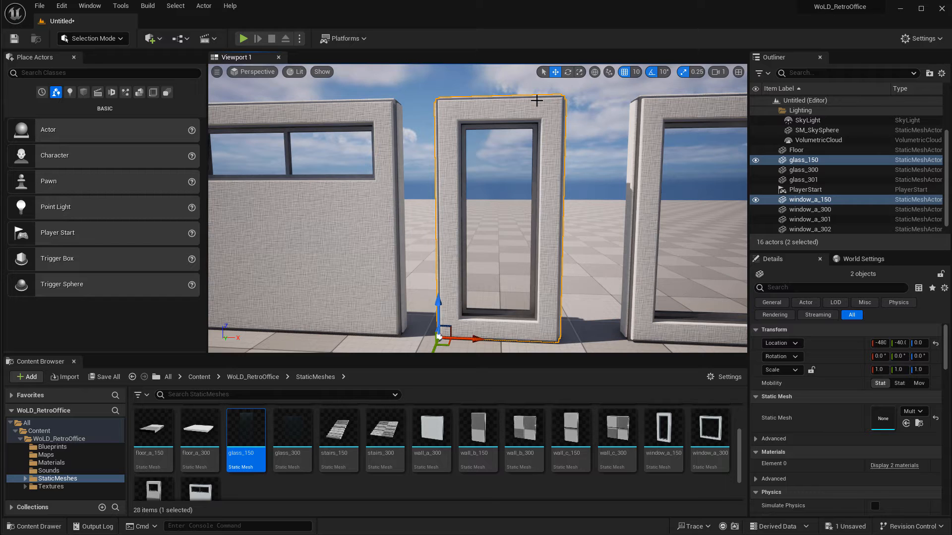
key("ctrl+g")
left_click(632, 164)
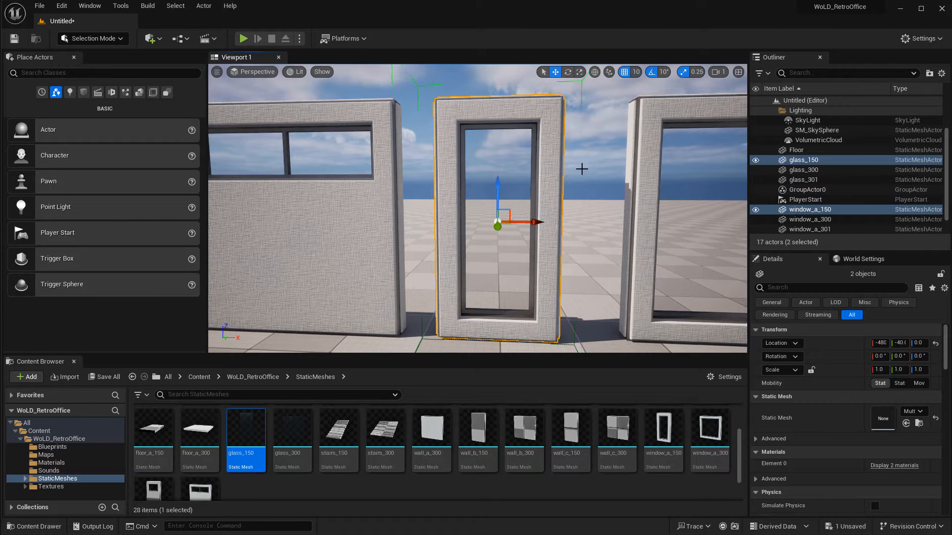
left_click(558, 158)
key("f")
left_click_drag(516, 217, 602, 219, "alt")
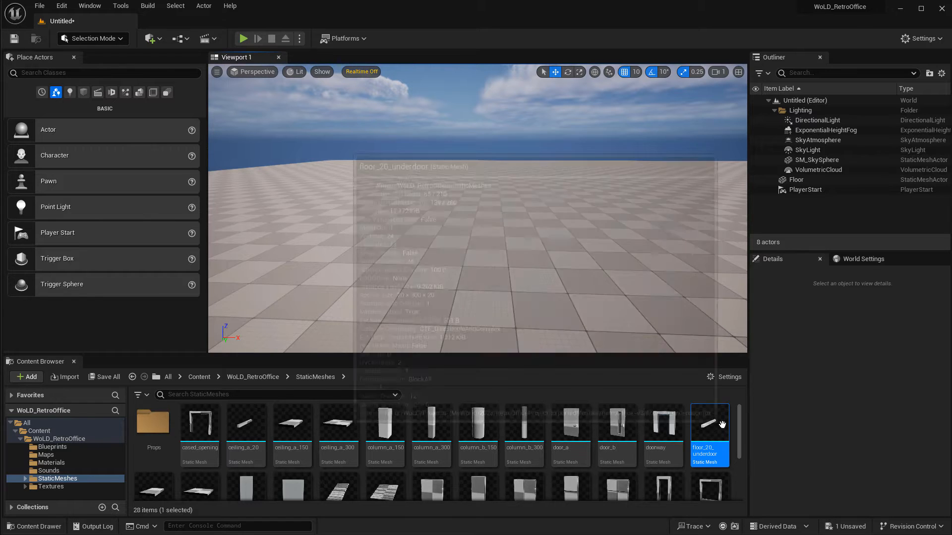
Place a doorway mesh in the new level at about X -920, Y 190.
mouse_move(720, 450)
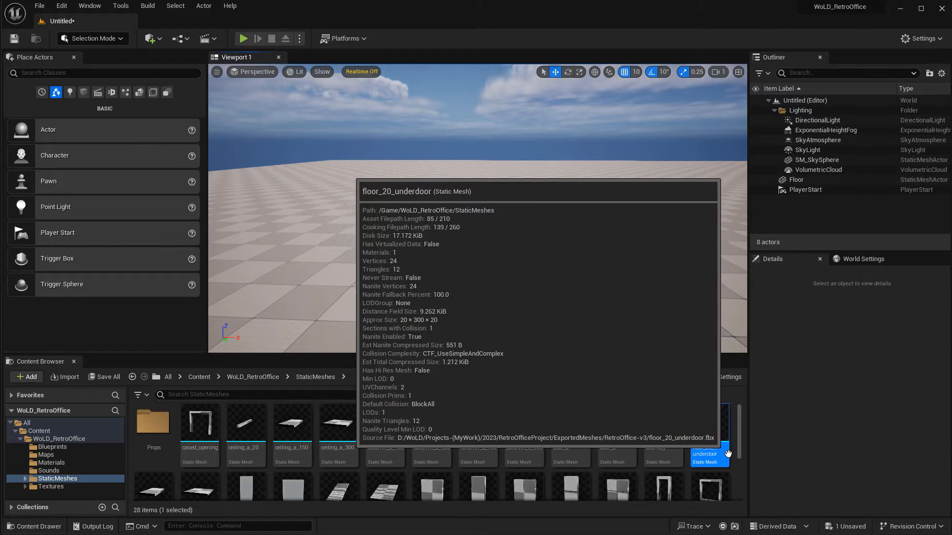
mouse_move(248, 435)
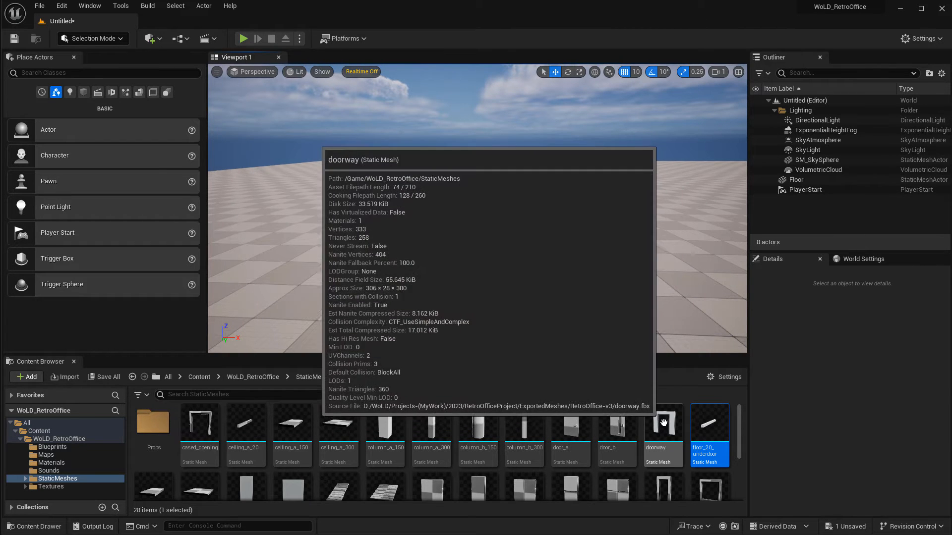
left_click_drag(659, 433, 526, 268)
right_click_drag(648, 303, 486, 337)
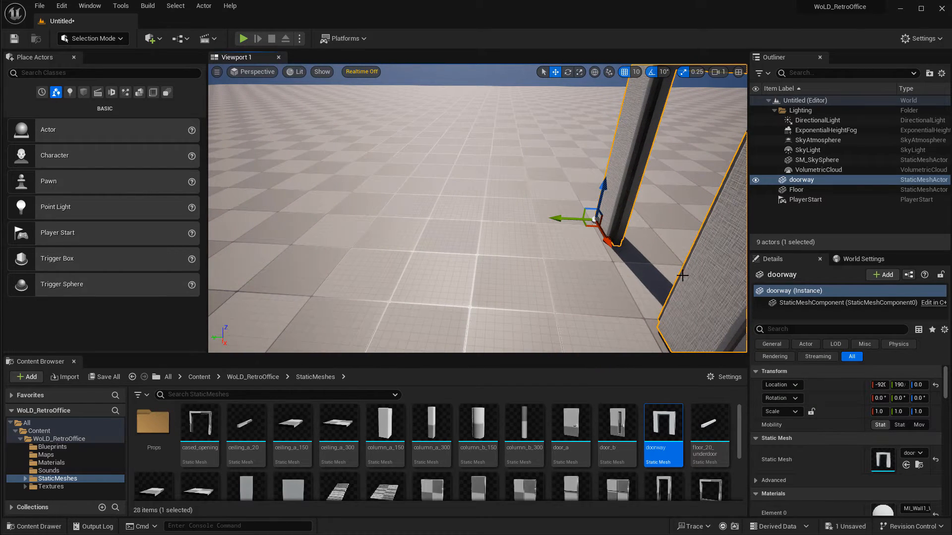
right_click_drag(635, 278, 646, 293)
key("d")
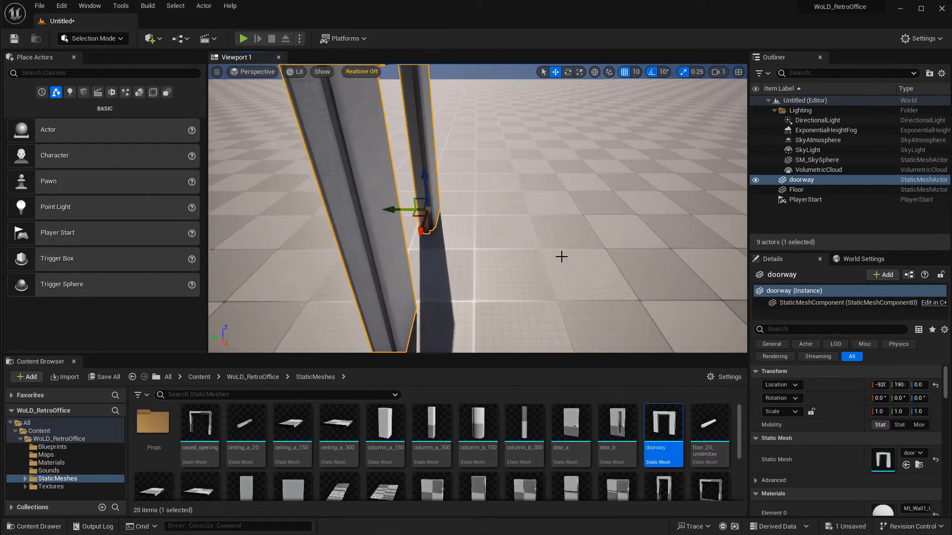
right_click_drag(549, 243, 549, 255)
scroll(466, 217, "down", 3)
right_click_drag(491, 189, 482, 199)
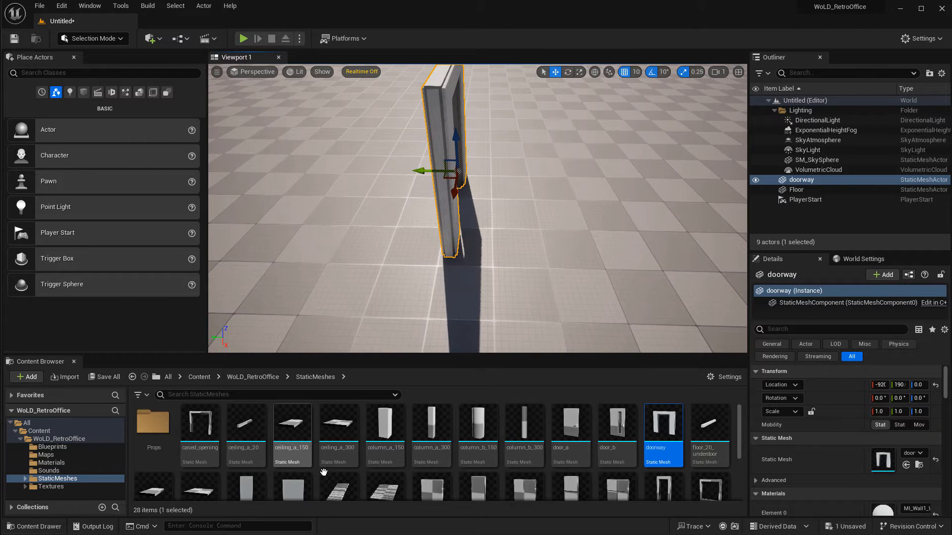
left_click_drag(338, 424, 580, 175)
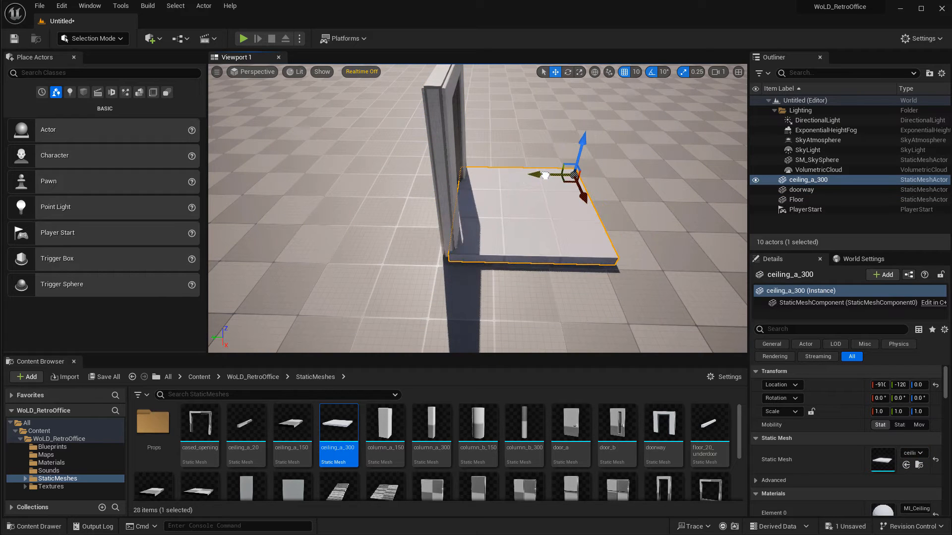
right_click_drag(435, 216, 433, 217)
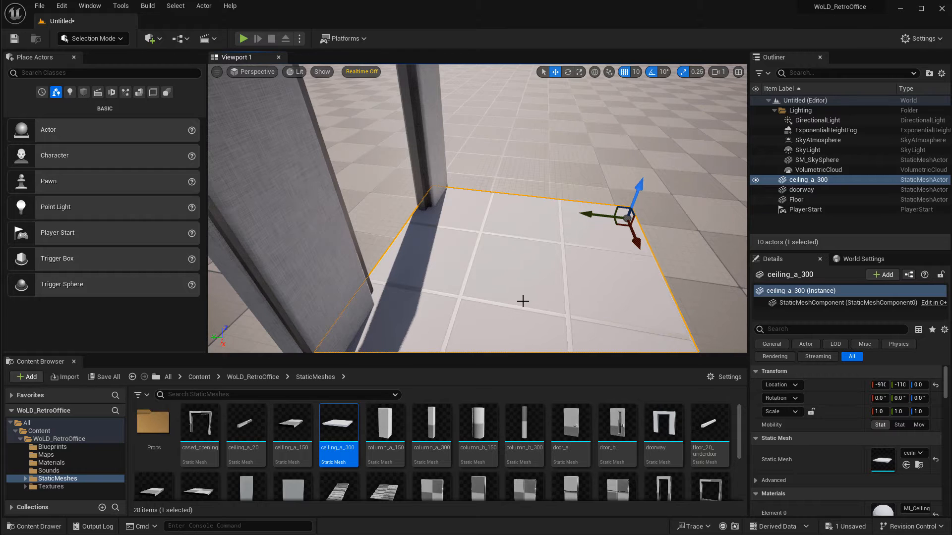
key("Delete")
Place a floor_a_300 tile beside the doorway at about X -920, Y -130.
scroll(364, 480, "down", 2)
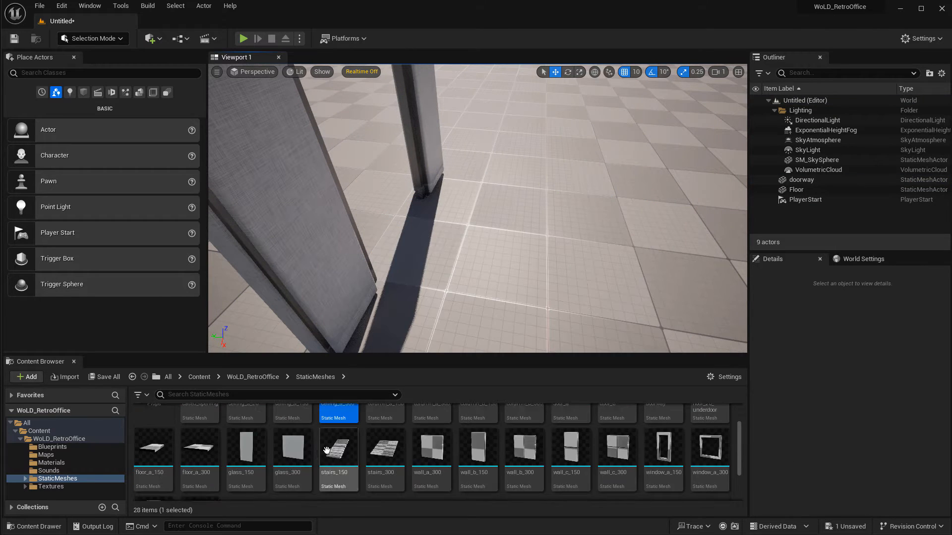
scroll(327, 450, "up", 1)
left_click_drag(200, 464, 615, 198)
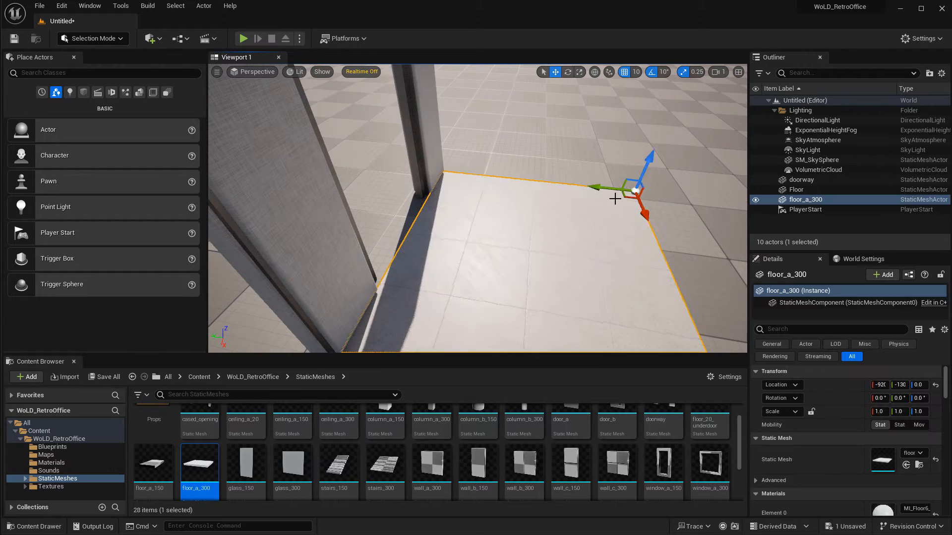
right_click_drag(614, 199, 366, 211)
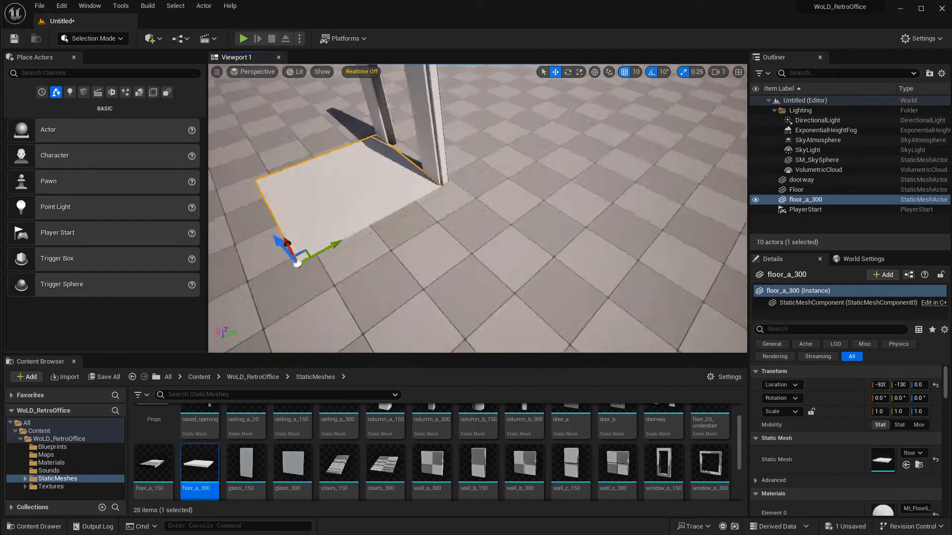
right_click_drag(496, 307, 627, 317)
left_click_drag(587, 258, 386, 276, "alt")
right_click_drag(386, 276, 421, 275)
Duplicate the floor tile to place a second tile next to it at about X -620.
right_click_drag(407, 232, 491, 241)
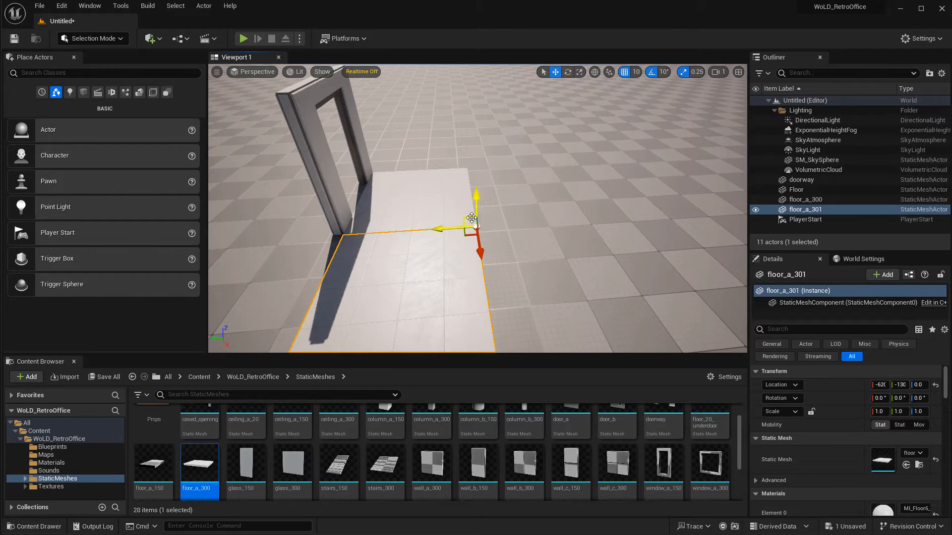
right_click_drag(437, 190, 460, 195)
right_click_drag(368, 135, 367, 135)
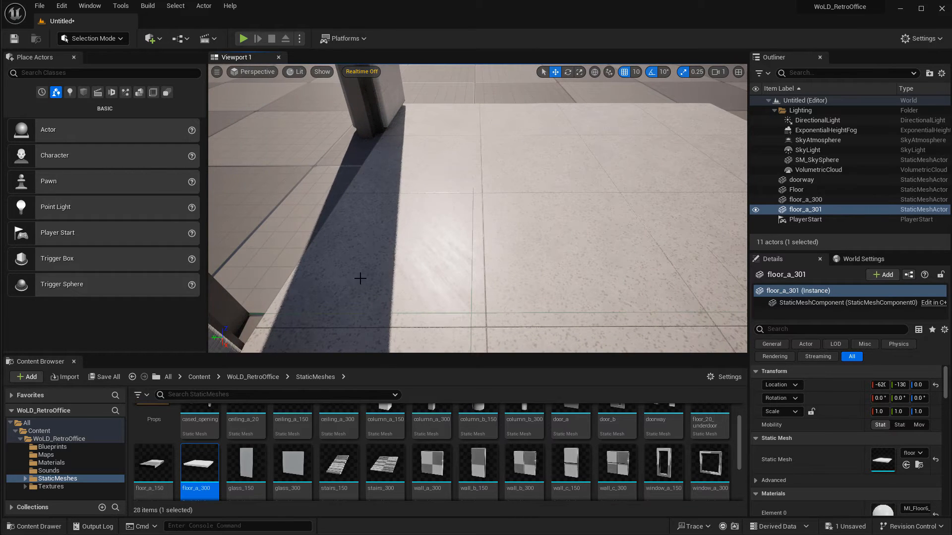
right_click_drag(361, 279, 362, 288)
left_click(470, 204, "ctrl")
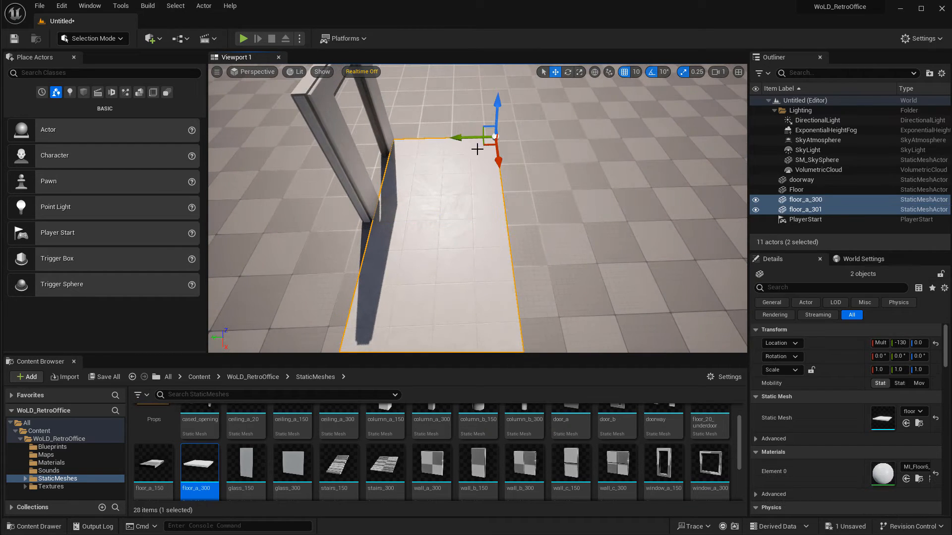
left_click_drag(466, 138, 455, 141)
right_click_drag(460, 161, 461, 161)
left_click_drag(497, 138, 394, 150, "alt")
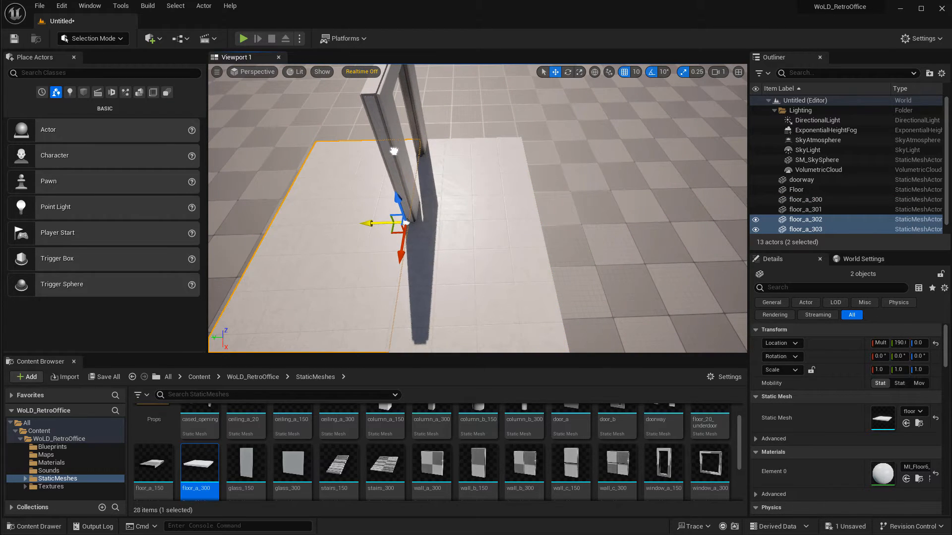
key("a")
right_click_drag(393, 150, 394, 151)
right_click_drag(466, 172, 465, 172)
key("ctrl+z")
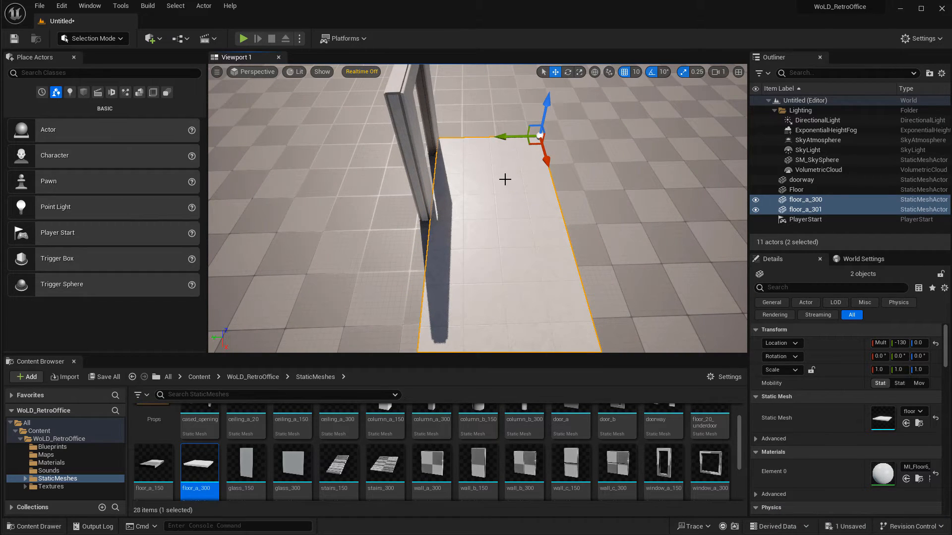
Place a floor_20_underdoor strip by the doorway and rotate it 90 degrees to run across the opening.
right_click_drag(504, 179, 505, 181)
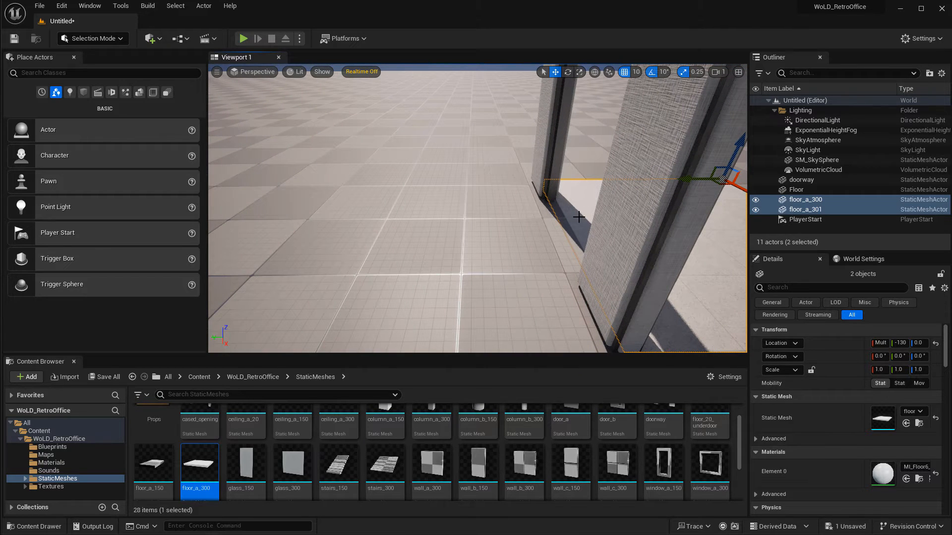
left_click(550, 123)
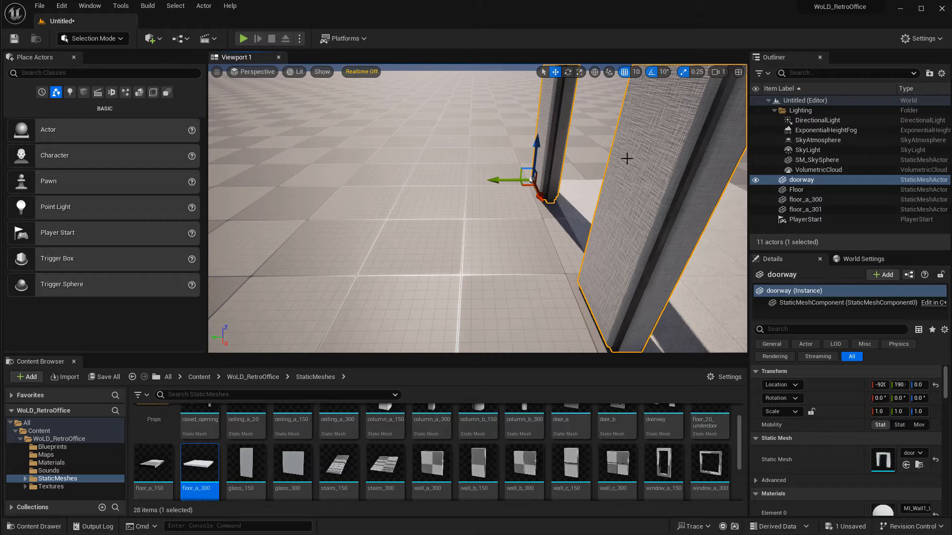
right_click_drag(627, 159, 625, 159)
scroll(704, 434, "up", 1)
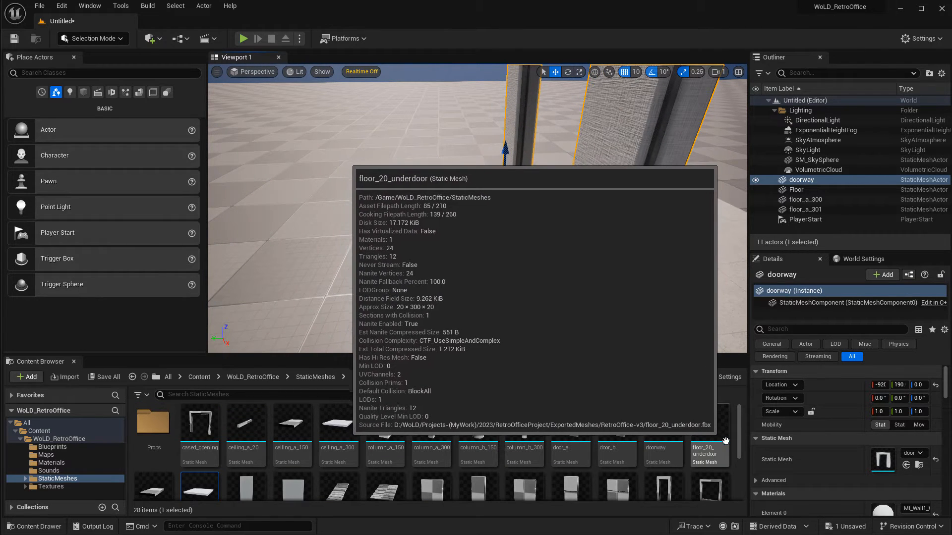
right_click_drag(437, 248, 458, 256)
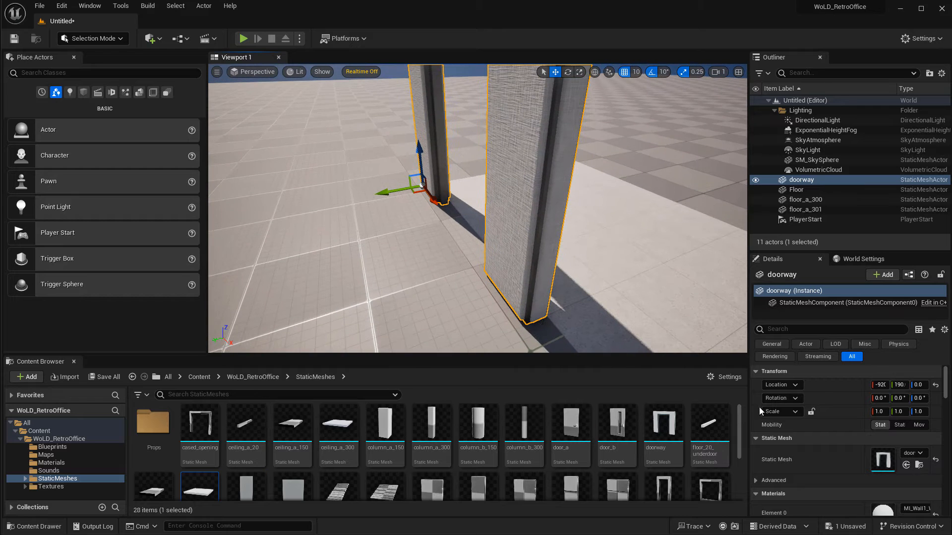
left_click_drag(710, 424, 453, 217)
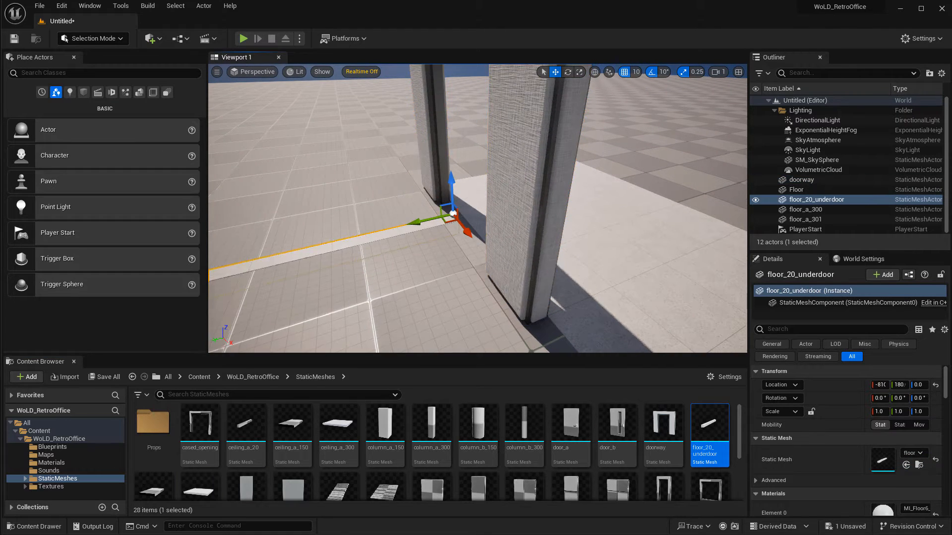
right_click_drag(466, 228, 439, 228)
key("e")
left_click_drag(490, 235, 528, 241)
right_click_drag(529, 240, 510, 259)
key("d")
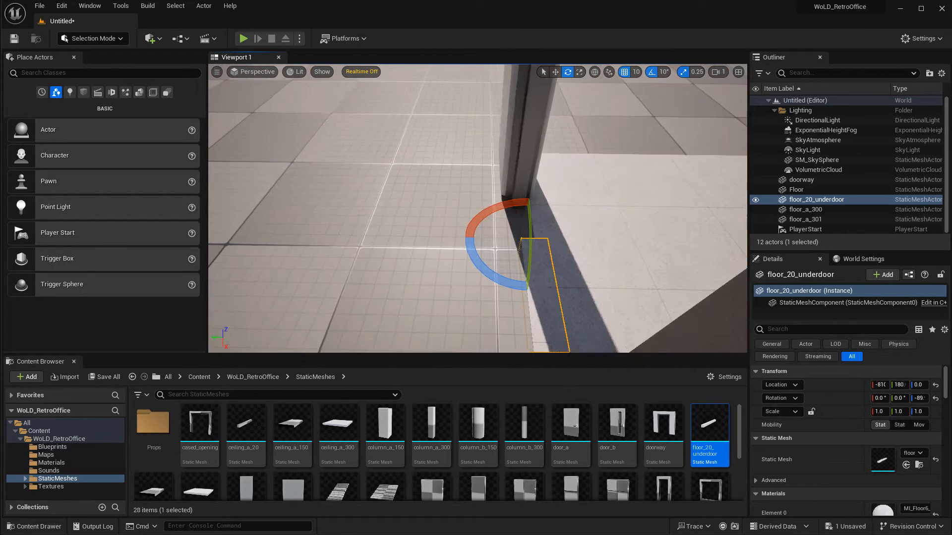
Move the under-door strip into the doorway opening at about X -920, Y 190.
key("r")
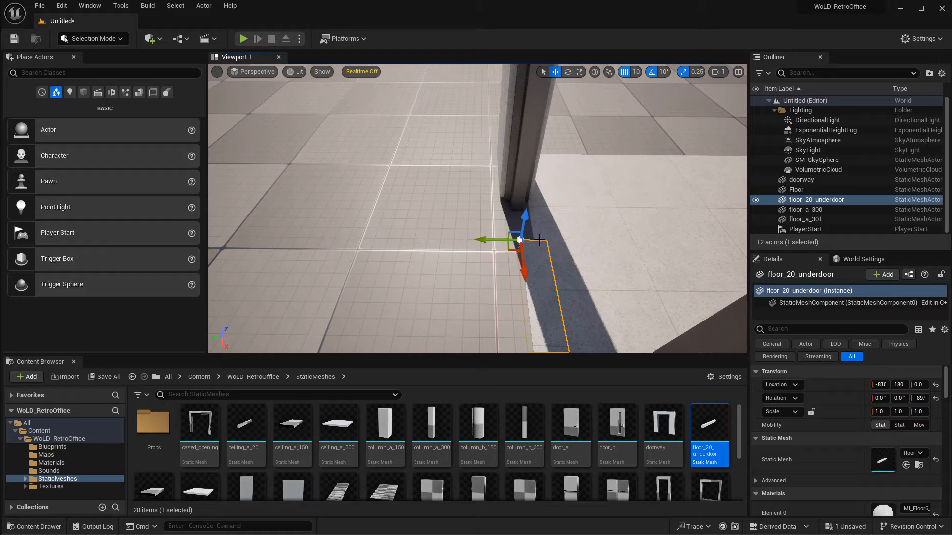
left_click_drag(504, 239, 492, 239)
key("a")
right_click_drag(491, 239, 615, 173)
key("w")
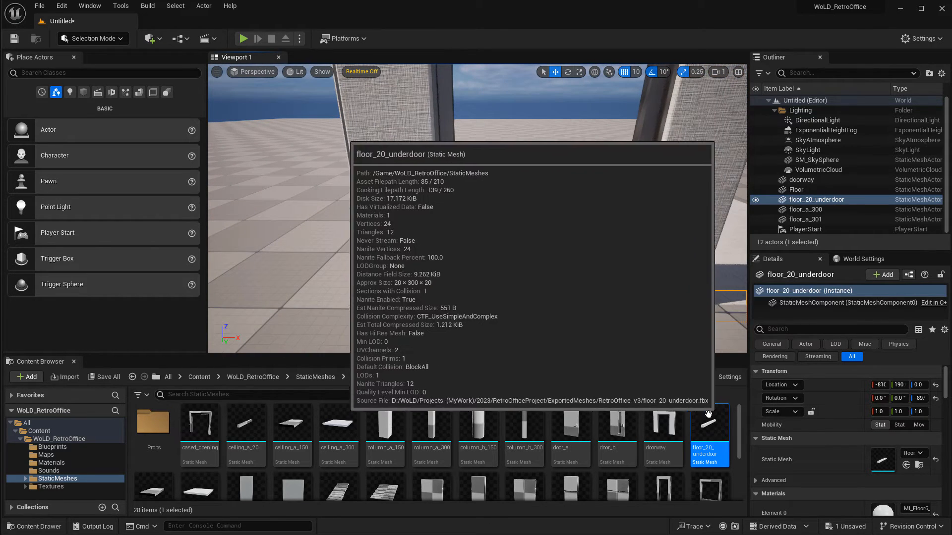
left_click_drag(516, 305, 432, 306)
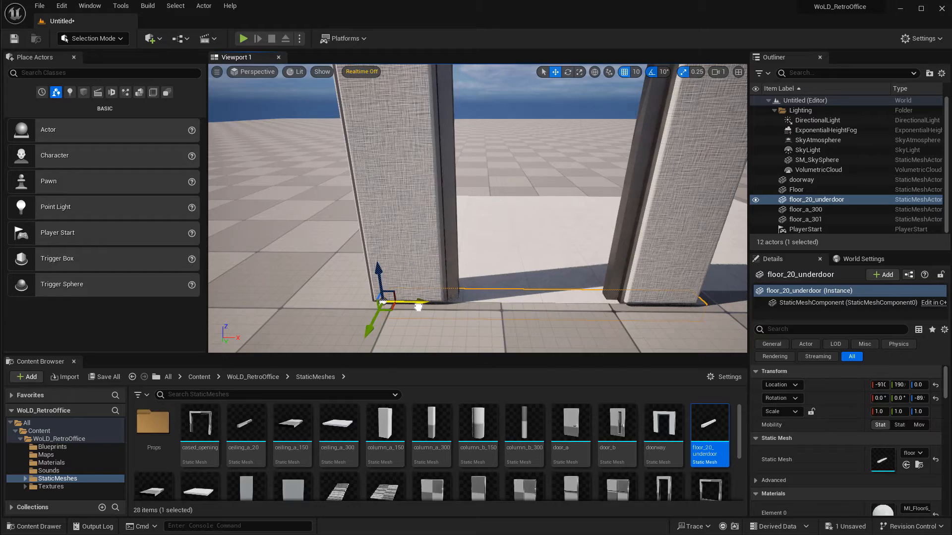
key("d")
right_click_drag(508, 336, 352, 347)
key("Escape")
key("a")
right_click_drag(566, 309, 651, 307)
left_click(549, 305)
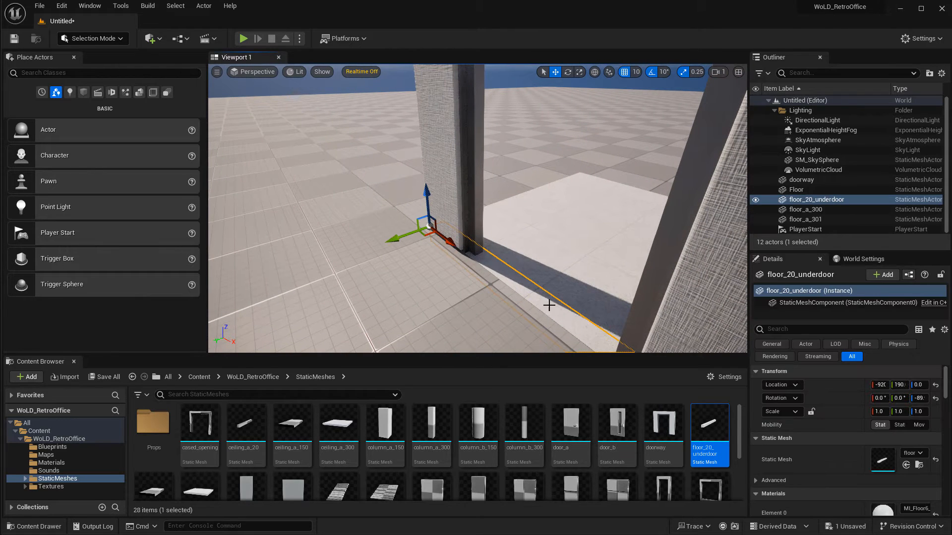
right_click_drag(606, 267, 521, 249)
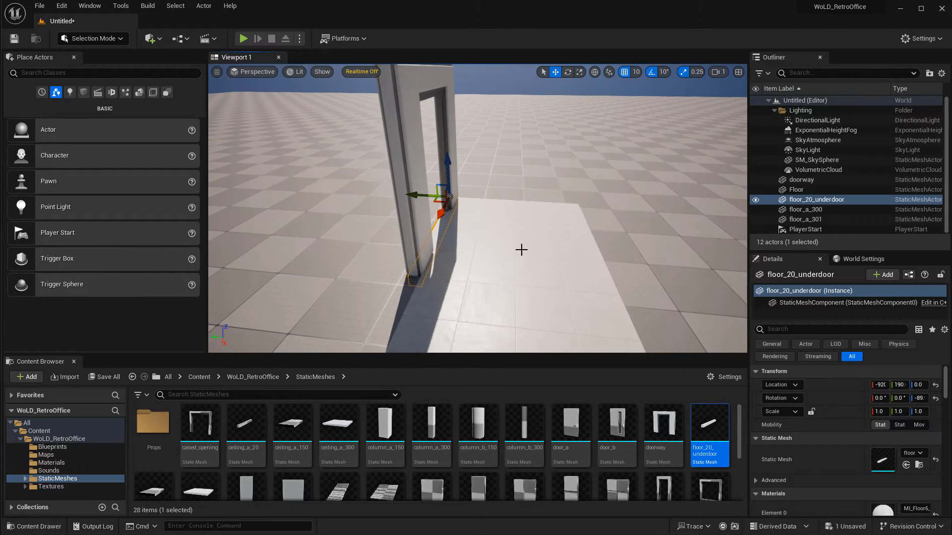
left_click(548, 268)
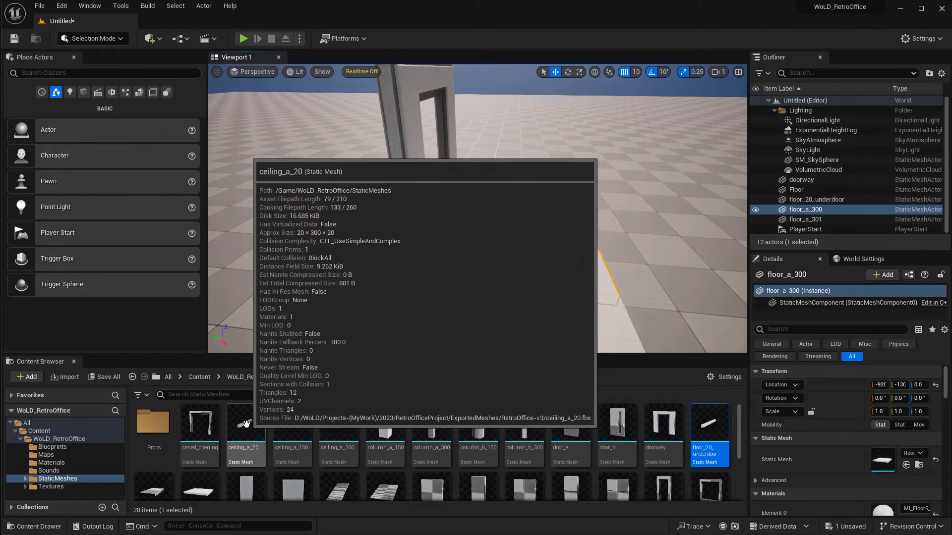
Place a ceiling_a_20 strip on top of the doorway at height 300, then delete it.
left_click_drag(246, 425, 449, 115)
right_click_drag(448, 115, 396, 104)
key("e")
left_click_drag(509, 183, 560, 187)
right_click_drag(487, 230, 485, 224)
key("r")
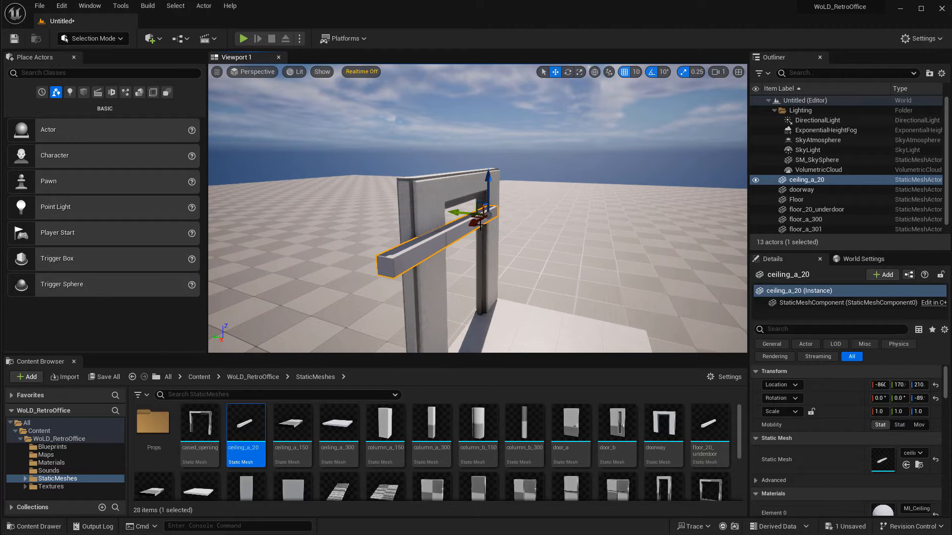
left_click_drag(480, 225, 488, 219)
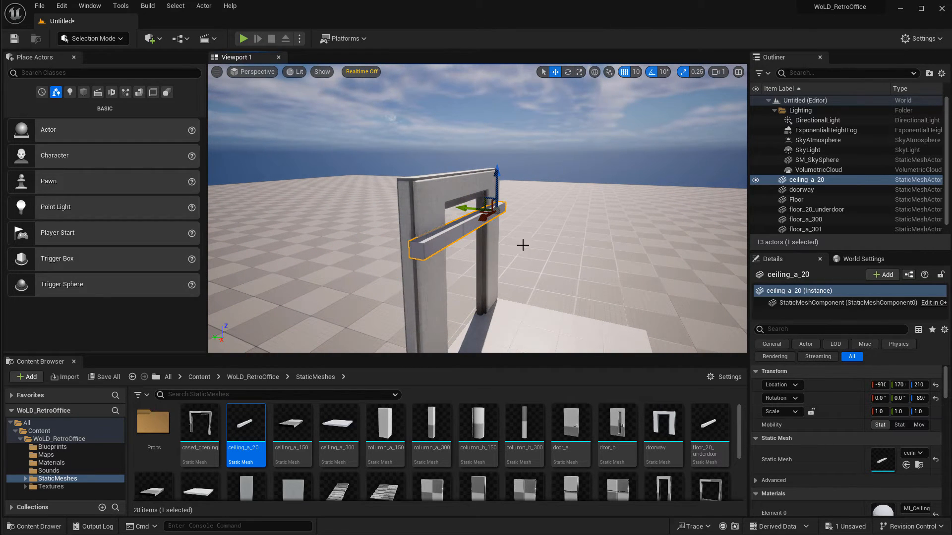
right_click_drag(523, 245, 549, 247)
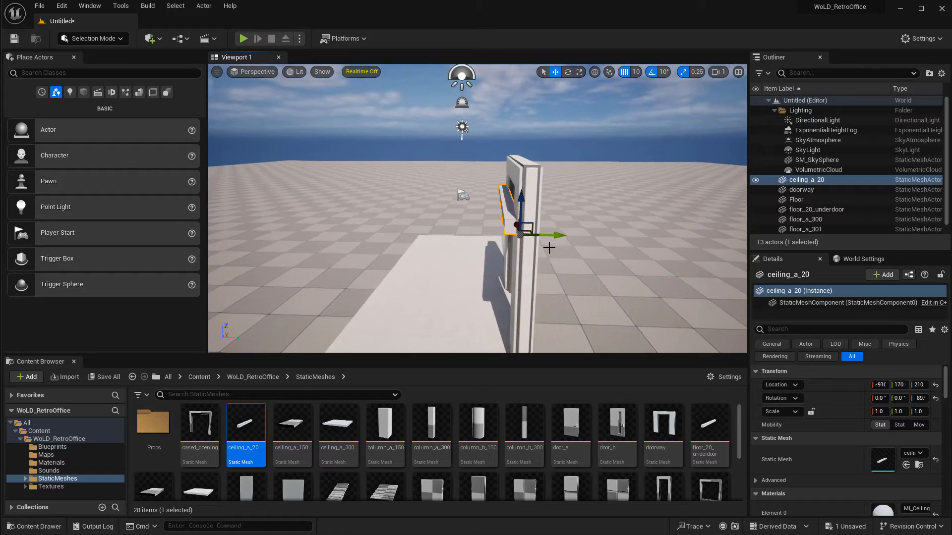
left_click_drag(561, 236, 573, 235)
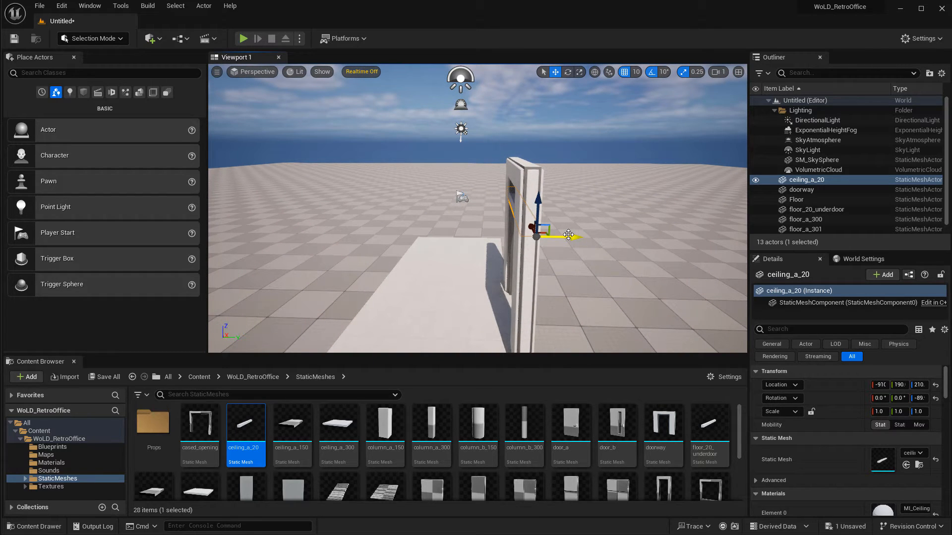
left_click_drag(540, 199, 536, 135)
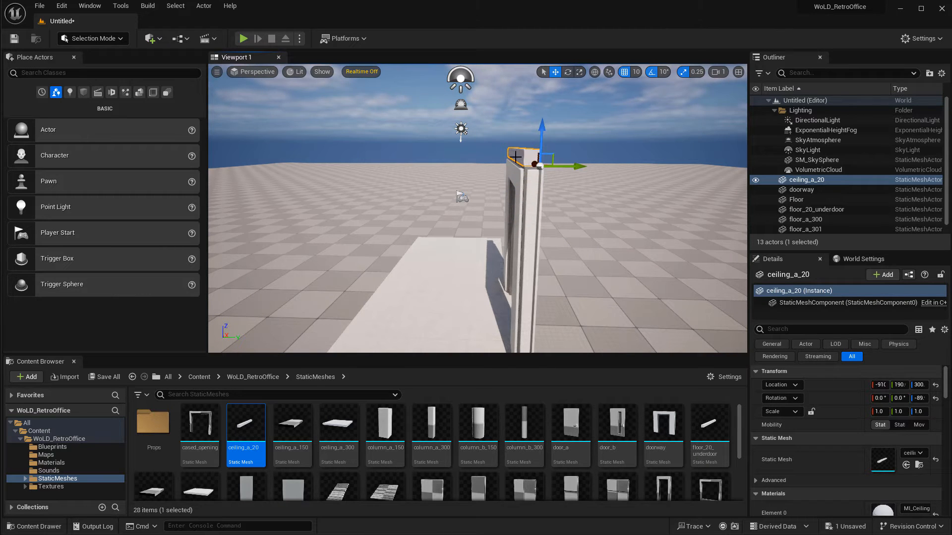
right_click_drag(527, 187, 560, 195)
left_click_drag(562, 197, 568, 197)
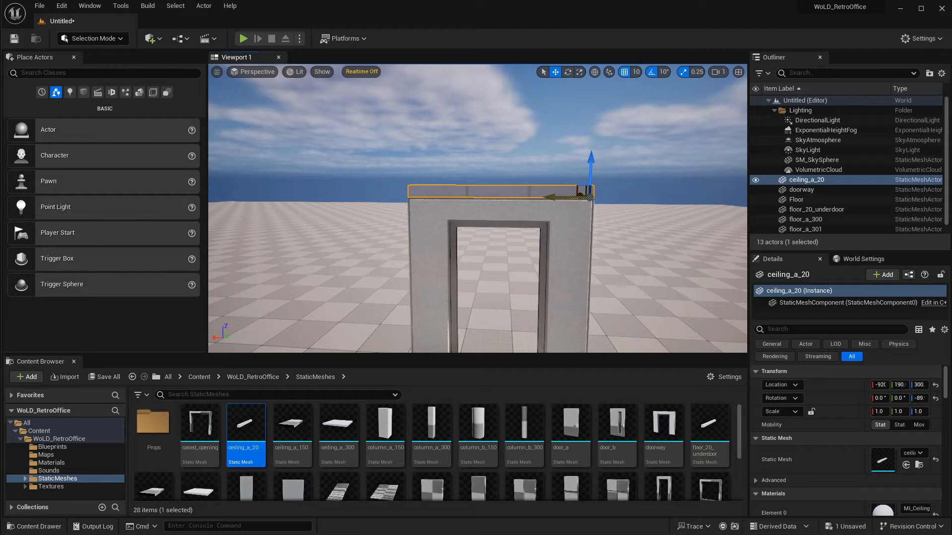
key("Delete")
Open the 02_ExtLightingNight level from the Maps folder without saving the current level.
left_click(55, 455)
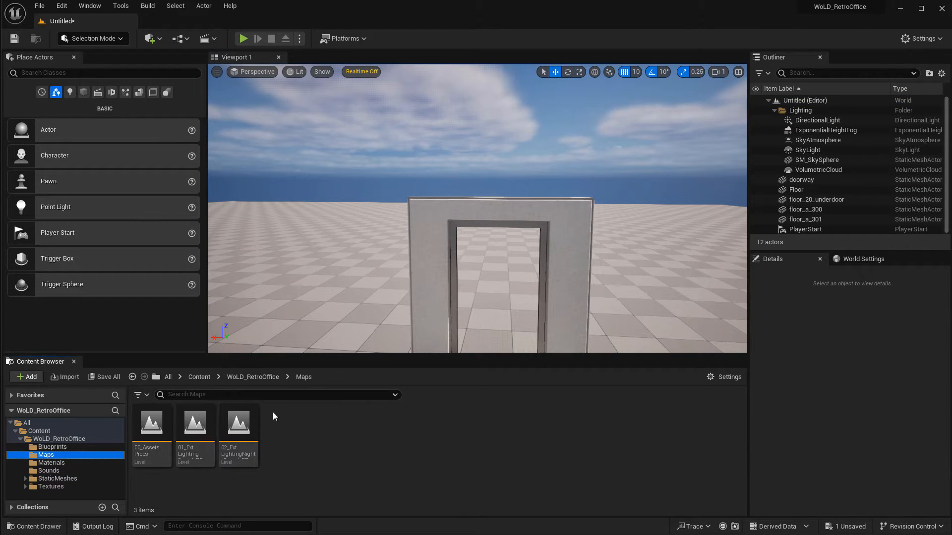
double_click(242, 421)
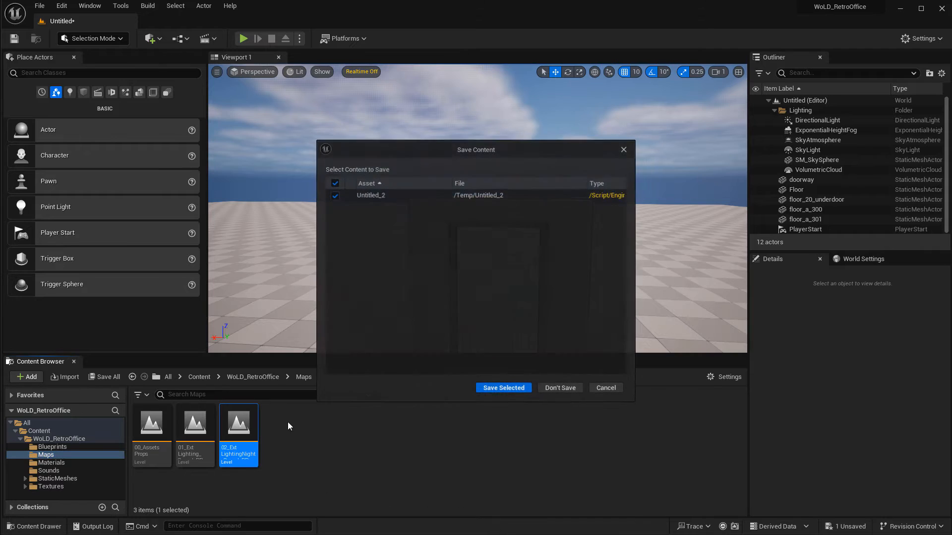
left_click(561, 388)
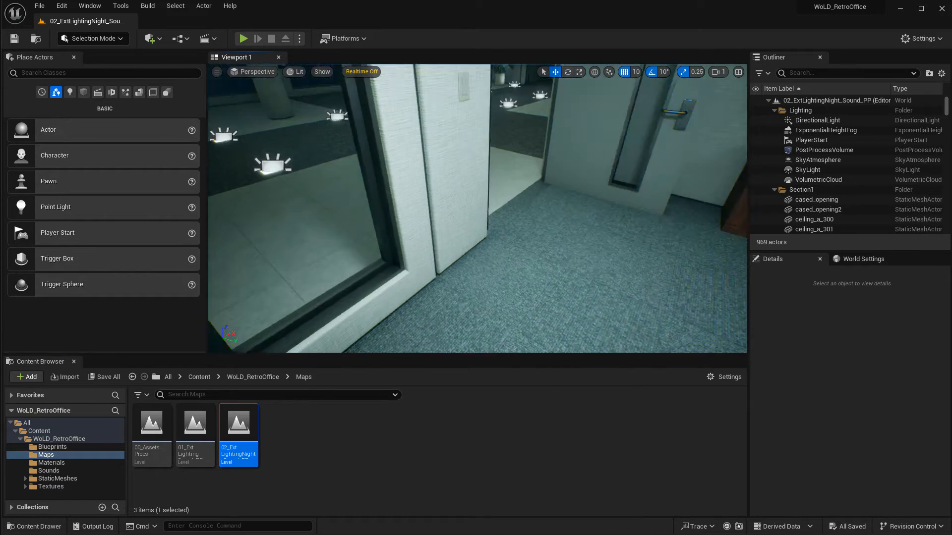
Examine the under-door strips and floor tiles around the doorways in this level.
left_click(439, 246)
right_click_drag(438, 246, 472, 228)
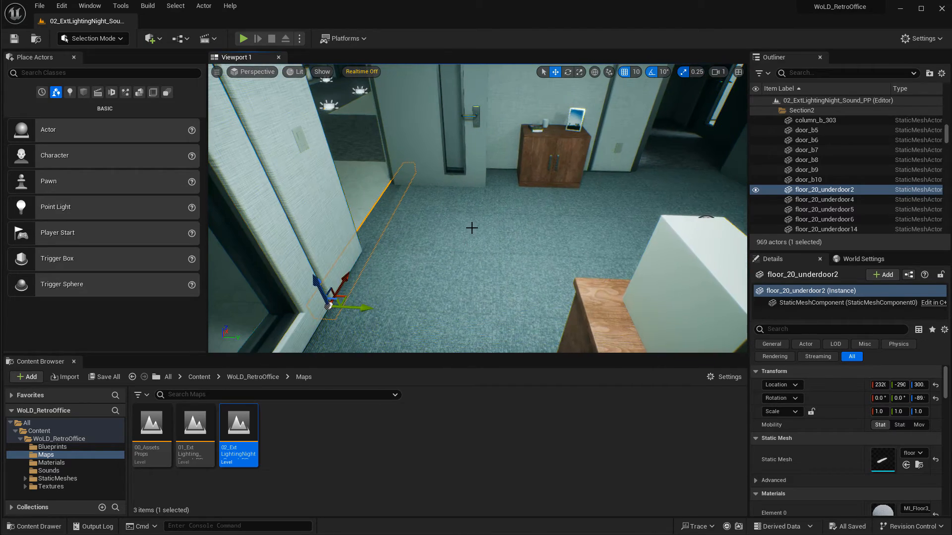
left_click(546, 225)
right_click_drag(546, 225, 617, 223)
left_click(597, 198)
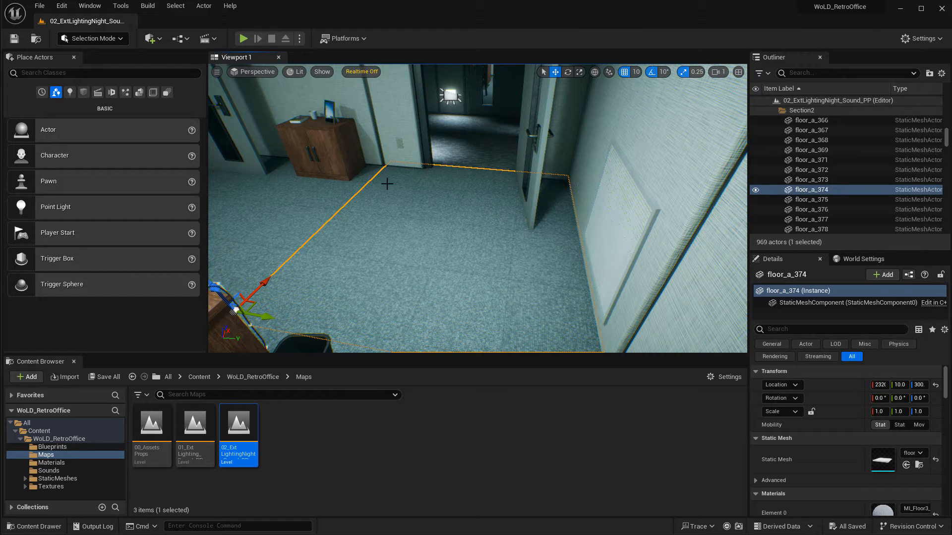
right_click_drag(562, 248, 580, 246)
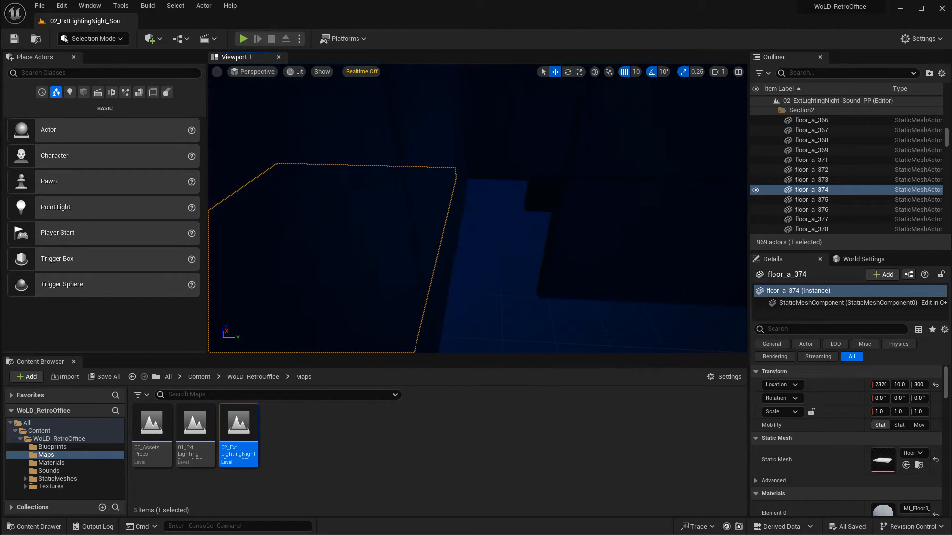
key("f")
right_click_drag(505, 241, 560, 249)
left_click(579, 272)
left_click(515, 262)
left_click(453, 226)
left_click(584, 252)
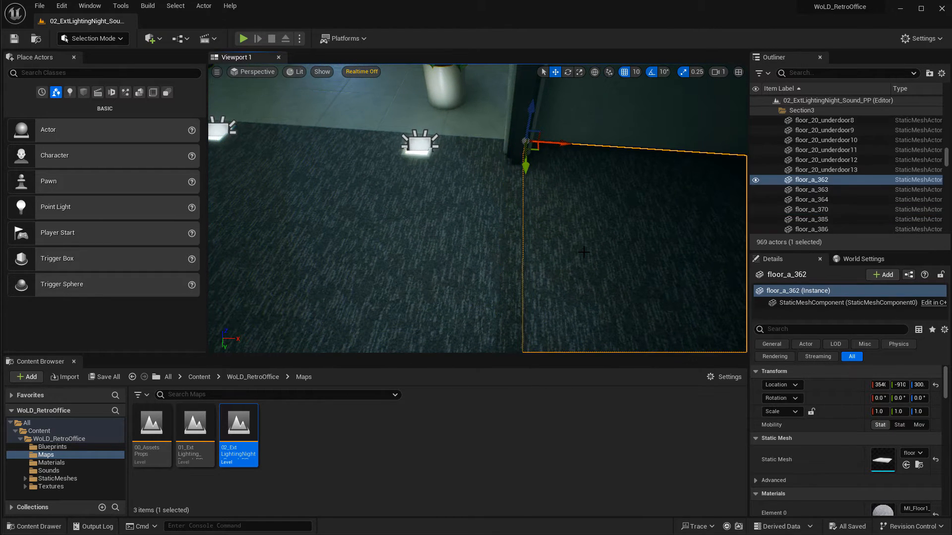
right_click_drag(418, 186, 337, 240)
left_click(481, 217)
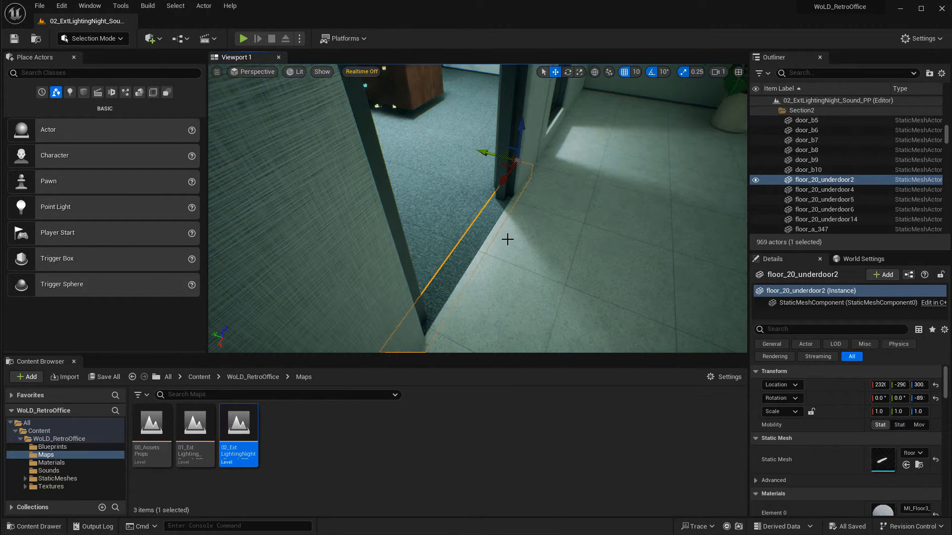
Open the 01_ExtLighting level and examine the under-door strip placed in a doorway.
double_click(194, 426)
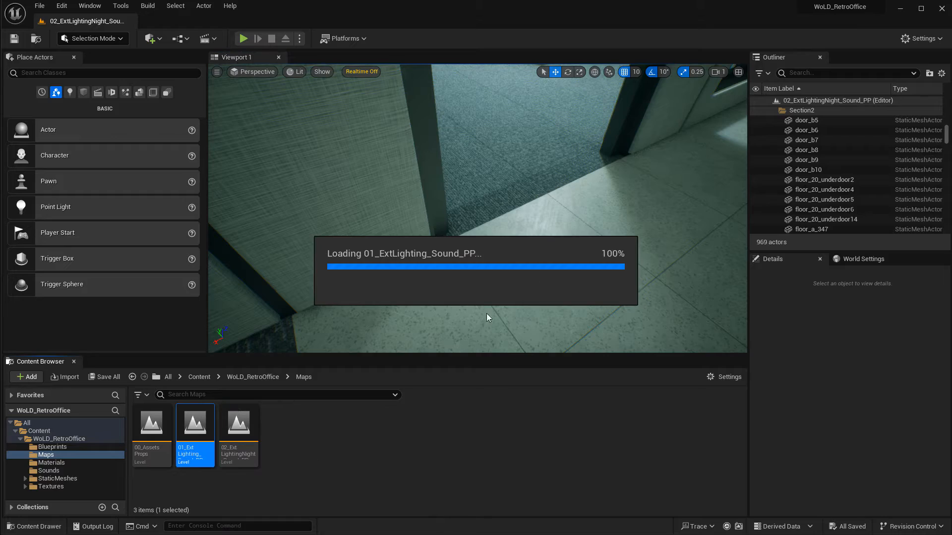
mouse_move(563, 238)
right_mouse_down()
mouse_move(466, 226)
mouse_move(473, 243)
mouse_move(503, 237)
mouse_move(458, 231)
mouse_move(555, 233)
mouse_move(548, 243)
mouse_move(640, 218)
mouse_move(633, 215)
mouse_move(655, 243)
mouse_move(531, 213)
mouse_move(558, 233)
mouse_move(582, 218)
mouse_move(569, 235)
right_mouse_up()
left_click(531, 213)
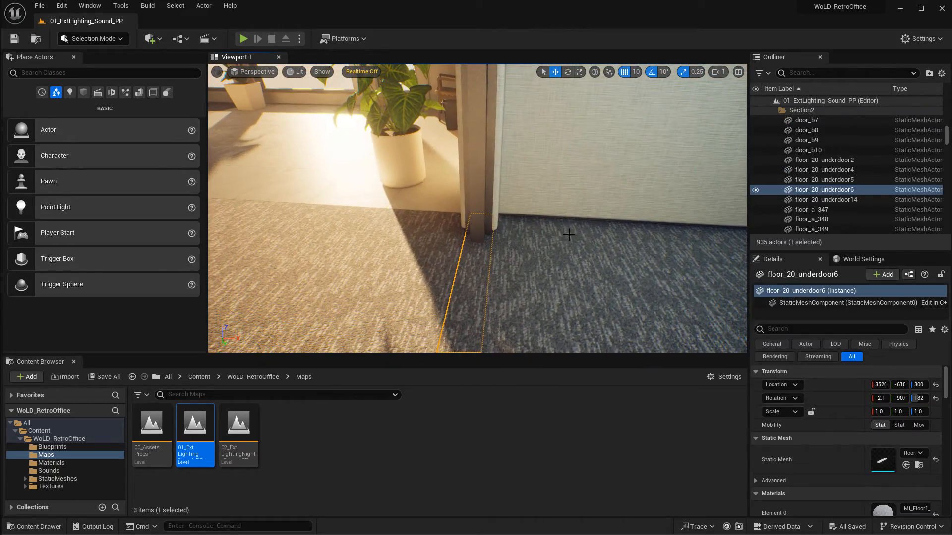
right_click_drag(505, 280, 482, 252)
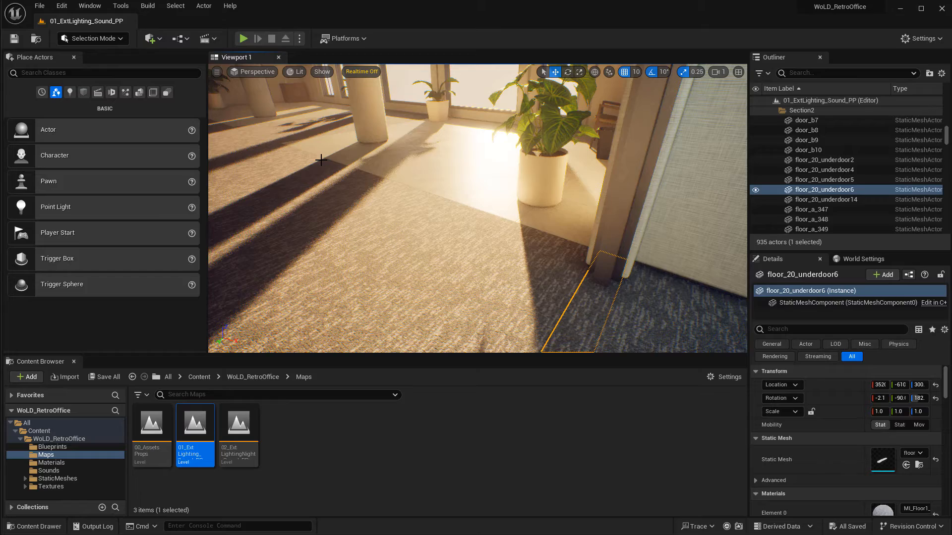
mouse_move(473, 256)
right_mouse_down()
mouse_move(500, 258)
mouse_move(483, 256)
right_mouse_up()
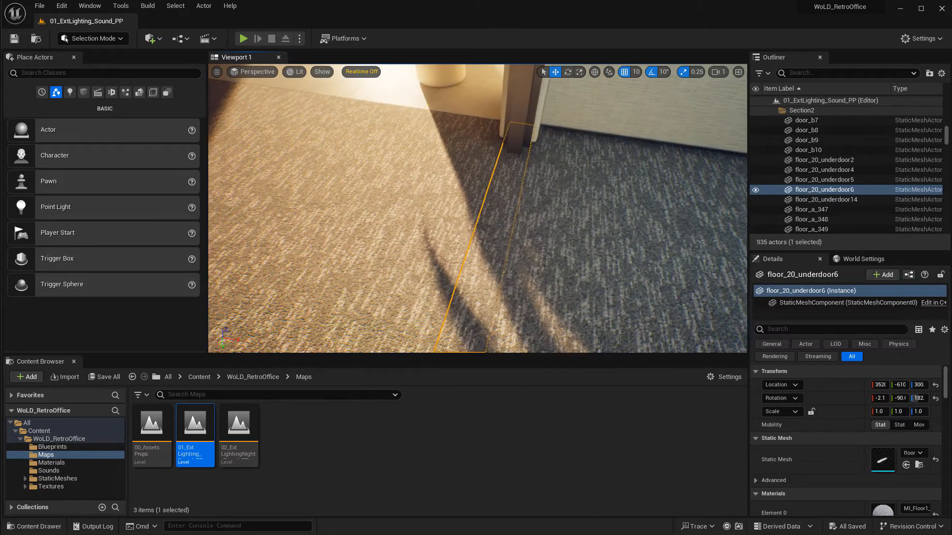
right_click_drag(563, 228, 508, 161)
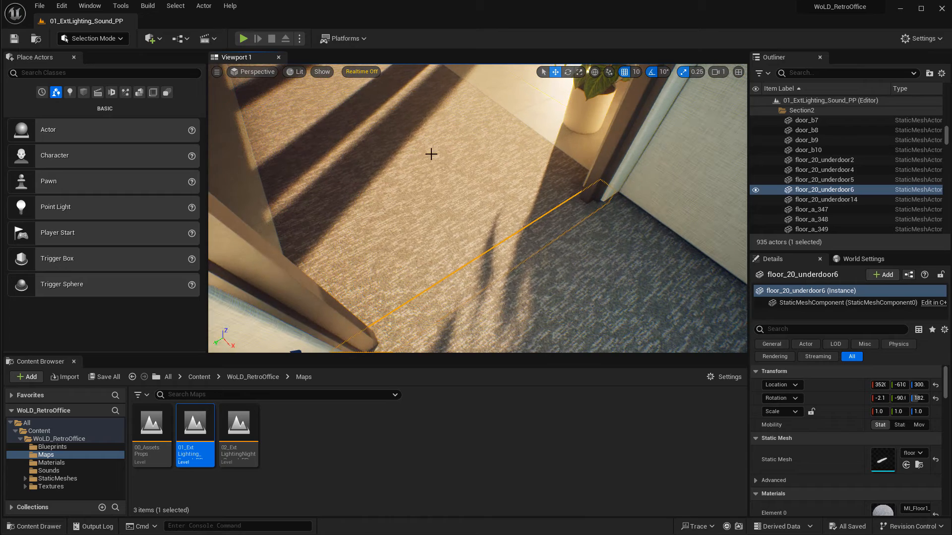
right_click_drag(483, 195, 493, 145)
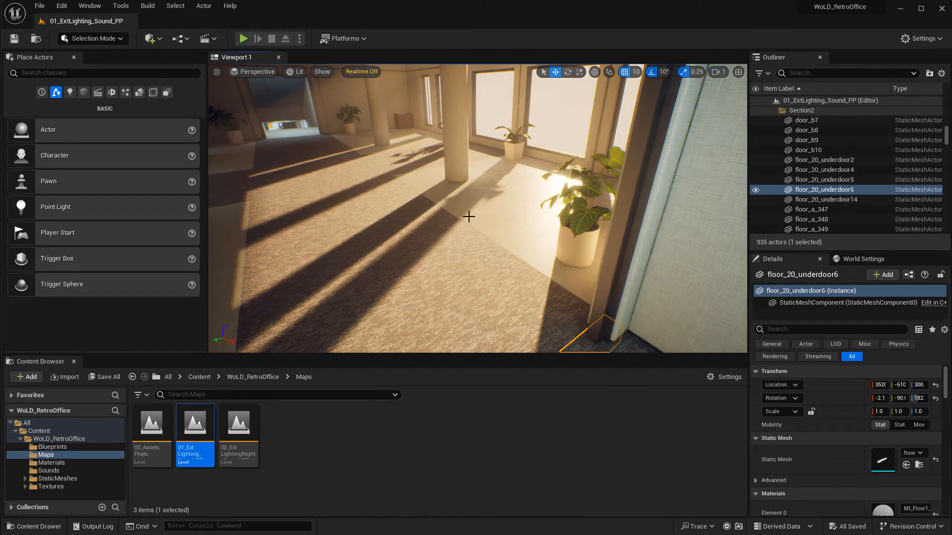
Examine how the under-door strip meets the neighbouring floor tile, undoing an accidental deletion.
mouse_move(468, 217)
right_mouse_down()
mouse_move(497, 239)
mouse_move(513, 207)
mouse_move(516, 218)
mouse_move(689, 186)
mouse_move(431, 232)
mouse_move(478, 231)
mouse_move(457, 227)
mouse_move(463, 223)
right_mouse_up()
key("Delete")
key("ctrl+z")
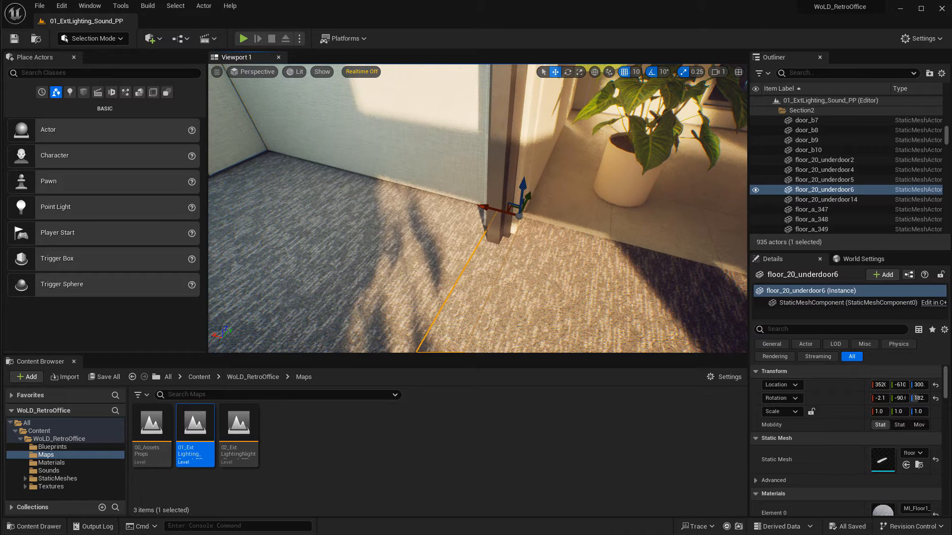
right_click_drag(555, 212, 558, 209)
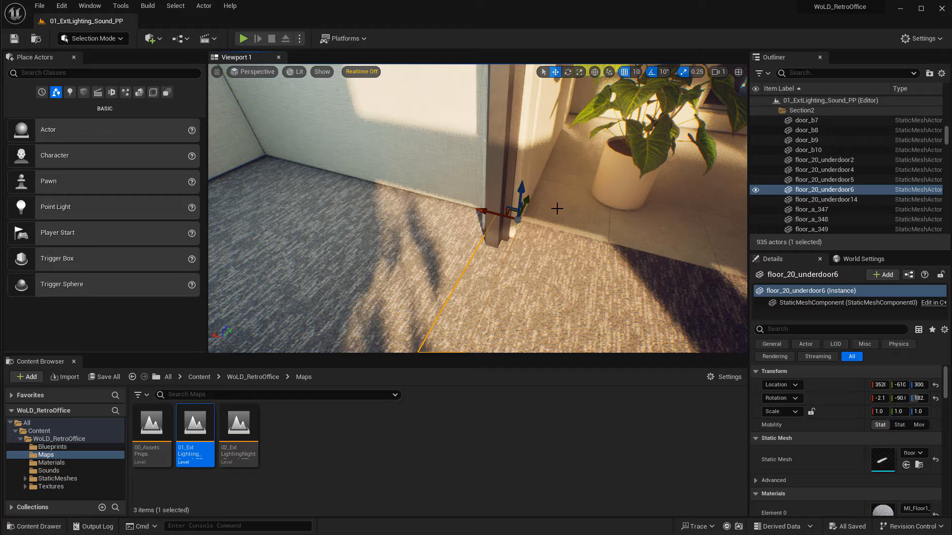
left_click(379, 200)
right_click_drag(535, 272, 594, 211)
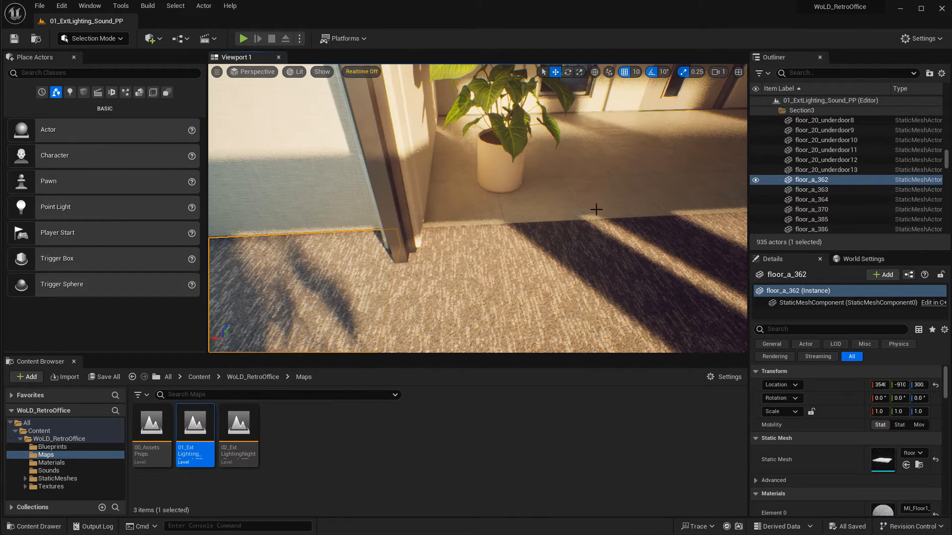
Select the under-door strip in the doorway and rotate it by 90 degrees.
left_click(596, 210)
left_click(399, 285)
right_click_drag(400, 285, 386, 250)
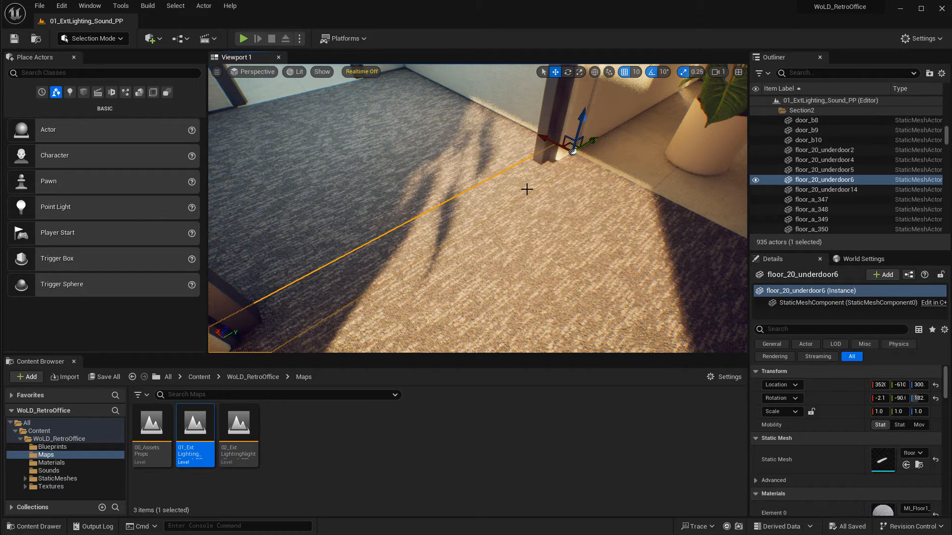
right_click_drag(553, 220, 568, 192)
right_click_drag(547, 152, 564, 175)
key("e")
left_click_drag(565, 175, 552, 211)
key("w")
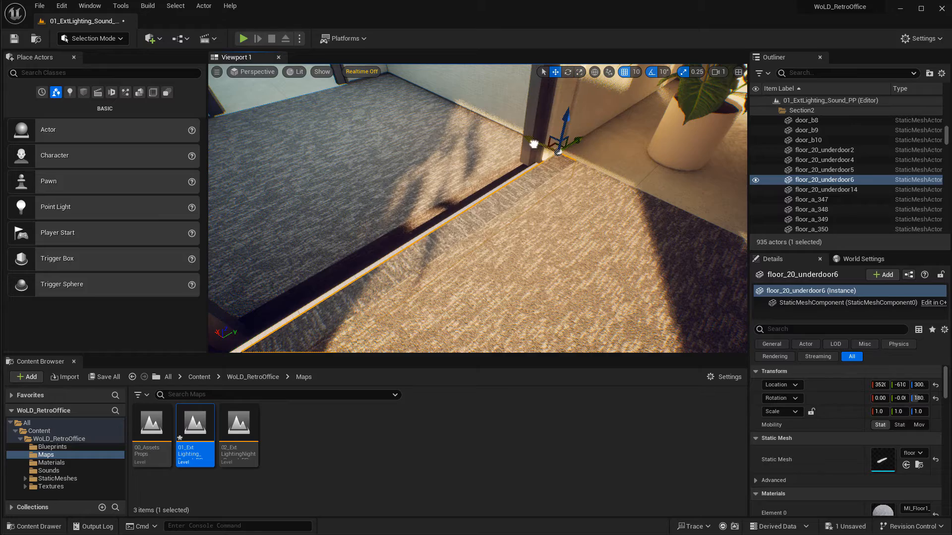
Rotate the under-door strip another 90 degrees and lower it to sit in the doorway.
left_click_drag(533, 144, 526, 142)
right_click_drag(573, 227, 470, 218)
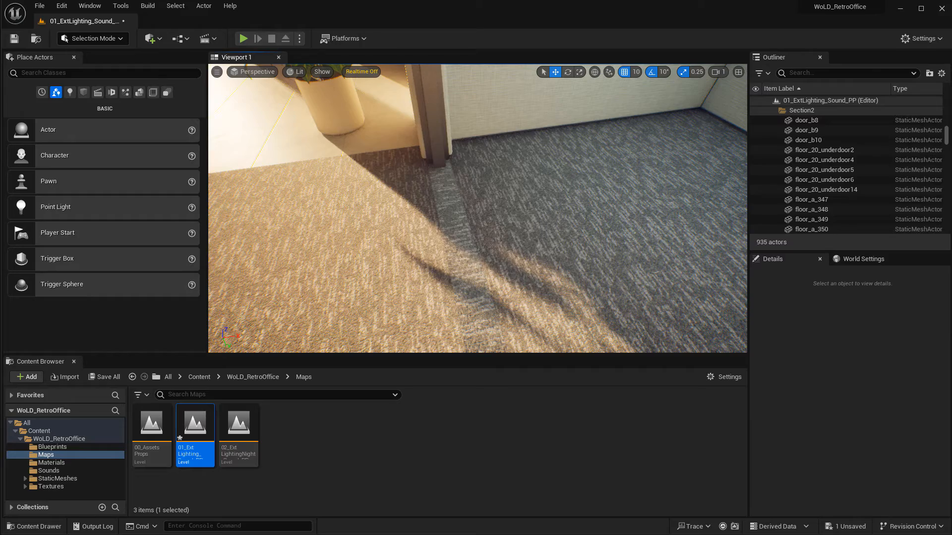
left_click(465, 224)
right_click_drag(496, 218, 454, 228)
key("e")
left_click_drag(416, 186, 376, 189)
key("w")
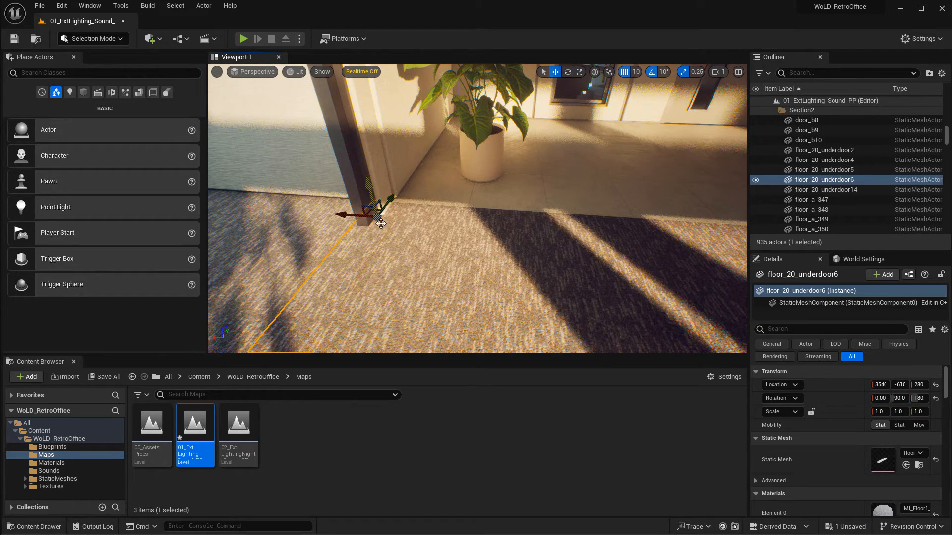
right_click_drag(381, 224, 342, 240)
key("Escape")
Rotate the under-door strip a further 90 degrees and nudge it along the doorway.
right_click_drag(461, 261, 483, 268)
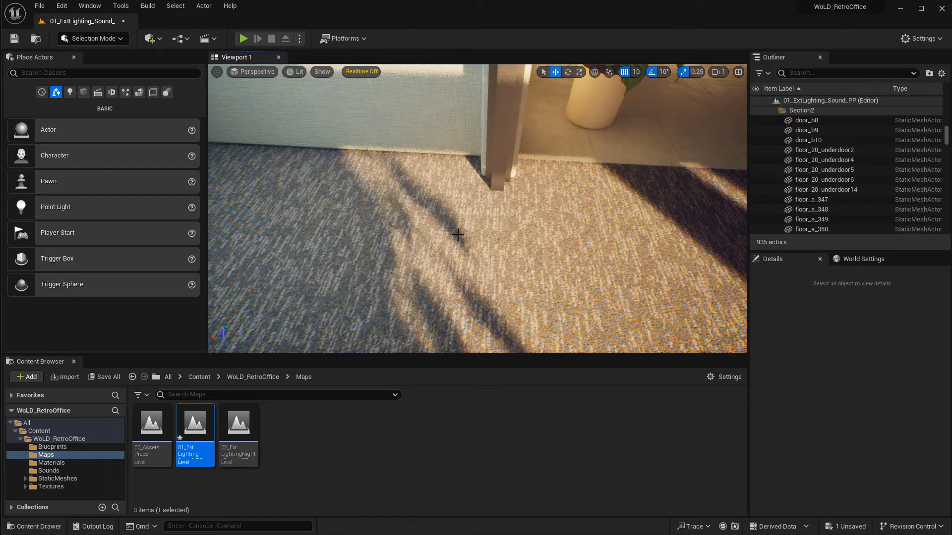
left_click(489, 207)
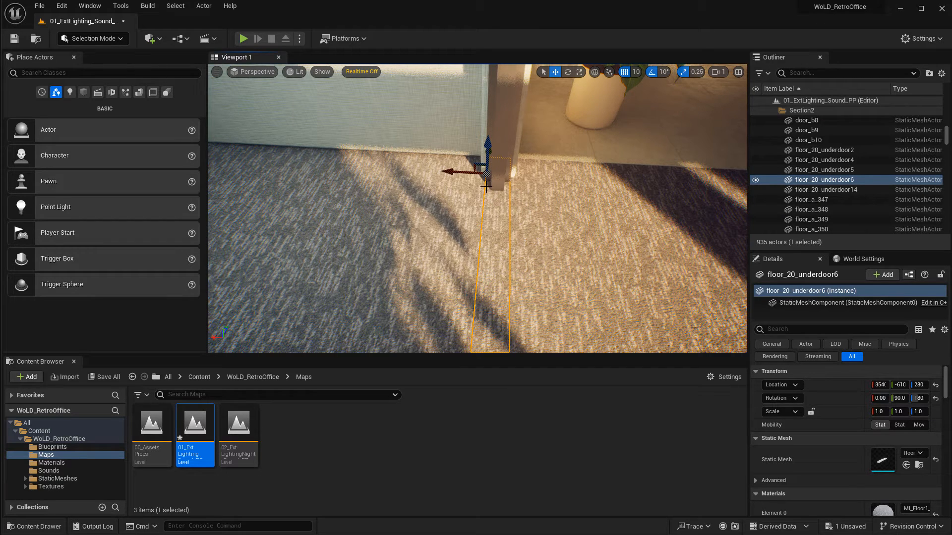
key("e")
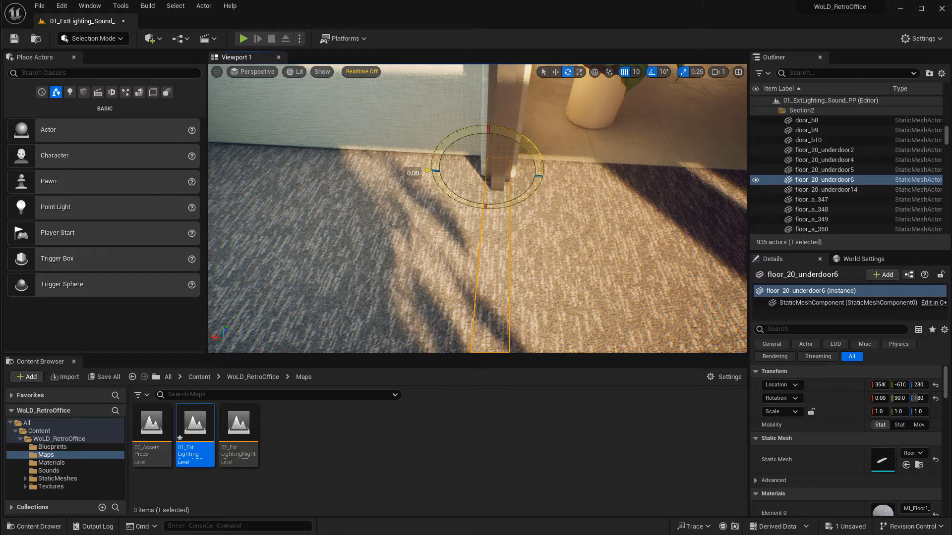
left_click_drag(432, 171, 485, 218)
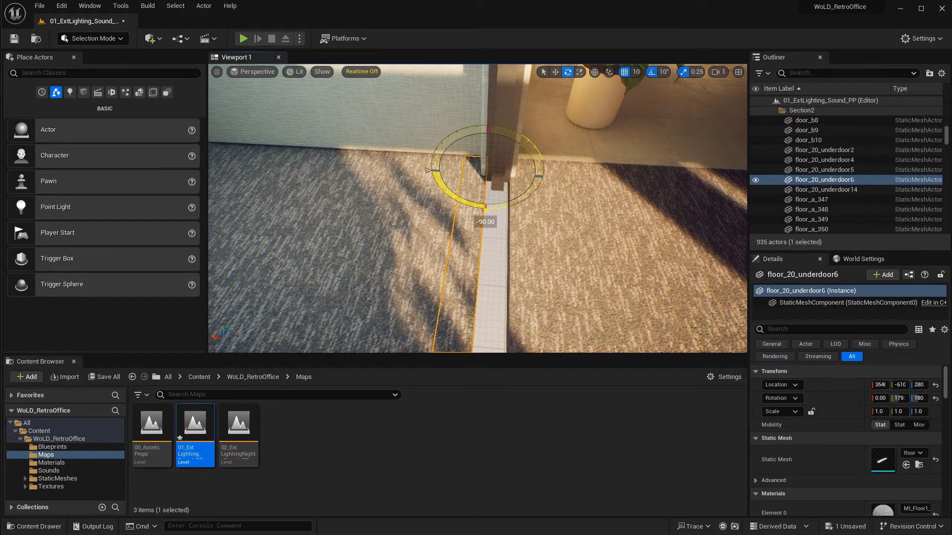
key("w")
left_click_drag(468, 174, 490, 176)
key("Escape")
Rotate the under-door strip again and raise it back to floor level.
right_click_drag(582, 259, 539, 258)
left_click(491, 198)
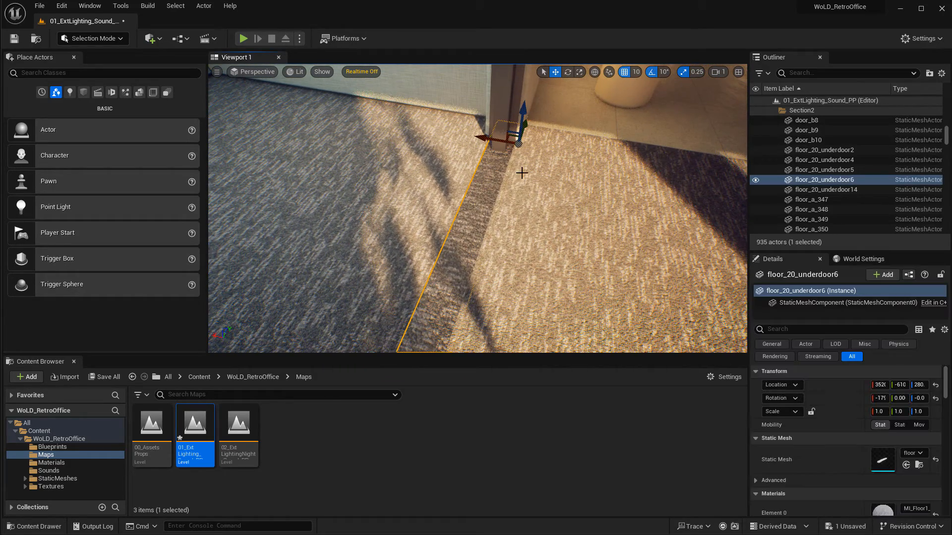
key("e")
left_click_drag(513, 180, 473, 160)
key("w")
left_click_drag(523, 107, 524, 98)
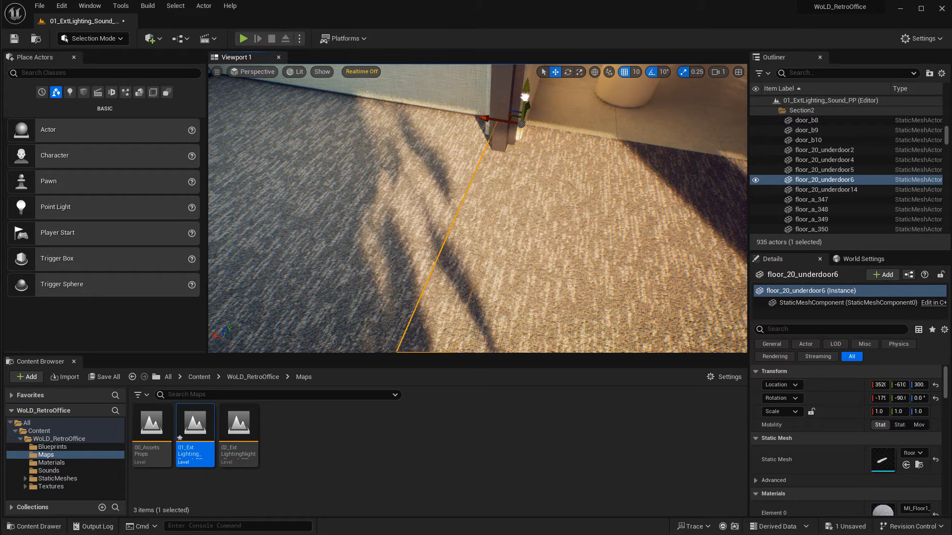
key("Escape")
right_click_drag(525, 197, 524, 194)
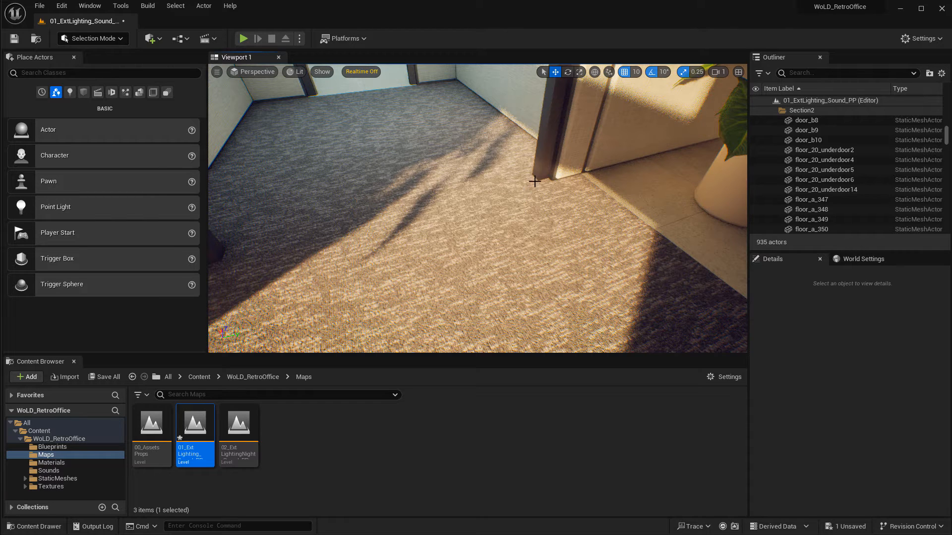
Rotate the under-door strip and move it along the wall toward the neighbouring doorway.
left_click(546, 212)
right_click_drag(546, 212, 544, 211)
key("e")
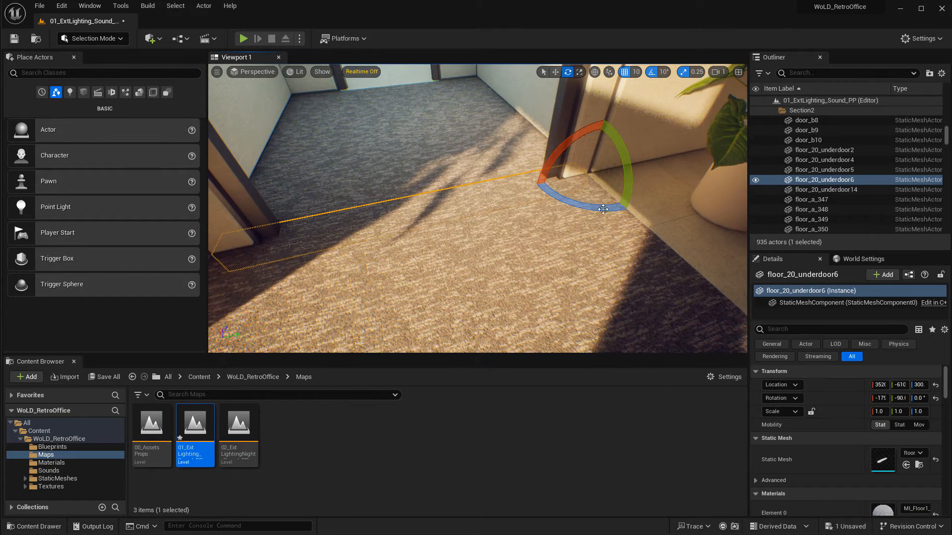
mouse_move(600, 207)
left_mouse_down()
mouse_move(616, 229)
mouse_move(637, 223)
mouse_move(608, 218)
left_mouse_up()
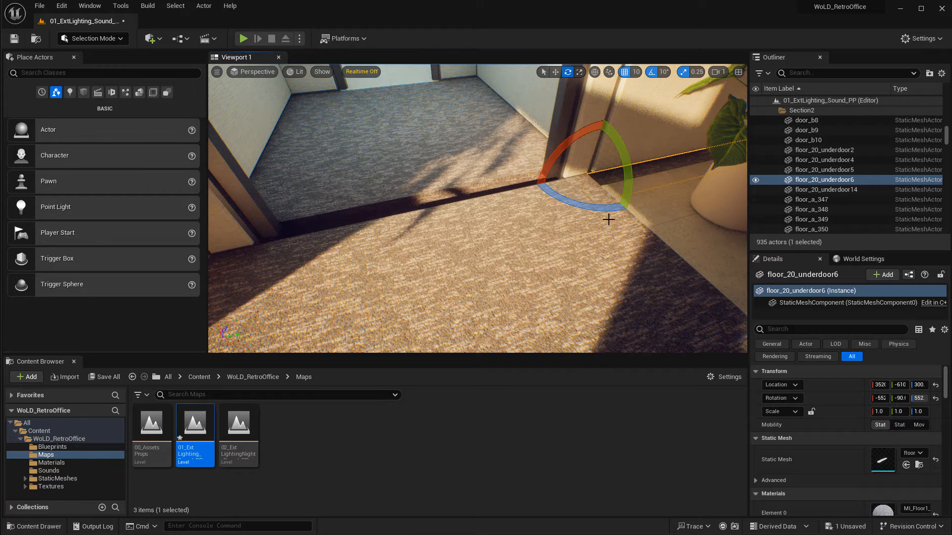
key("w")
left_click_drag(613, 170, 241, 213)
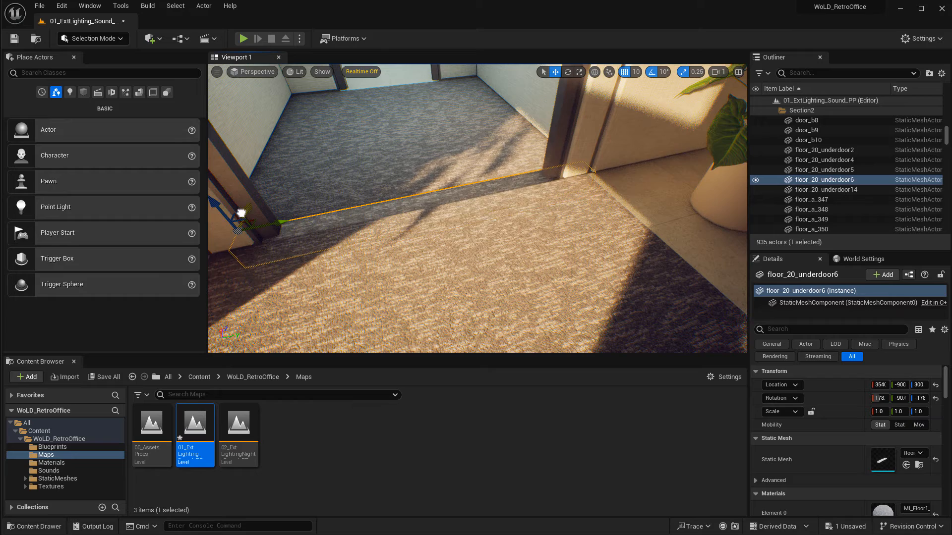
right_click_drag(503, 229, 560, 230)
key("Escape")
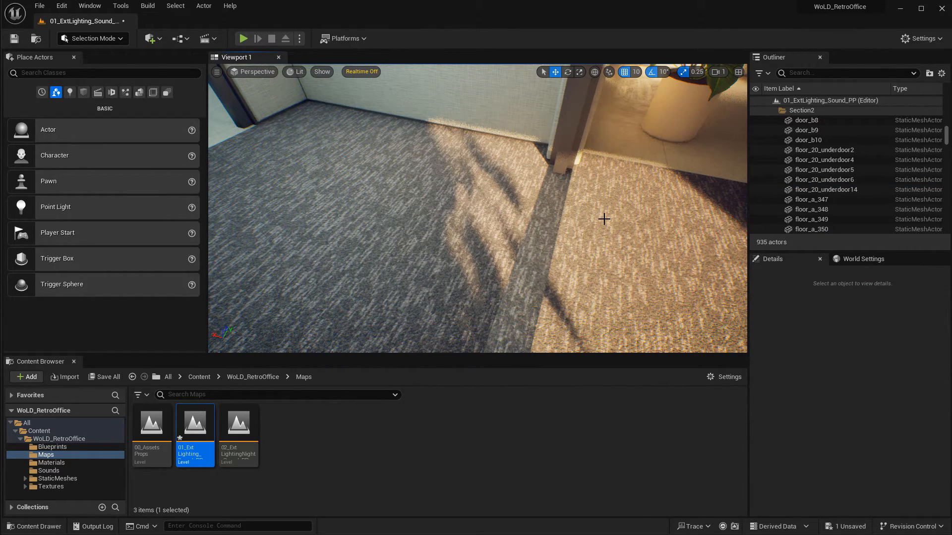
mouse_move(604, 218)
right_mouse_down()
mouse_move(616, 221)
mouse_move(609, 214)
right_mouse_up()
Undo the last three moves of the under-door strip.
key("ctrl+z")
key("ctrl+z")
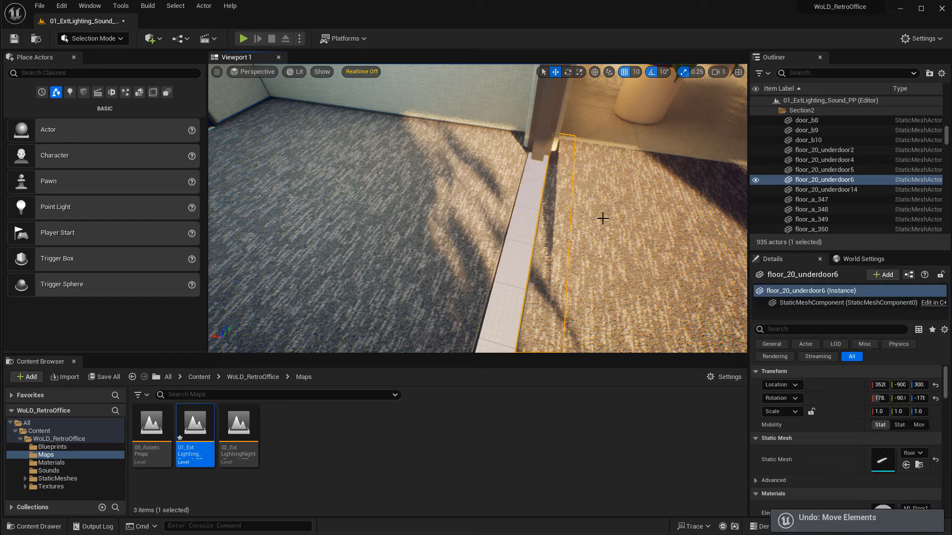
key("ctrl+z")
key("Escape")
right_click_drag(601, 219, 570, 218)
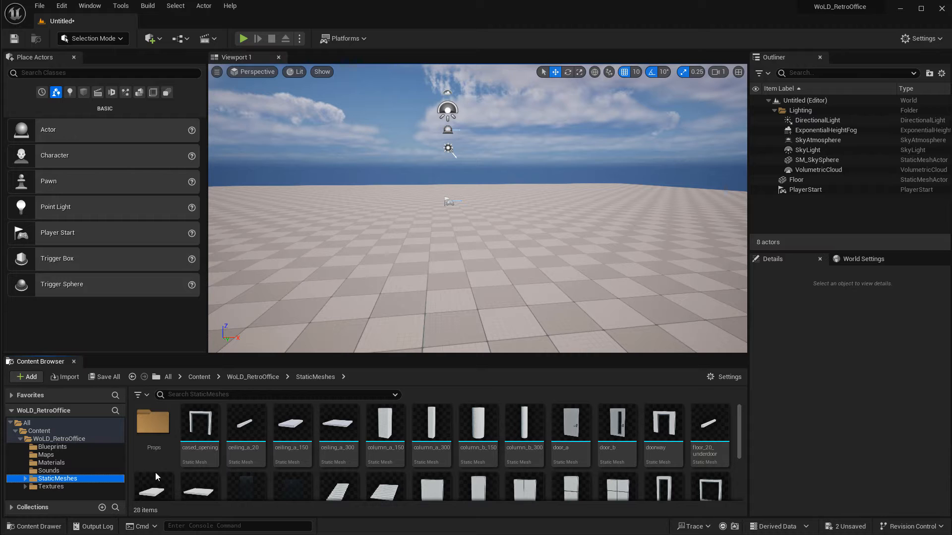
Open the Props folder and place chair_a and a desk in the empty level.
double_click(153, 427)
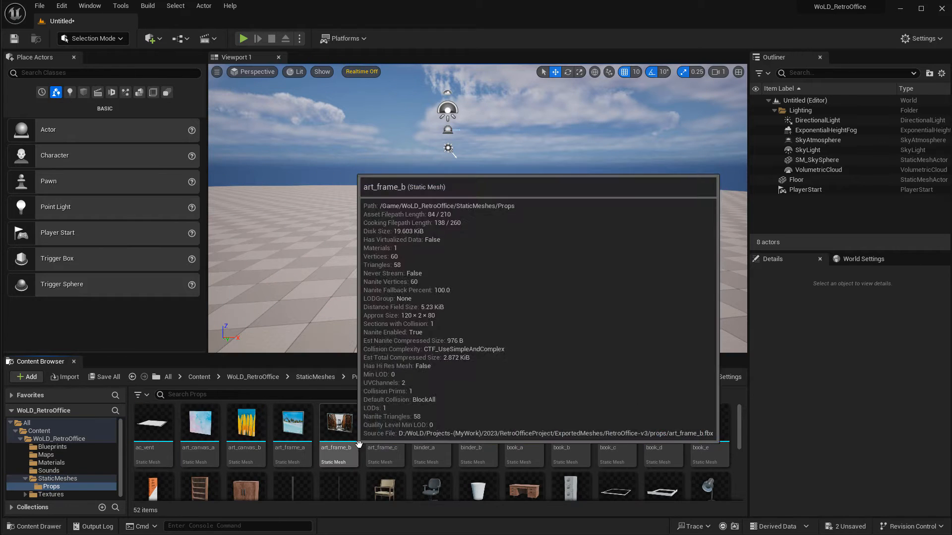
scroll(578, 464, "down", 1)
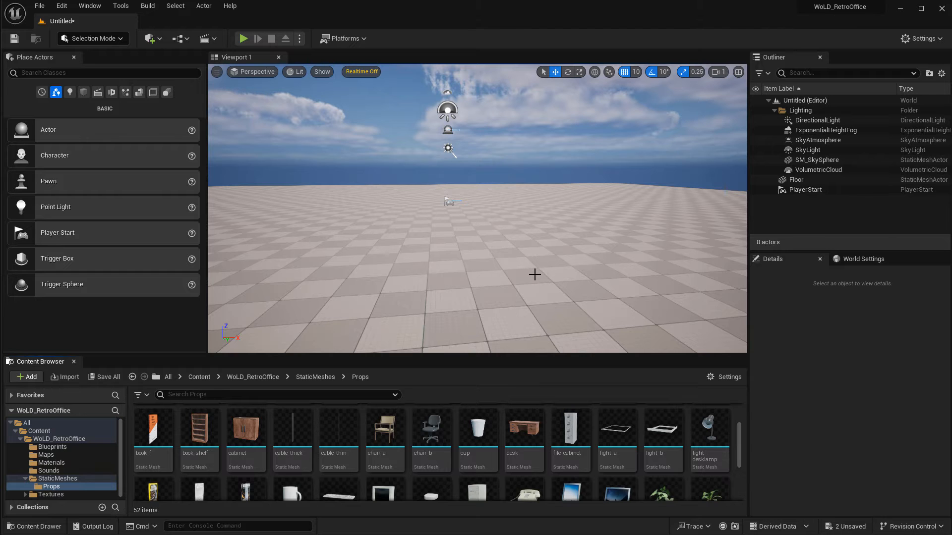
left_click_drag(385, 429, 473, 233)
right_click_drag(578, 270, 549, 283)
key("d")
left_click_drag(524, 429, 559, 251)
right_click_drag(585, 317, 599, 322)
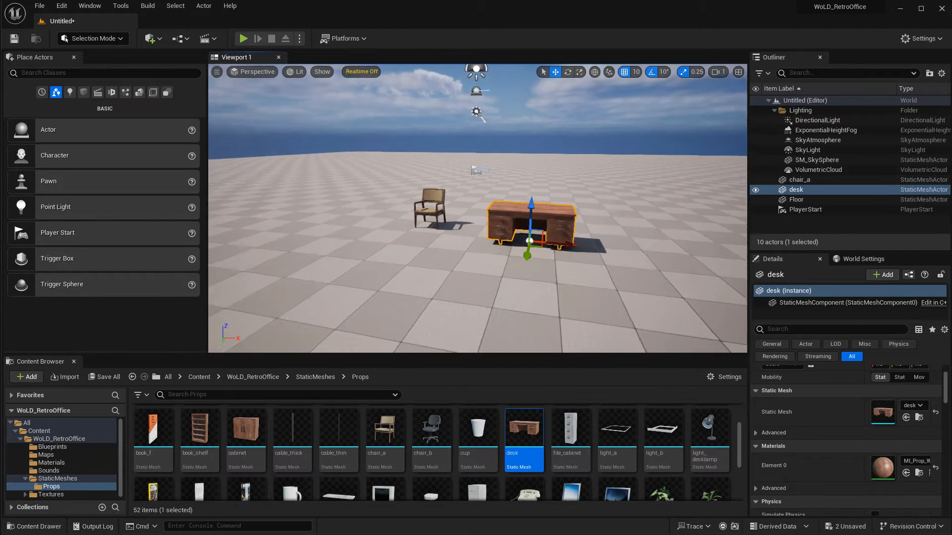
Place a file_cabinet beside the chair and desk, undoing an accidental desk move.
right_click_drag(361, 248, 361, 248)
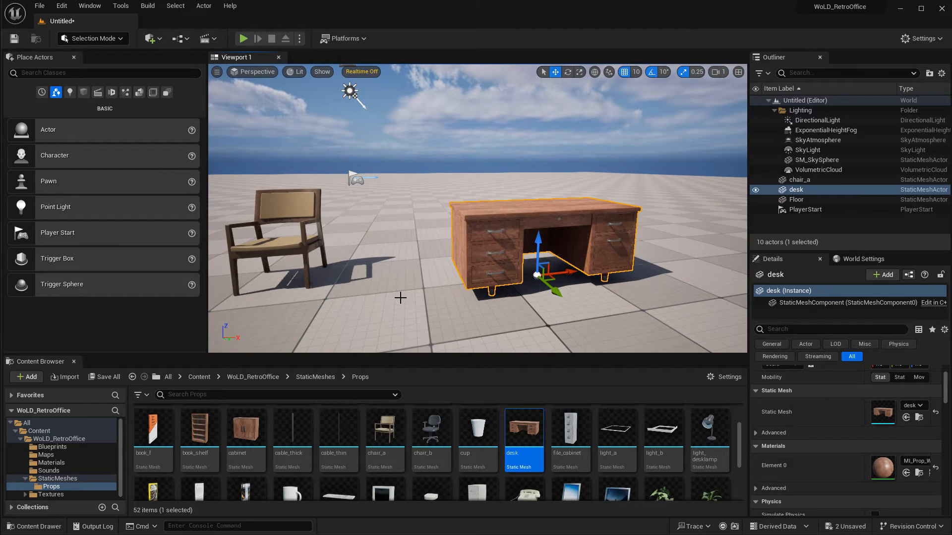
right_click_drag(400, 297, 400, 297)
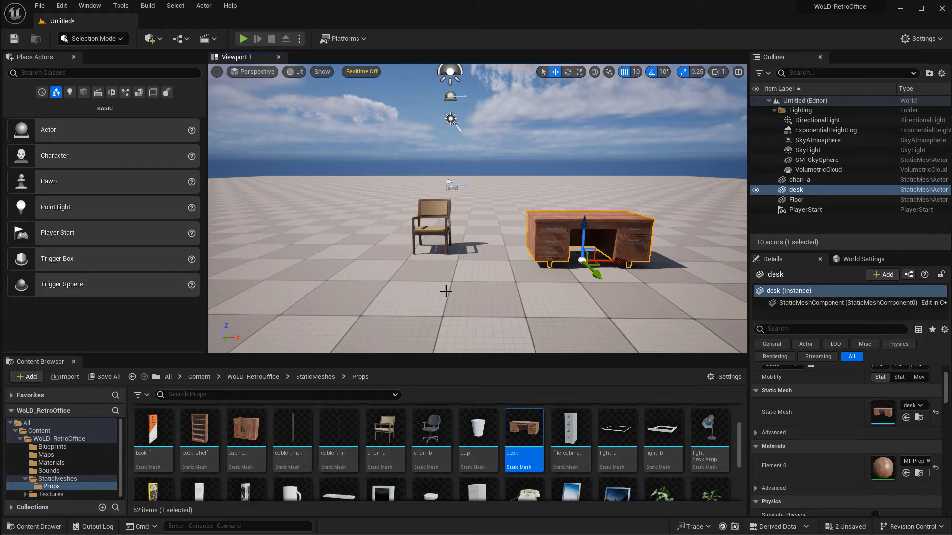
key("d")
right_click_drag(400, 297, 353, 297)
left_click_drag(534, 222, 556, 196)
key("ctrl+z")
left_click_drag(571, 429, 364, 233)
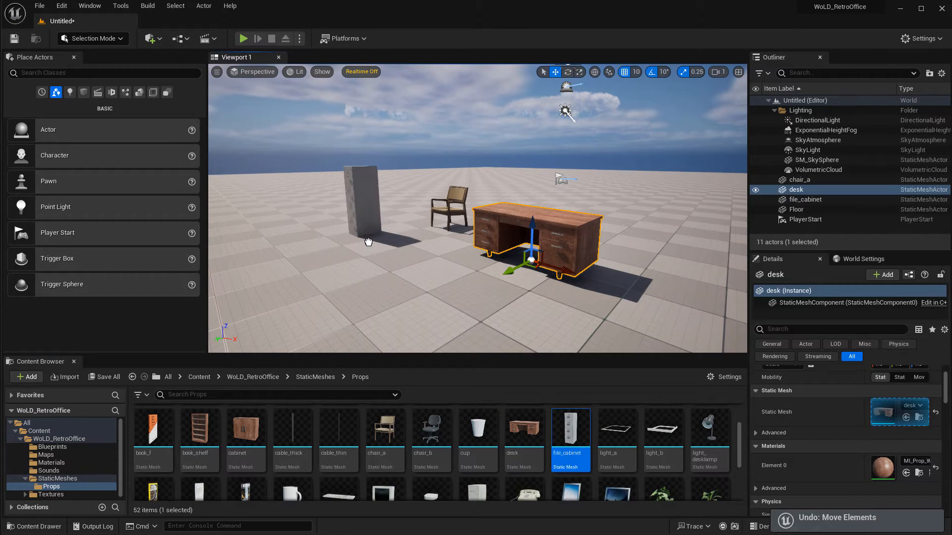
key("f")
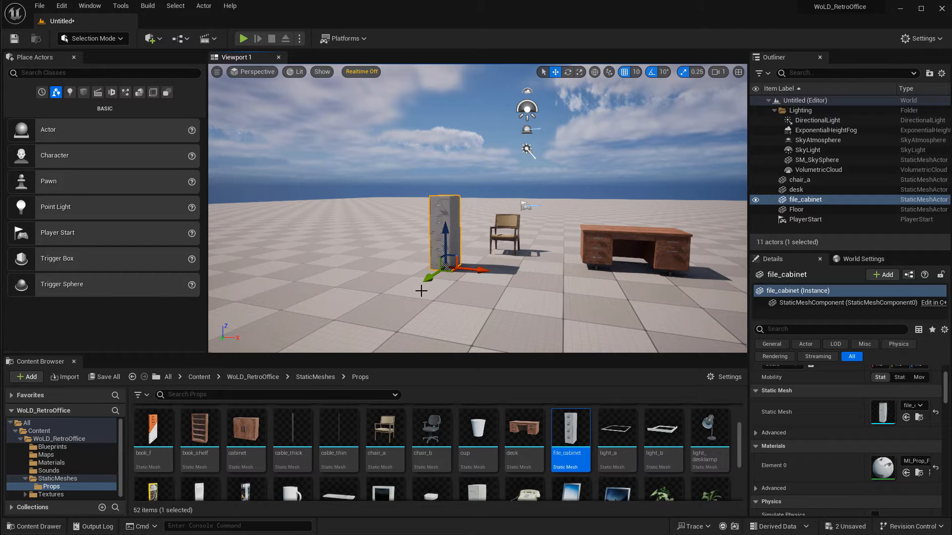
Place a pot_b next to the desk.
scroll(593, 497, "down", 2)
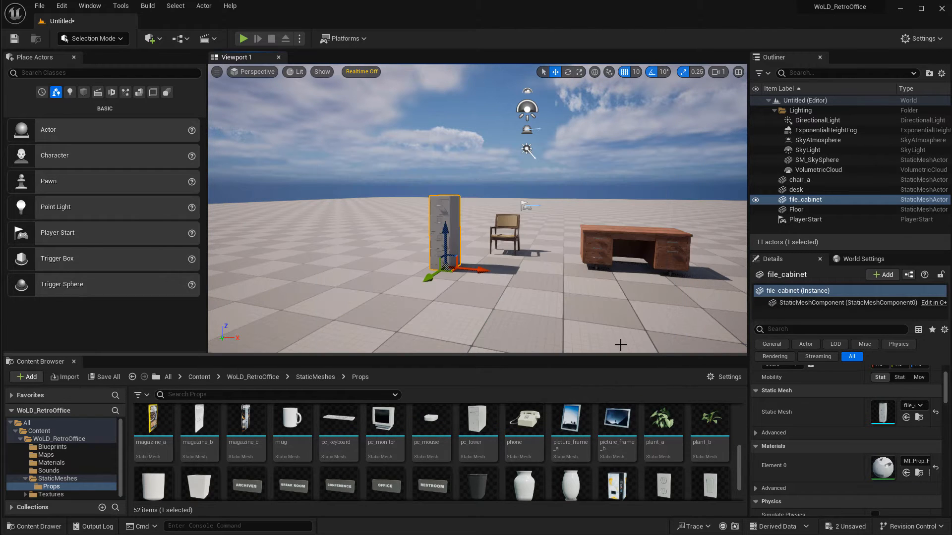
right_click_drag(623, 333, 623, 333)
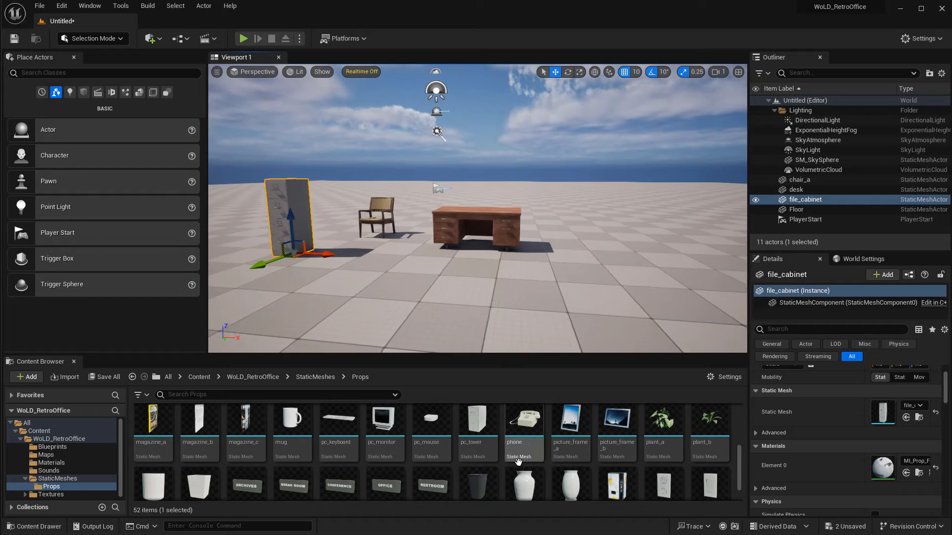
scroll(493, 463, "down", 1)
left_click_drag(199, 452, 575, 245)
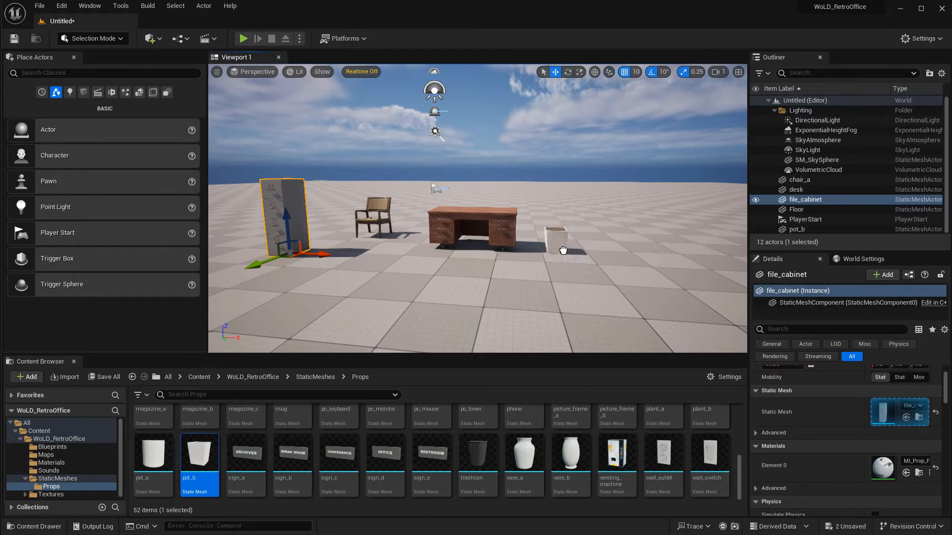
Duplicate the pot and set the copy beside the original.
key("w")
right_click_drag(609, 281, 609, 281)
key("s")
right_click_drag(610, 248, 610, 249)
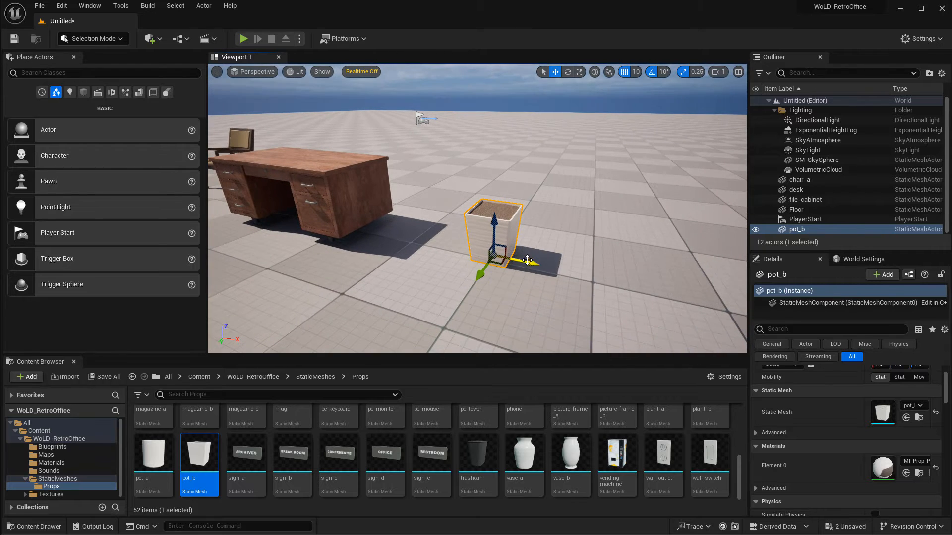
left_click_drag(533, 265, 613, 282, "alt")
scroll(436, 451, "up", 2)
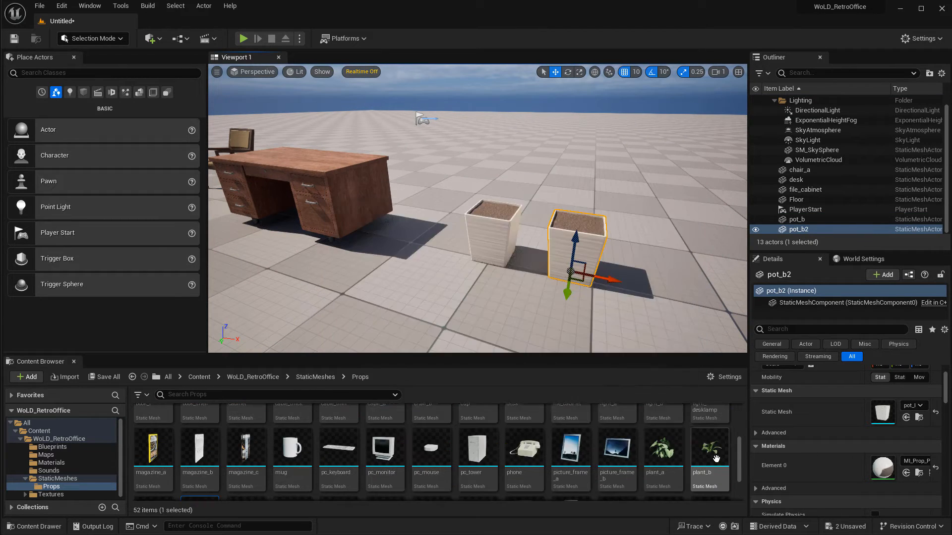
Place plant_b over the second pot.
left_click_drag(710, 449, 572, 265)
key("d")
right_click_drag(573, 266, 573, 265)
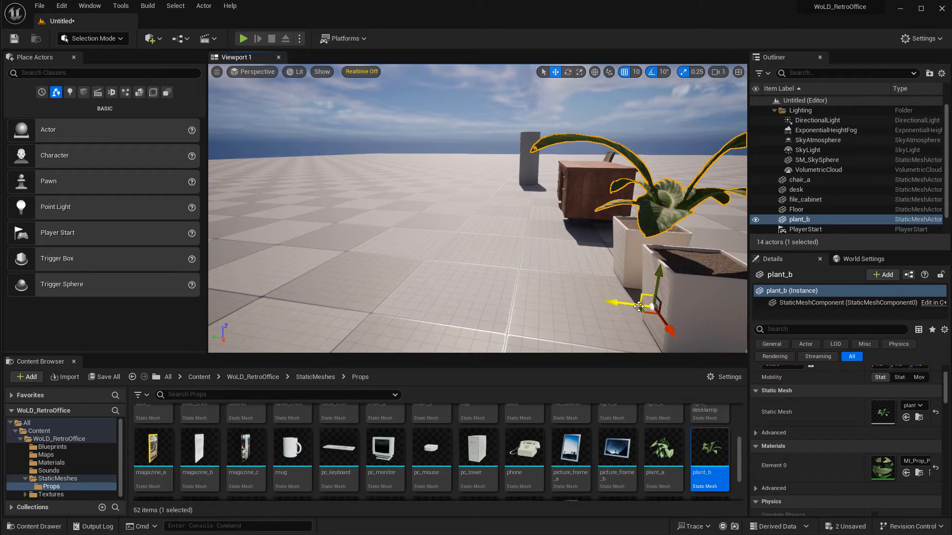
right_click_drag(626, 303, 611, 304)
left_click_drag(556, 291, 583, 291)
left_click_drag(621, 248, 622, 275)
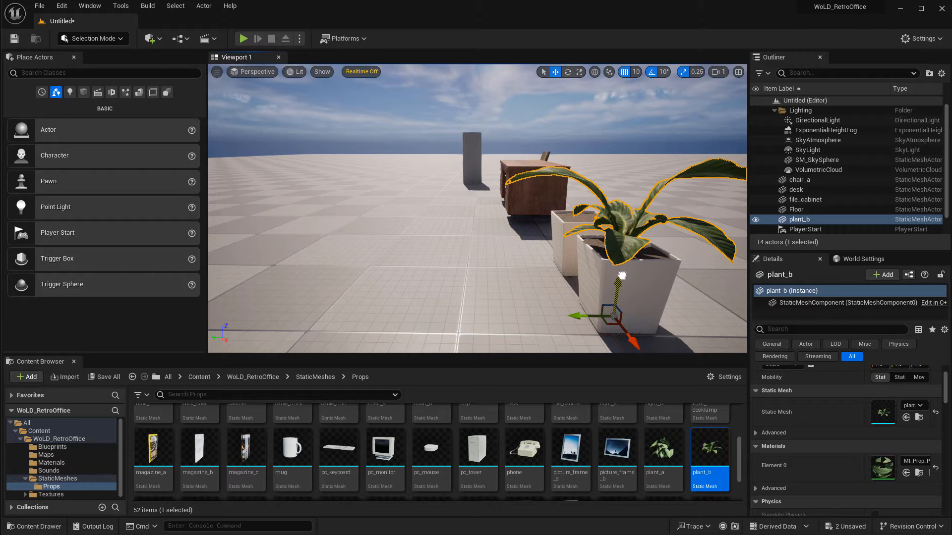
Lower the plant into the second pot.
key("w")
right_click_drag(531, 276, 530, 277)
key("q")
key("e")
key("s")
right_click_drag(519, 323, 519, 323)
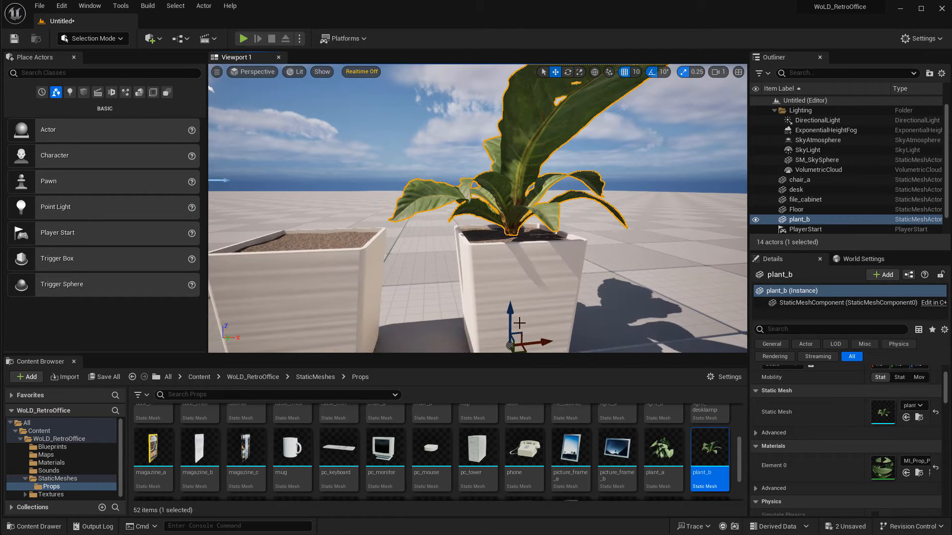
left_click_drag(513, 322, 513, 342)
right_click_drag(614, 218, 615, 218)
key("a")
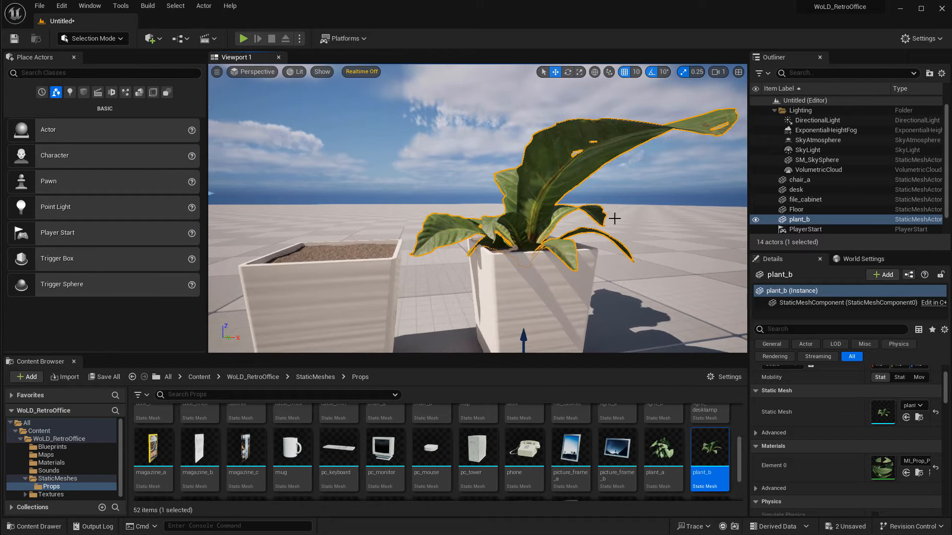
Set the position grid snap to 5 and move the plant down further into the pot.
left_click(635, 72)
left_click(649, 106)
right_click_drag(550, 248, 550, 248)
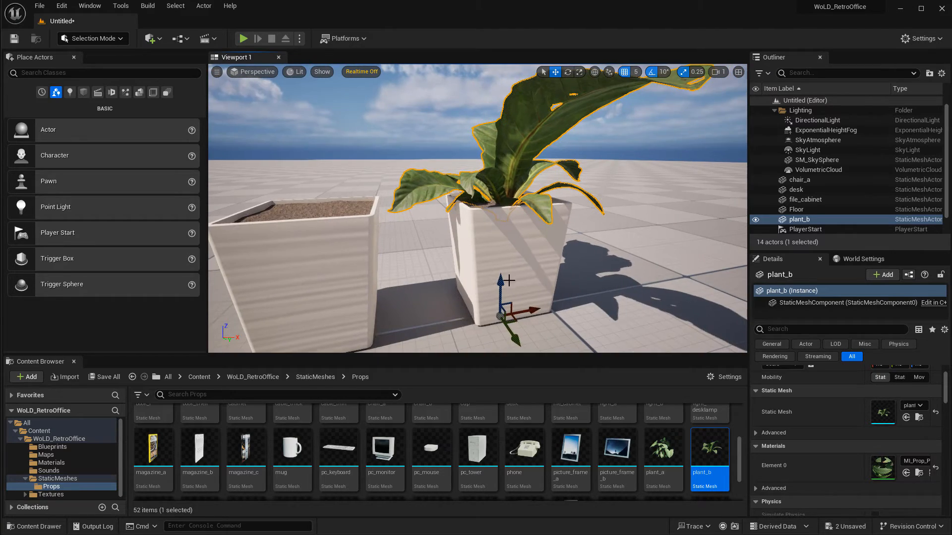
right_click_drag(504, 284, 511, 301)
Reset the position grid snap to 10 and clear the selection.
key("d")
key("s")
key("a")
left_click(511, 301)
left_click(636, 73)
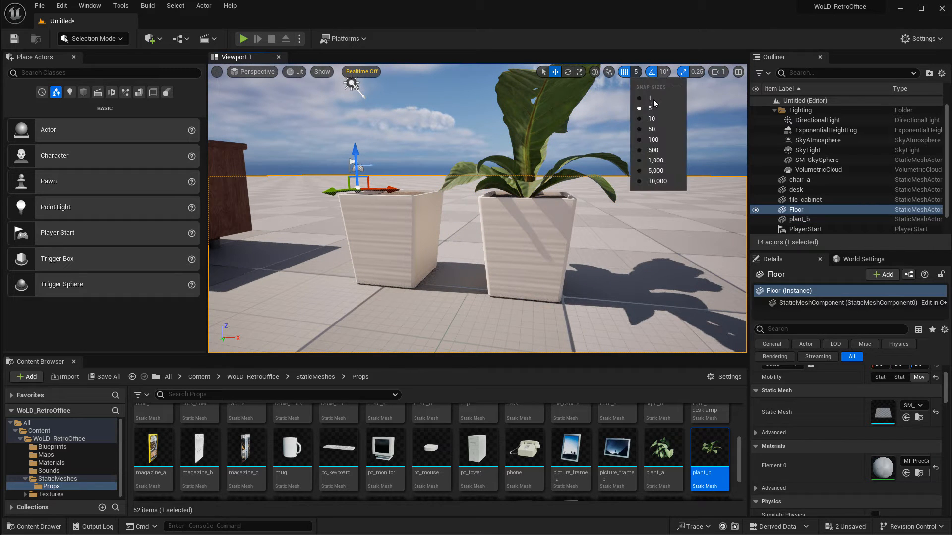
left_click(659, 117)
right_click_drag(605, 180, 605, 180)
key("s")
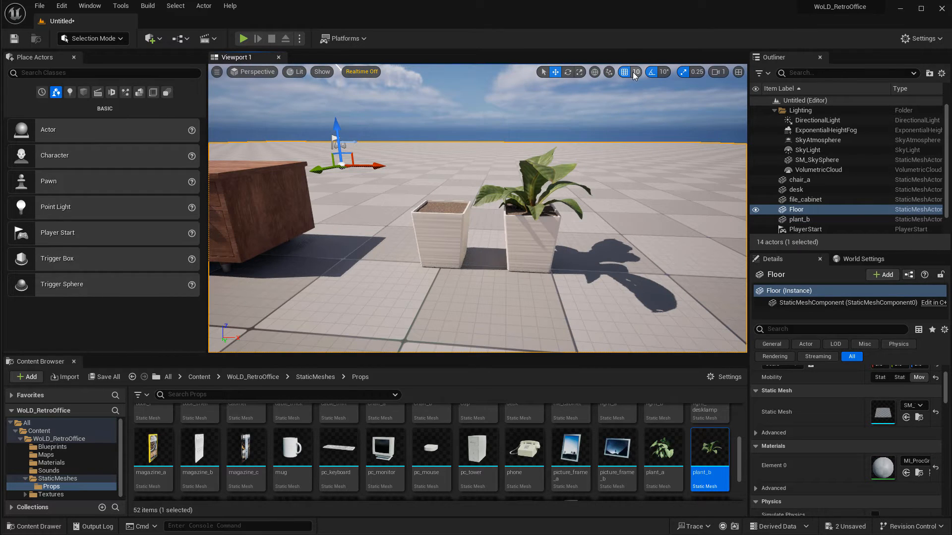
left_click(635, 72)
left_click(648, 119)
right_click_drag(552, 253, 552, 254)
key("Escape")
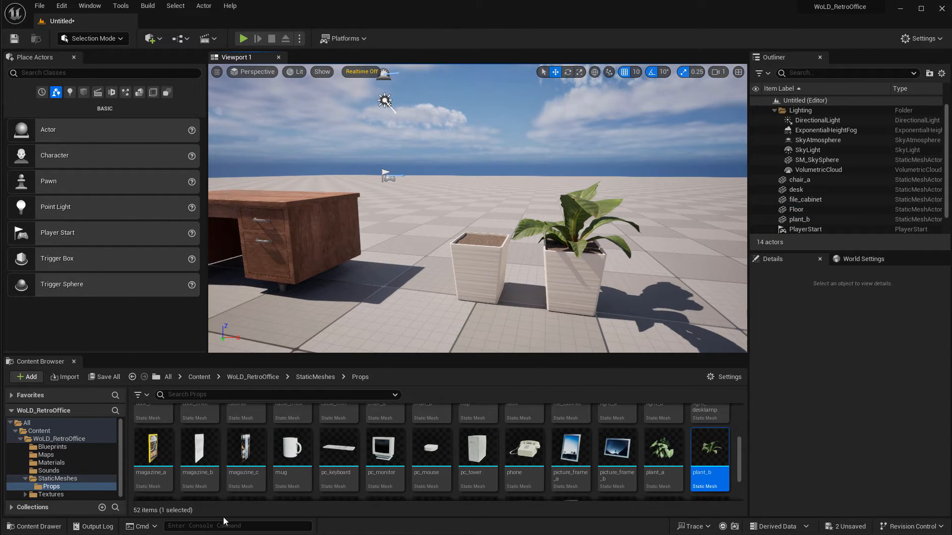
Browse the WoLD_RetroOffice Textures and Materials folders to examine the available materials.
left_click(50, 494)
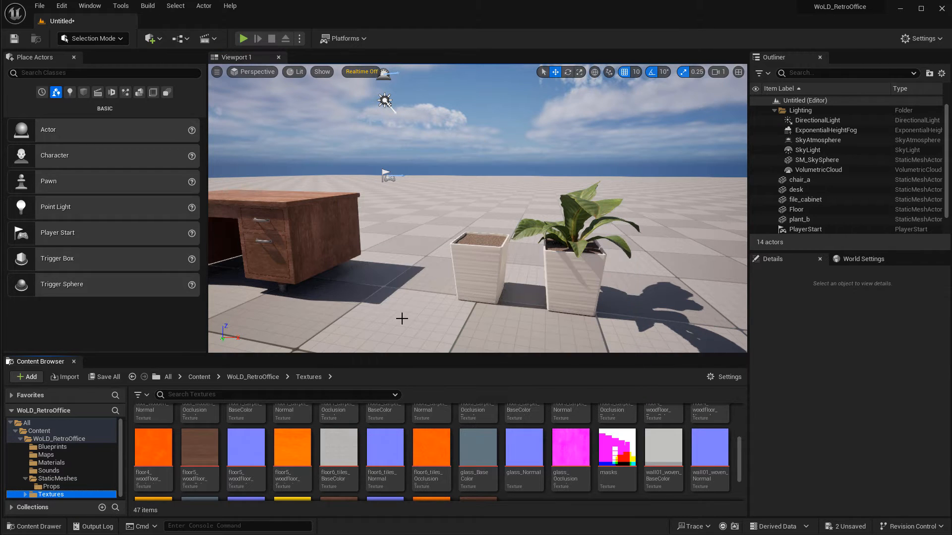
scroll(617, 448, "up", 3)
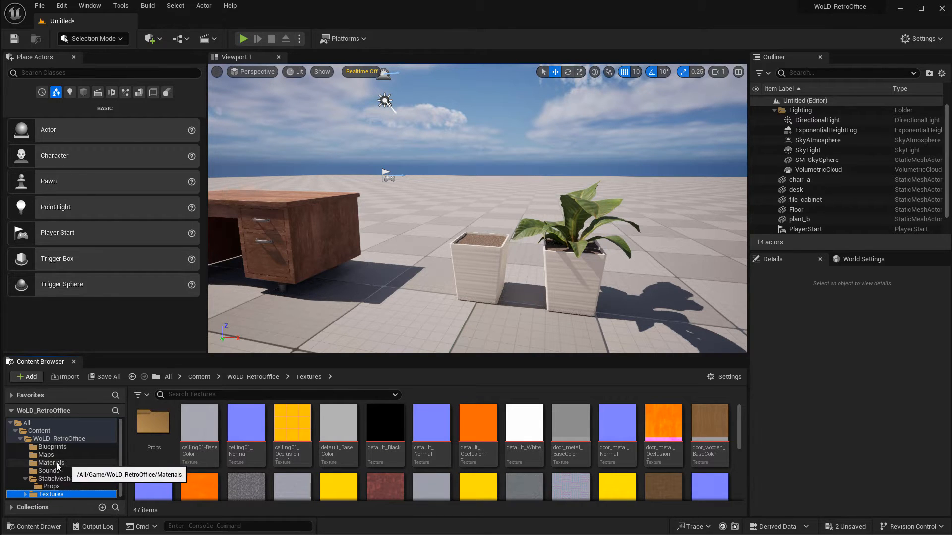
left_click(52, 462)
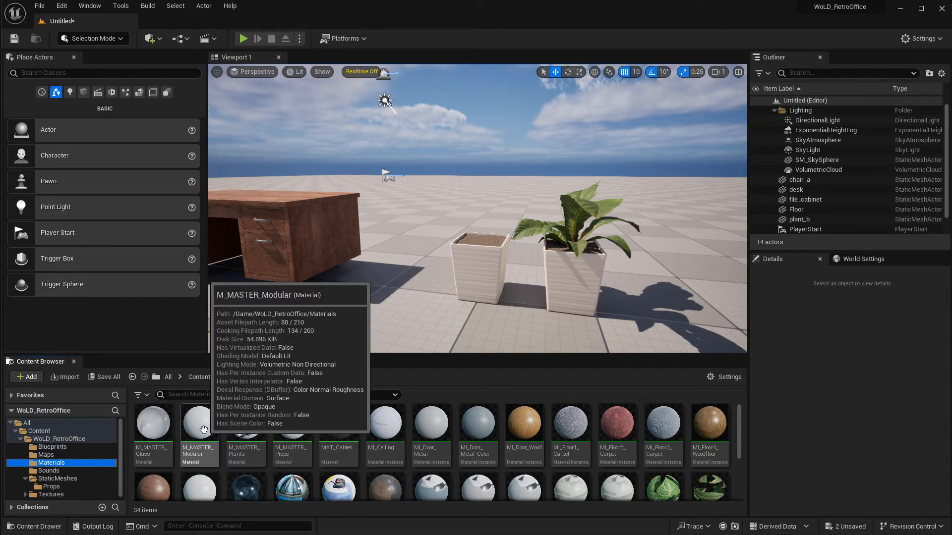
mouse_move(193, 427)
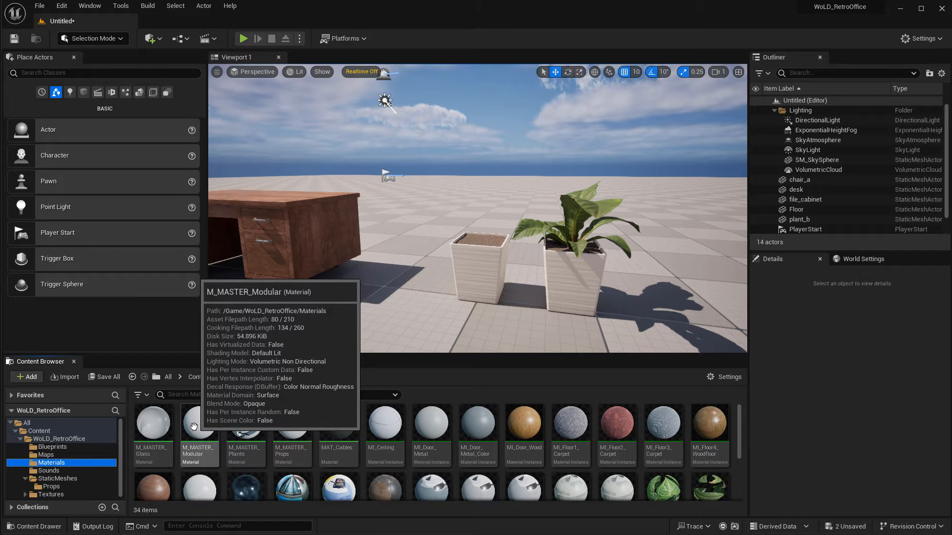
mouse_move(305, 425)
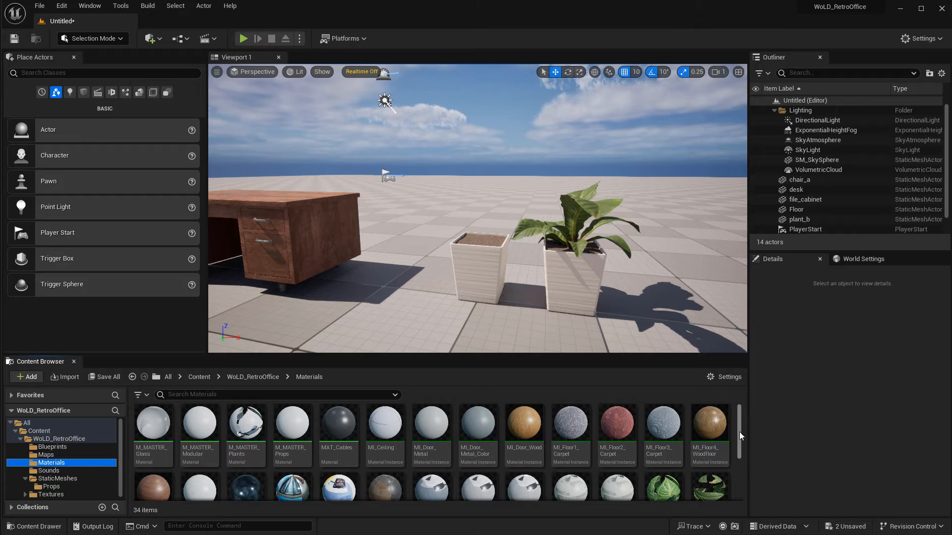
left_click_drag(739, 432, 617, 383)
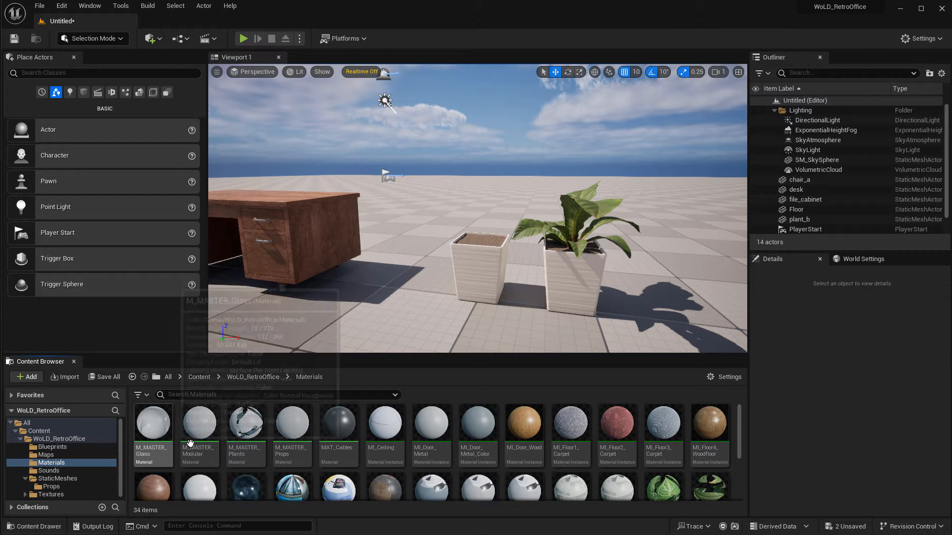
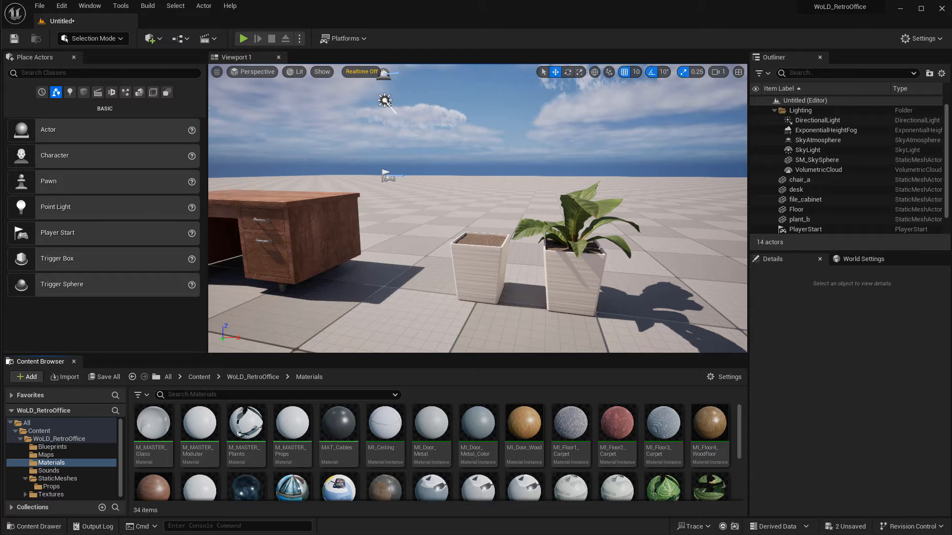
Open the 00_AssetsProps level from the Maps folder without saving the current changes.
left_click(57, 459)
double_click(152, 424)
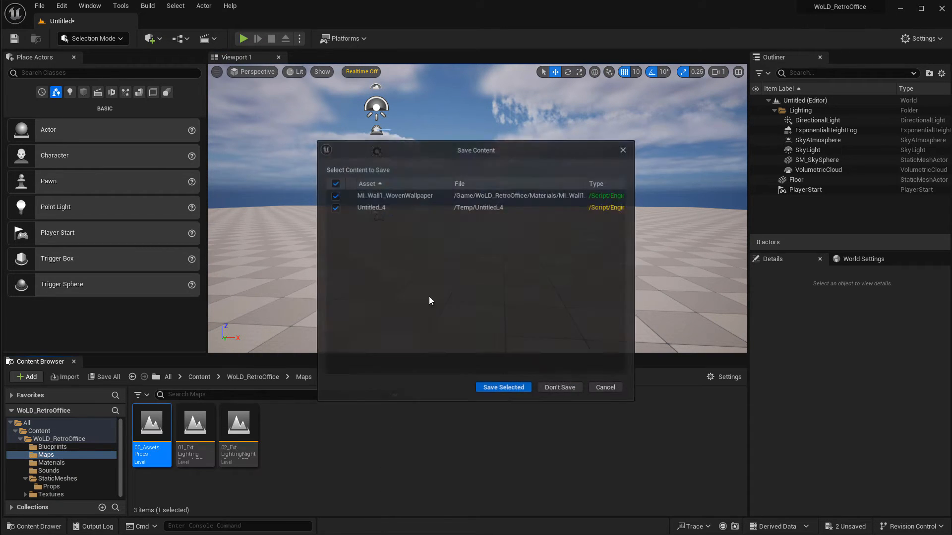
left_click(566, 392)
Inspect the sample wall panels in the props level and locate the plain wall's material in the content browser.
mouse_move(534, 217)
right_mouse_down()
mouse_move(591, 219)
mouse_move(518, 218)
right_mouse_up()
key("s")
key("d")
key("w")
right_click_drag(427, 244, 467, 253)
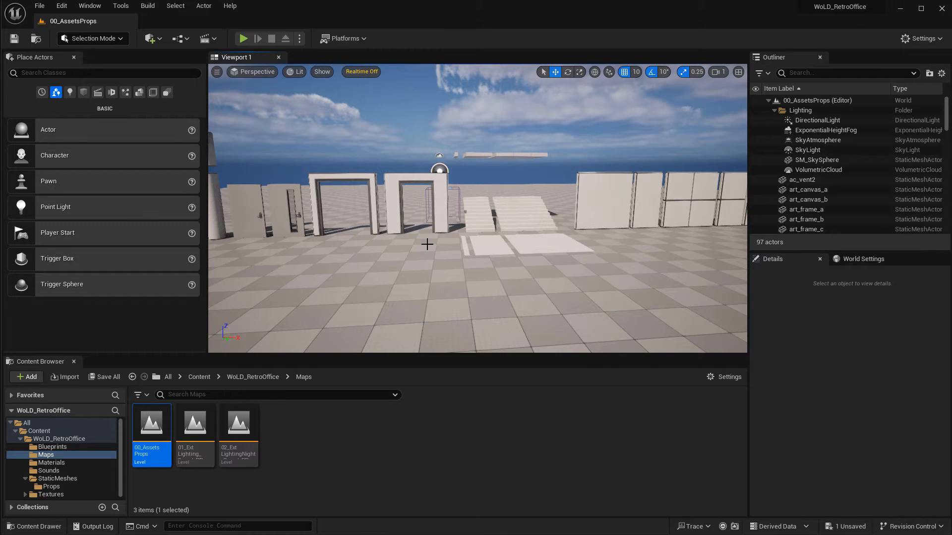
right_click_drag(429, 228, 447, 212)
key("w")
key("d")
right_click_drag(412, 214, 453, 250)
left_click(412, 214)
key("f")
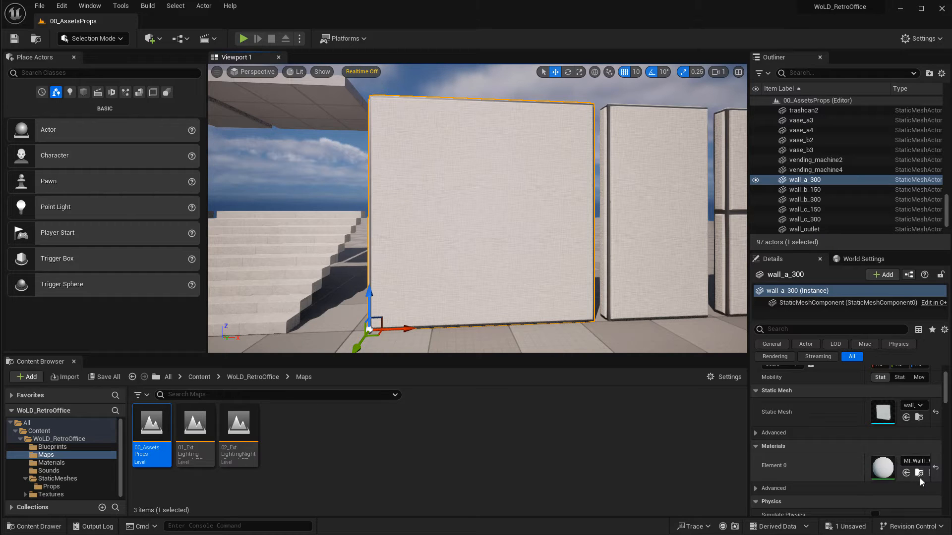
left_click(919, 474)
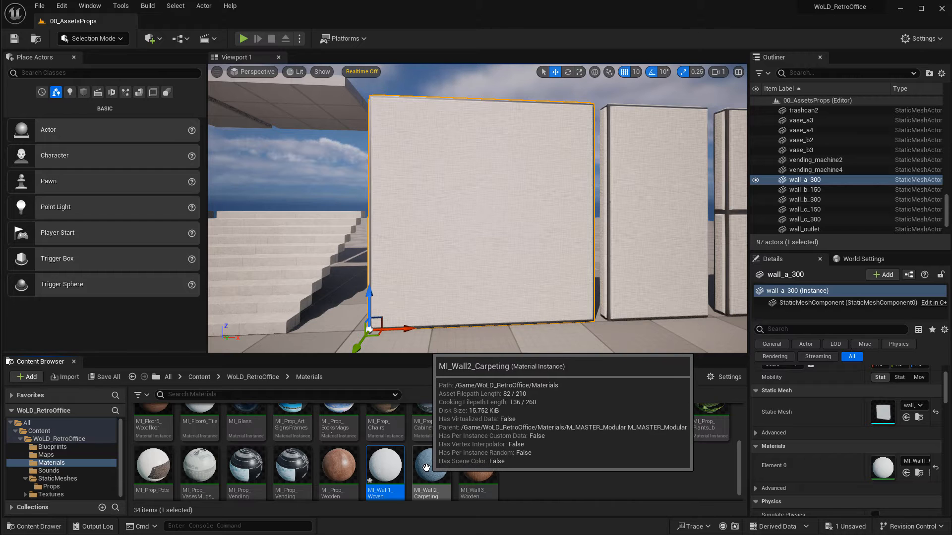
Try MI_Wall2_Carpeting on the plain wall, then apply MI_Wall3_Wooden to it.
left_click_drag(430, 468, 461, 217)
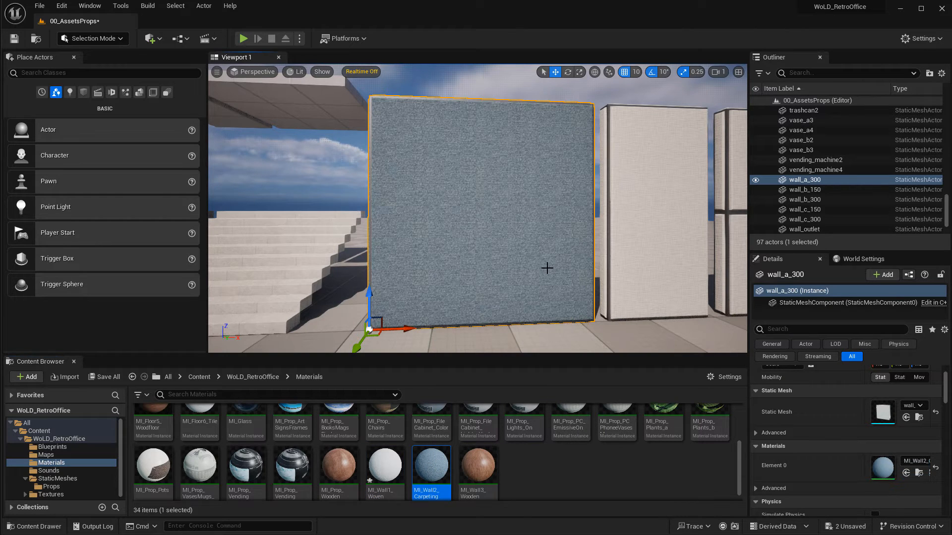
scroll(522, 501, "down", 1)
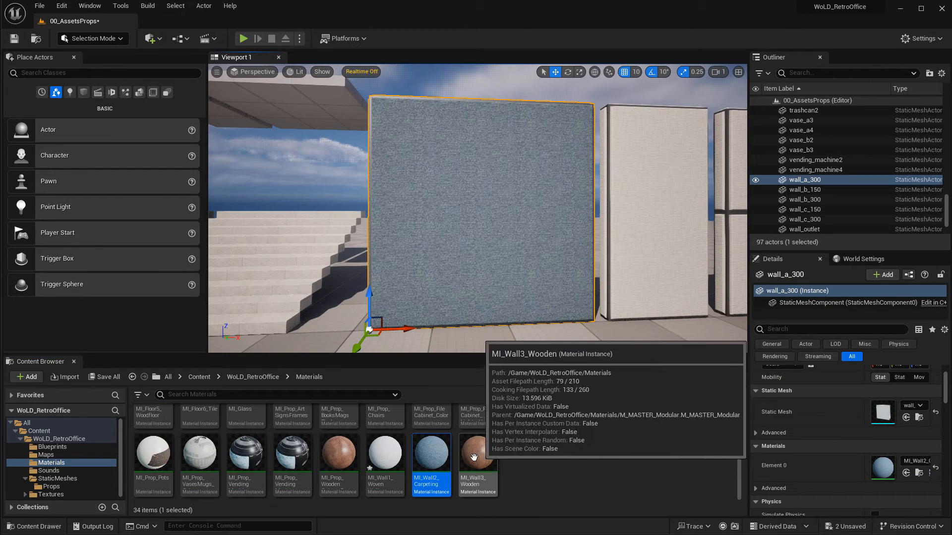
left_click_drag(478, 453, 506, 248)
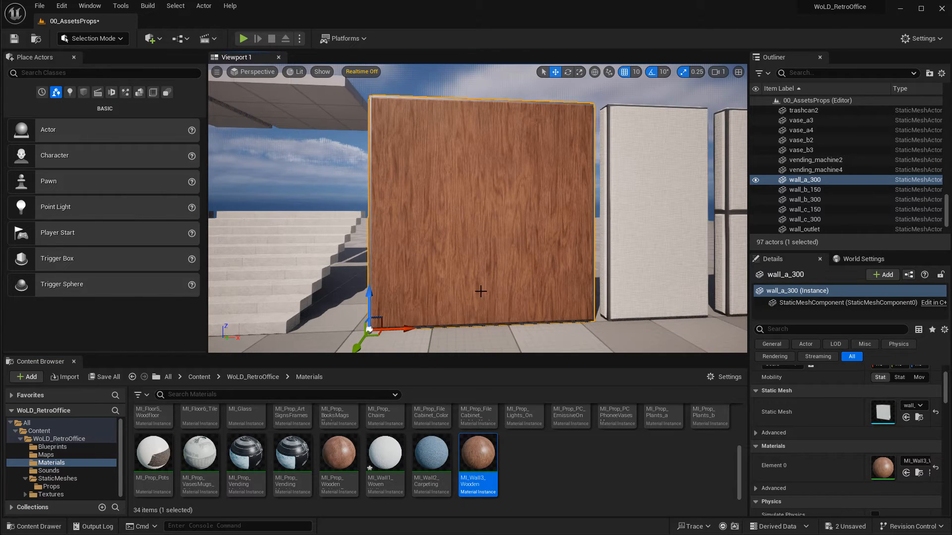
Try the wooden and carpeting materials on the four-panel wall, then restore MI_Wall1_Woven.
right_click_drag(525, 319, 503, 319)
key("d")
left_click_drag(476, 459, 623, 285)
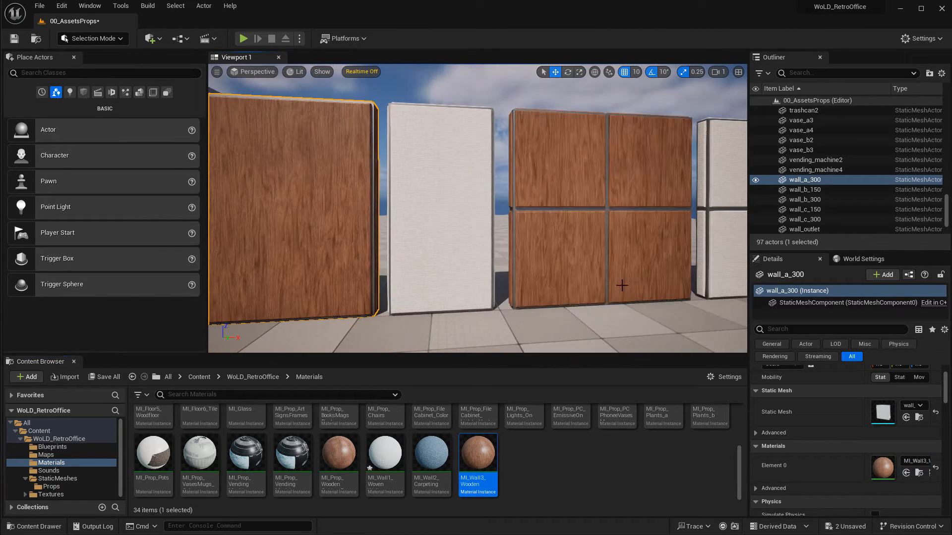
key("d")
right_click_drag(622, 284, 642, 282)
key("w")
key("s")
left_click_drag(447, 462, 496, 238)
left_click_drag(385, 452, 546, 281)
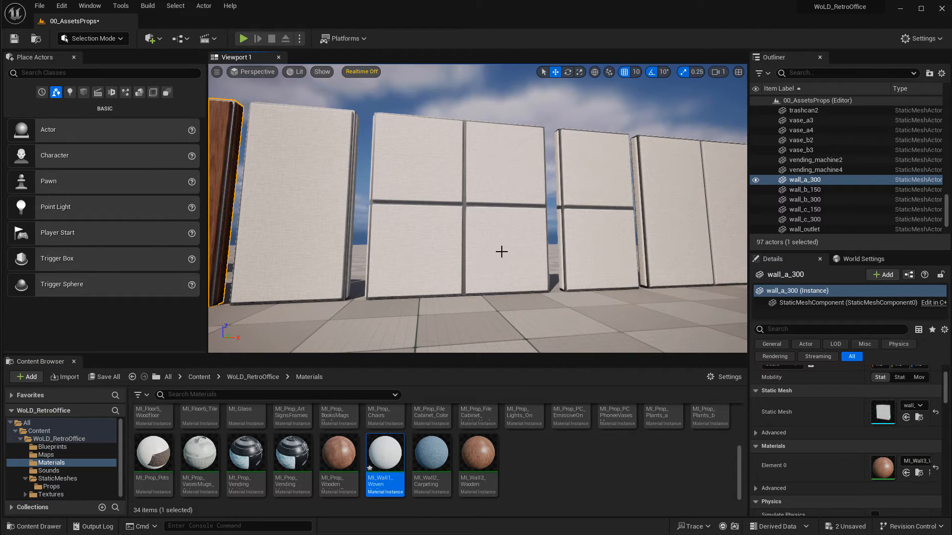
Select the four-panel wall and locate its wall_c_300 static mesh in the content browser.
right_click_drag(501, 252, 487, 264)
key("w")
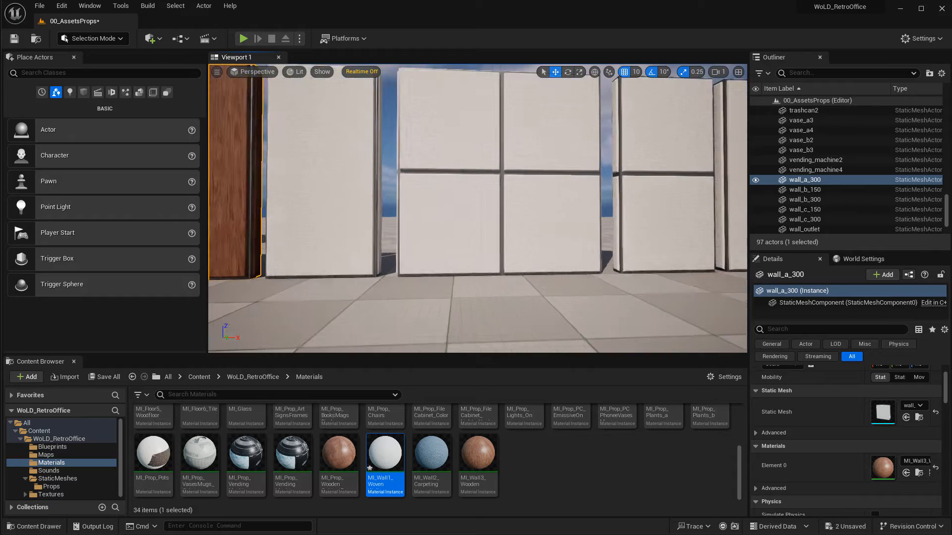
key("w")
right_click_drag(416, 221, 416, 221)
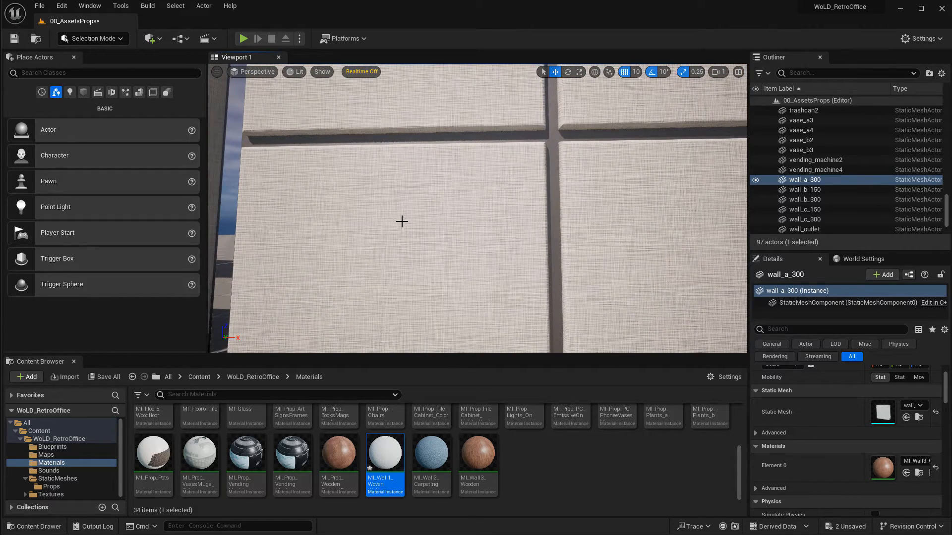
mouse_move(469, 181)
right_mouse_down()
mouse_move(543, 174)
mouse_move(469, 181)
right_mouse_up()
key("s")
left_click(484, 176)
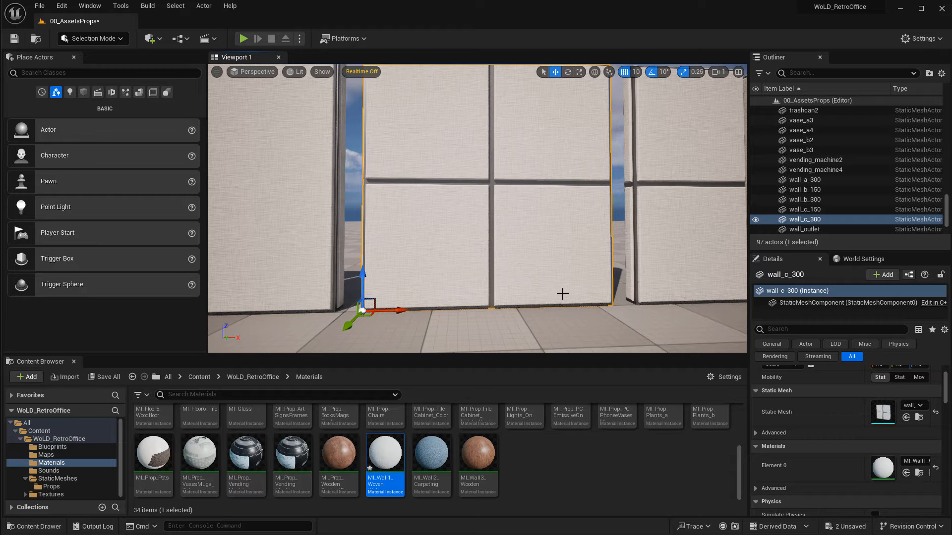
key("ctrl+b")
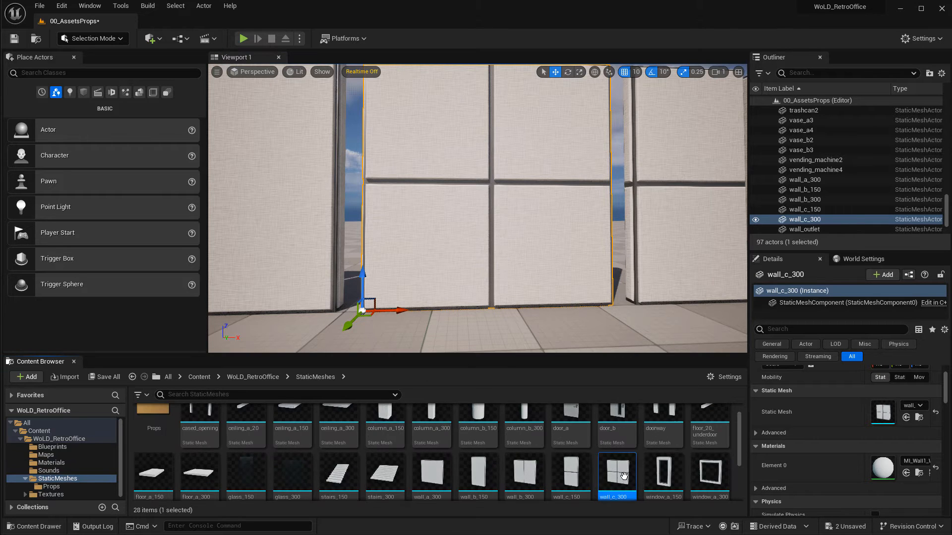
Place a copy of the wall_c_300 mesh in the viewport, then delete it.
right_click_drag(590, 277, 608, 302)
key("s")
left_click_drag(620, 470, 563, 292)
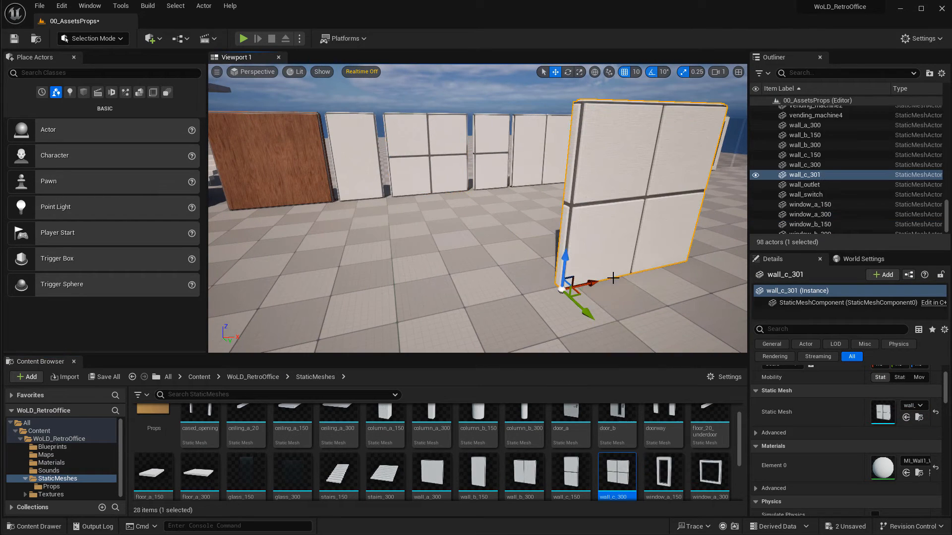
key("Delete")
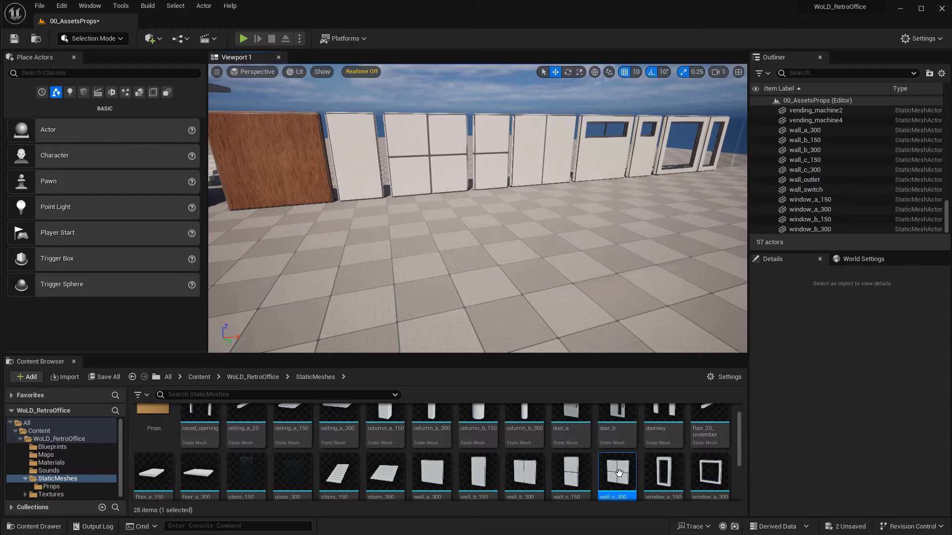
Open the wall_c_300 static mesh in its editor to inspect it, then close the editor.
mouse_move(618, 473)
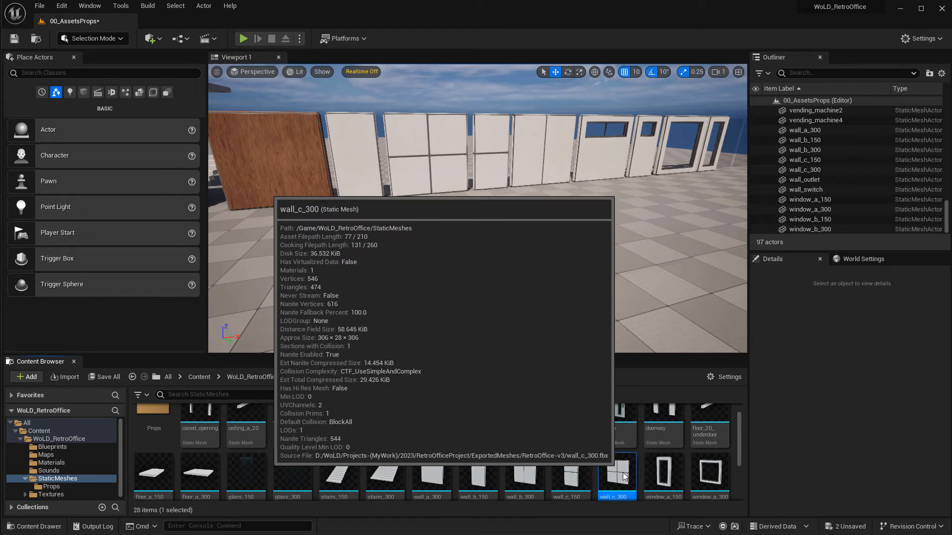
double_click(623, 475)
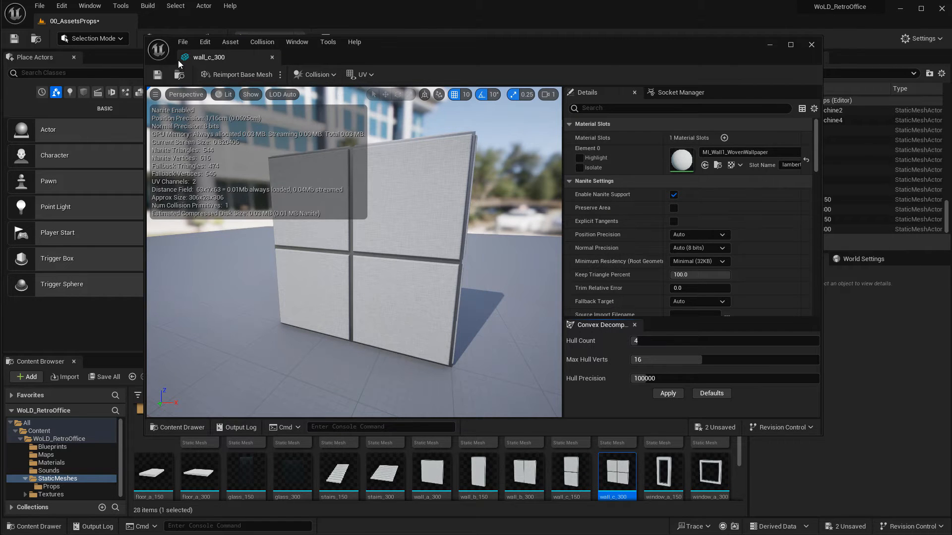
left_click(811, 44)
Select the sample floor tile and apply the MI_Floor1 carpet material to it.
right_click_drag(489, 234, 486, 202)
key("w")
left_click(538, 148)
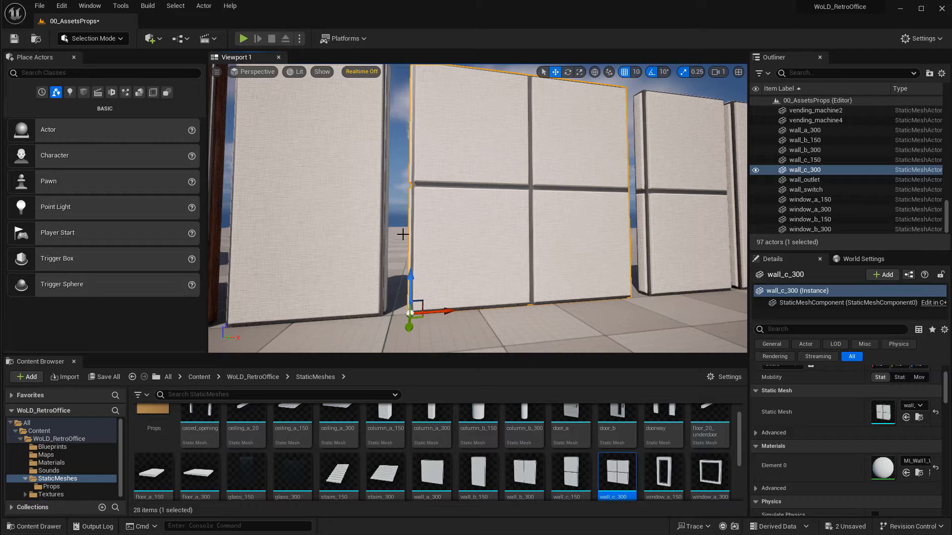
right_click_drag(477, 208, 438, 228)
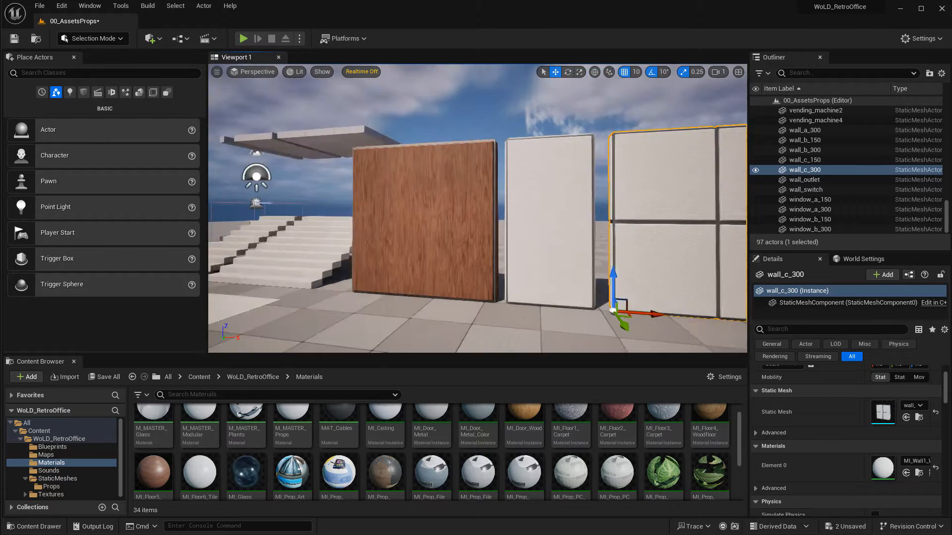
key("a")
key("s")
key("w")
left_click(468, 260)
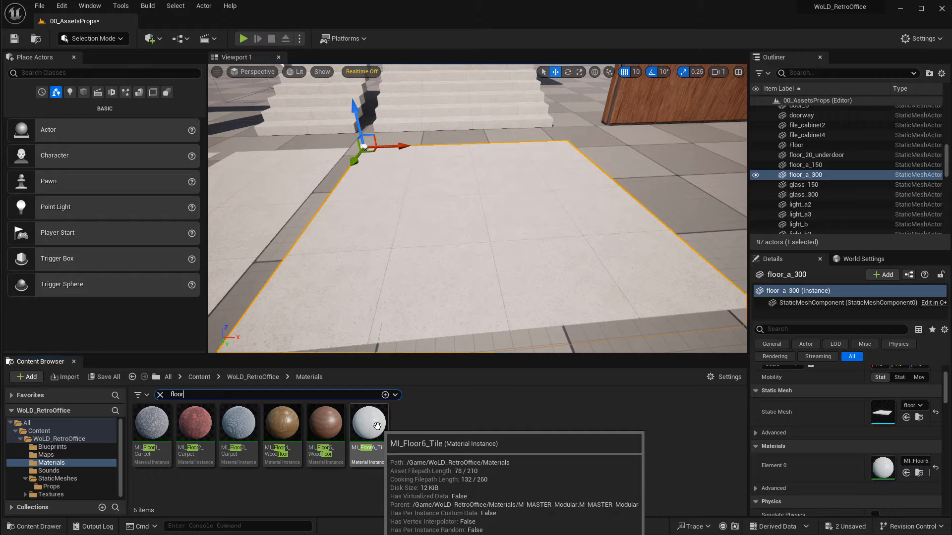
left_click_drag(149, 423, 485, 265)
key("Escape")
mouse_move(485, 264)
right_mouse_down()
mouse_move(471, 283)
mouse_move(525, 269)
mouse_move(490, 279)
mouse_move(483, 261)
right_mouse_up()
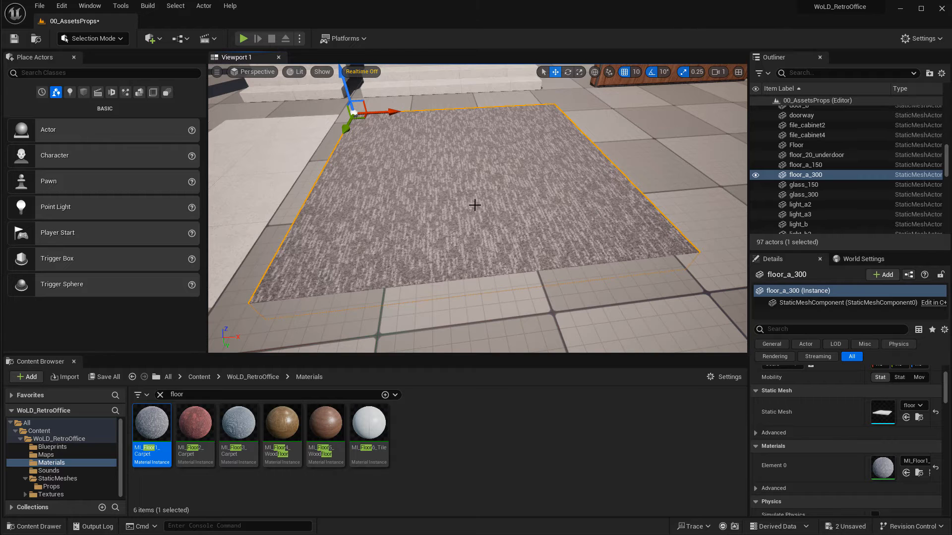
Try MI_Floor2, MI_Floor3, MI_Floor4 and MI_Floor5 on the floor tile, then restore MI_Floor6_Tile.
left_click(195, 423)
left_click_drag(195, 422, 404, 263)
left_click_drag(231, 407, 444, 275)
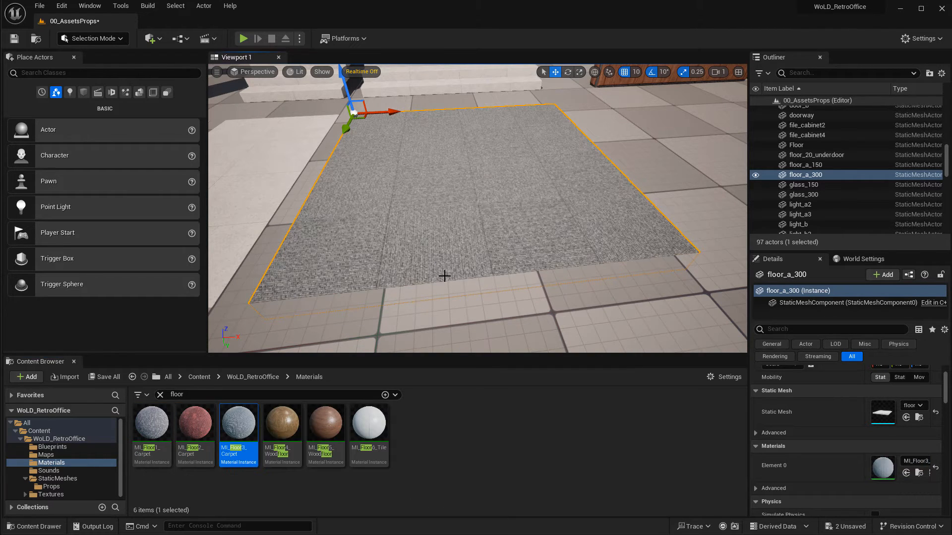
left_click_drag(282, 423, 419, 208)
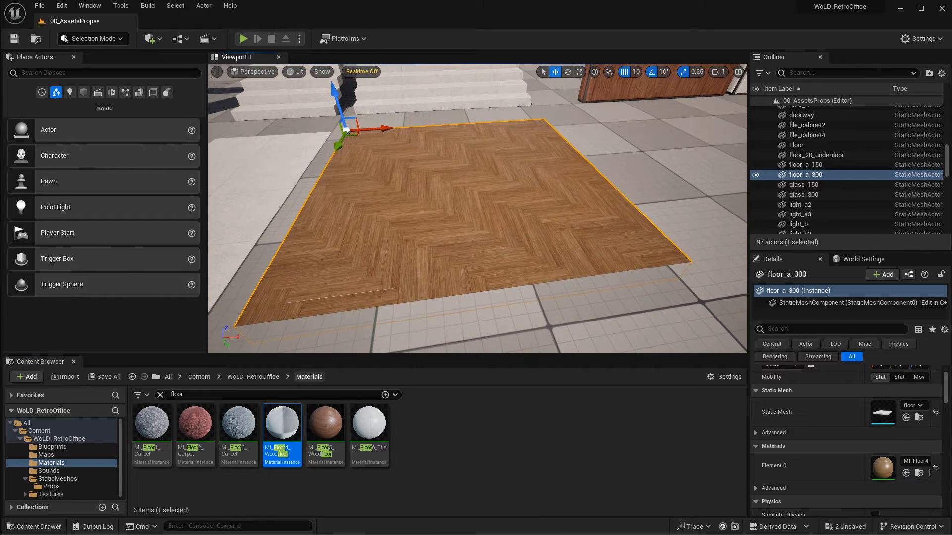
left_click_drag(326, 422, 535, 239)
left_click_drag(369, 423, 519, 323)
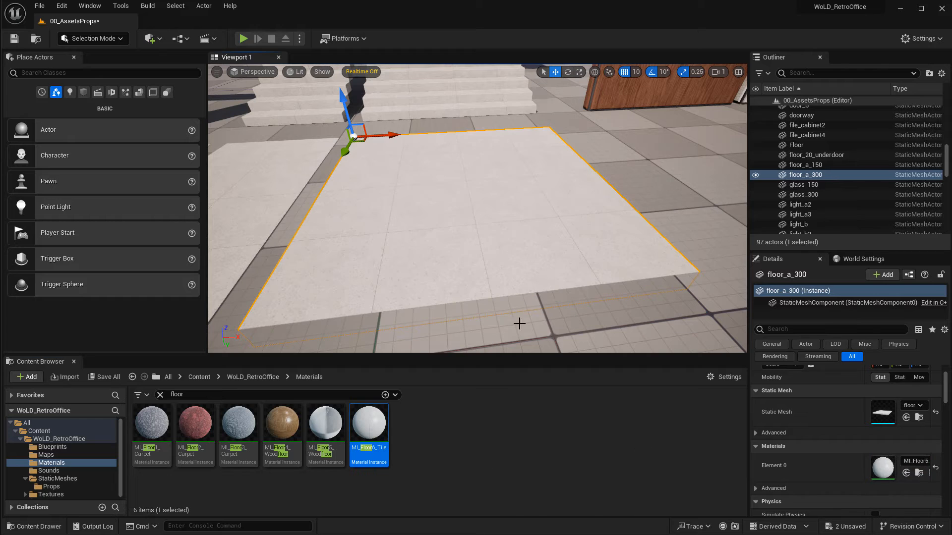
Apply the MI_Floor4 wood floor material to the right staircase.
scroll(537, 253, "down", 5)
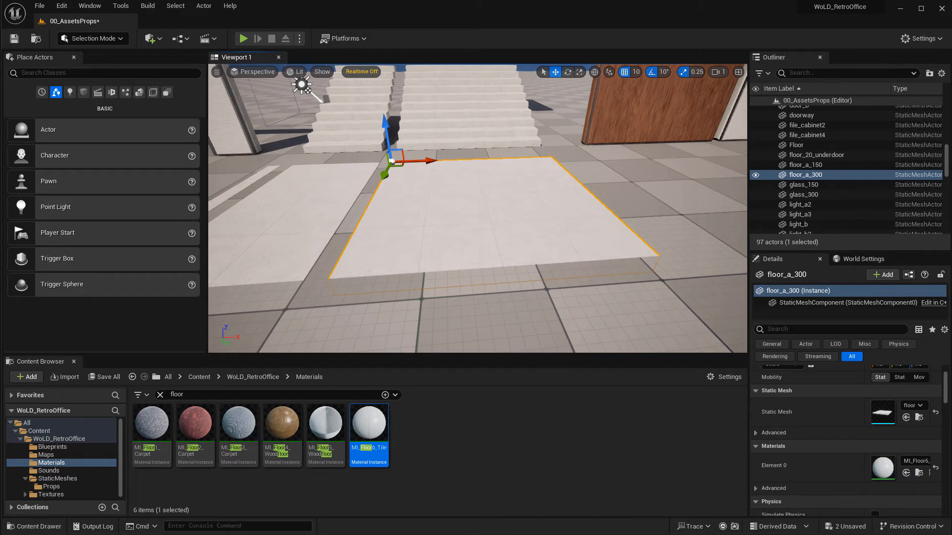
right_click_drag(493, 164, 474, 133)
key("w")
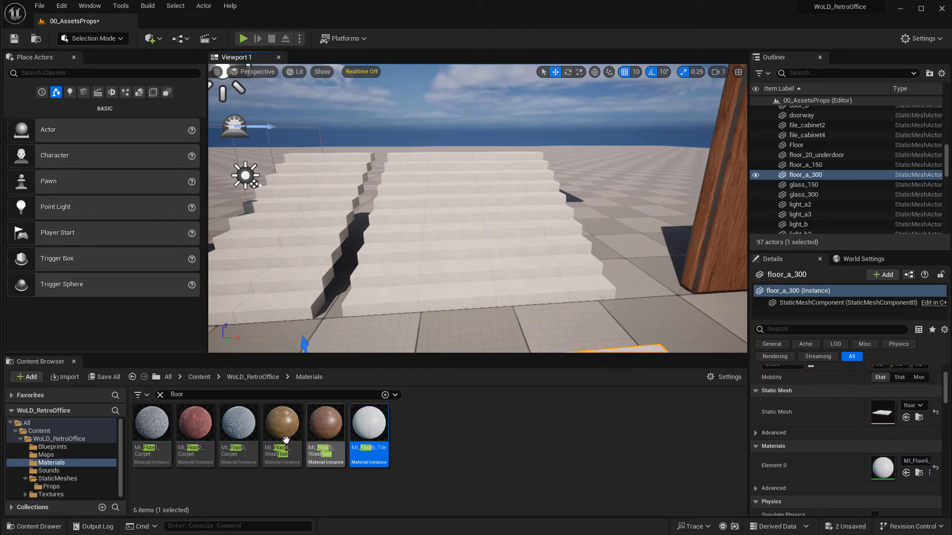
right_click_drag(454, 248, 444, 282)
left_click_drag(290, 431, 481, 248)
scroll(524, 258, "up", 3)
scroll(511, 255, "down", 3)
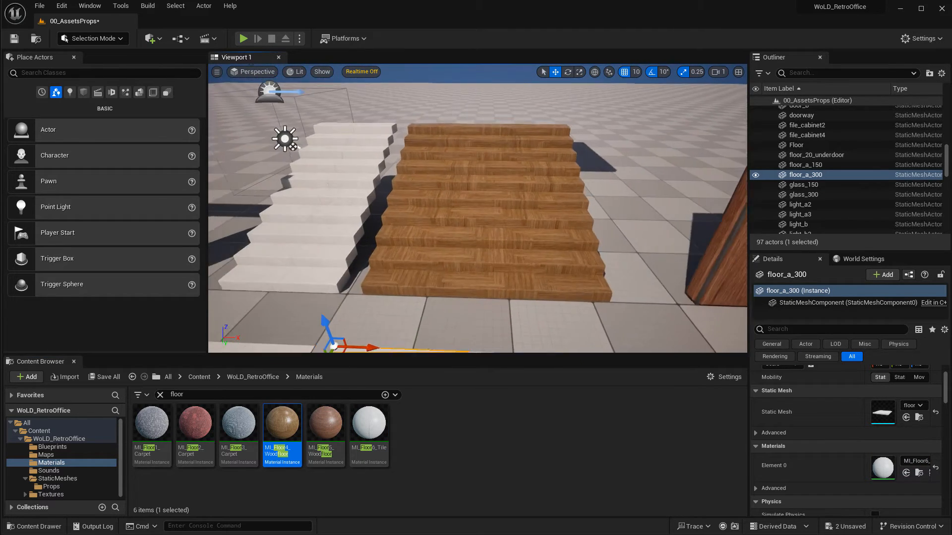
Try MI_Floor5 and MI_Floor3 on the staircase, then apply MI_Floor2_Carpet to it.
left_click_drag(325, 424, 449, 248)
right_click_drag(448, 248, 486, 253)
left_click_drag(239, 424, 401, 221)
right_click_drag(402, 221, 516, 251)
left_click_drag(195, 424, 421, 207)
left_click(514, 210)
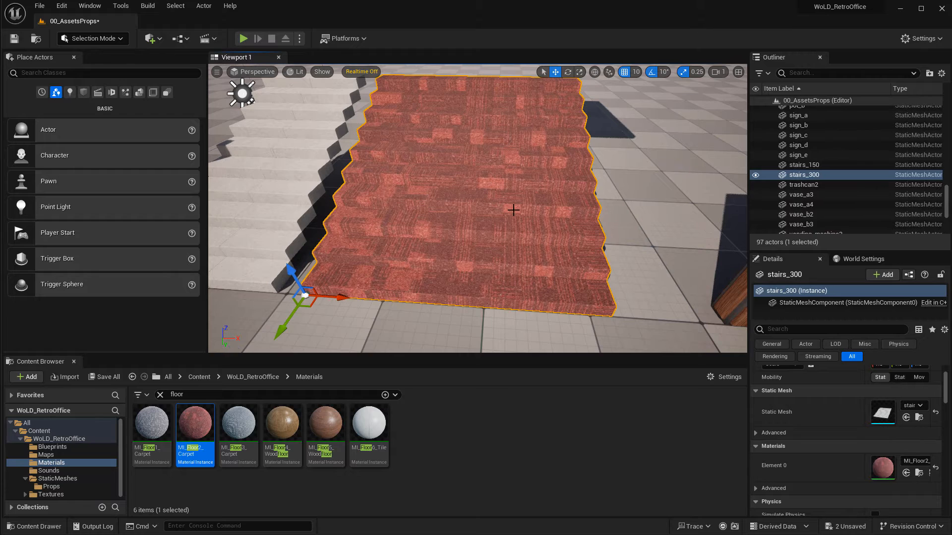
Filter the materials in the content browser by wall.
right_click_drag(638, 181, 709, 182)
scroll(588, 182, "up", 2)
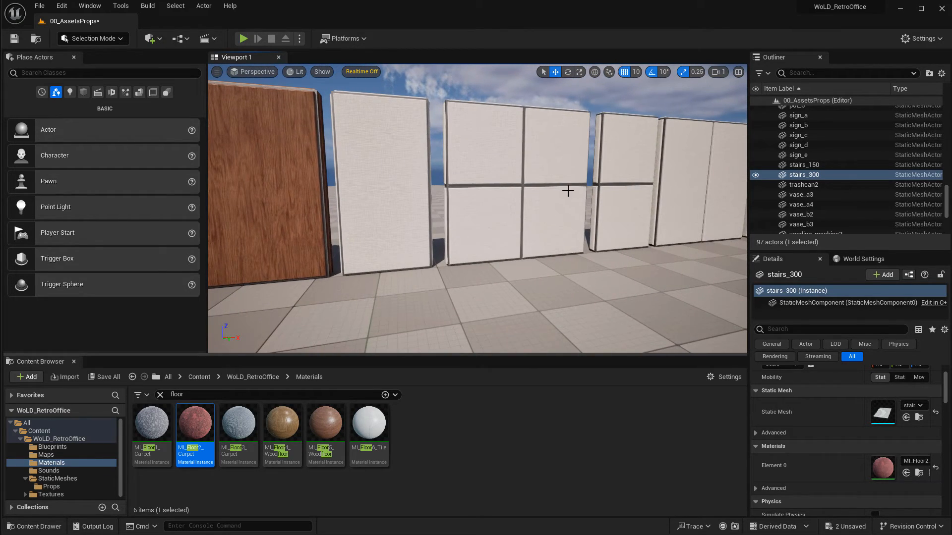
scroll(567, 190, "down", 3)
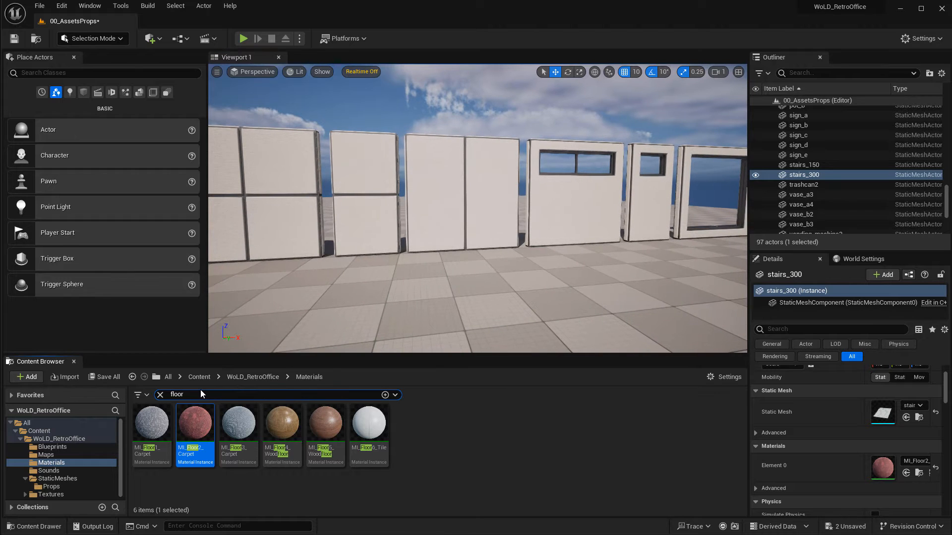
key("ctrl+a")
type("w")
type("all")
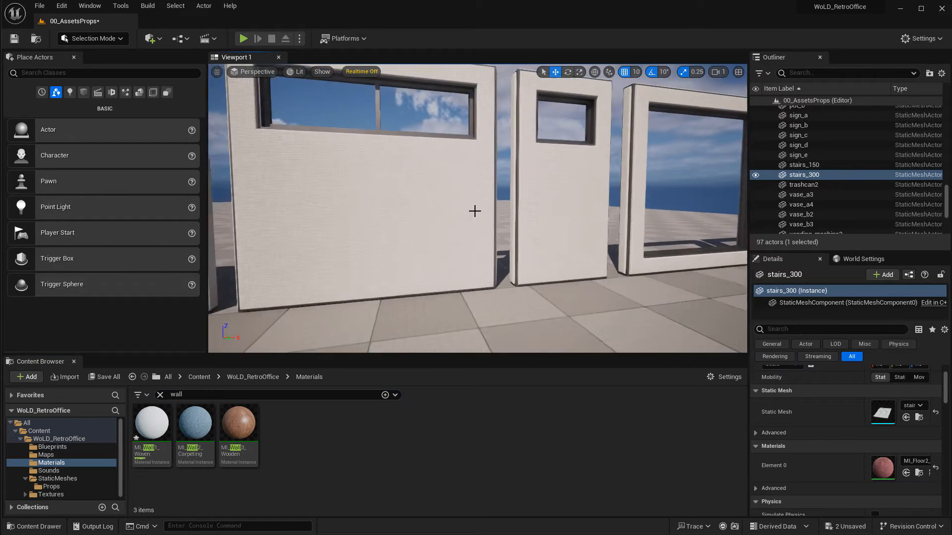
Apply MI_Wall2_Carpeting to the wall panel with the wide window.
right_click_drag(474, 211, 465, 204)
key("s")
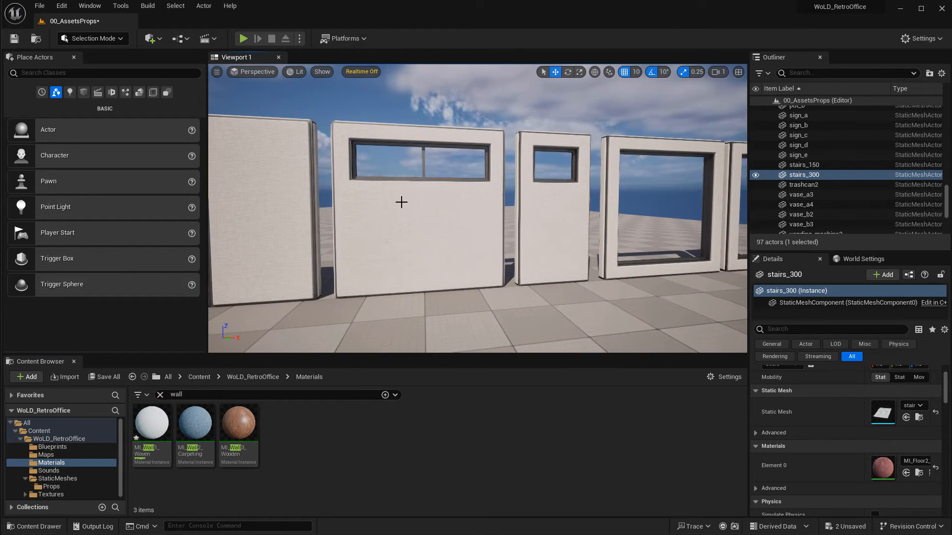
left_click_drag(195, 423, 429, 230)
mouse_move(473, 243)
right_mouse_down()
mouse_move(501, 243)
mouse_move(431, 242)
mouse_move(466, 242)
right_mouse_up()
key("w")
key("a")
key("s")
Apply MI_Wall3_Wooden to another wall panel in the props level.
left_click_drag(239, 423, 439, 213)
key("q")
mouse_move(471, 224)
right_mouse_down()
mouse_move(436, 226)
mouse_move(555, 232)
mouse_move(466, 240)
right_mouse_up()
key("w")
mouse_move(516, 210)
right_mouse_down()
mouse_move(504, 209)
mouse_move(590, 208)
mouse_move(585, 191)
mouse_move(501, 208)
right_mouse_up()
key("w")
key("e")
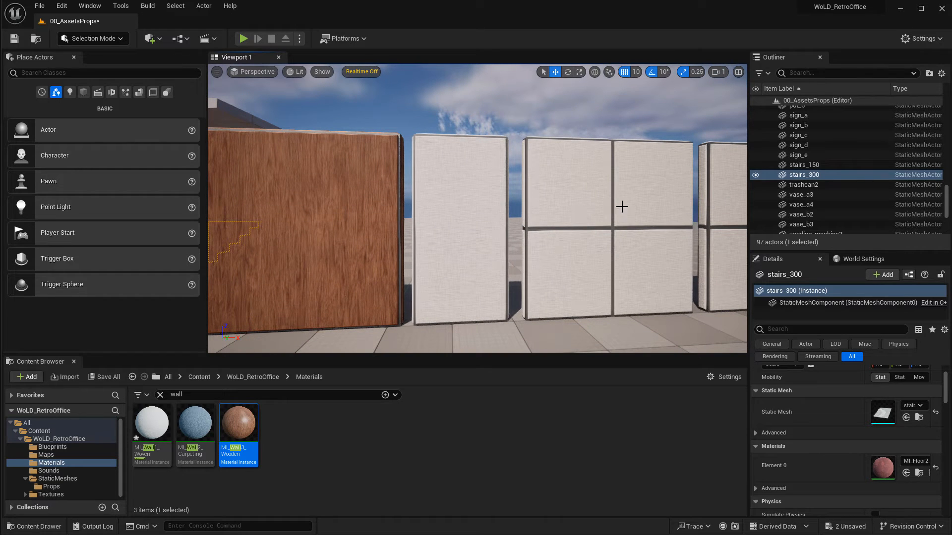
Select the four-panel wall and examine it up close.
left_click(648, 228)
key("f")
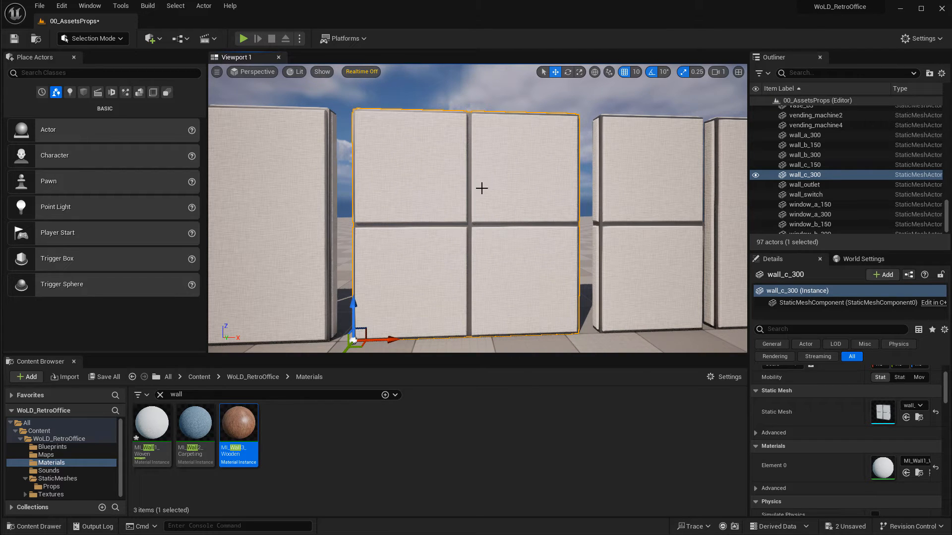
key("w")
right_click_drag(481, 188, 491, 141)
key("d")
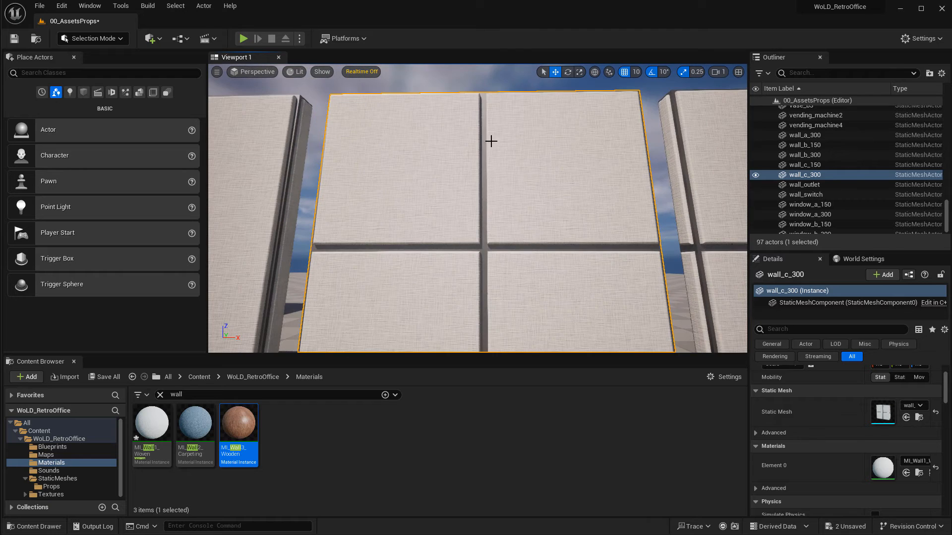
right_click_drag(505, 193, 387, 138)
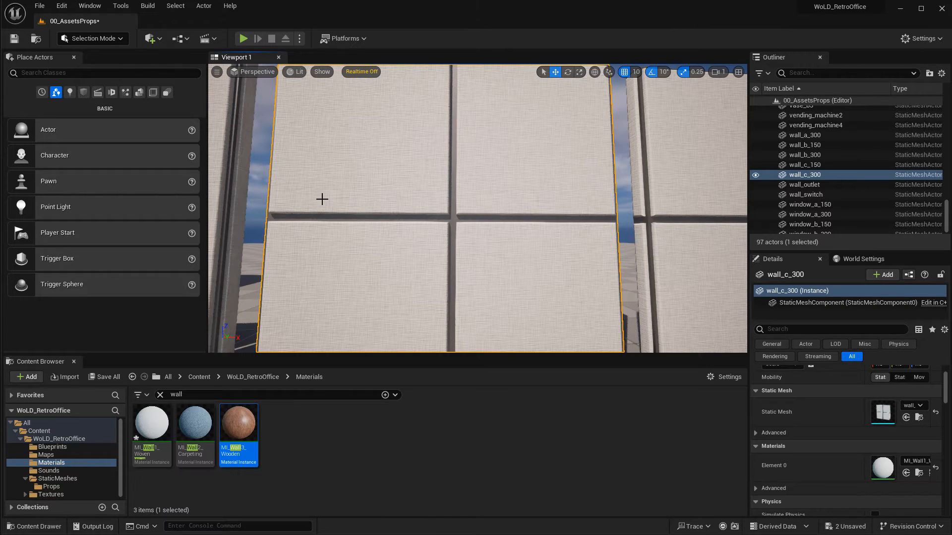
Open the MI_Wall1_WovenWallpaper material instance in its editor.
right_click_drag(431, 194, 410, 140)
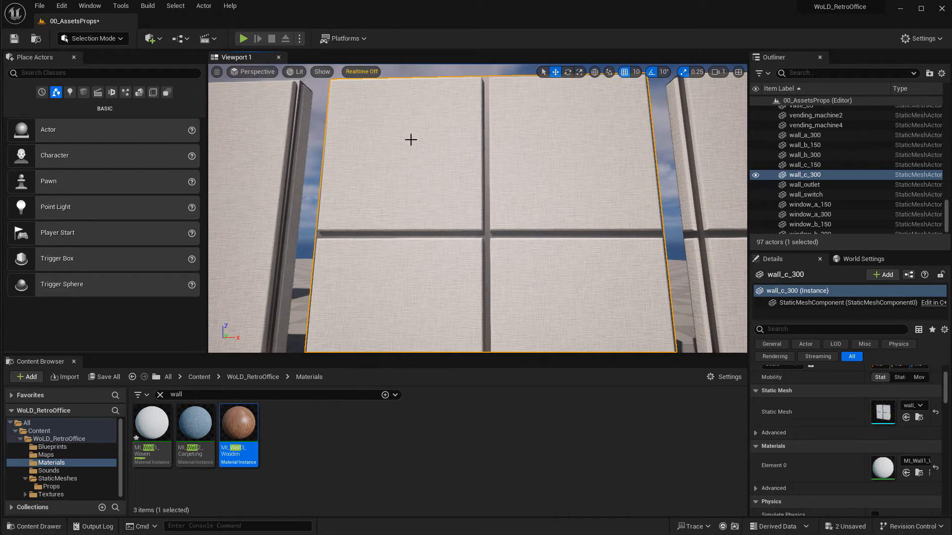
double_click(152, 425)
left_click_drag(448, 49, 667, 56)
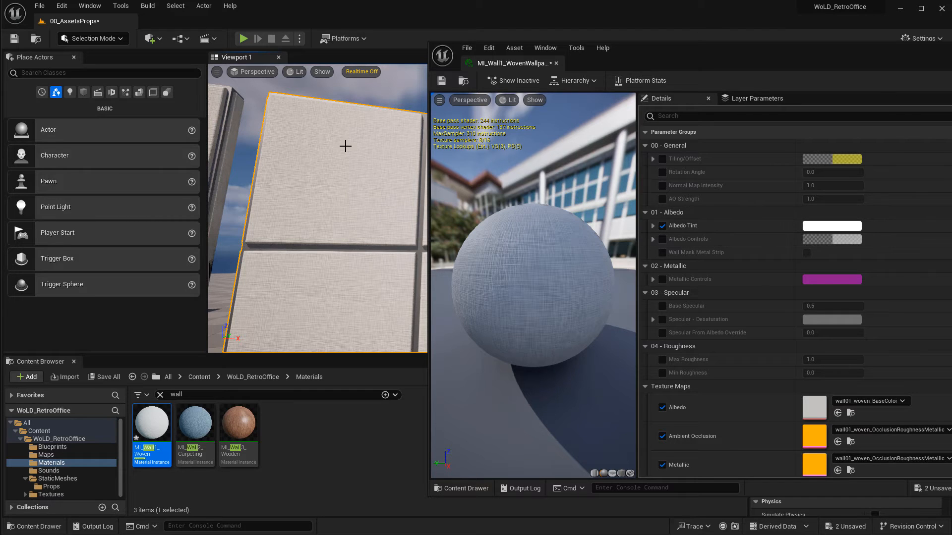
Enable the wallpaper's Albedo Tint override and pick a salmon red tint colour.
mouse_move(344, 147)
right_mouse_down()
mouse_move(343, 157)
mouse_move(346, 144)
right_mouse_up()
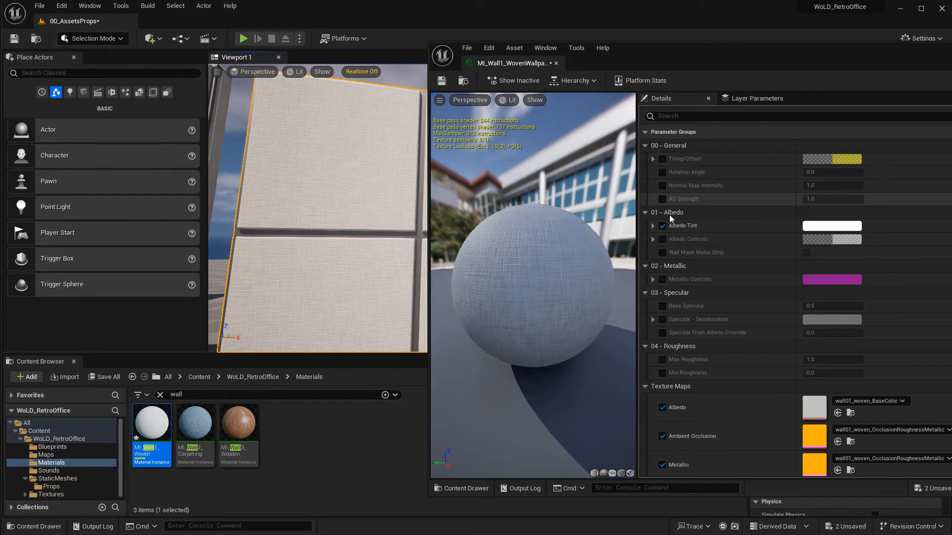
left_click(663, 226)
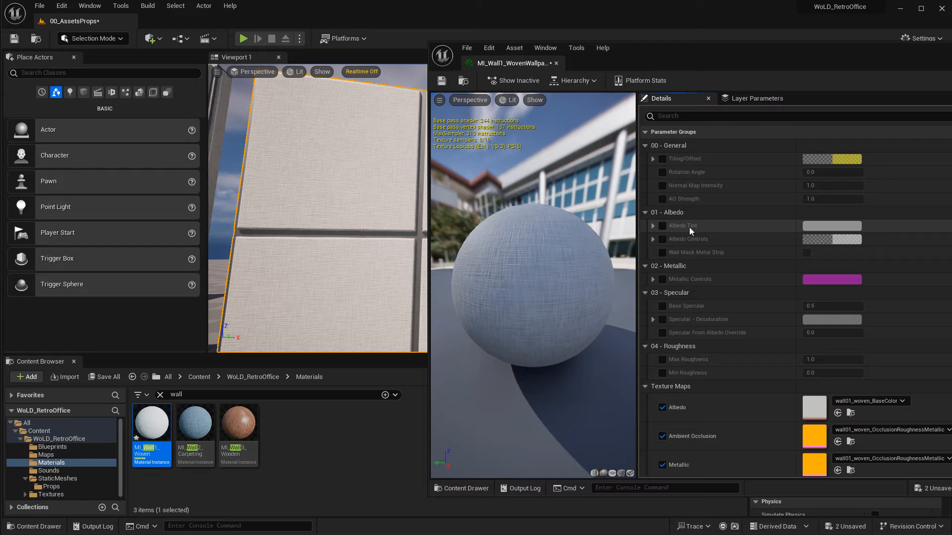
left_click(660, 226)
left_click(819, 230)
left_click_drag(704, 233, 660, 96)
left_click(630, 161)
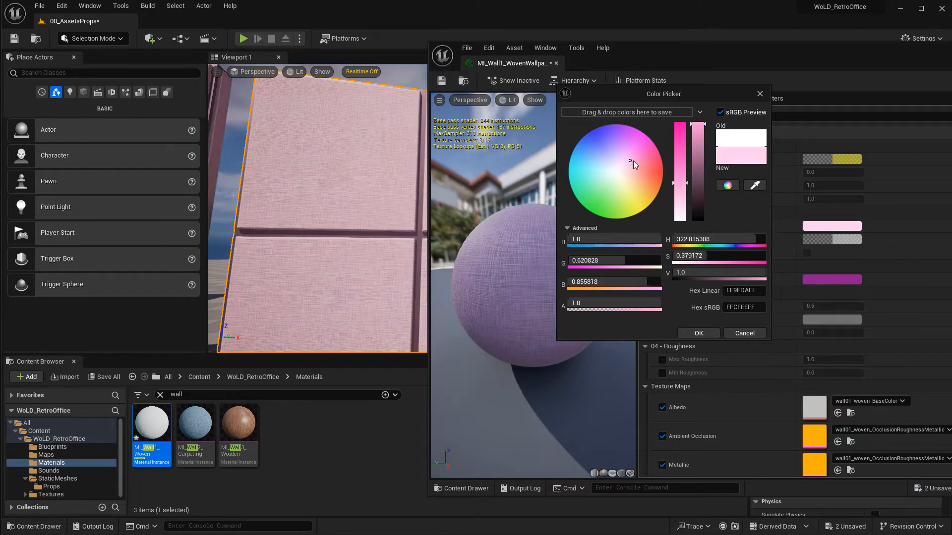
left_click_drag(633, 161, 651, 174)
left_click(704, 333)
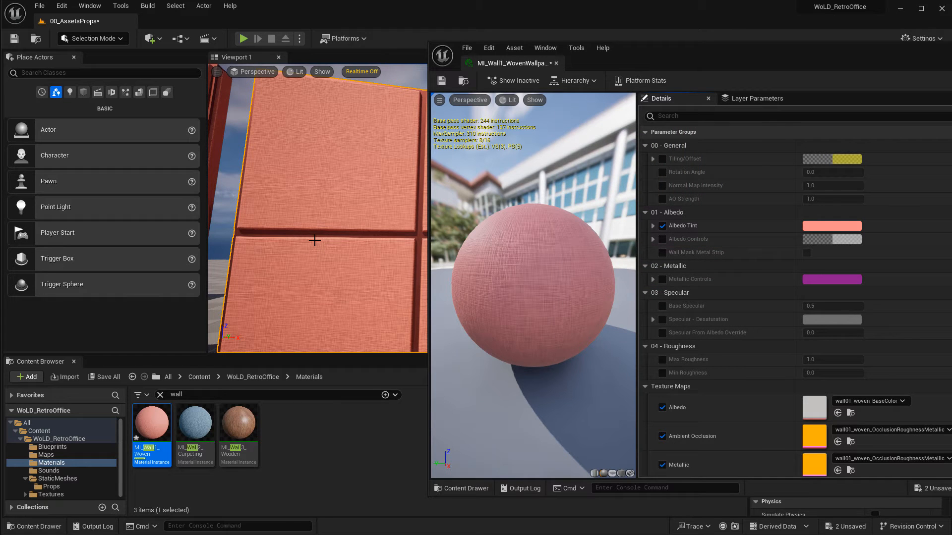
Enable the Wall Mask Metal Strip override and switch it on, inspecting the wall's strips up close.
left_click_drag(429, 254, 443, 252)
mouse_move(378, 202)
right_mouse_down()
mouse_move(407, 216)
mouse_move(389, 190)
right_mouse_up()
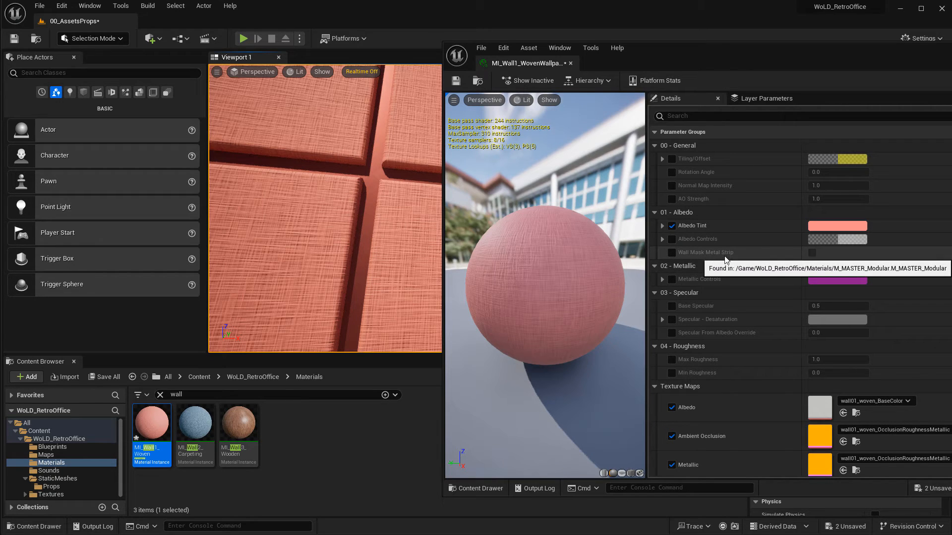
left_click(672, 252)
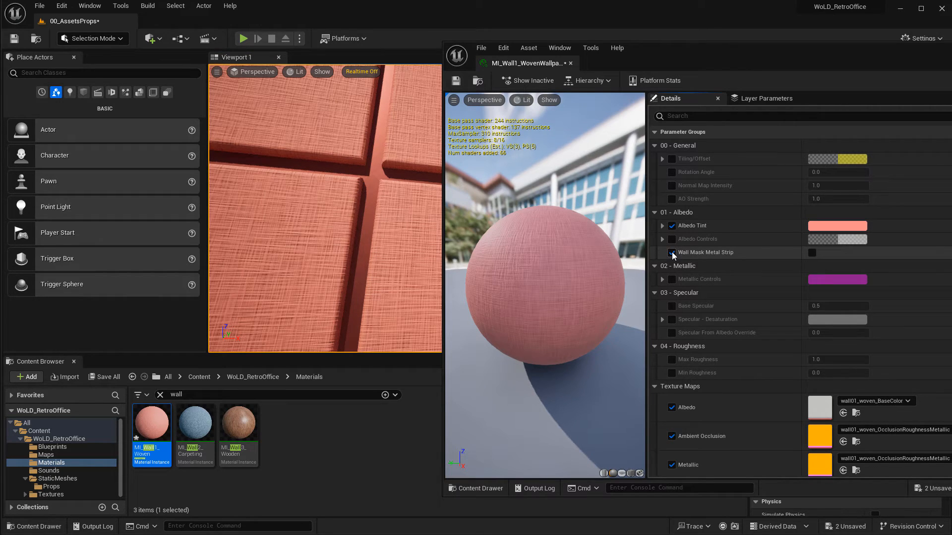
left_click(811, 253)
scroll(393, 157, "up", 3)
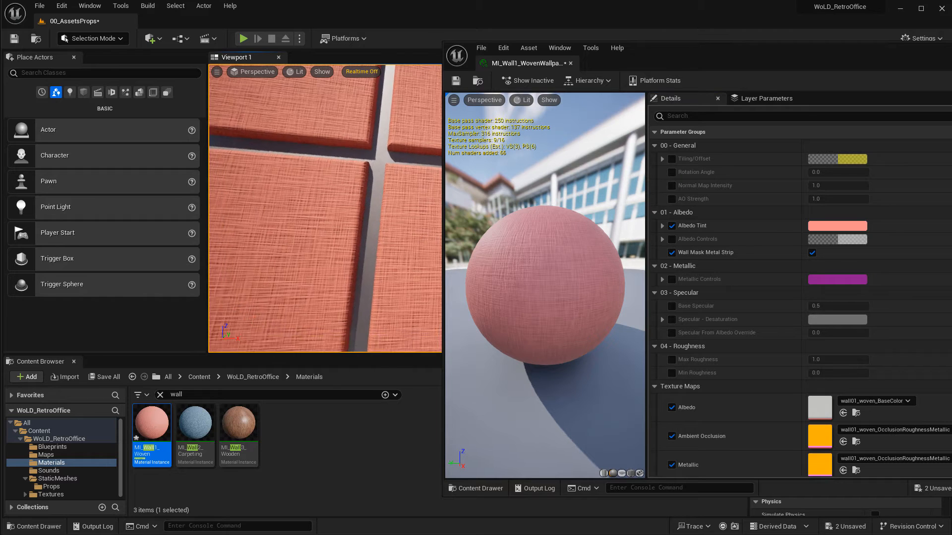
right_click_drag(397, 204, 344, 142)
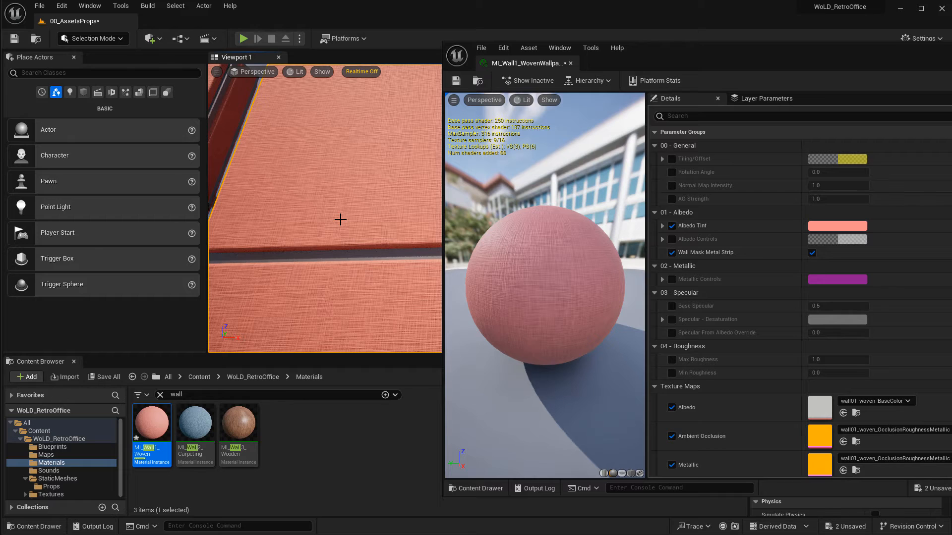
right_click_drag(340, 219, 382, 188)
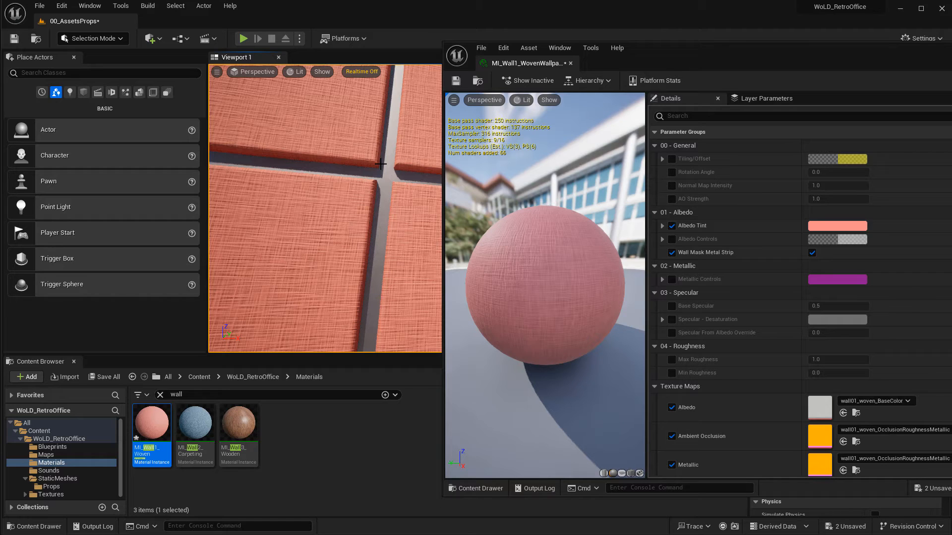
Enable the Wooden Trim option on the wallpaper material and inspect the trim on the wall.
scroll(709, 270, "down", 8)
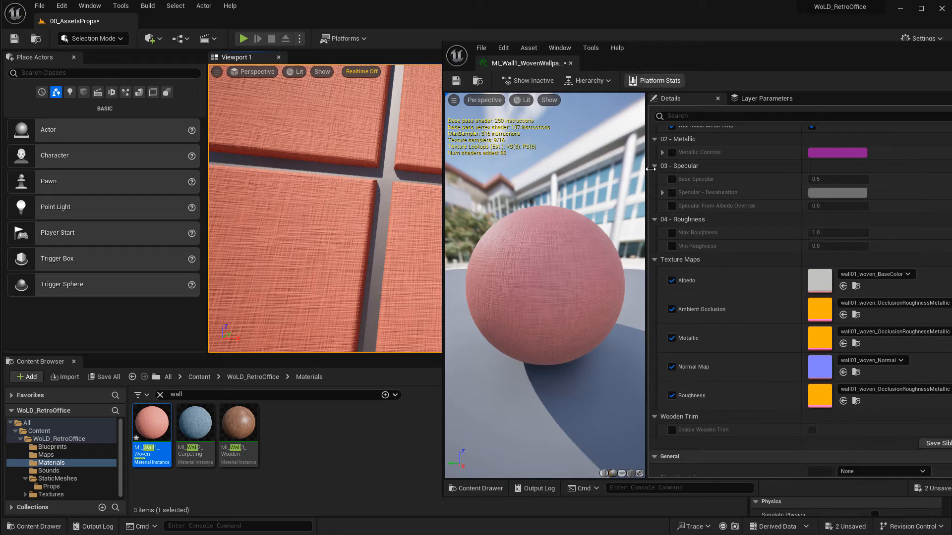
scroll(733, 259, "down", 3)
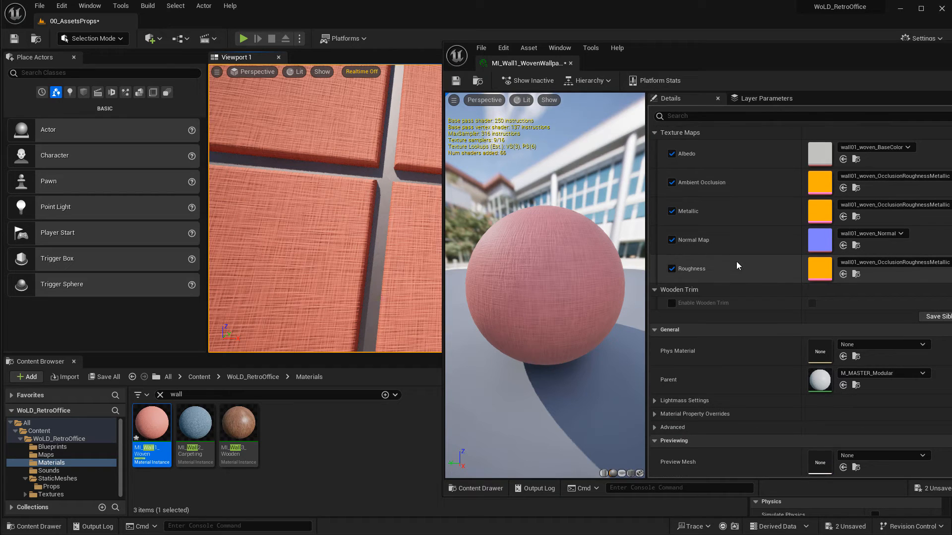
left_click(671, 303)
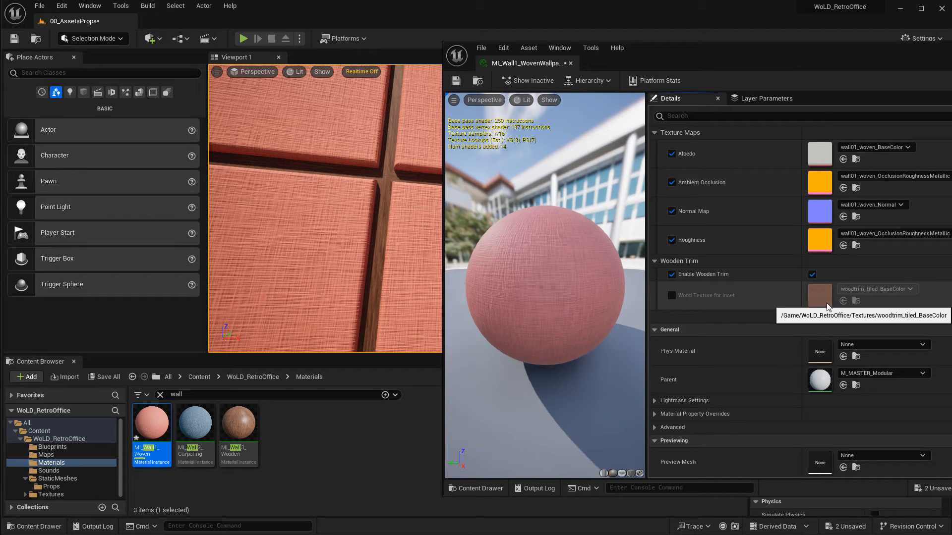
right_click_drag(377, 191, 389, 166)
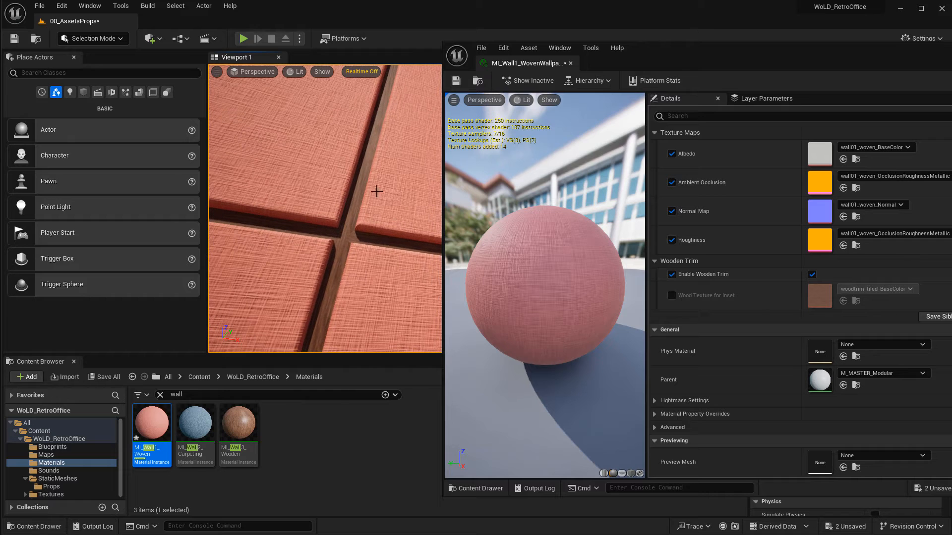
right_click_drag(374, 128, 370, 245)
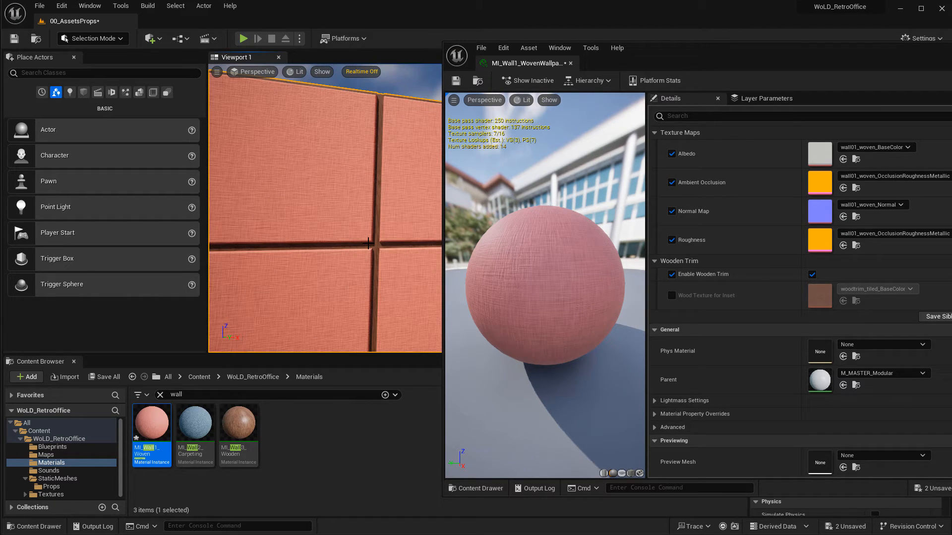
Turn off Wooden Trim, Wall Mask Metal Strip and Albedo Tint overrides, then close the material editor.
left_click(812, 274)
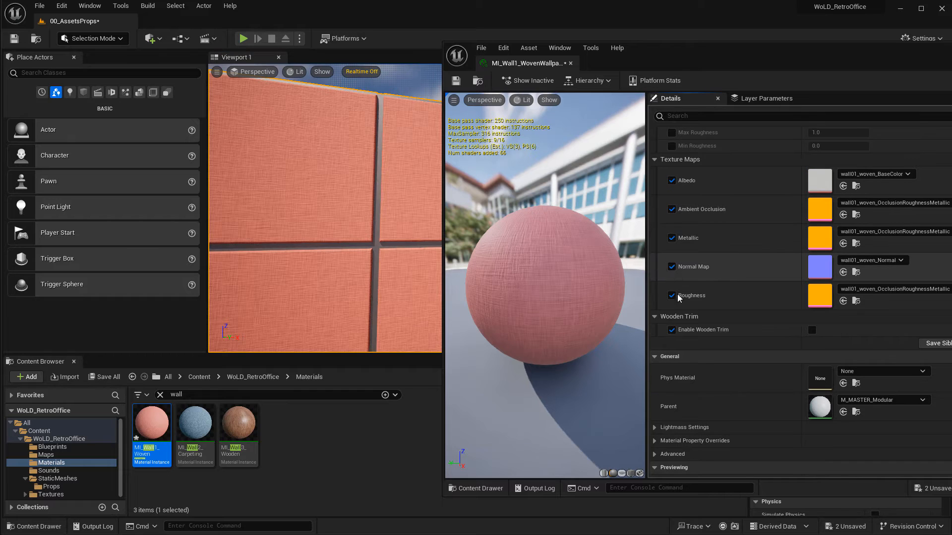
left_click(671, 330)
scroll(803, 312, "up", 4)
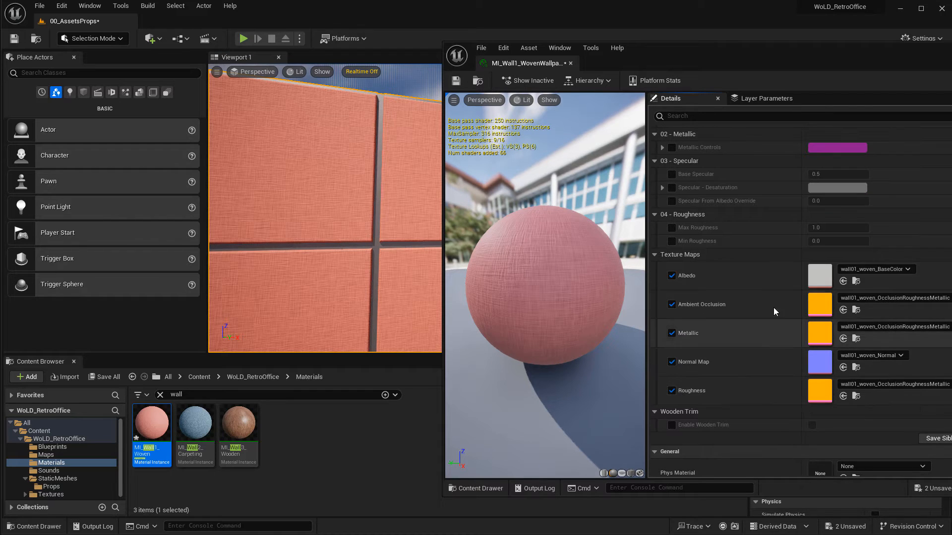
scroll(843, 293, "up", 5)
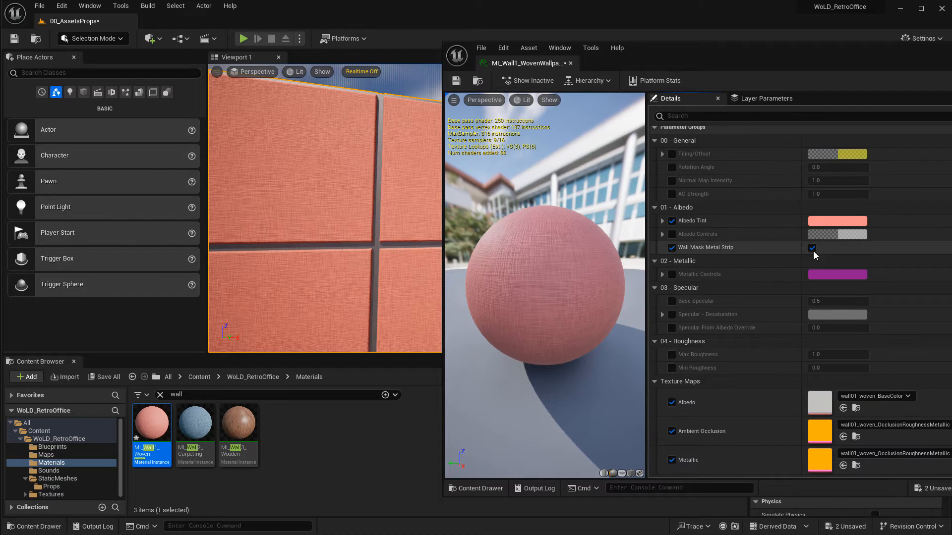
left_click(813, 247)
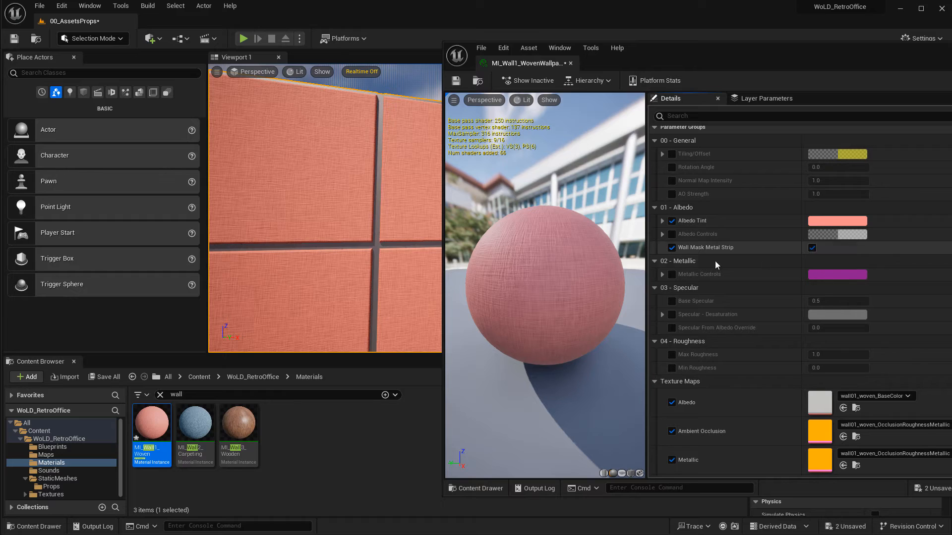
left_click(672, 248)
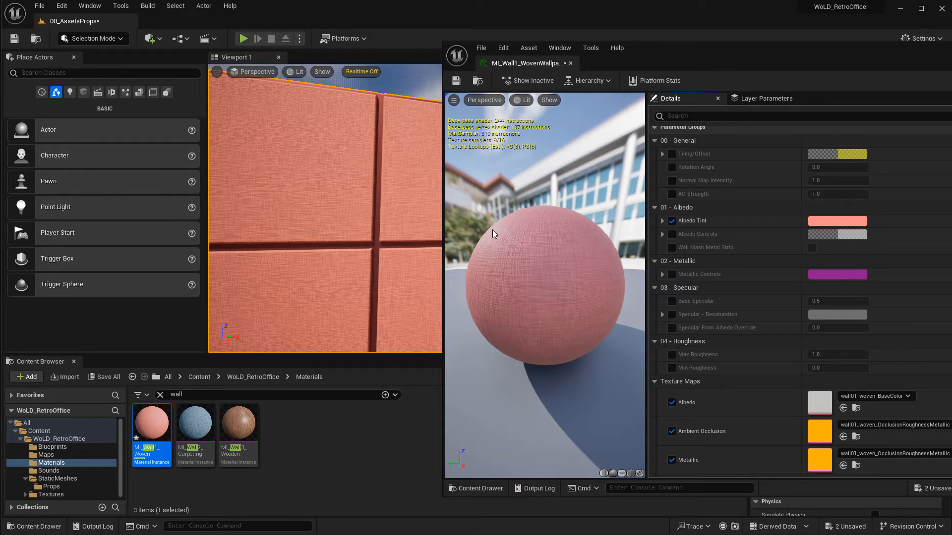
left_click(838, 221)
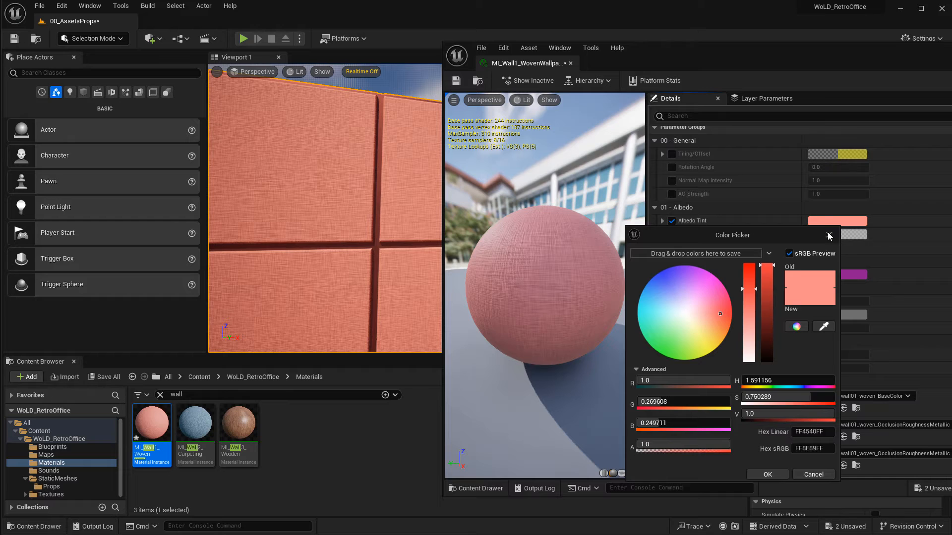
left_click(829, 236)
left_click(671, 221)
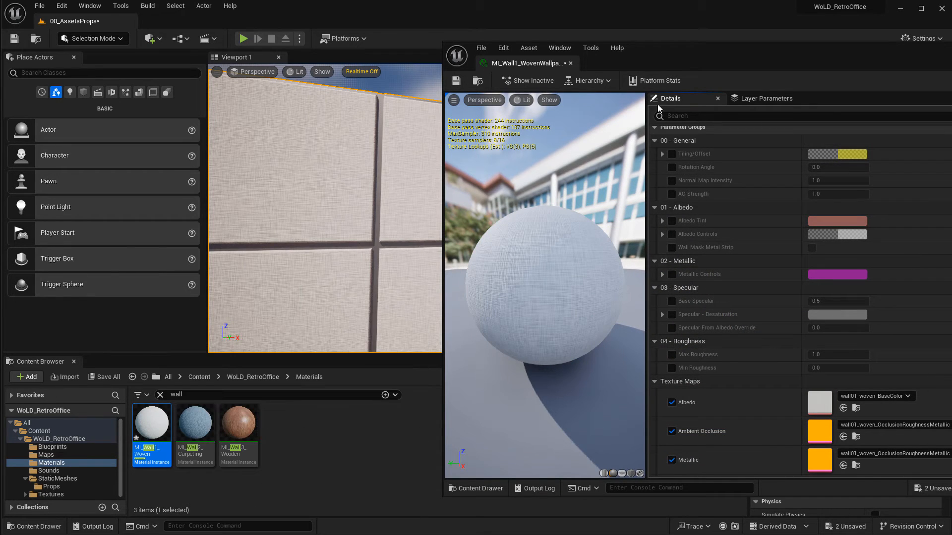
left_click_drag(680, 52, 524, 45)
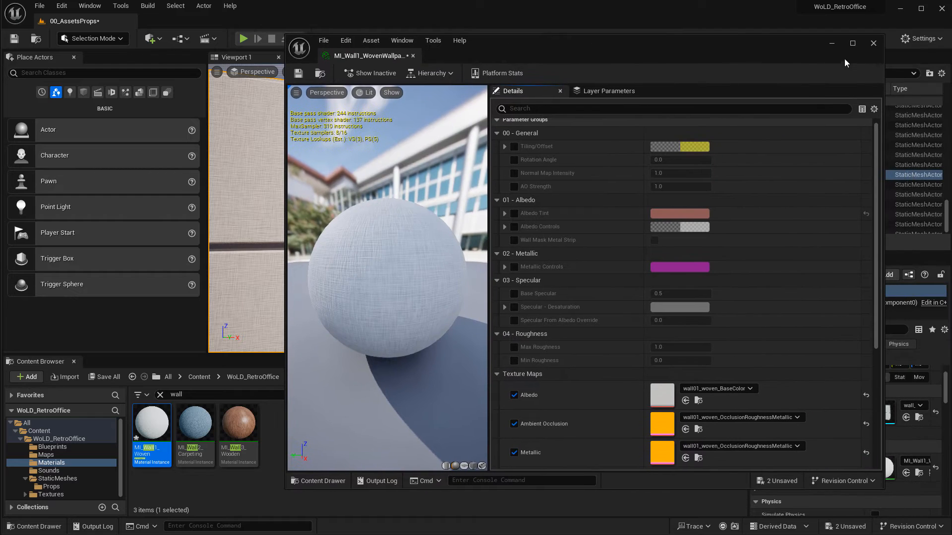
left_click(873, 43)
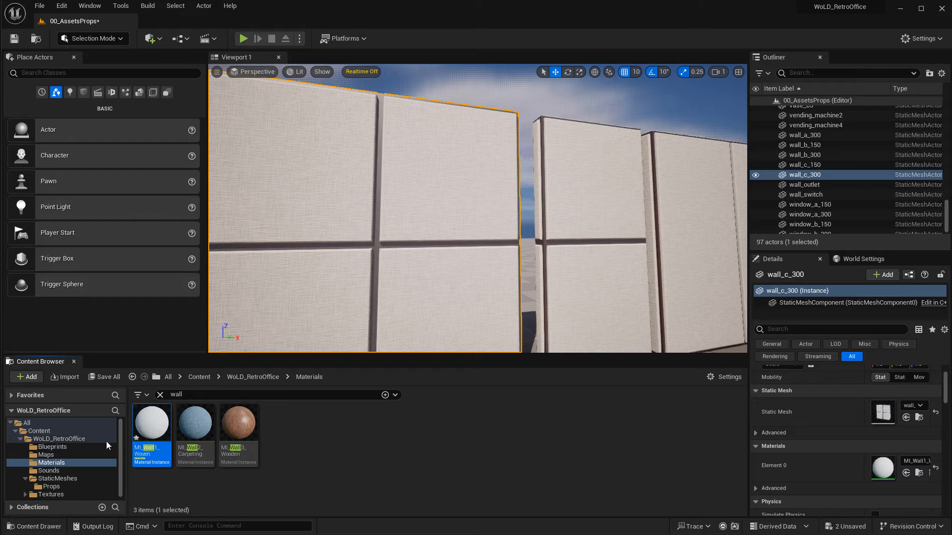
Duplicate MI_Wall1_WovenWallpaper and apply the copy to the four-panel wall.
right_click(150, 422)
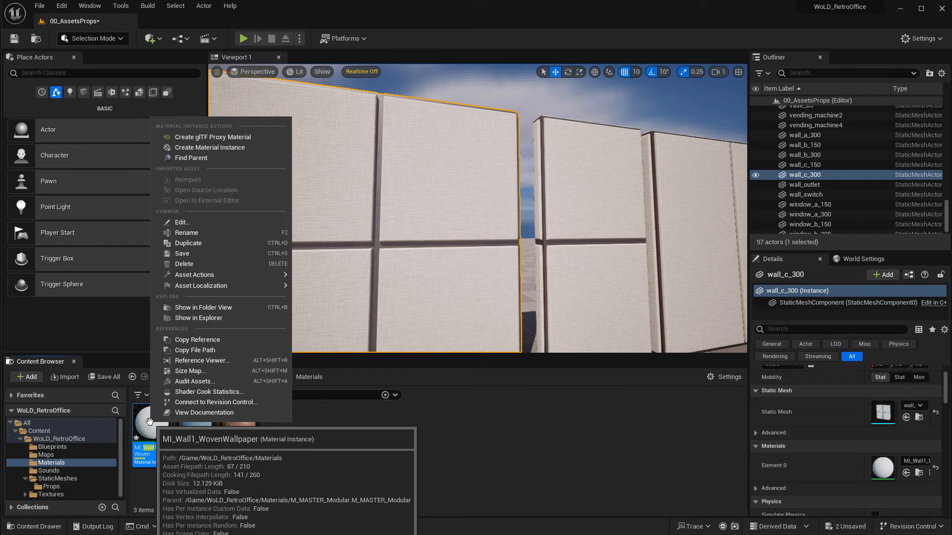
left_click(219, 243)
left_click_drag(203, 449, 218, 450)
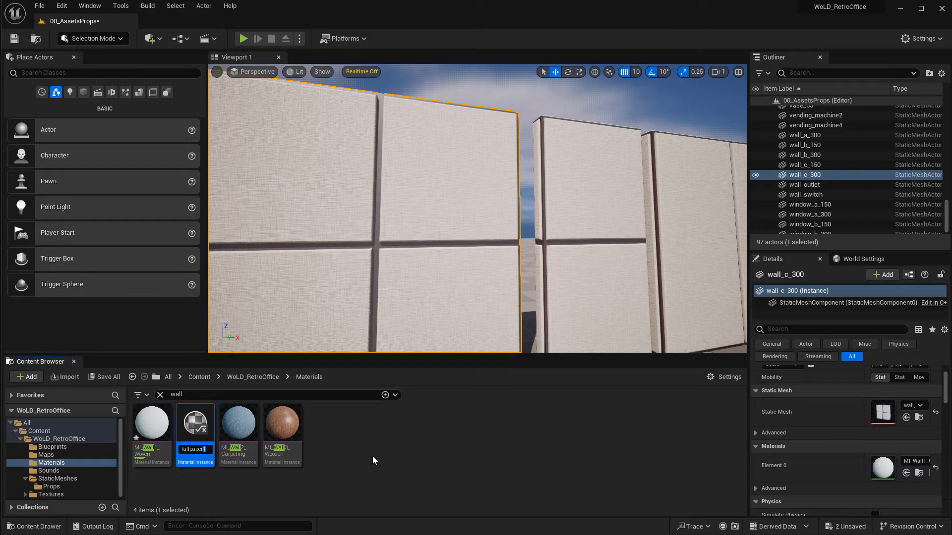
key("Return")
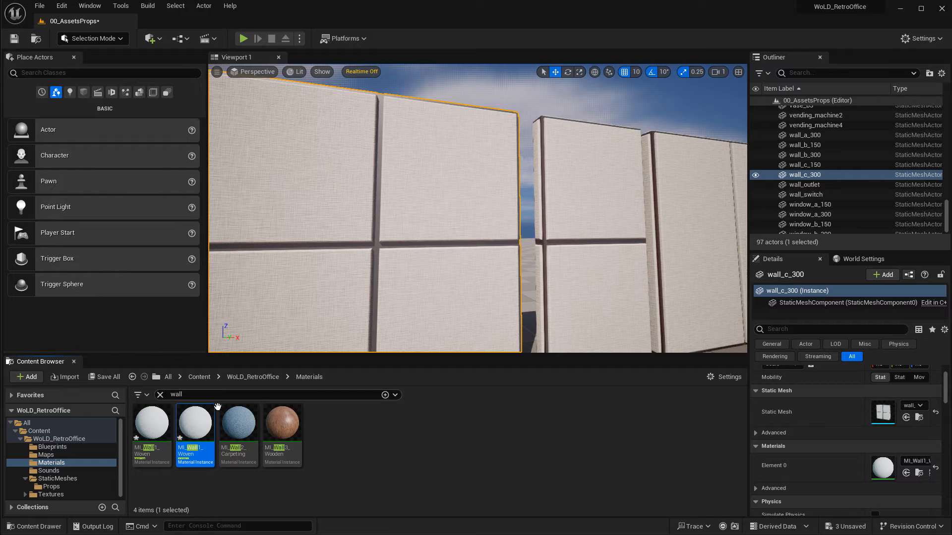
left_click_drag(199, 423, 371, 214)
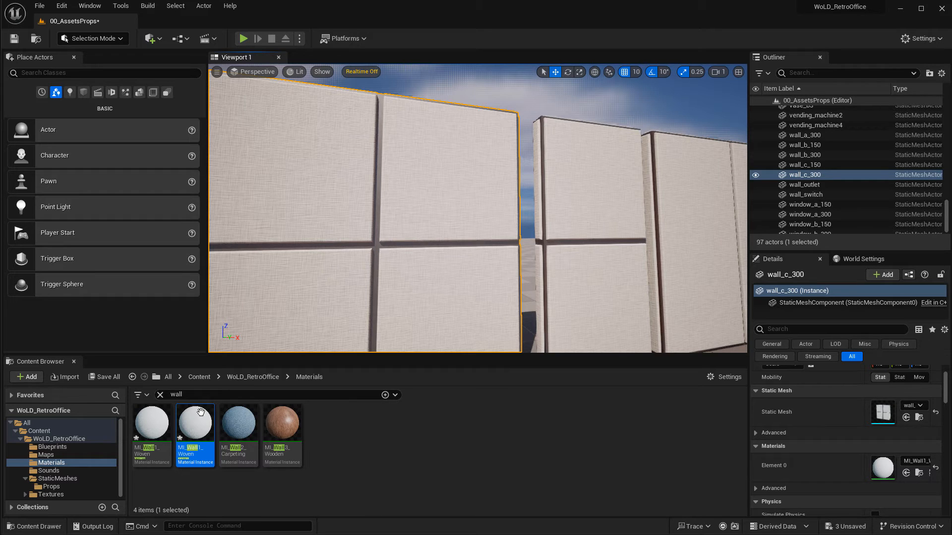
Open the duplicated material and enable Albedo Tint with a blue colour, sRGB hex 949EFFFF.
double_click(195, 425)
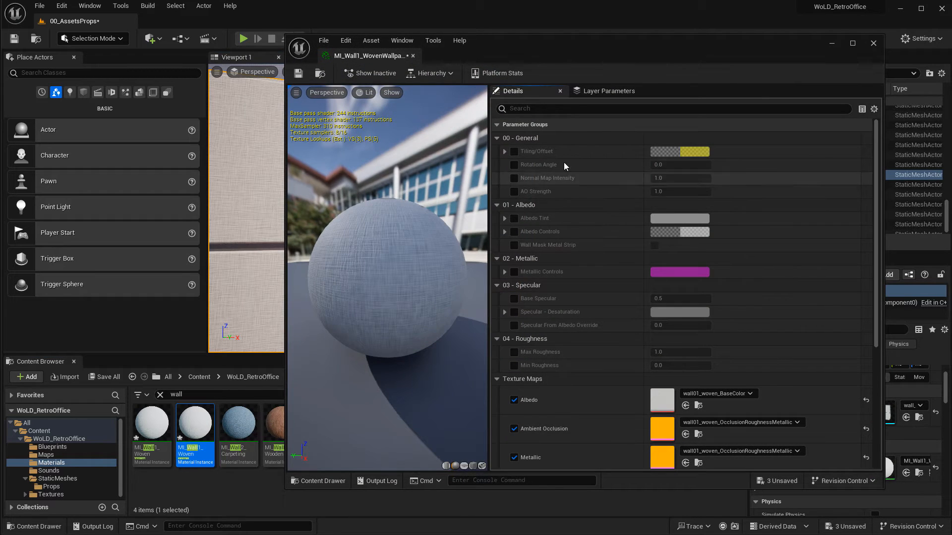
left_click(514, 218)
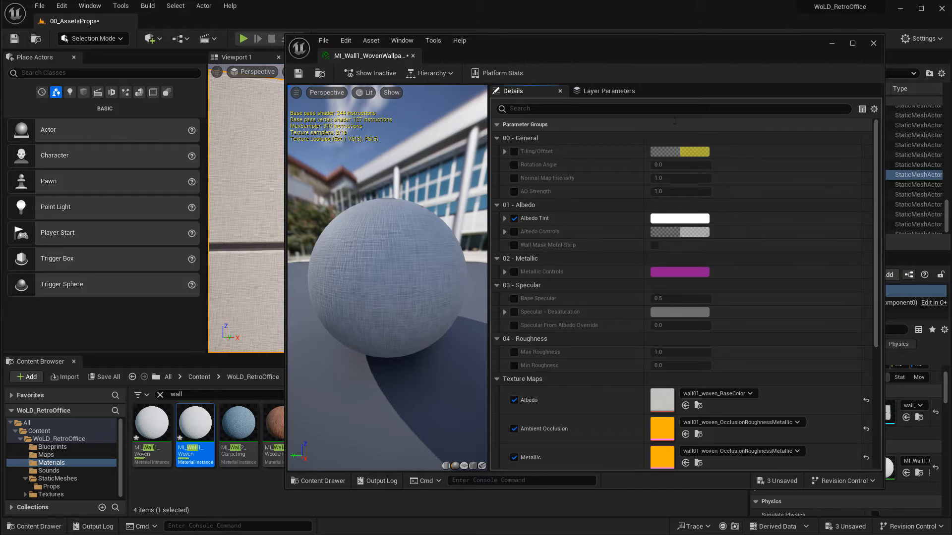
left_click(691, 219)
left_click(731, 282)
left_click(730, 281)
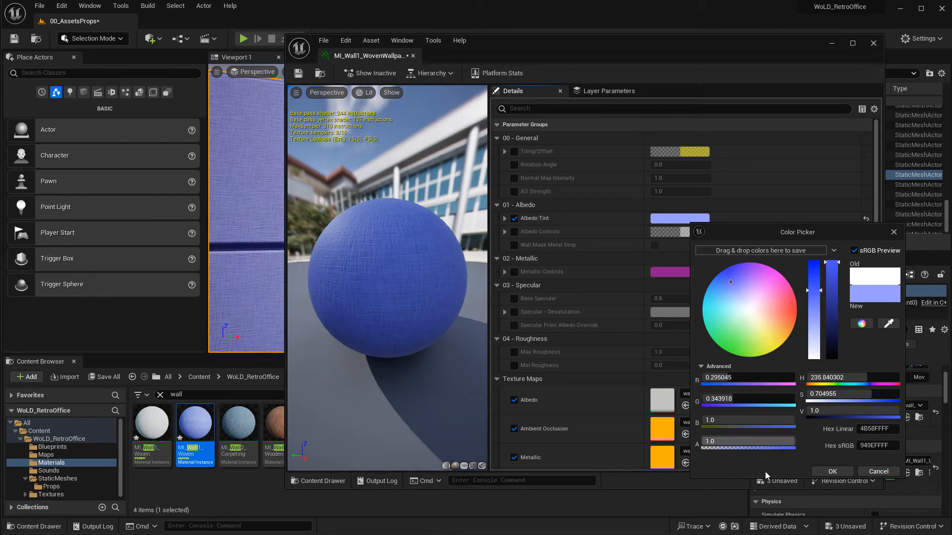
left_click(839, 471)
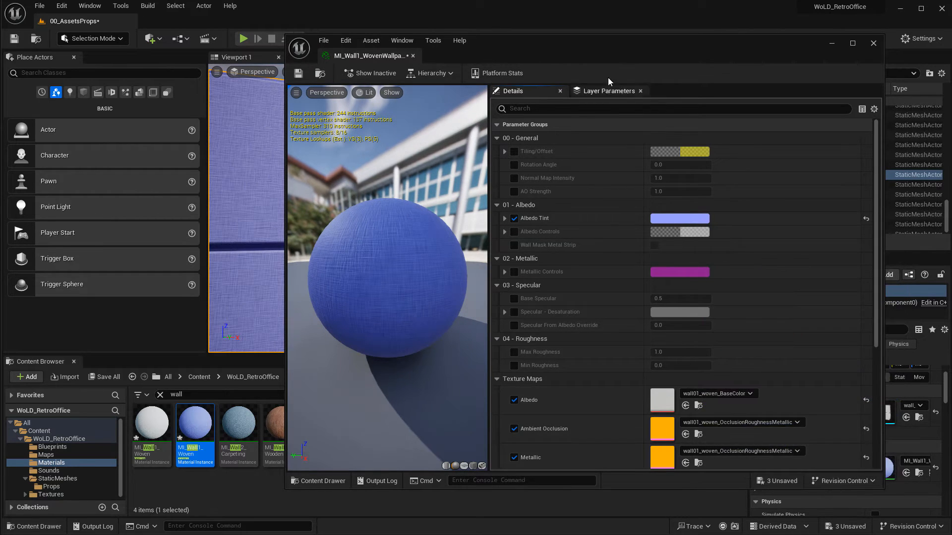
left_click_drag(597, 52, 946, 55)
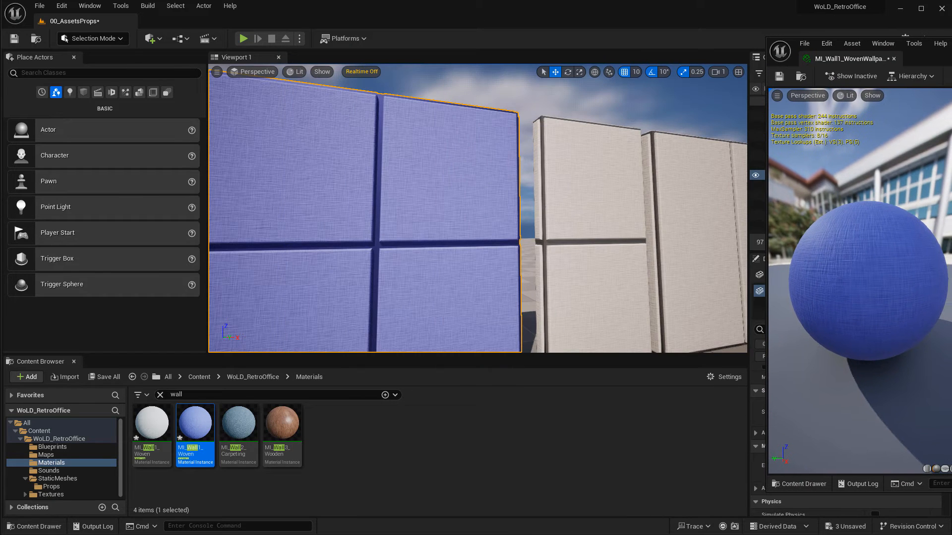
key("s")
right_click_drag(667, 157, 650, 156)
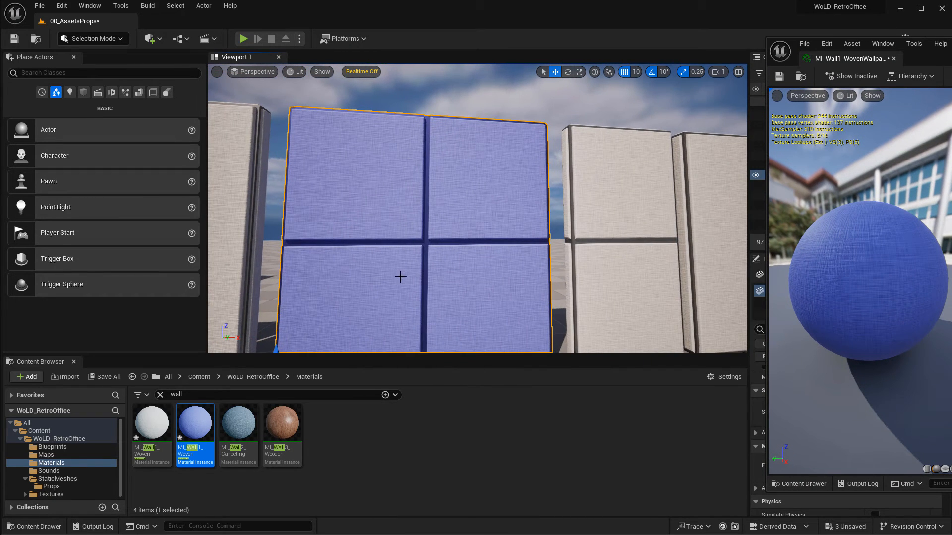
Close the material editor and reset the four-panel wall's material to its default.
right_click_drag(517, 198, 589, 199)
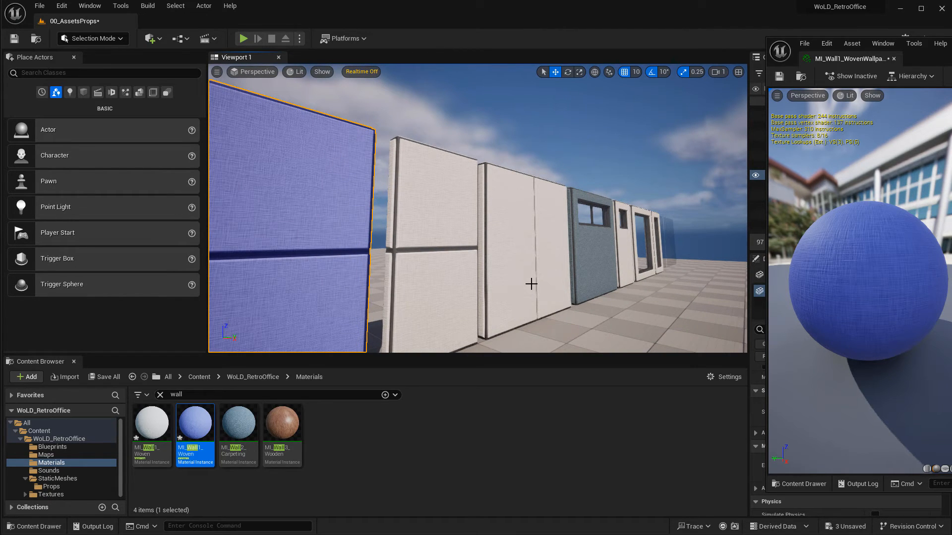
left_click_drag(951, 54, 509, 55)
left_click(697, 47)
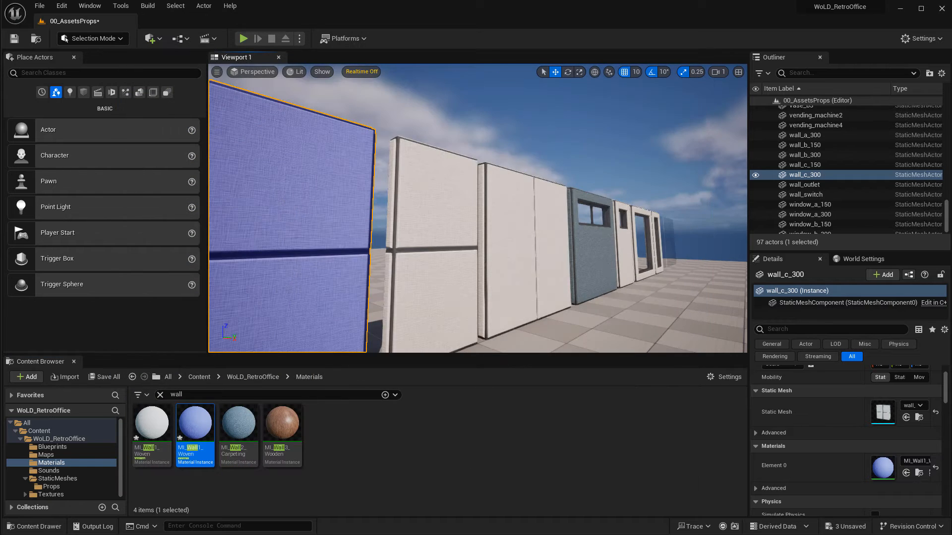
key("f")
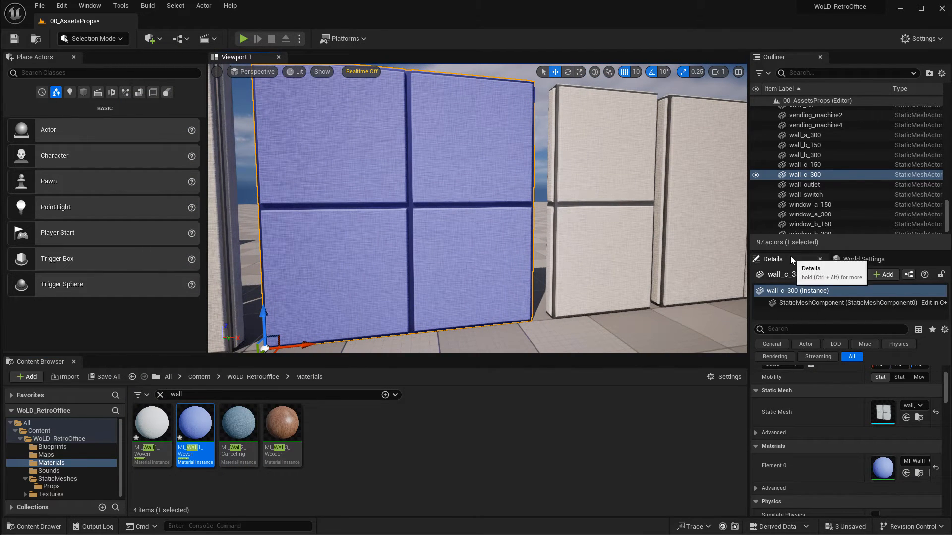
left_click(936, 470)
Filter the materials for floor and apply MI_Floor5_Woodfloor to the floor plane near the stairs.
right_click_drag(504, 233, 485, 283)
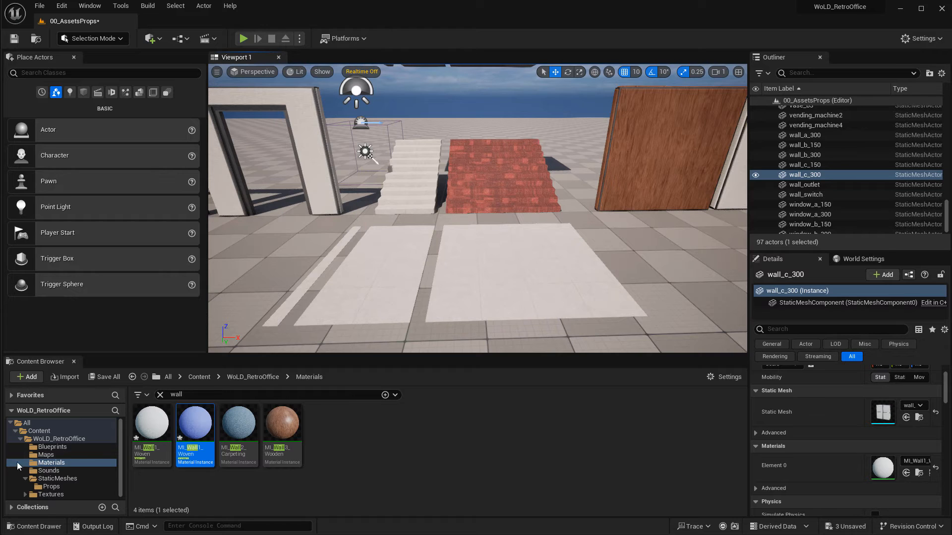
double_click(177, 394)
type("floor")
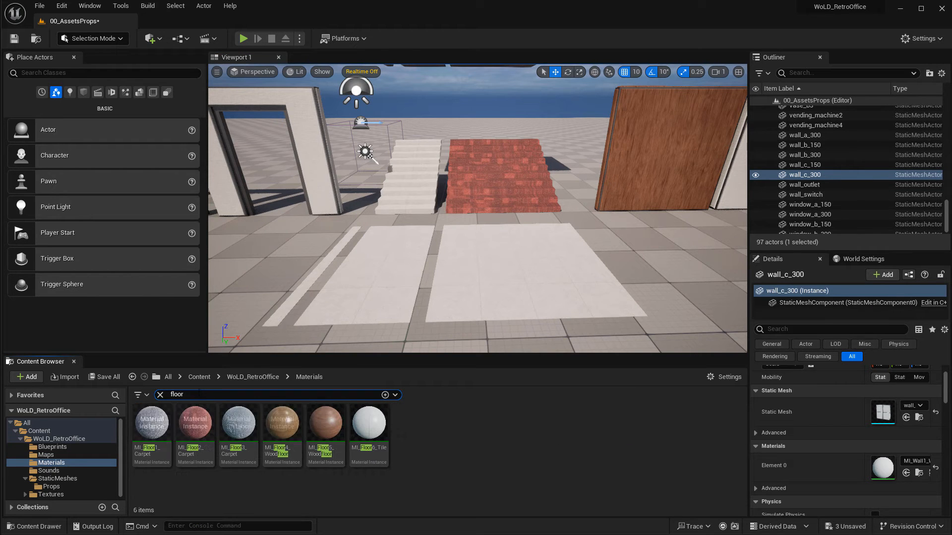
right_click_drag(479, 258, 520, 248)
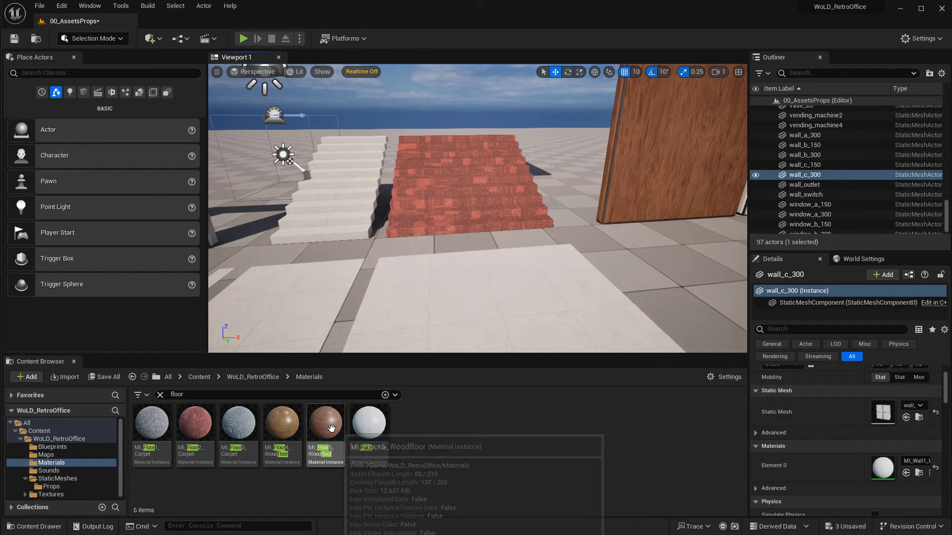
left_click_drag(331, 426, 491, 312)
right_click_drag(491, 313, 431, 367)
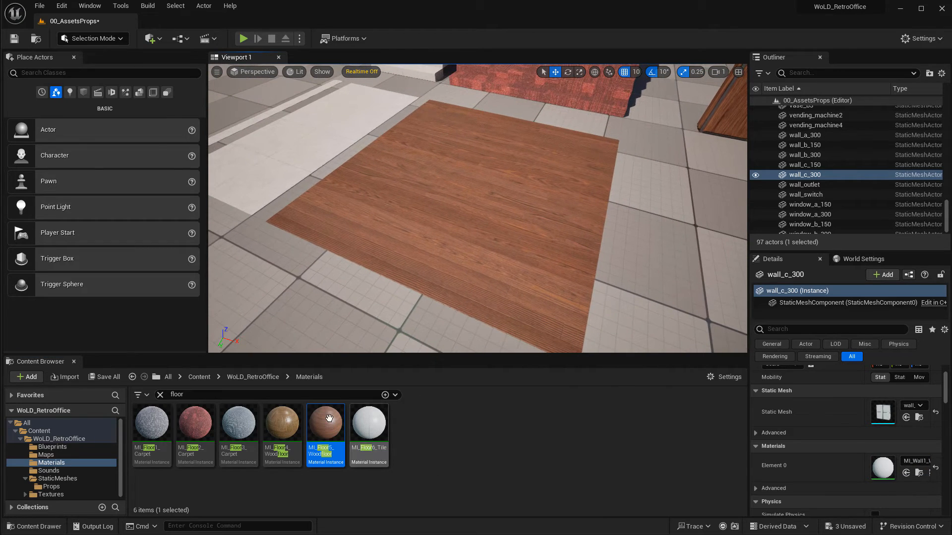
Open MI_Floor5_Woodfloor to review its parameters, then close it.
double_click(325, 424)
left_click_drag(408, 52, 622, 56)
right_click_drag(247, 179, 282, 183)
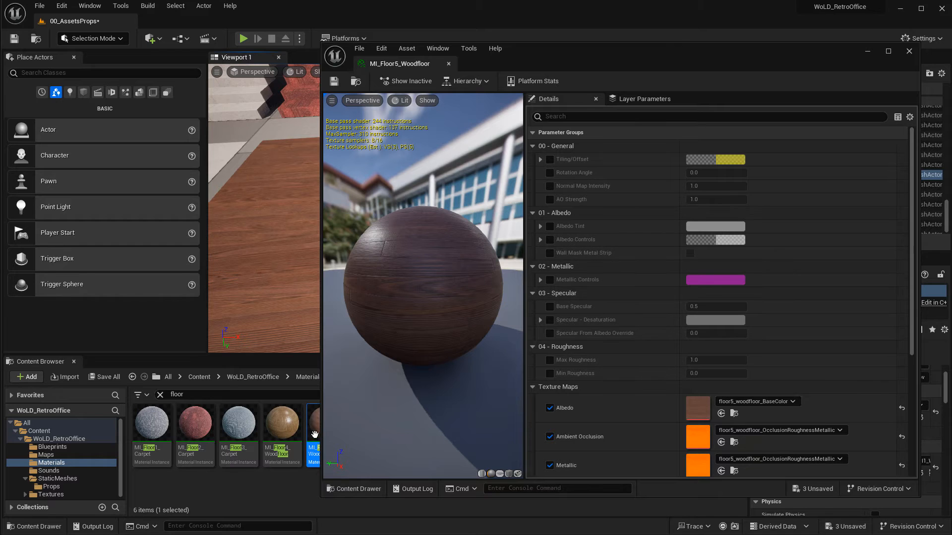
mouse_move(316, 434)
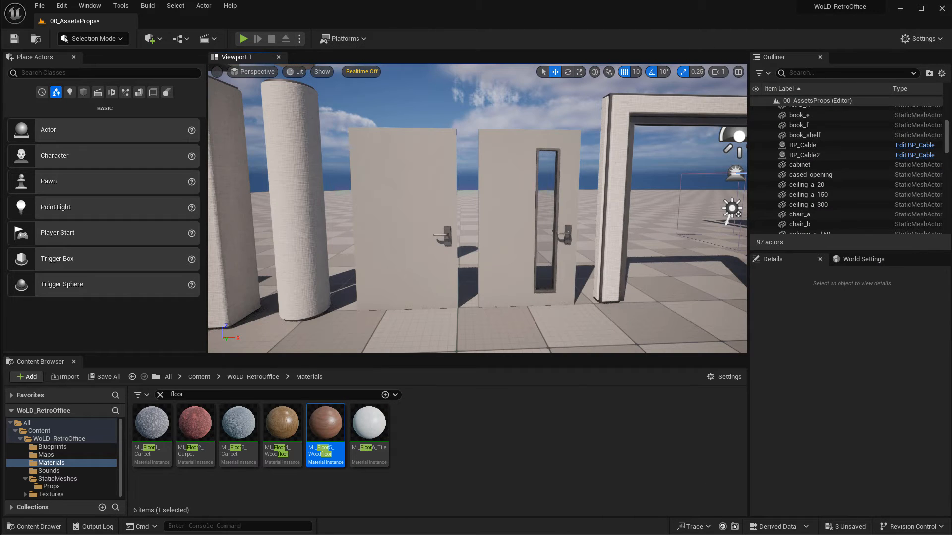
Filter the materials for door, select the first door and apply MI_Door_Wood to it.
left_click(177, 394)
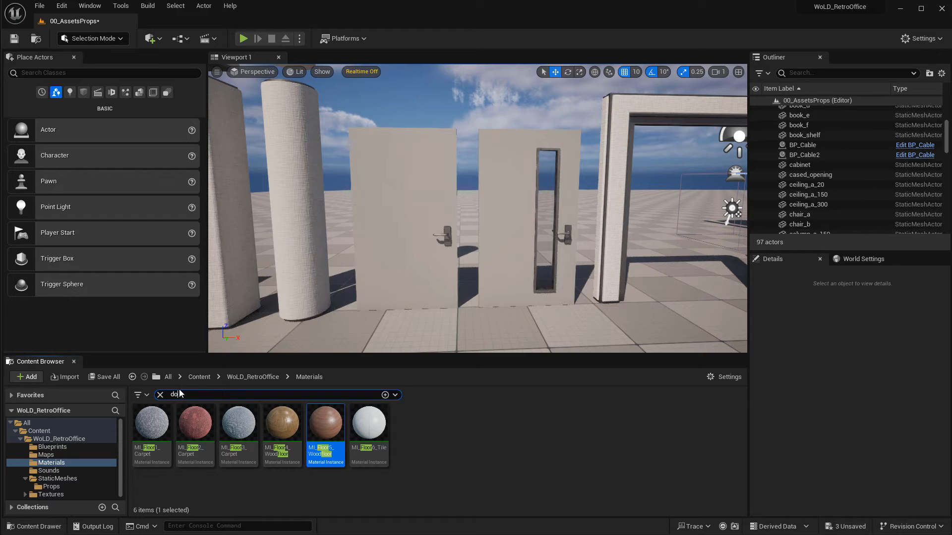
type("door")
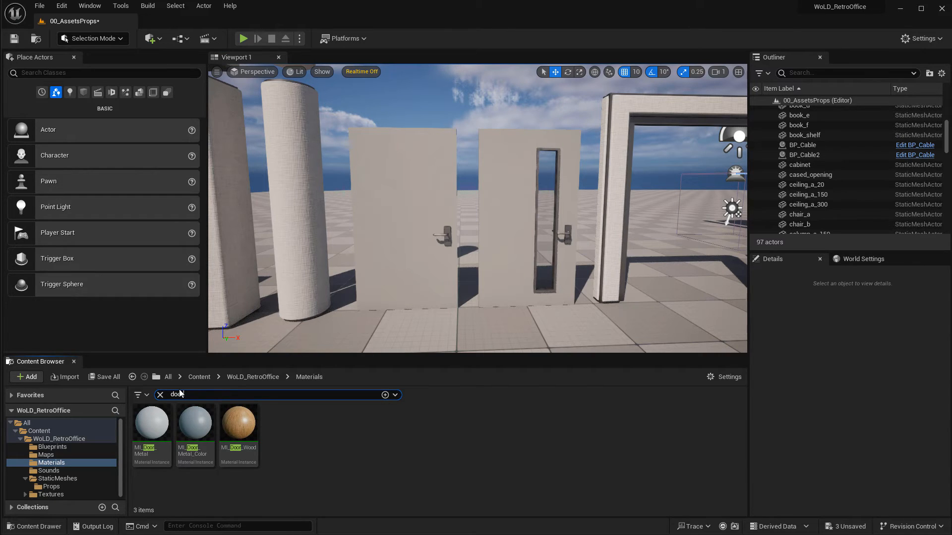
key("a")
key("q")
right_click_drag(440, 261, 524, 230)
key("w")
left_click(452, 236)
key("s")
key("s")
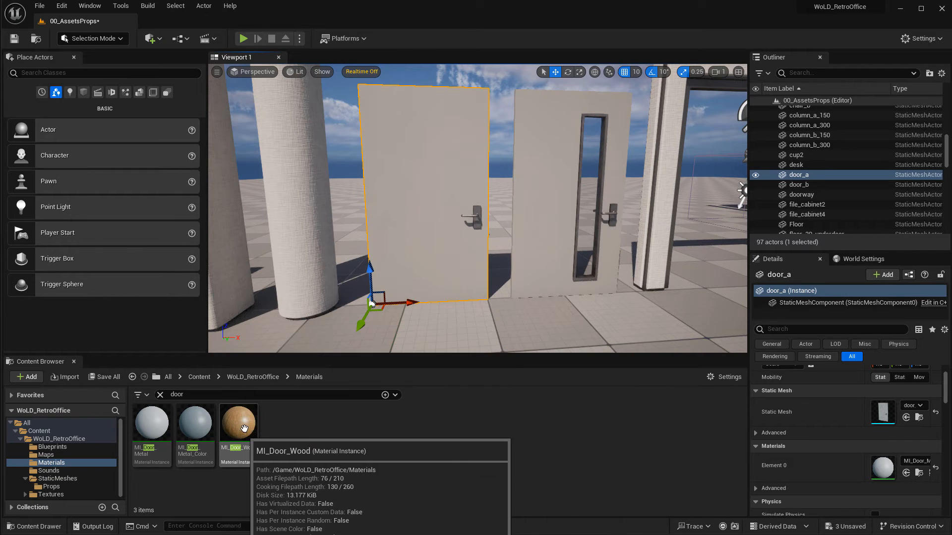
left_click_drag(244, 429, 446, 286)
right_click_drag(446, 287, 431, 289)
key("w")
key("f")
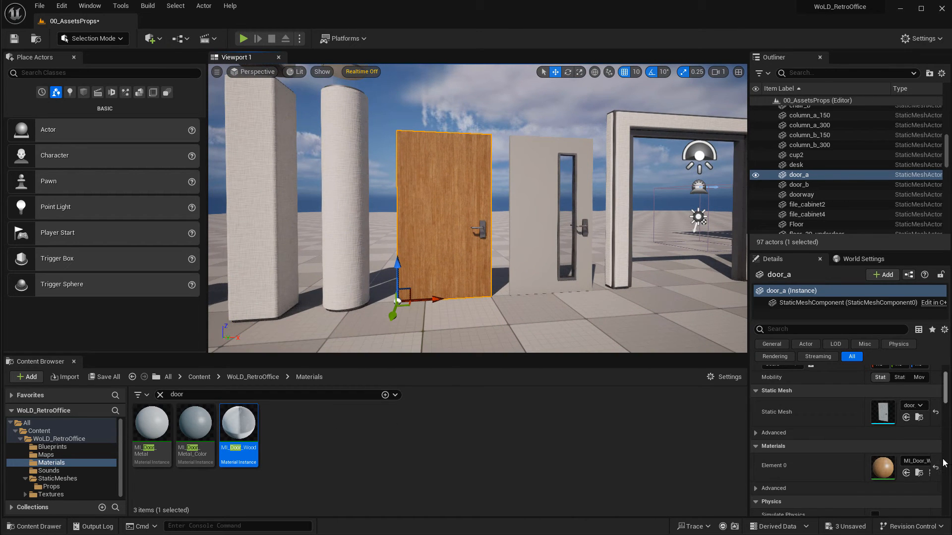
Apply MI_Door_Metal to the same door and inspect it up close.
left_click_drag(155, 427, 436, 238)
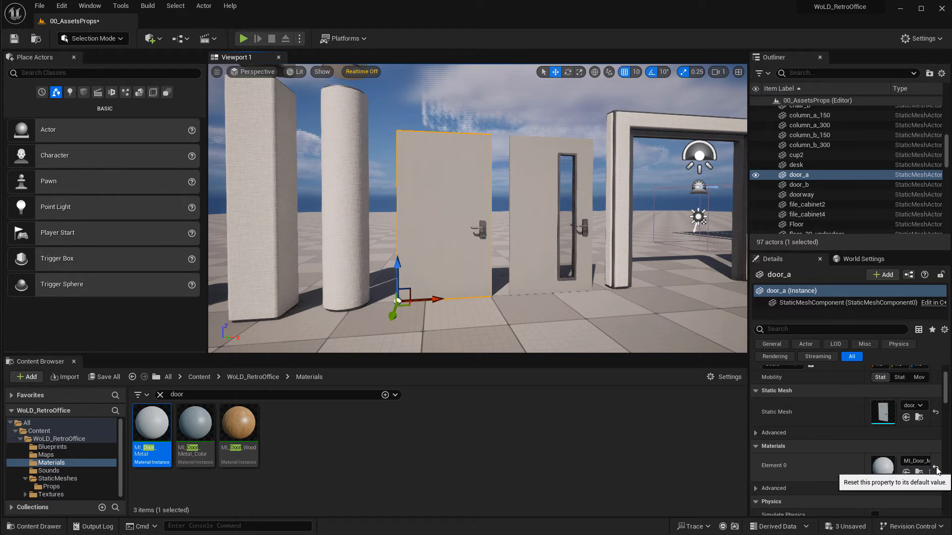
mouse_move(197, 428)
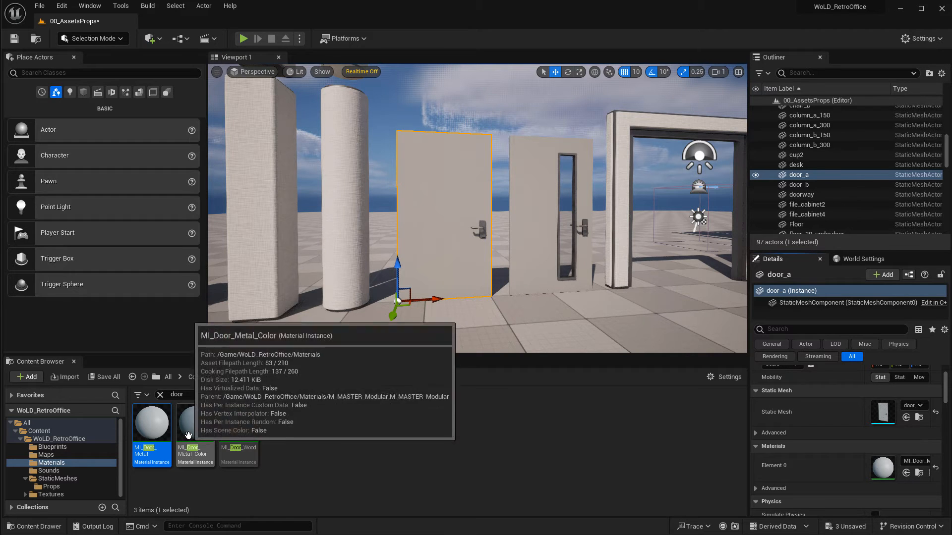
left_click(149, 418)
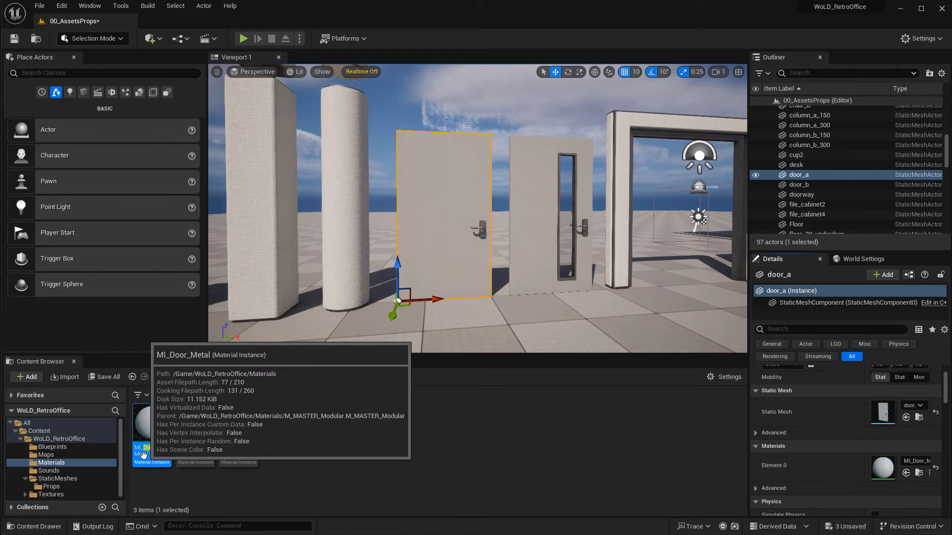
mouse_move(193, 423)
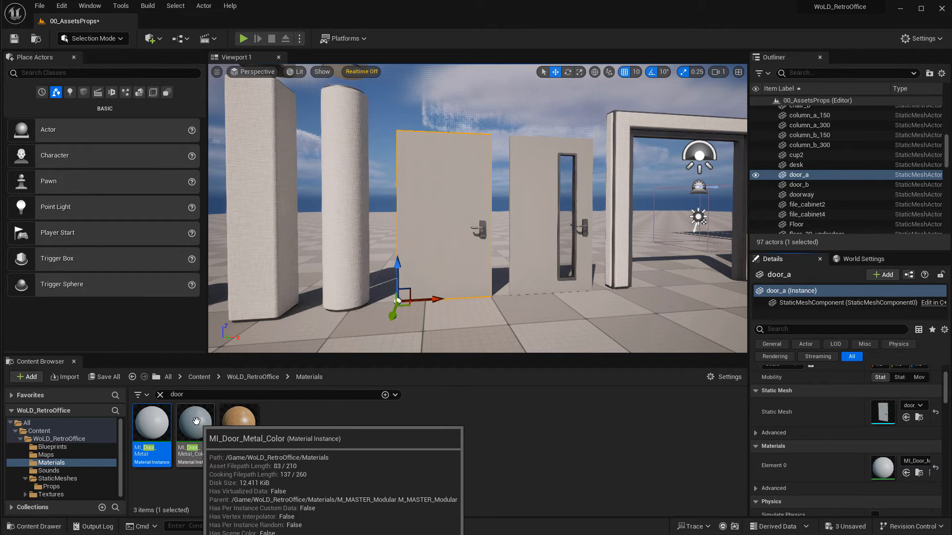
key("f")
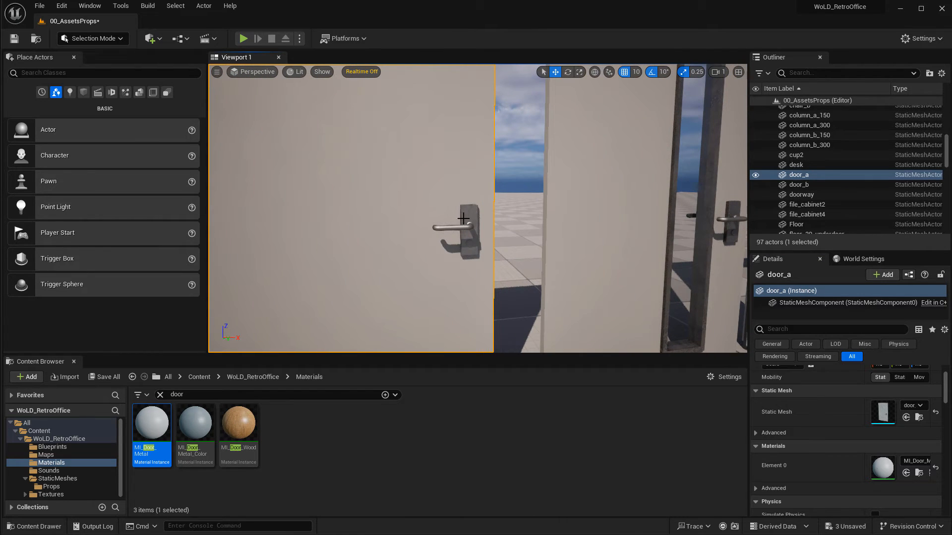
Apply MI_Door_Metal_Color to the door.
scroll(496, 243, "down", 5)
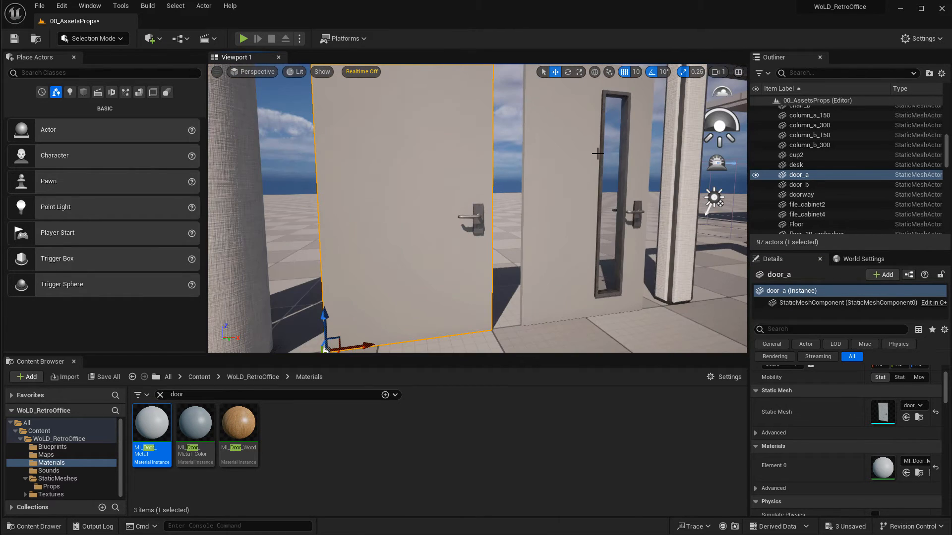
left_click(195, 425)
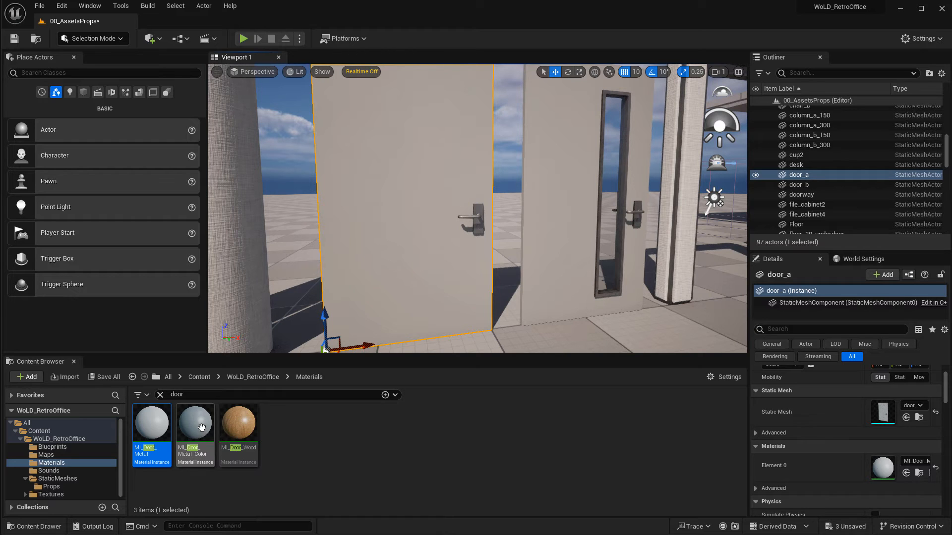
left_click_drag(245, 380, 407, 207)
right_click_drag(389, 253, 392, 243)
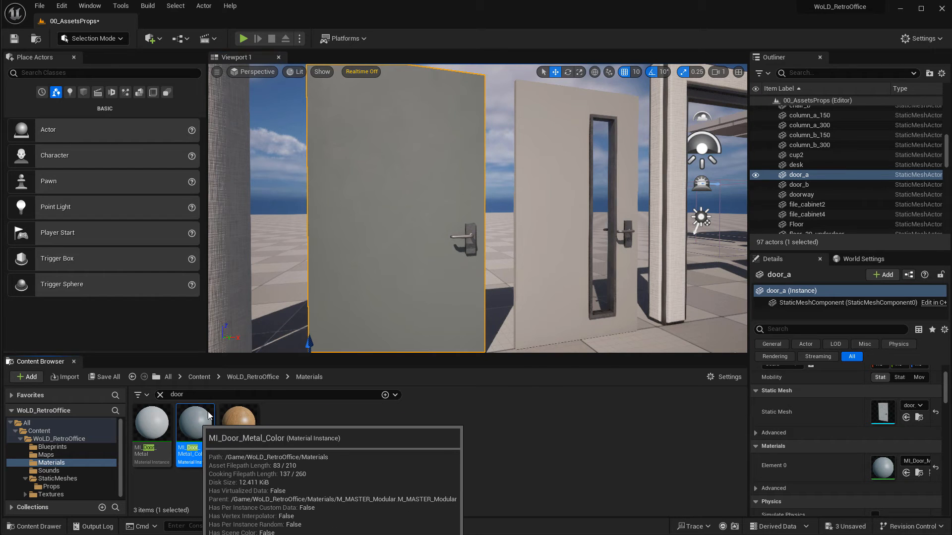
Open MI_Door_Metal_Color and set its Albedo Tint to red, sRGB hex BF4068FF.
double_click(203, 428)
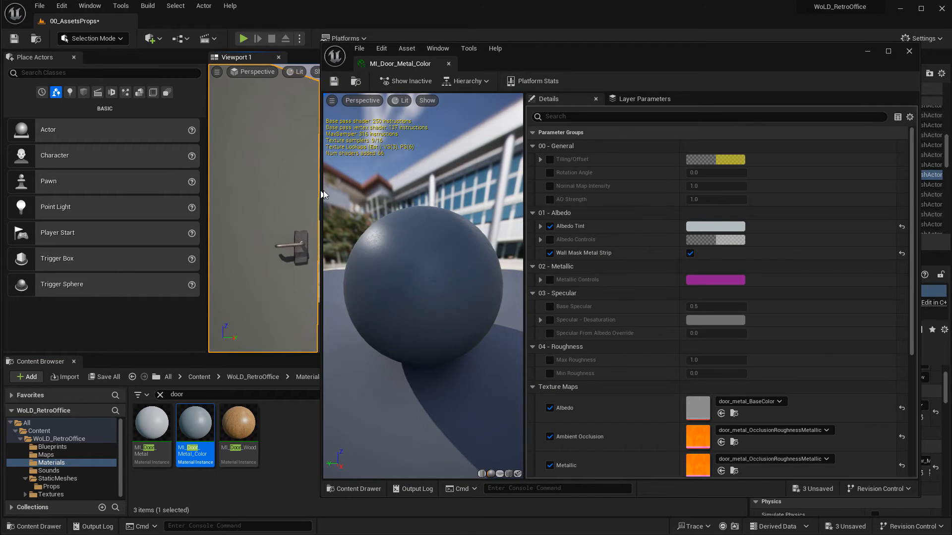
left_click_drag(323, 191, 421, 192)
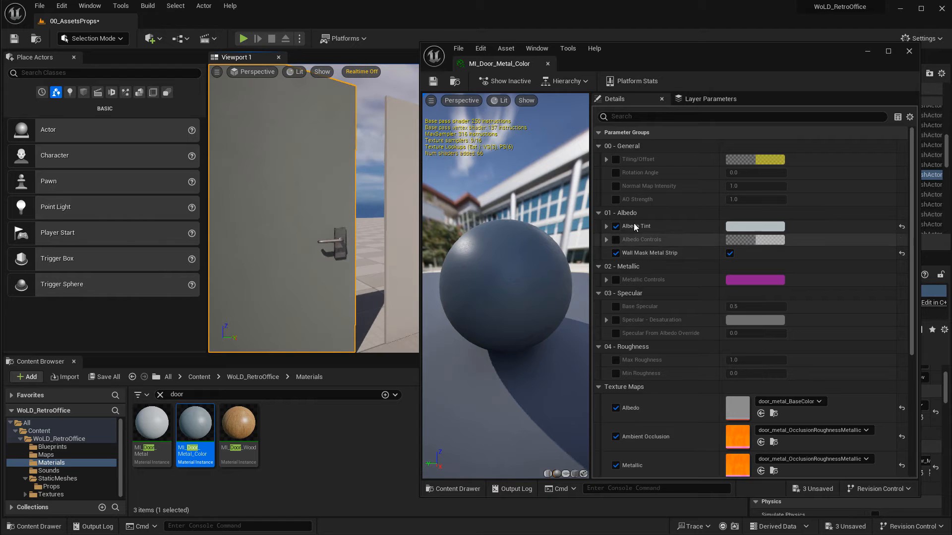
left_click(751, 224)
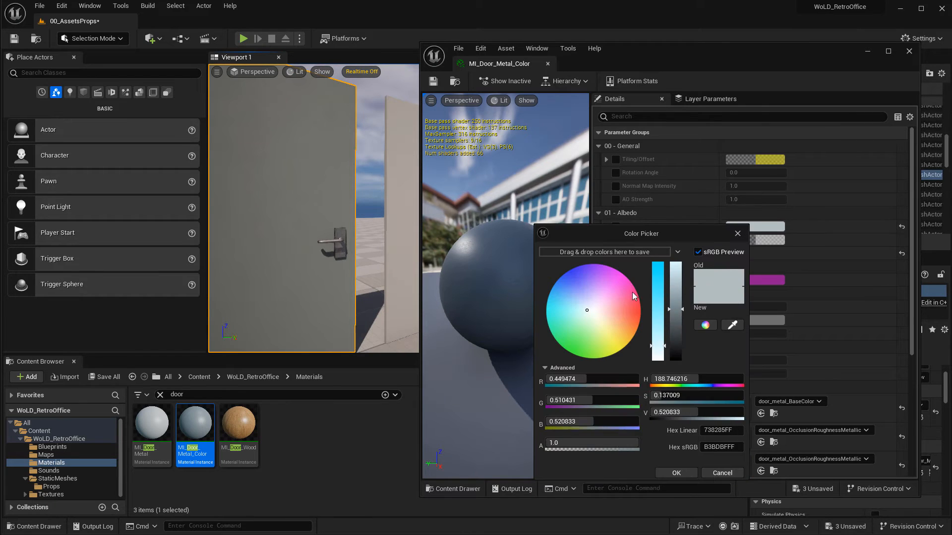
left_click_drag(632, 292, 636, 304)
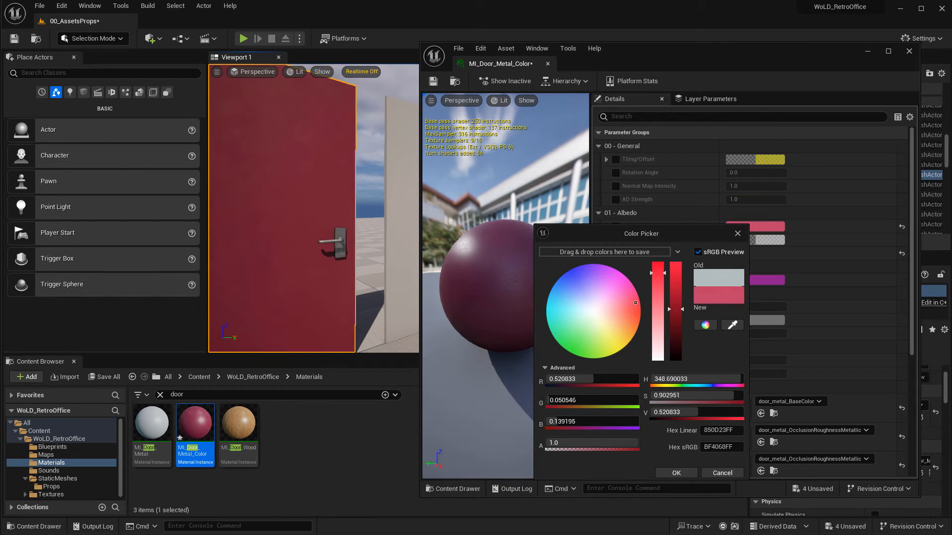
left_click(683, 473)
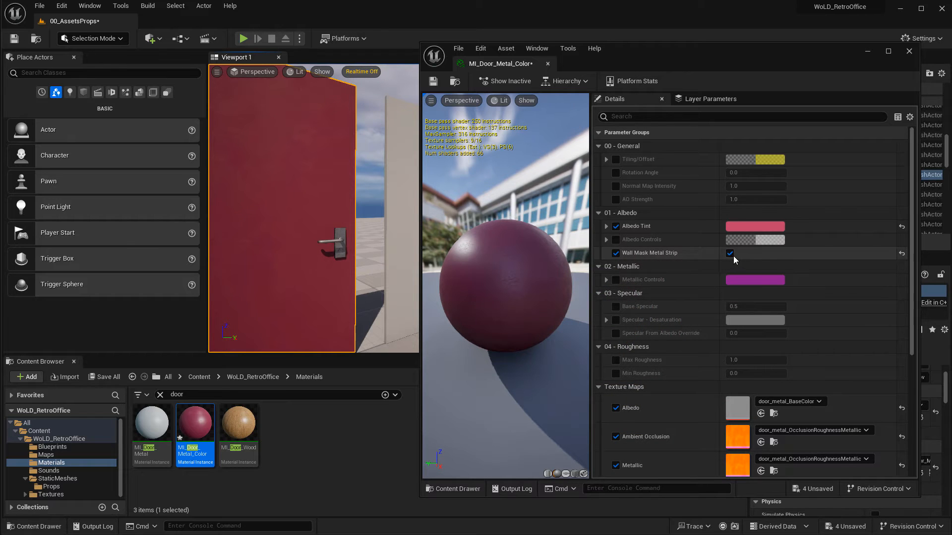
Toggle Wall Mask Metal Strip off and back on to compare the handle, then close the material editor.
middle_click_drag(351, 262, 369, 216)
scroll(341, 198, "up", 3)
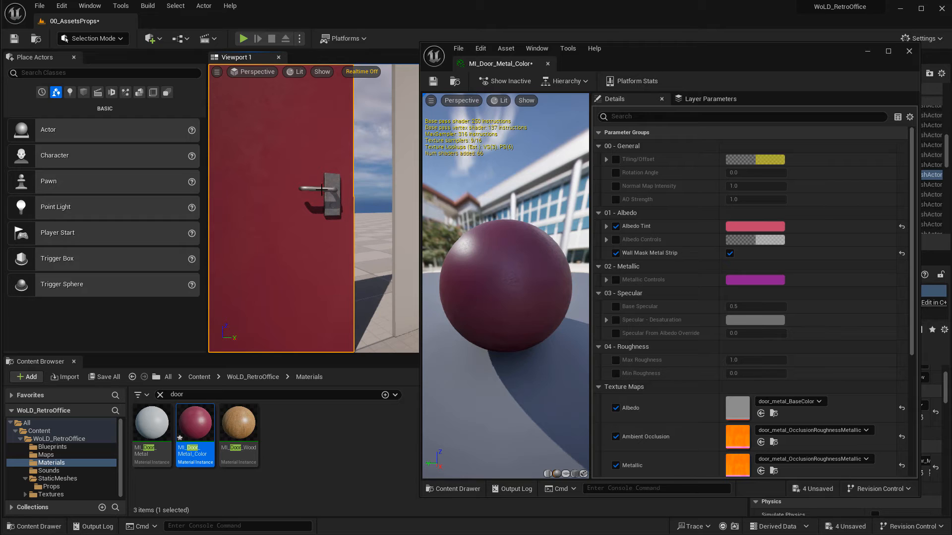
left_click(729, 253)
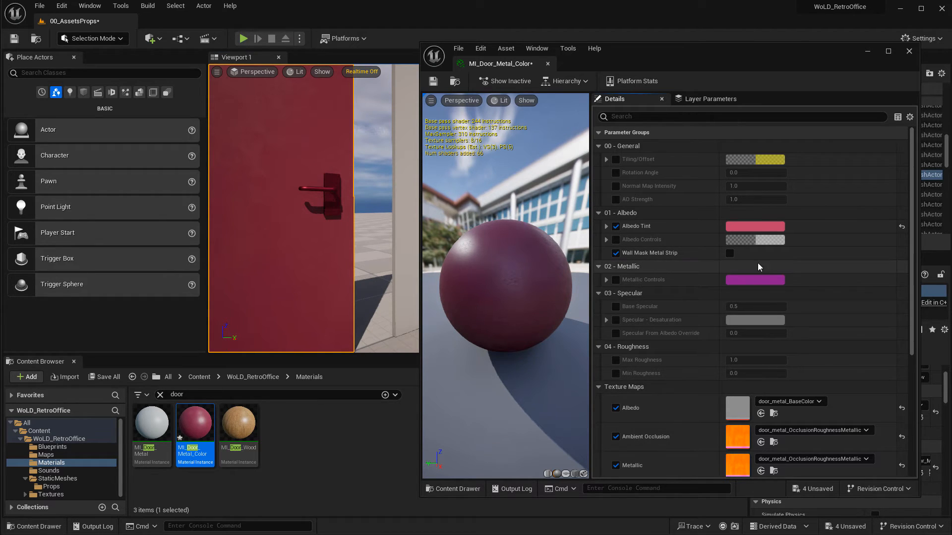
left_click(729, 253)
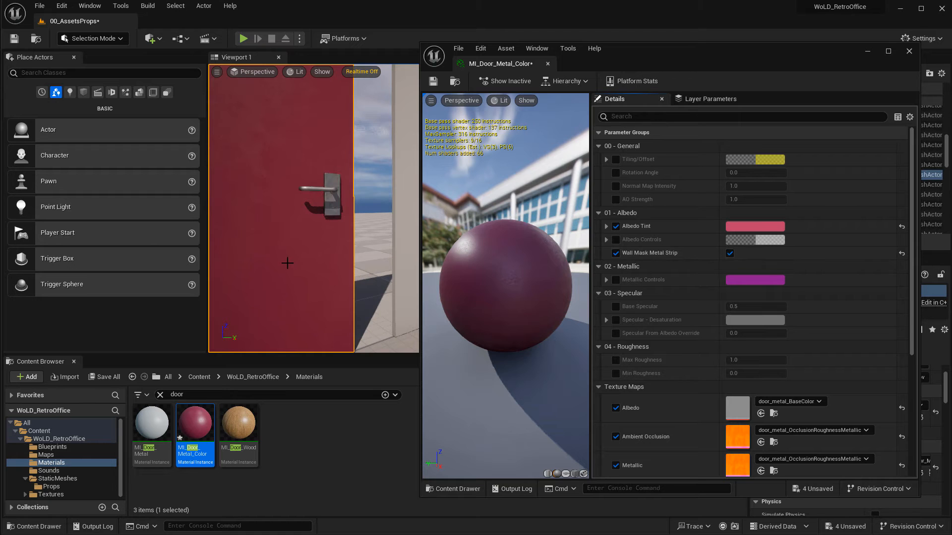
left_click(909, 52)
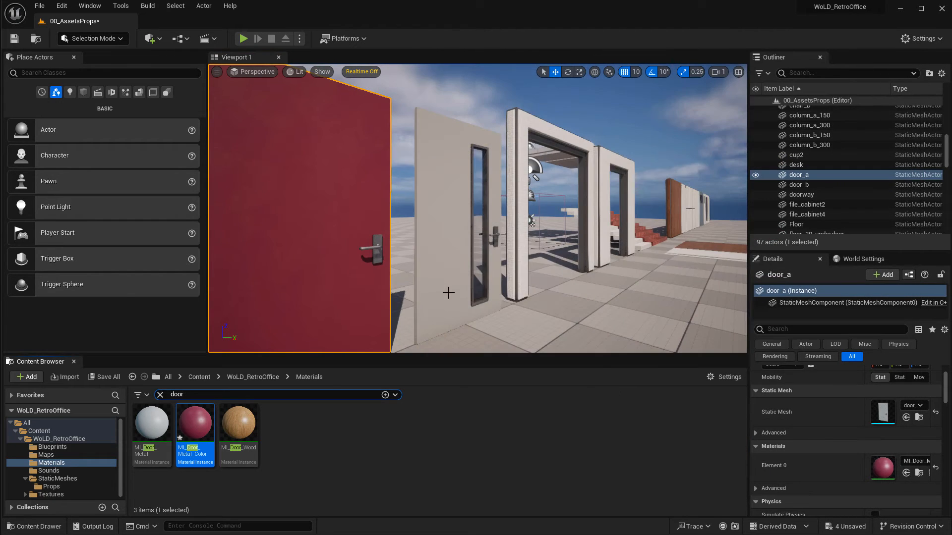
Apply MI_Door_Wood to the same door.
right_click_drag(451, 289, 399, 286)
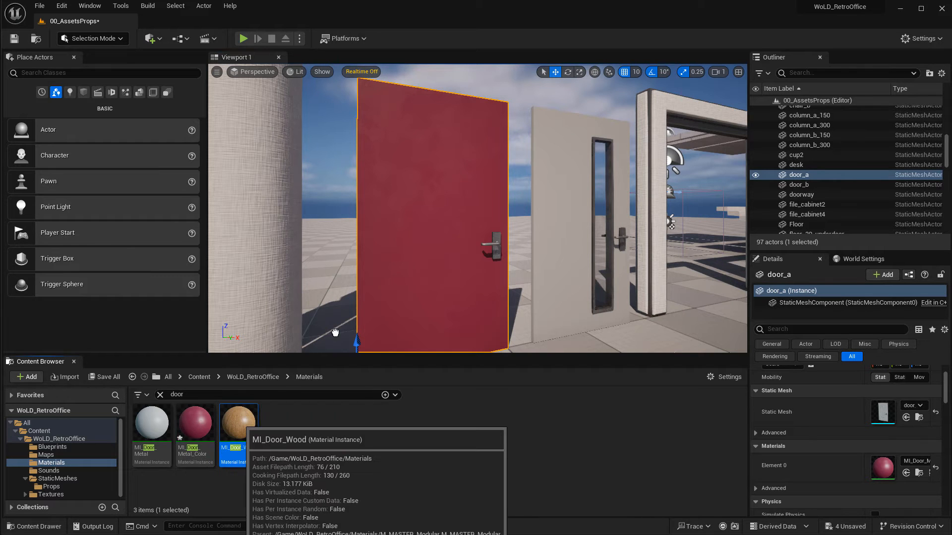
left_click_drag(238, 423, 436, 213)
right_click_drag(440, 143, 441, 145)
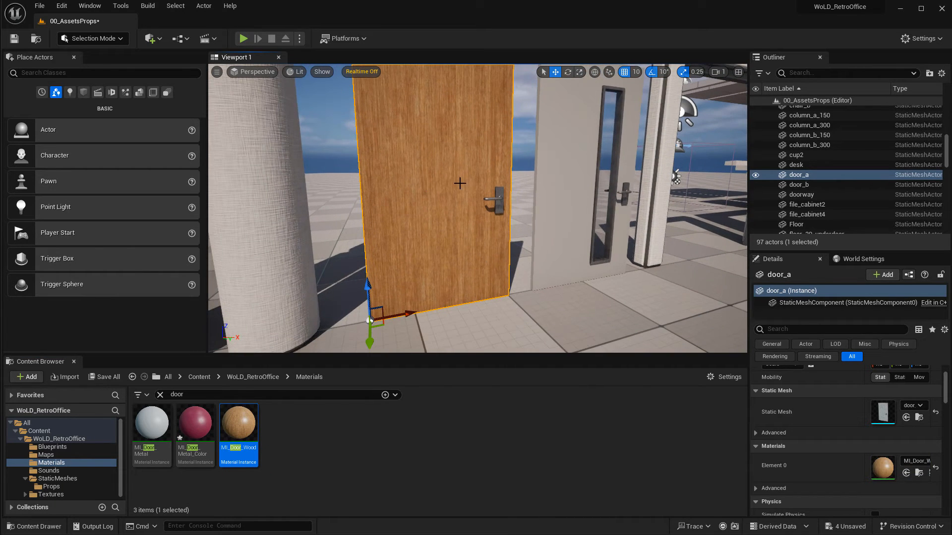
right_click_drag(460, 183, 459, 166)
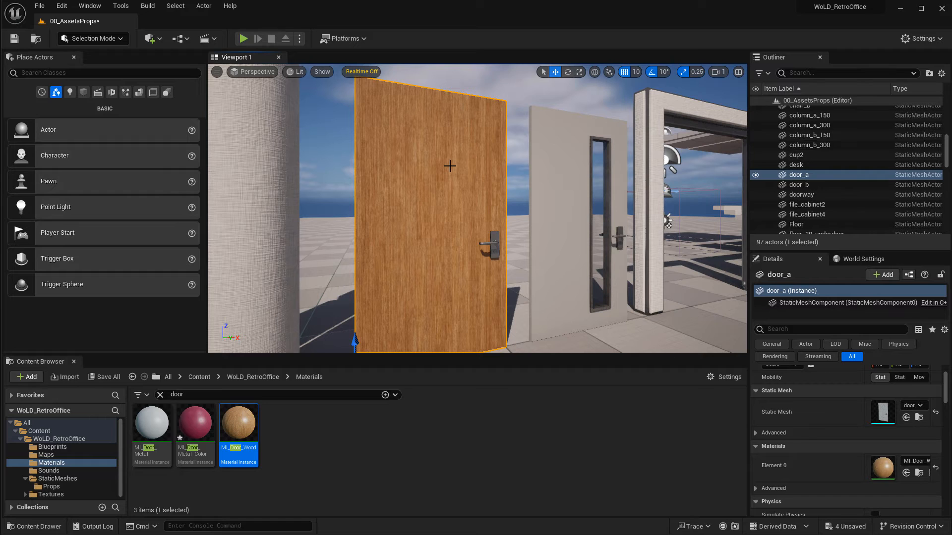
Open MI_Door_Wood and expand its Albedo Controls to inspect them.
double_click(239, 424)
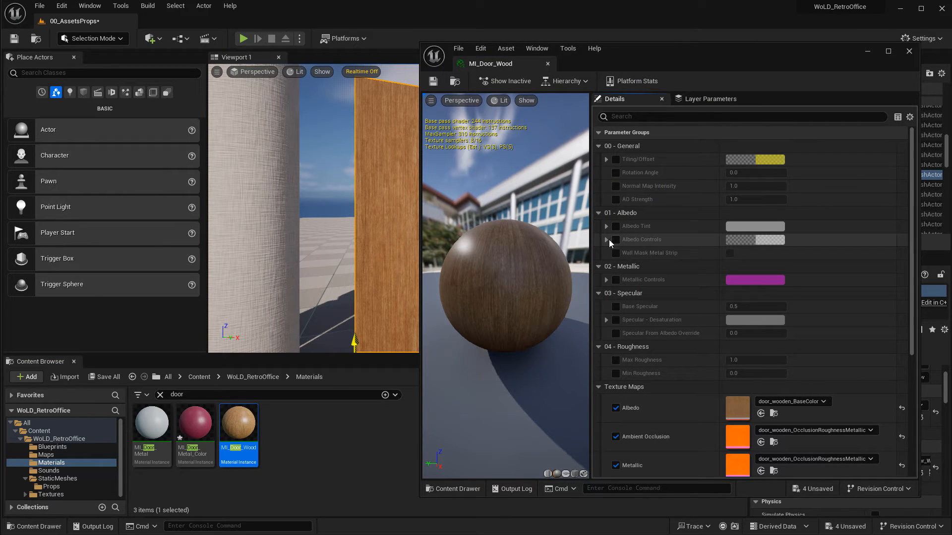
left_click(606, 240)
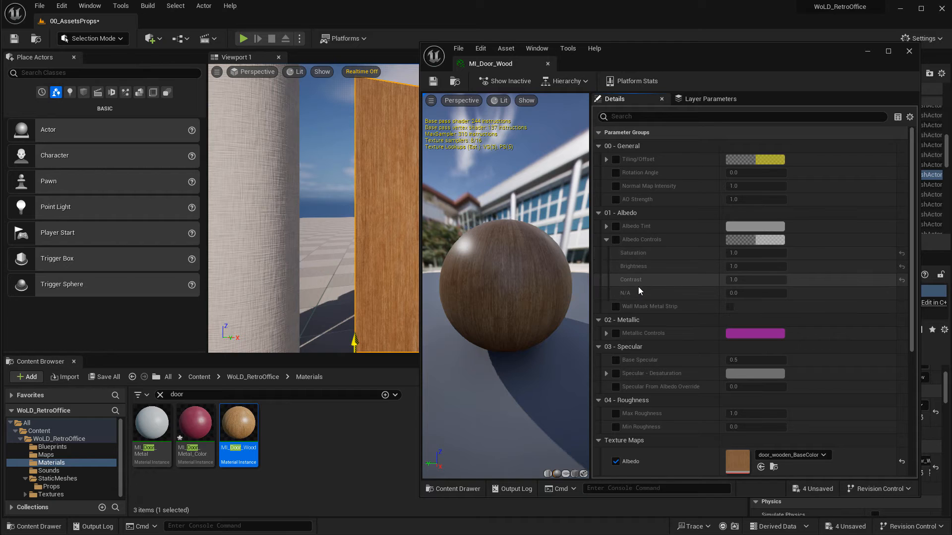
left_click(606, 239)
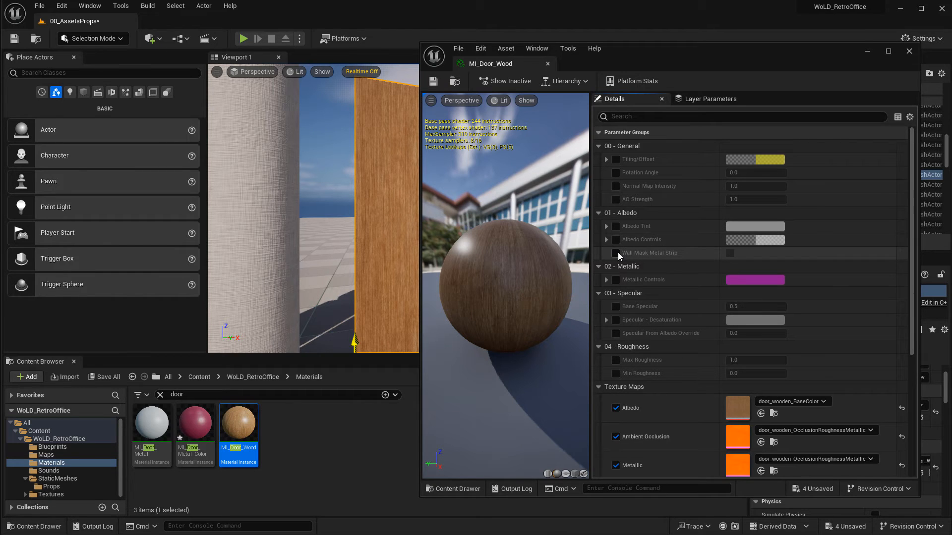
right_click_drag(342, 223, 381, 237)
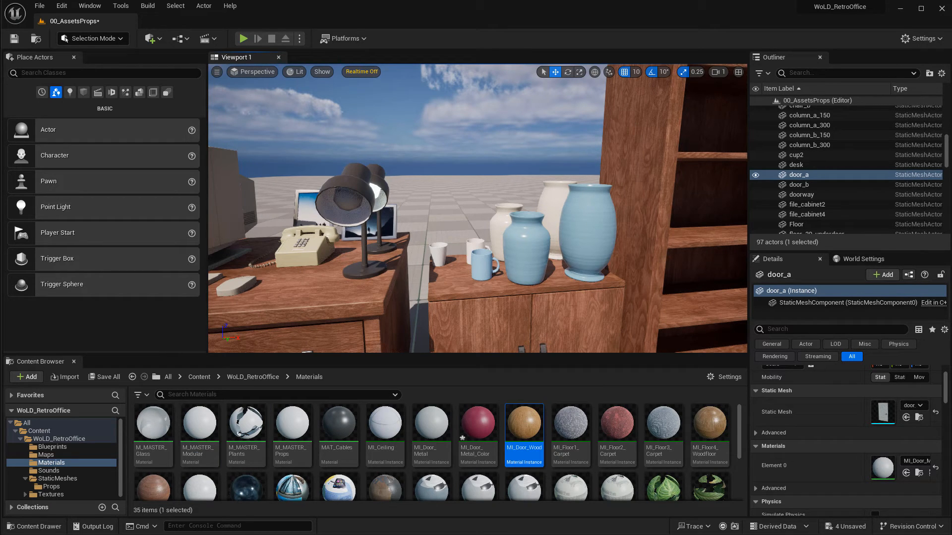
Select the mug on the desk and locate its mesh in the Props folder.
left_click(475, 245)
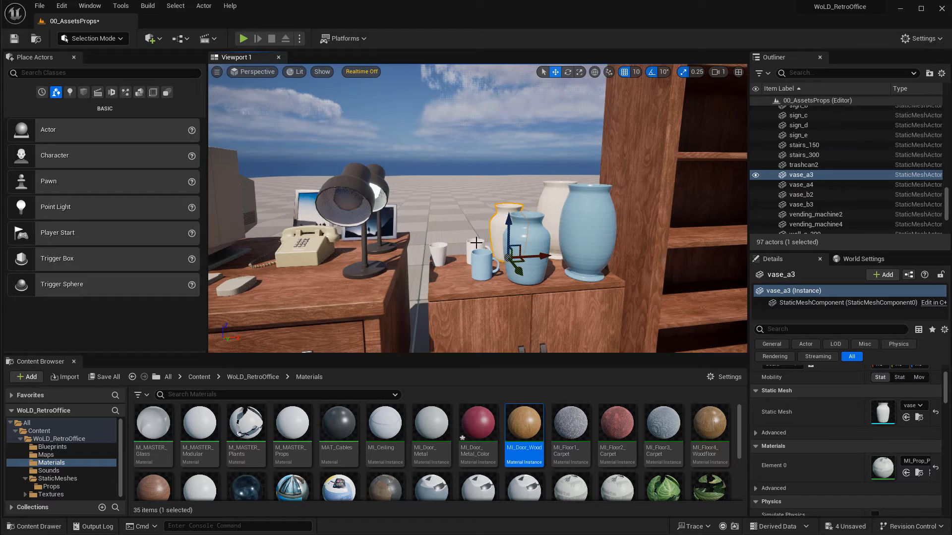
right_click_drag(576, 240, 436, 242)
key("f")
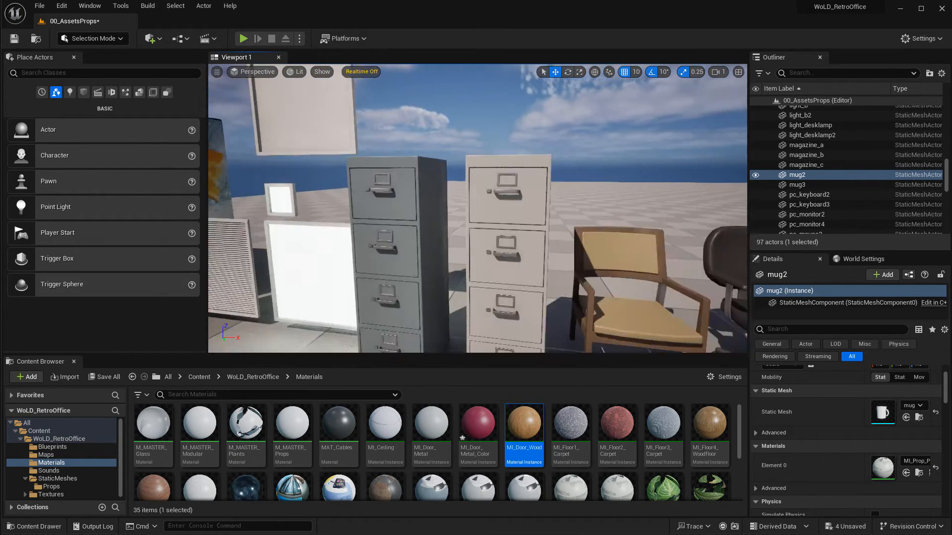
left_click(503, 232)
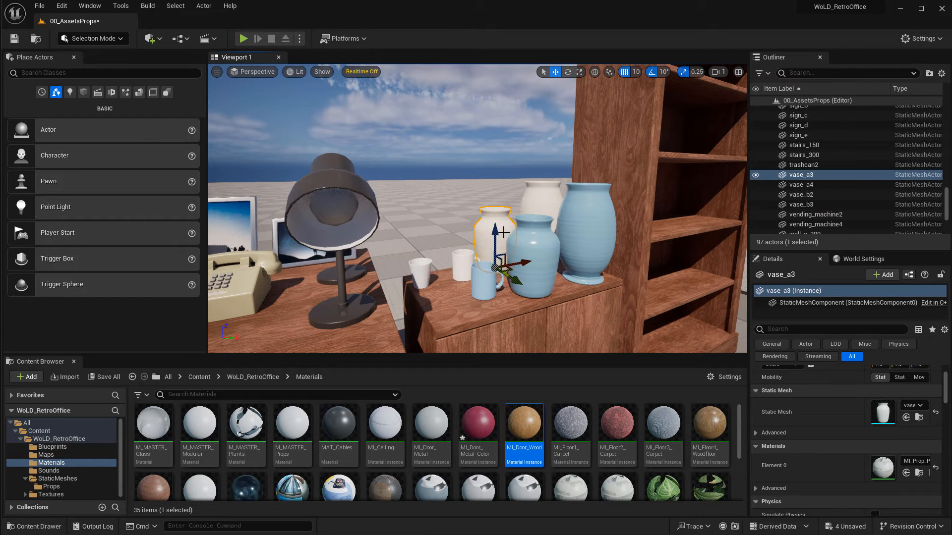
left_click(467, 258)
key("ctrl+b")
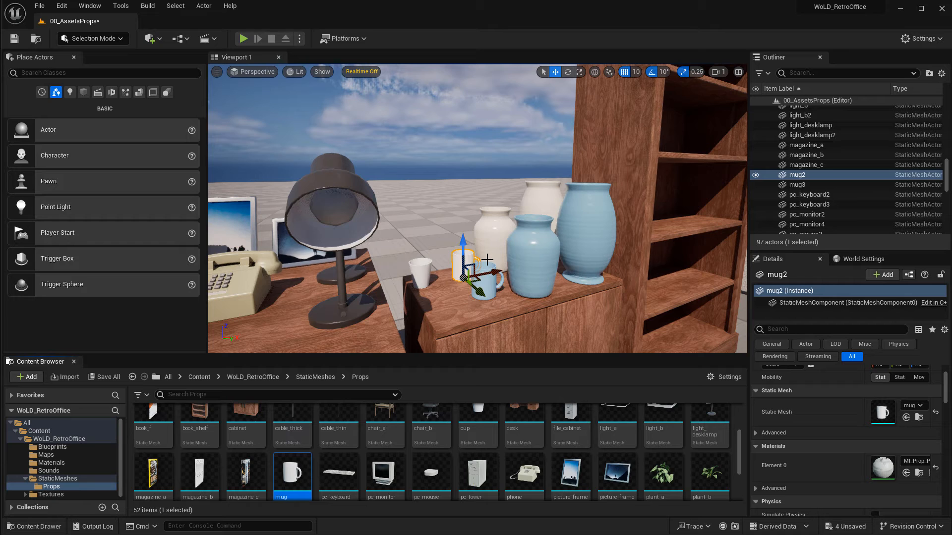
left_click_drag(292, 474, 354, 339)
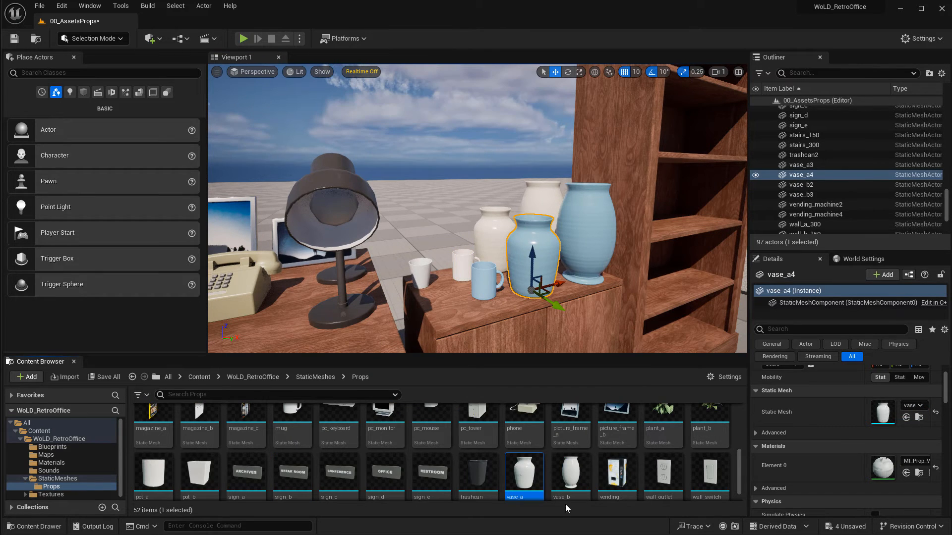
left_click_drag(524, 473, 352, 328)
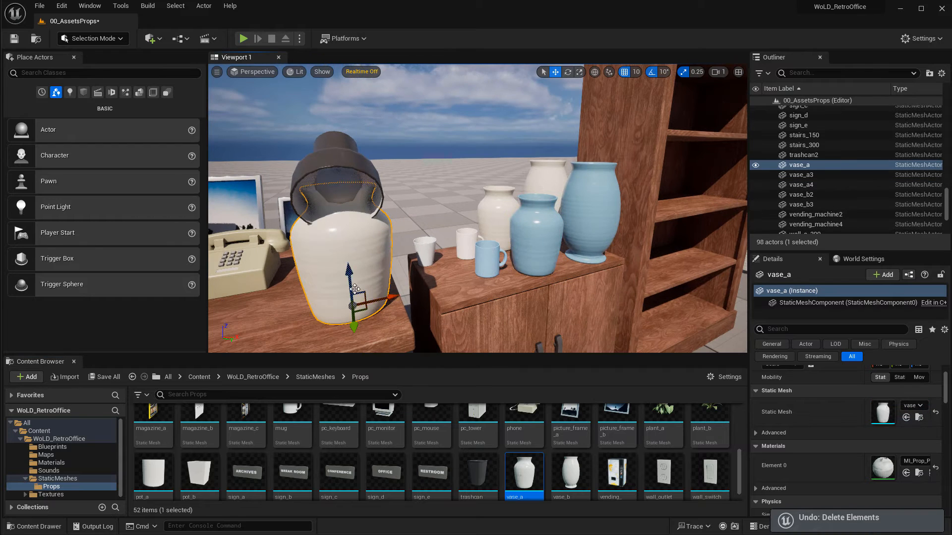
key("Delete")
Select the blue vase, search the Materials folder for vase and open the MI_Prop_VasesMugs material.
left_click(546, 243)
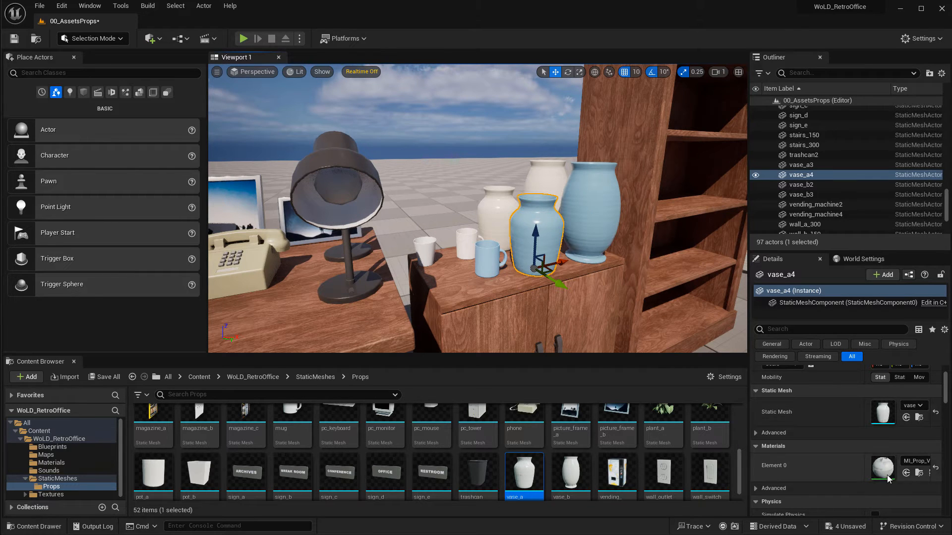
left_click(55, 463)
left_click(169, 394)
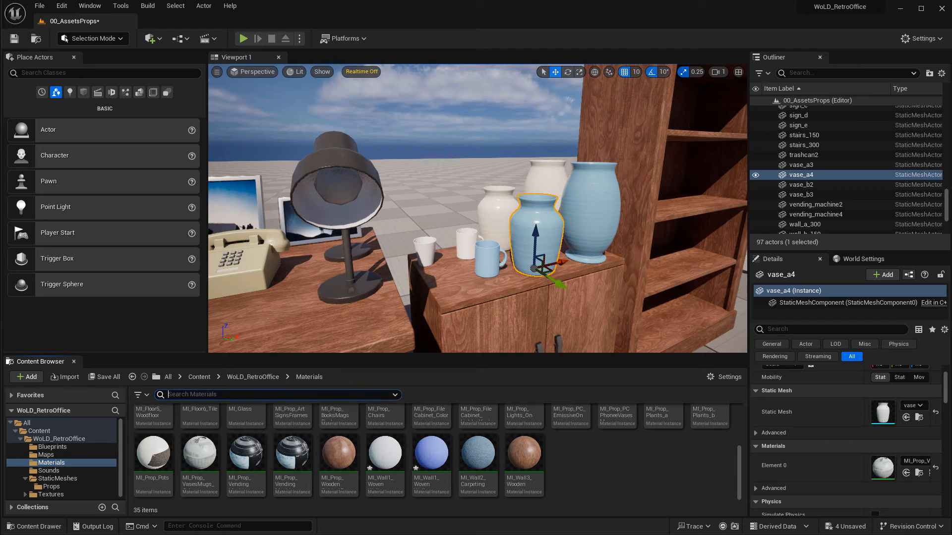
type("vase")
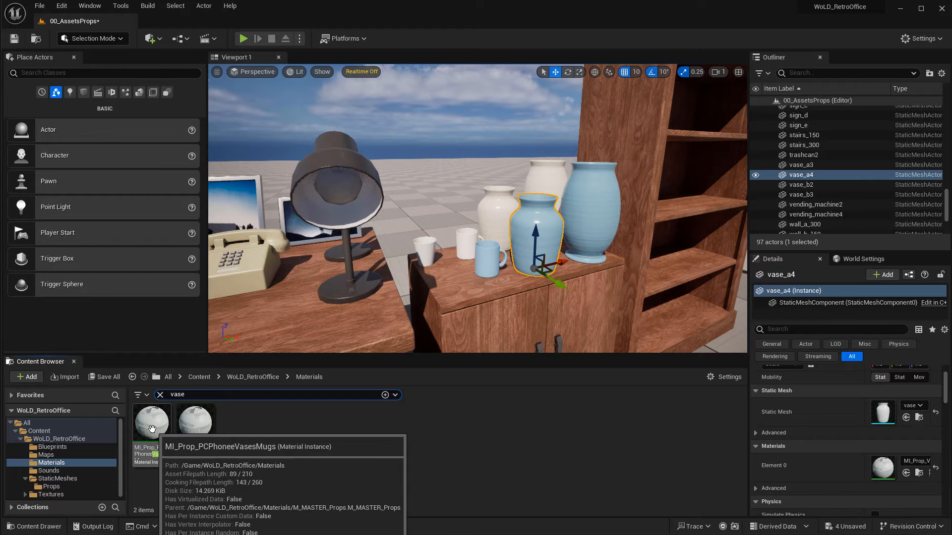
left_click(199, 426)
double_click(198, 424)
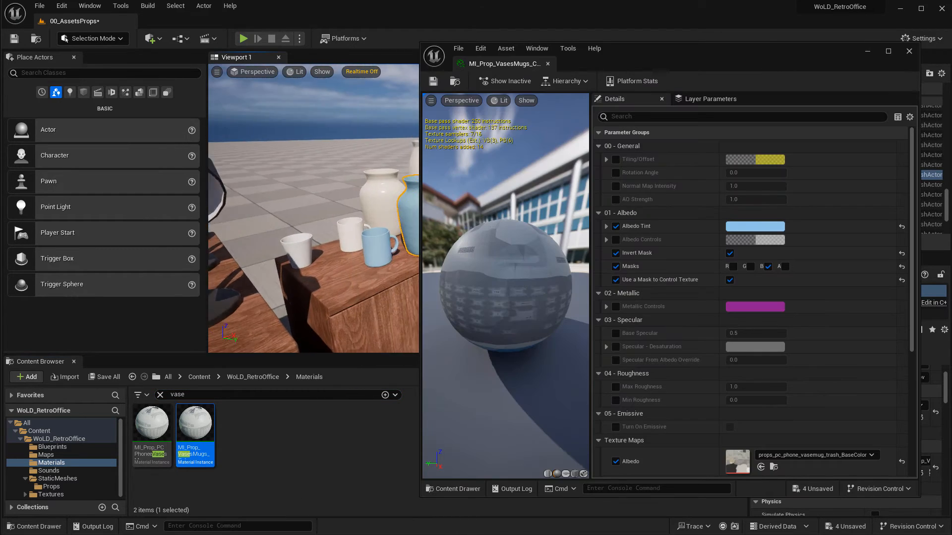
Try a pink Albedo Tint on the vase material, cancel it and close the material editor.
left_click(776, 228)
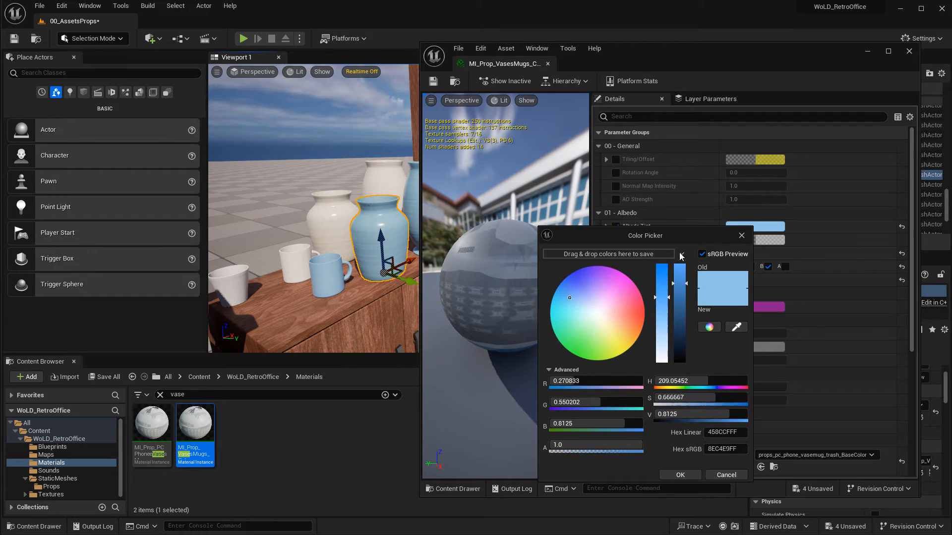
mouse_move(612, 303)
left_mouse_down()
mouse_move(632, 315)
mouse_move(621, 326)
mouse_move(625, 310)
left_mouse_up()
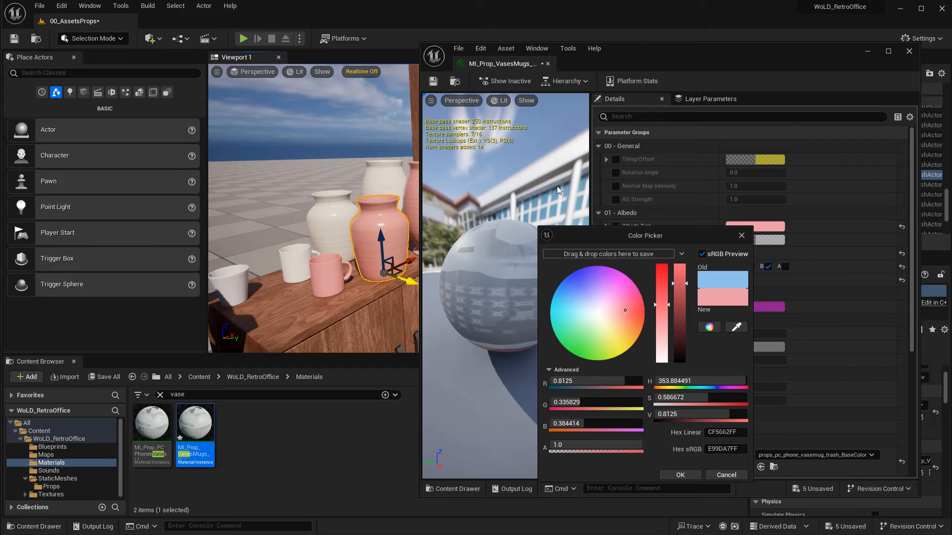
left_click(726, 475)
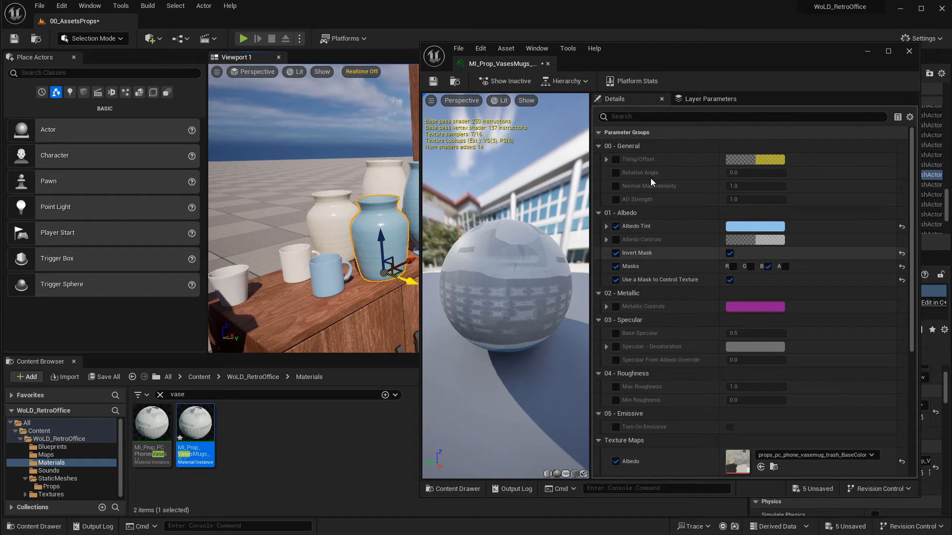
left_click(909, 52)
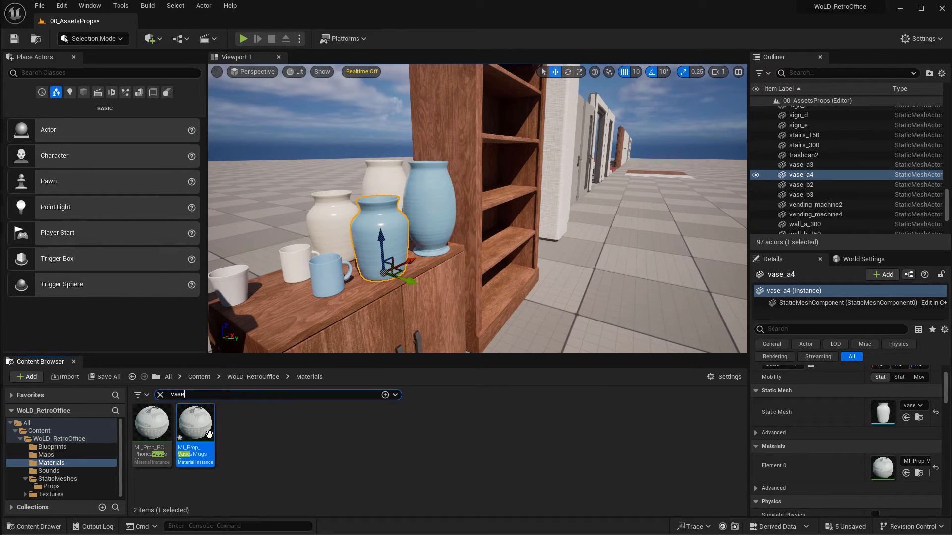
right_click(198, 417)
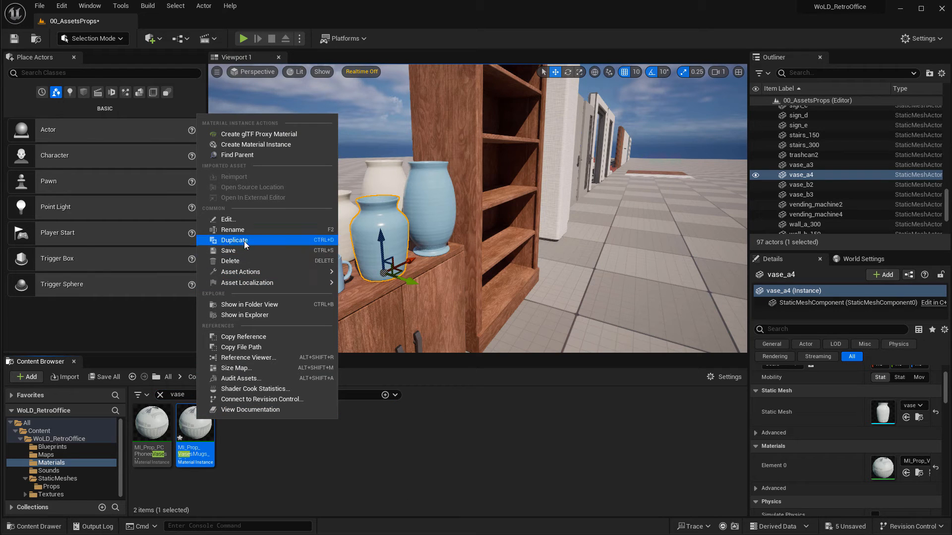
left_click(385, 471)
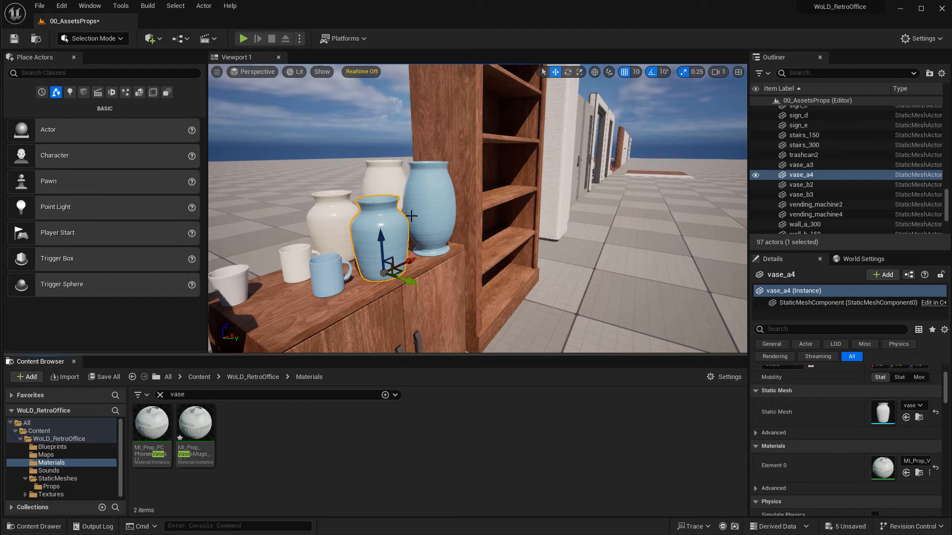
mouse_move(547, 302)
right_mouse_down()
mouse_move(347, 295)
mouse_move(546, 303)
right_mouse_up()
key("w")
key("d")
key("w")
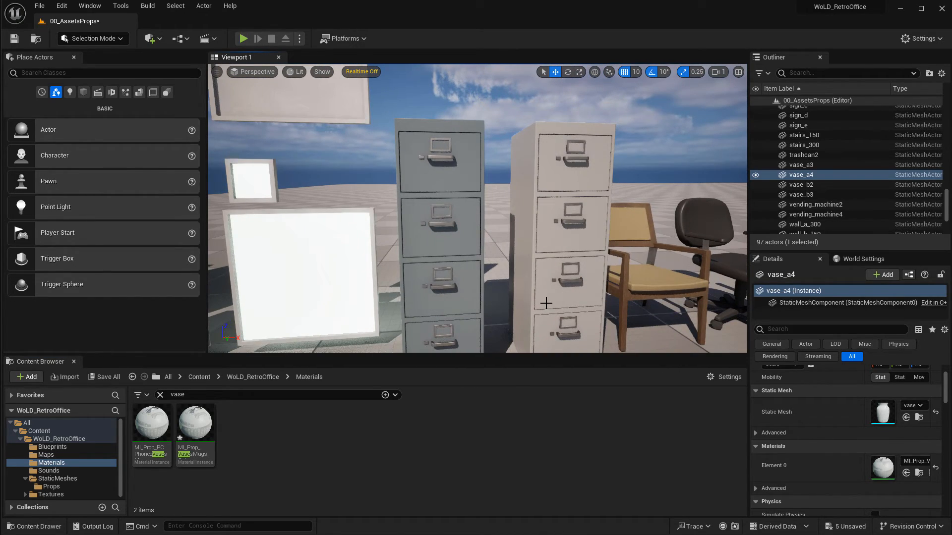
Select each file cabinet and browse to its material in the content browser.
left_click(458, 226)
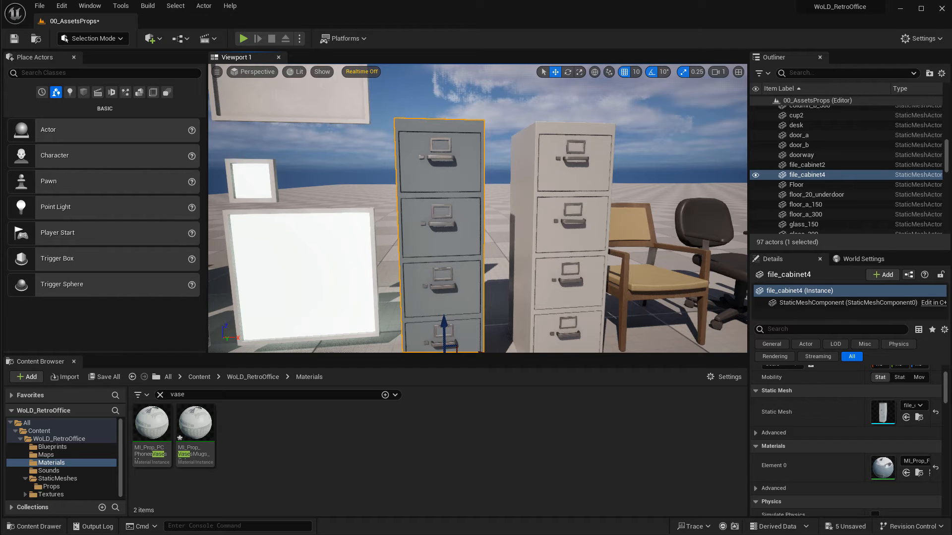
left_click(556, 186)
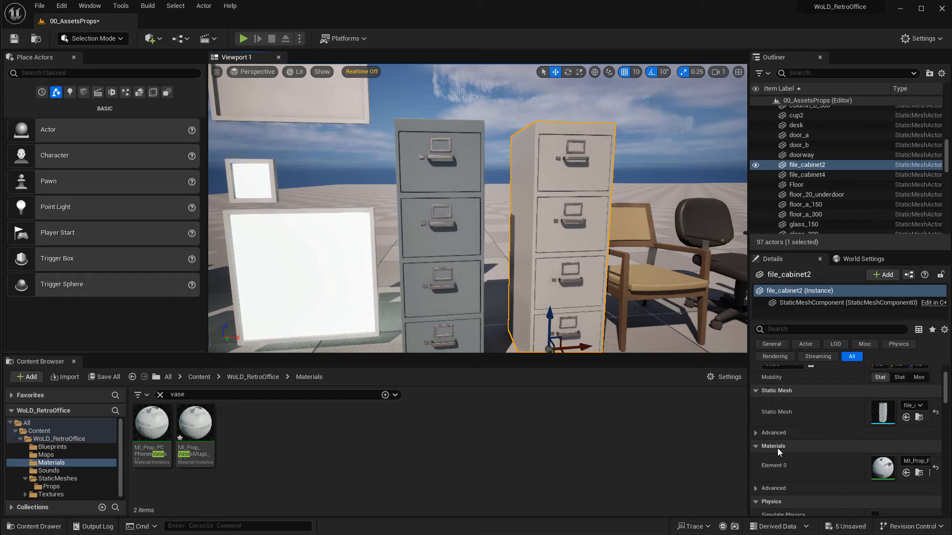
left_click(919, 474)
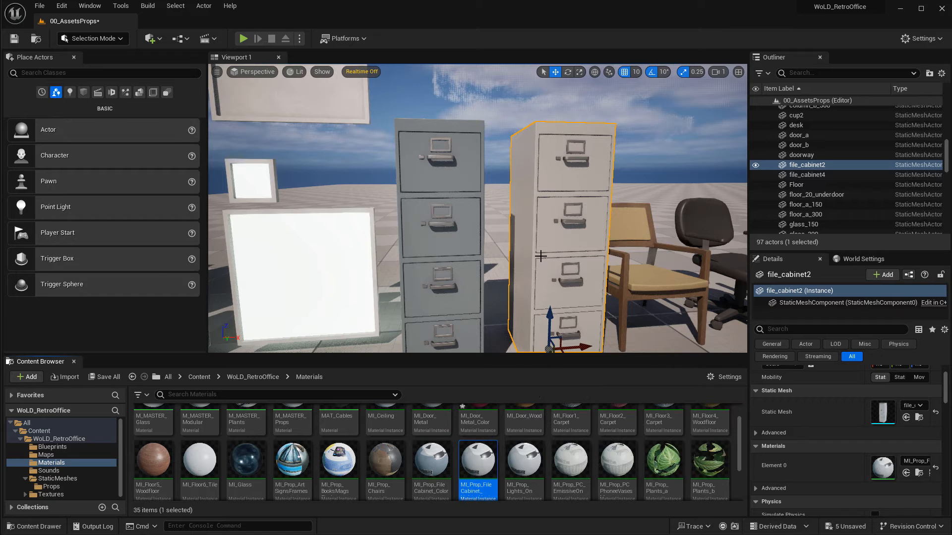
left_click(445, 242)
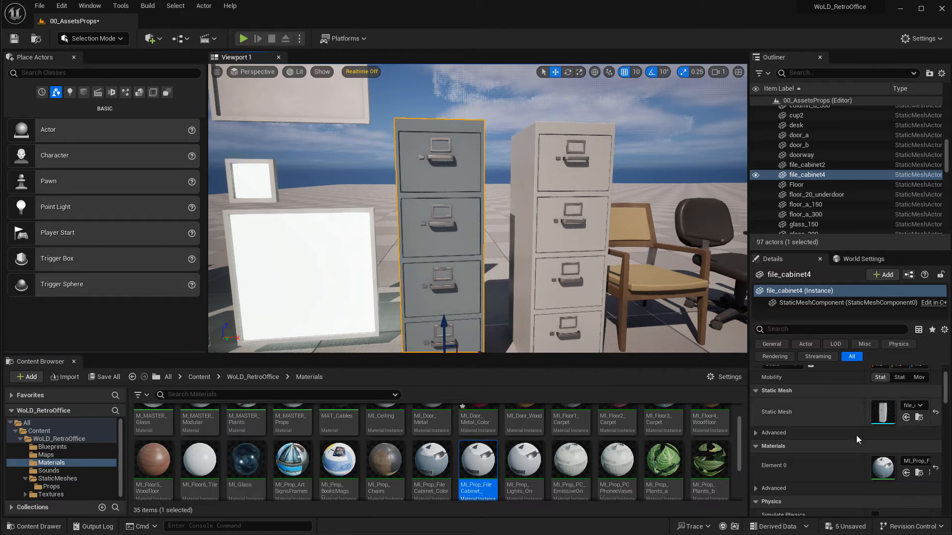
left_click(920, 474)
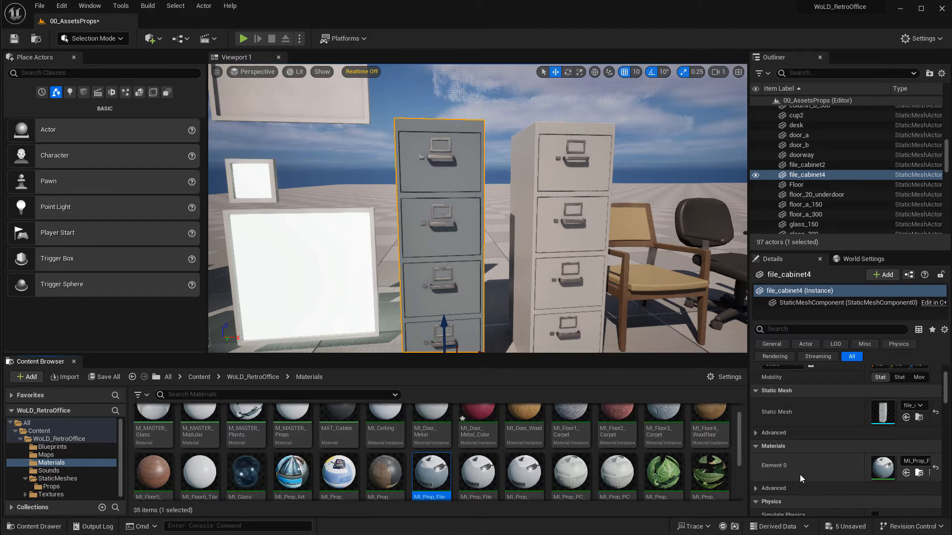
Open MI_Prop_FileCabinet_Color and set its Albedo Tint to green, sRGB hex 63C599FF.
double_click(430, 470)
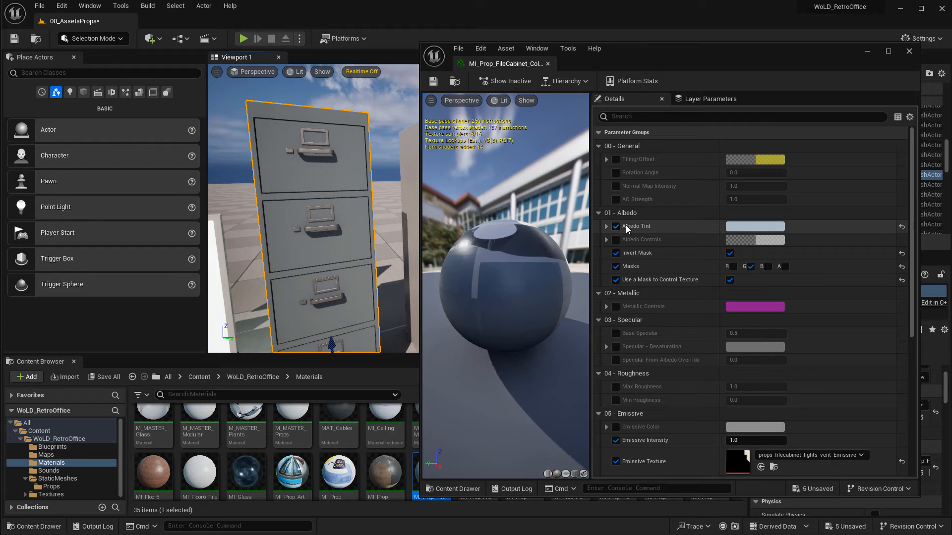
left_click(738, 227)
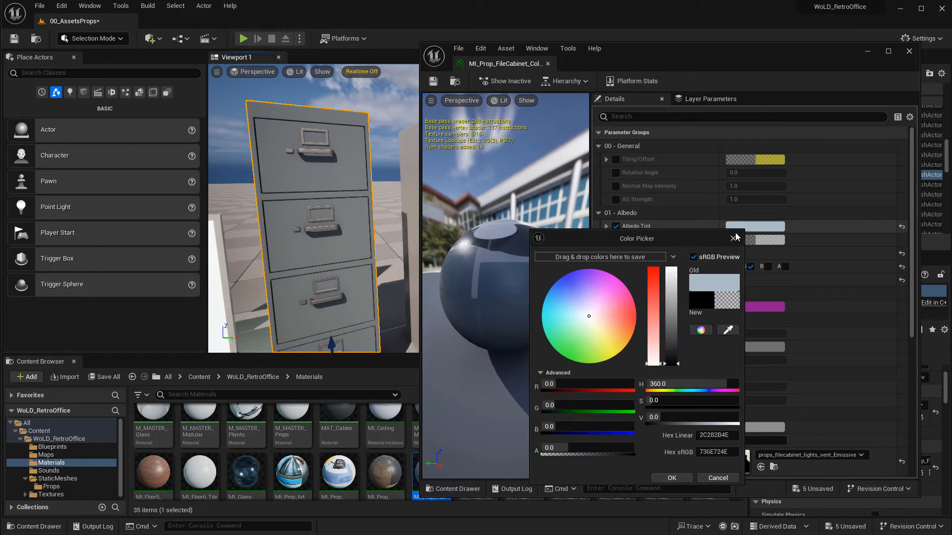
left_click_drag(594, 310, 573, 286)
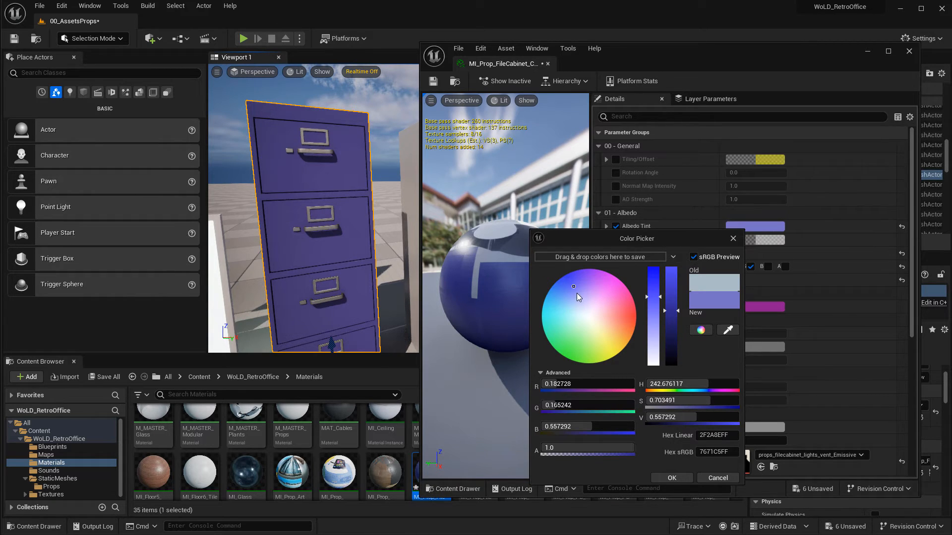
left_click_drag(577, 293, 558, 337)
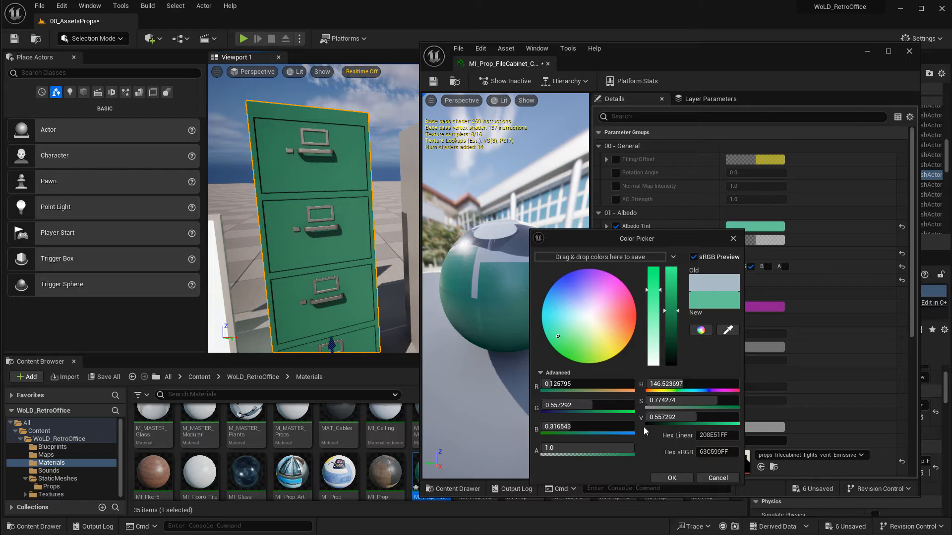
left_click(672, 478)
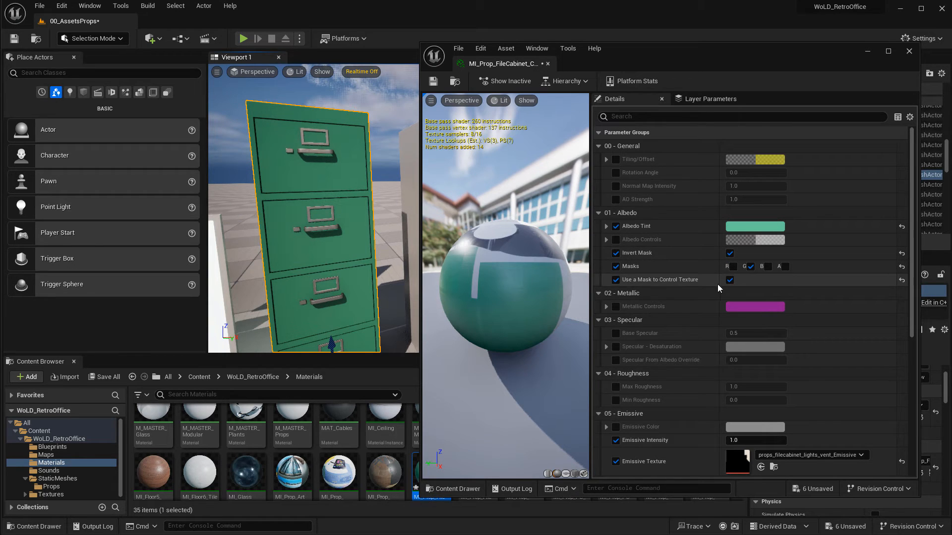
mouse_move(392, 275)
right_mouse_down()
mouse_move(367, 268)
mouse_move(377, 282)
right_mouse_up()
key("s")
key("a")
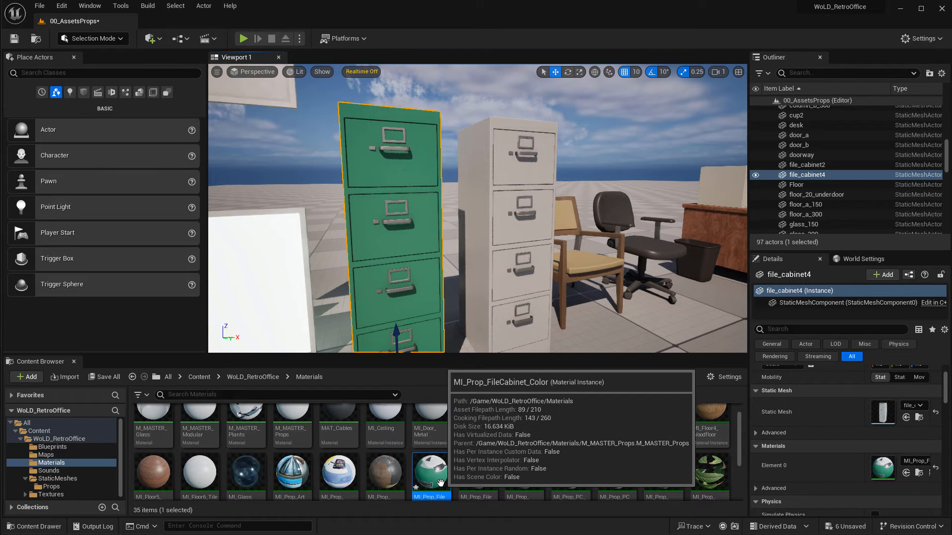
Select the ceiling light panels in turn and browse to the lit panel's MI_Prop_Lights_On material in the content browser.
key("q")
right_click_drag(458, 285, 448, 303)
key("w")
key("e")
right_click_drag(550, 186, 520, 180)
key("s")
key("w")
key("s")
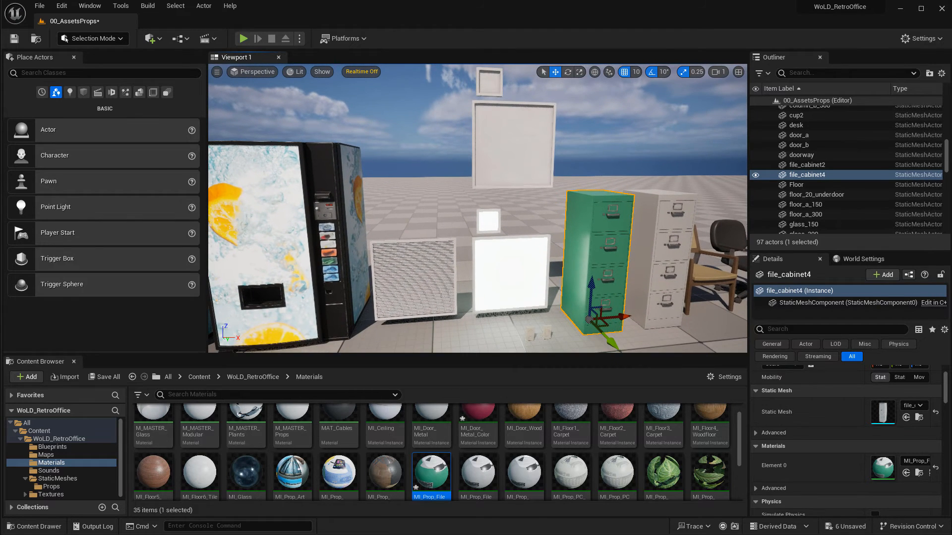
left_click(497, 266)
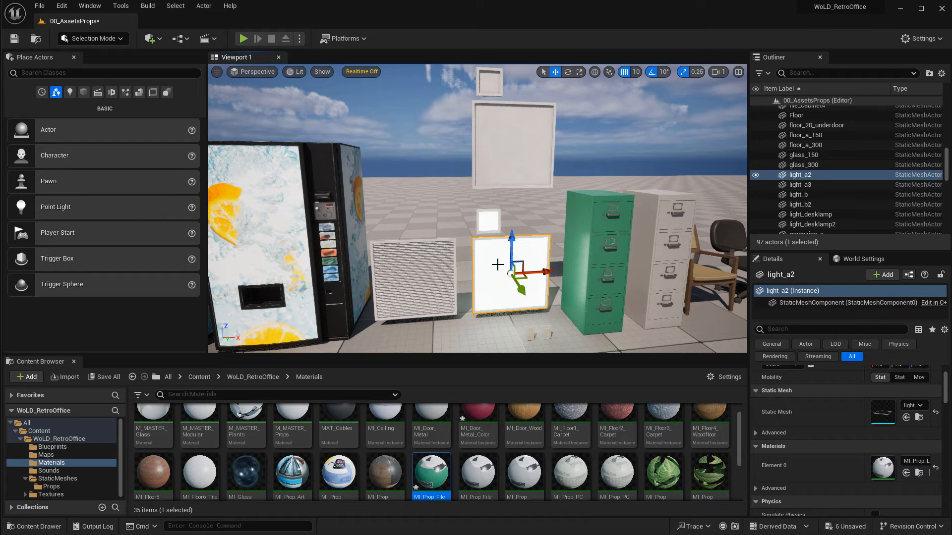
left_click(508, 161)
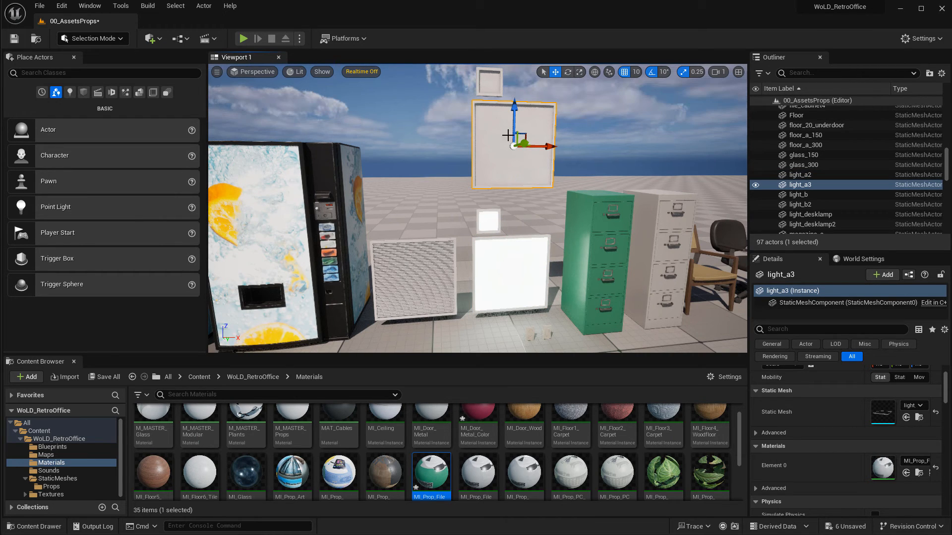
left_click(503, 260)
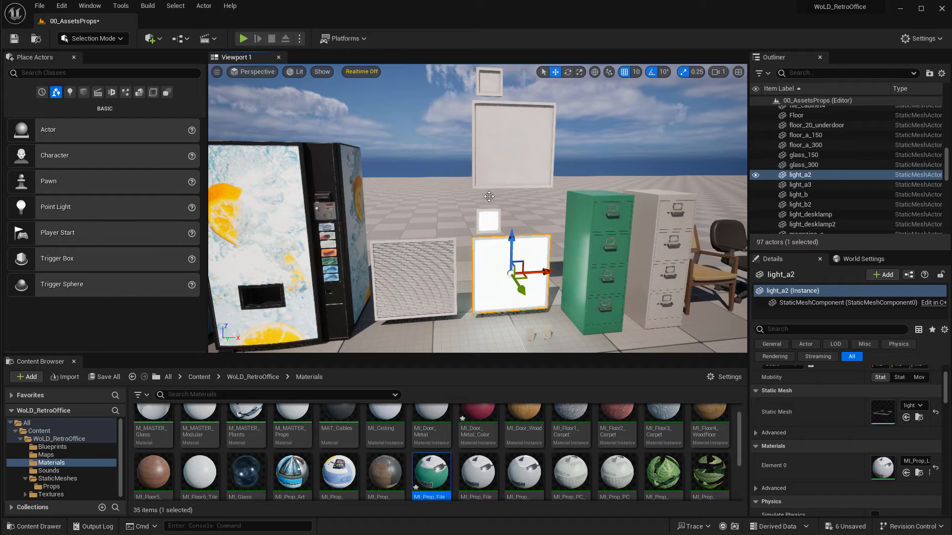
left_click(484, 139)
left_click(493, 78)
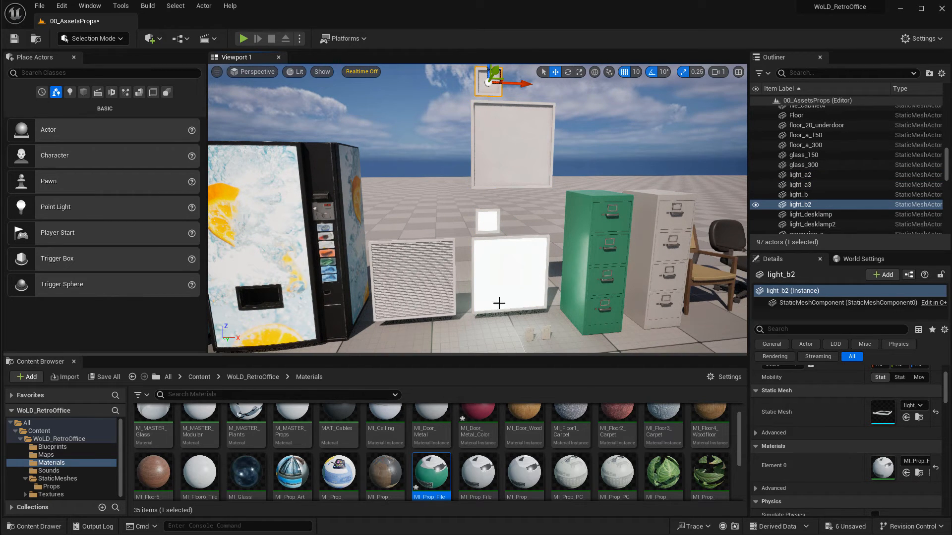
left_click(521, 286)
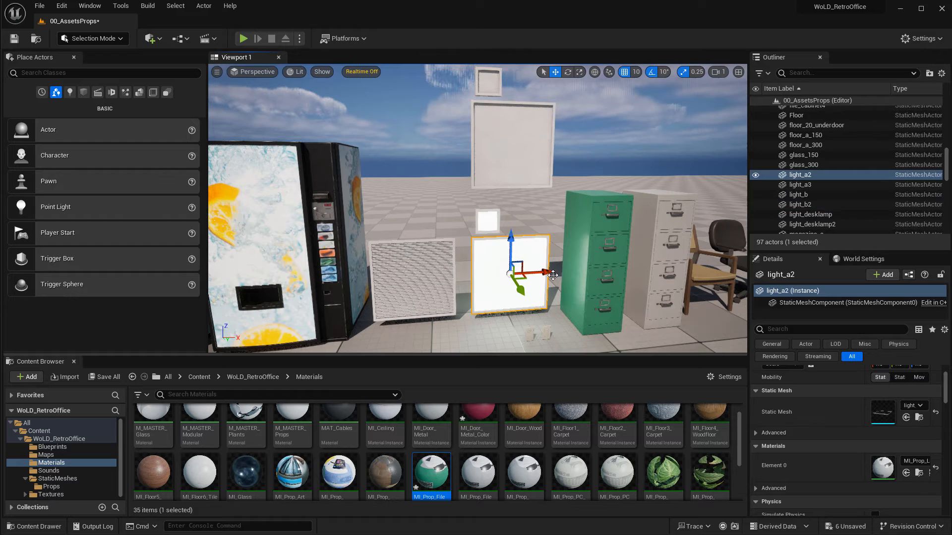
left_click(921, 472)
scroll(528, 468, "down", 2)
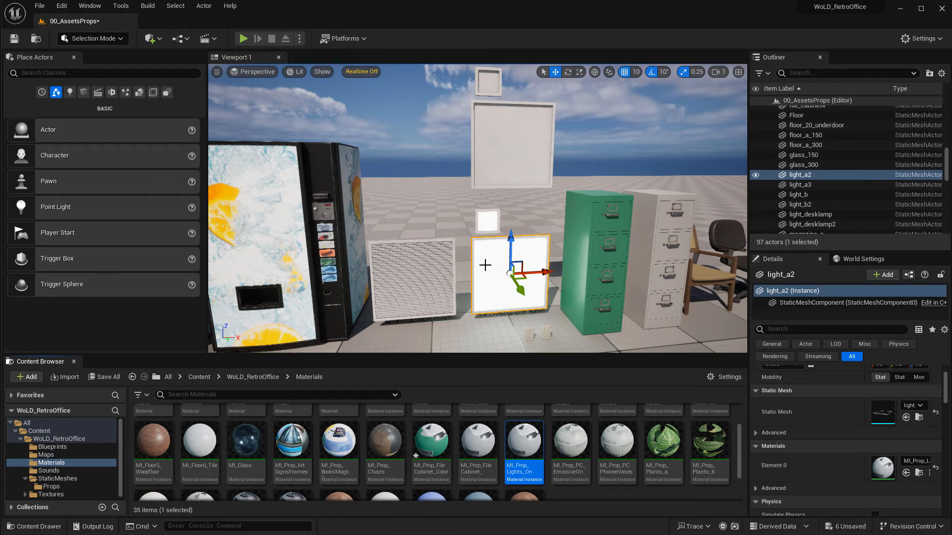
Select the small and large unlit light panels and browse to the large panel's material.
left_click(485, 218)
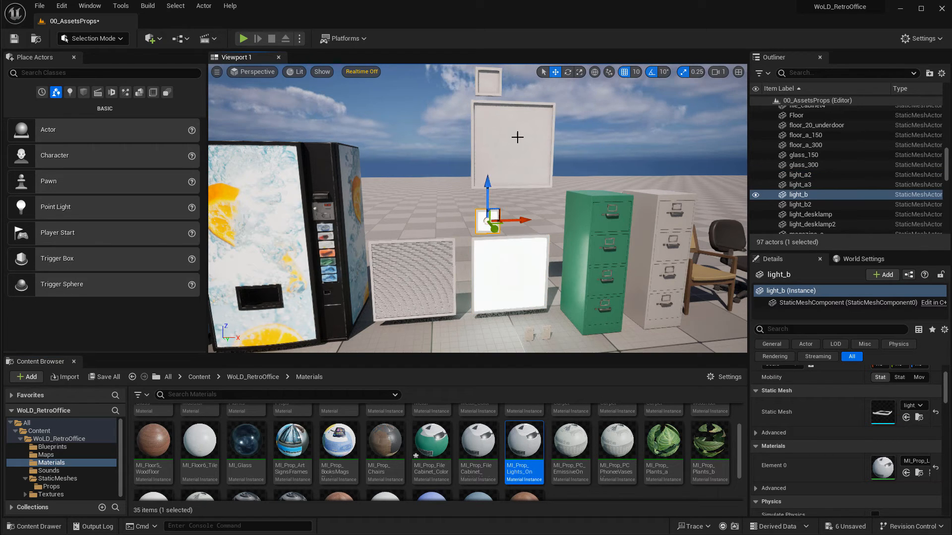
left_click(516, 134)
left_click(919, 472)
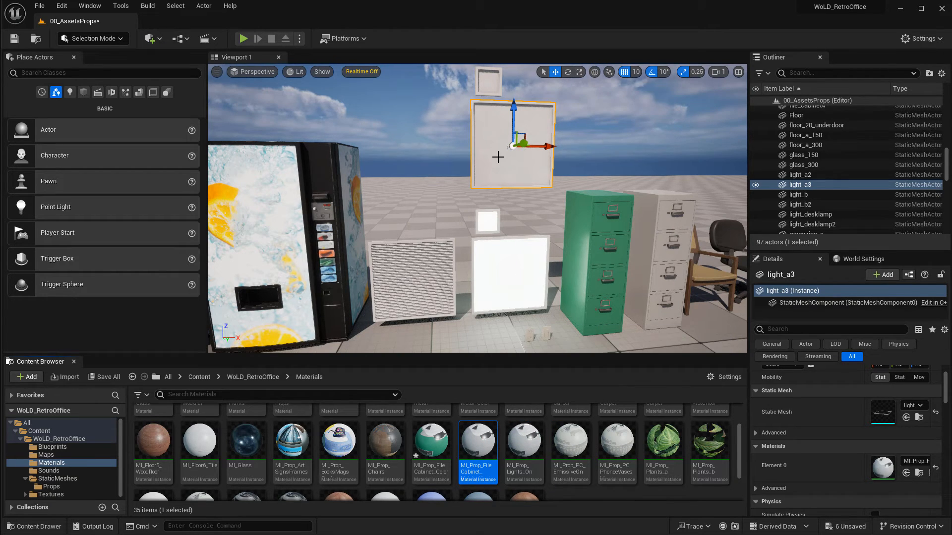
Place a new light_a panel mesh from the Props folder and raise it high above the floor.
key("ctrl+b")
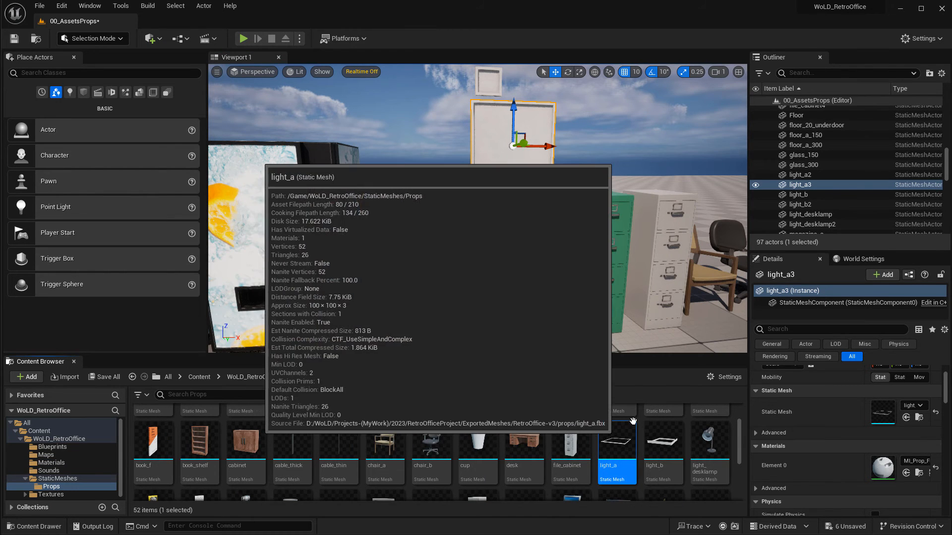
right_click_drag(555, 308, 669, 312)
left_click_drag(613, 443, 530, 313)
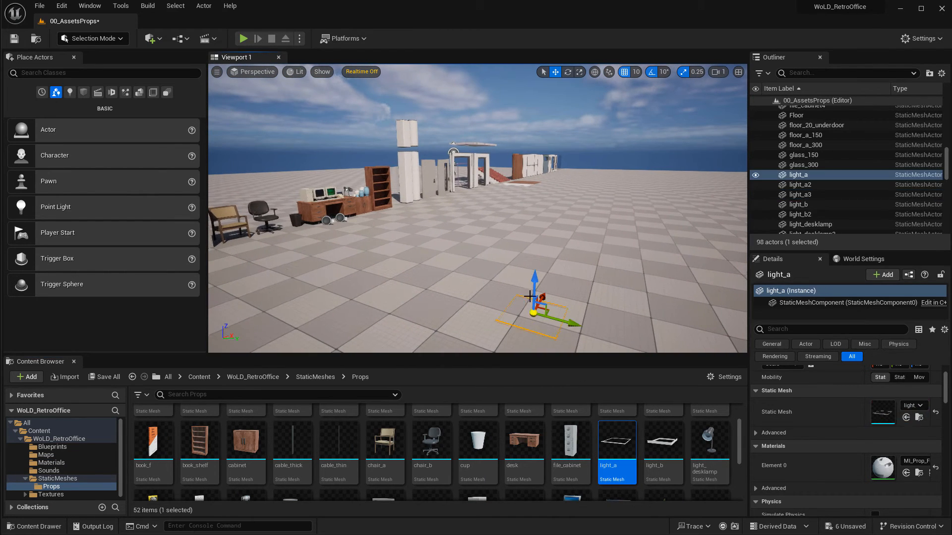
left_click_drag(533, 280, 524, 71)
right_click_drag(559, 183, 559, 157)
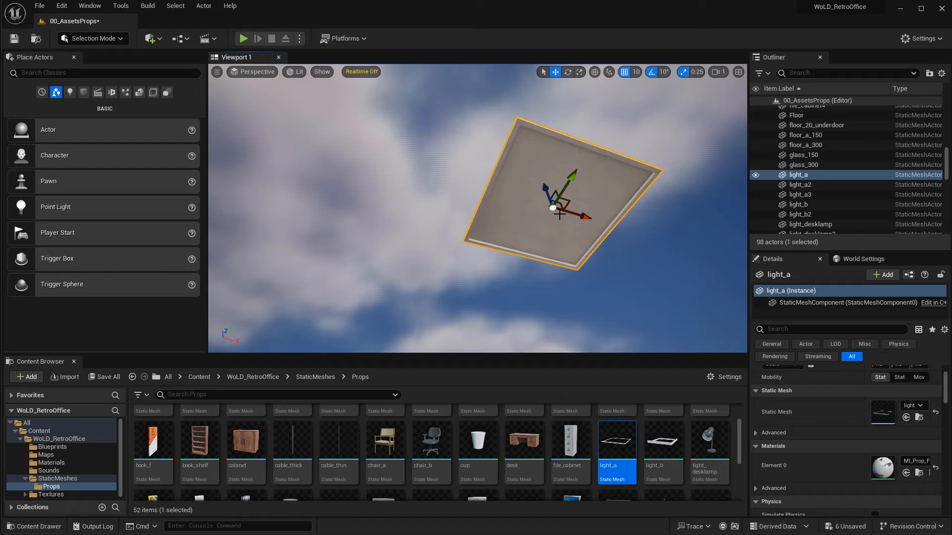
Search the Materials folder for light and apply MI_Prop_Lights_On to the new light panel.
left_click(52, 462)
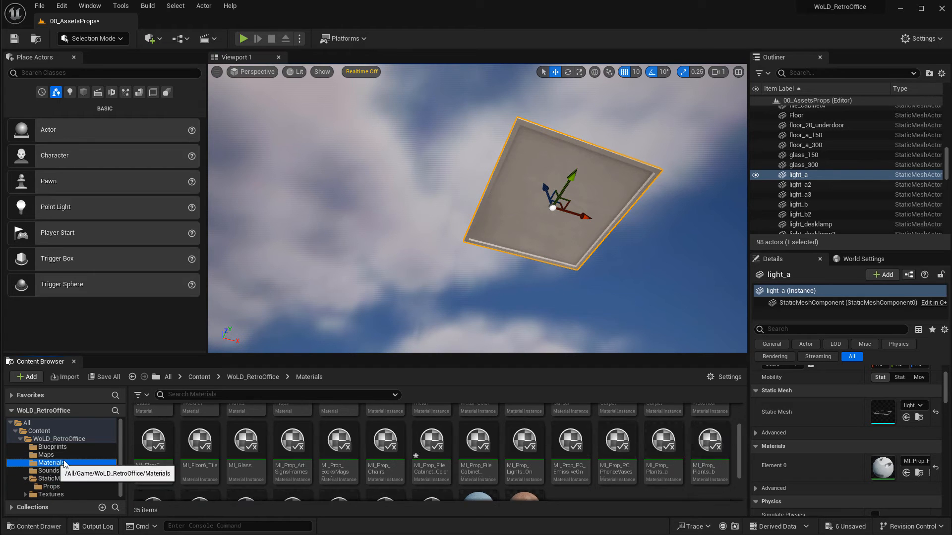
left_click(218, 394)
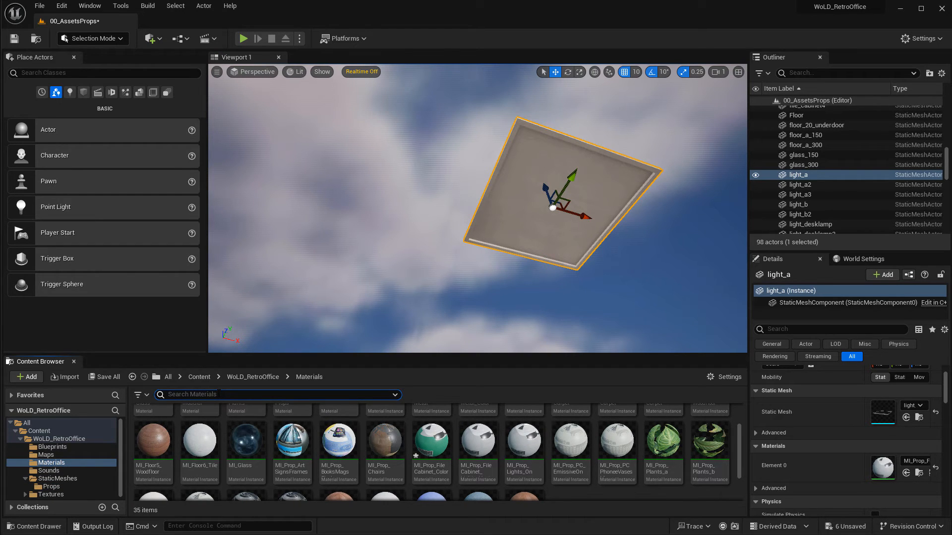
type("light")
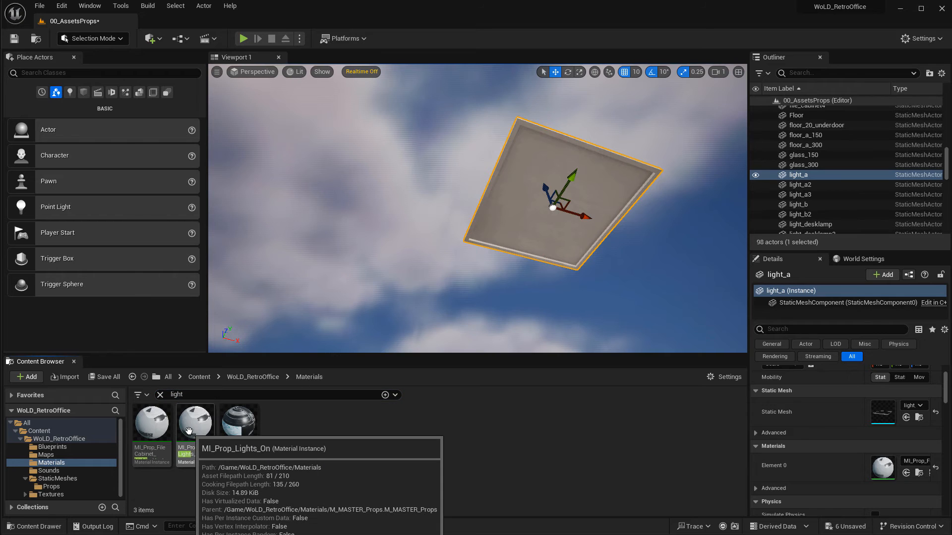
left_click_drag(196, 421, 561, 252)
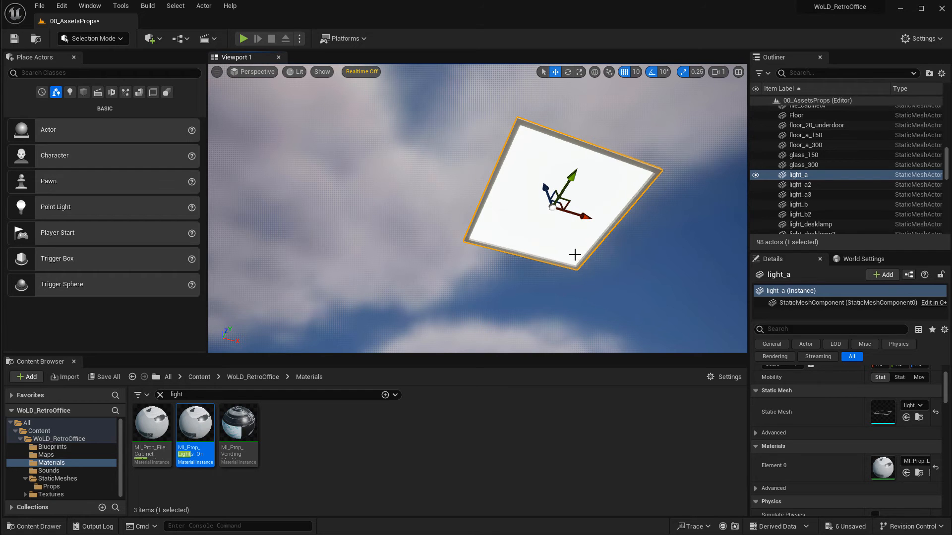
Focus on the light_a2 panel and apply MI_Prop_Lights_On to it as well.
right_click_drag(575, 254, 574, 297)
left_click(443, 191)
right_click_drag(567, 253, 567, 208)
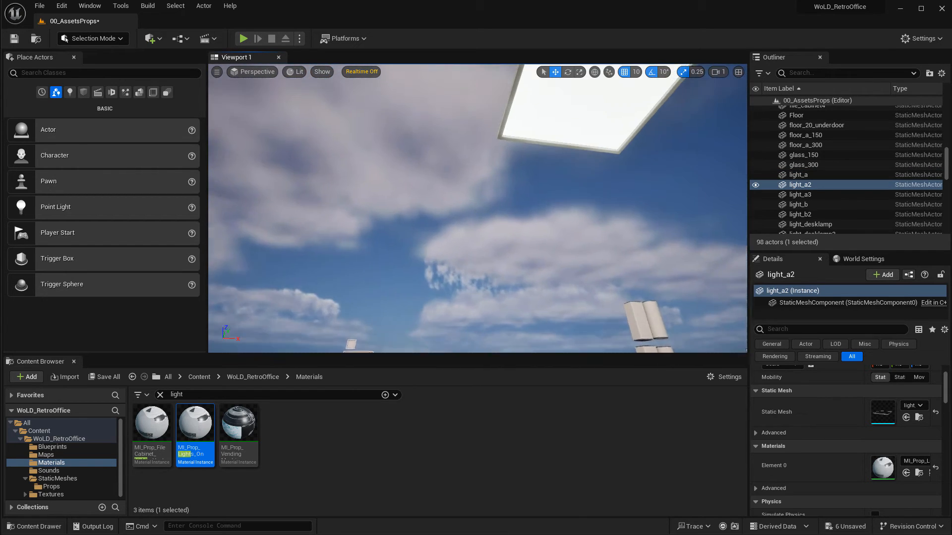
key("f")
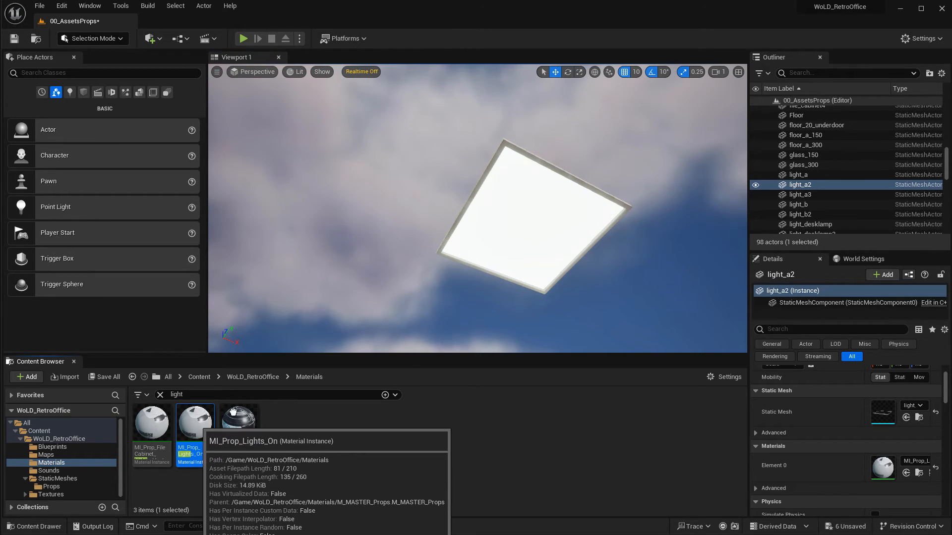
left_click_drag(196, 427, 519, 266)
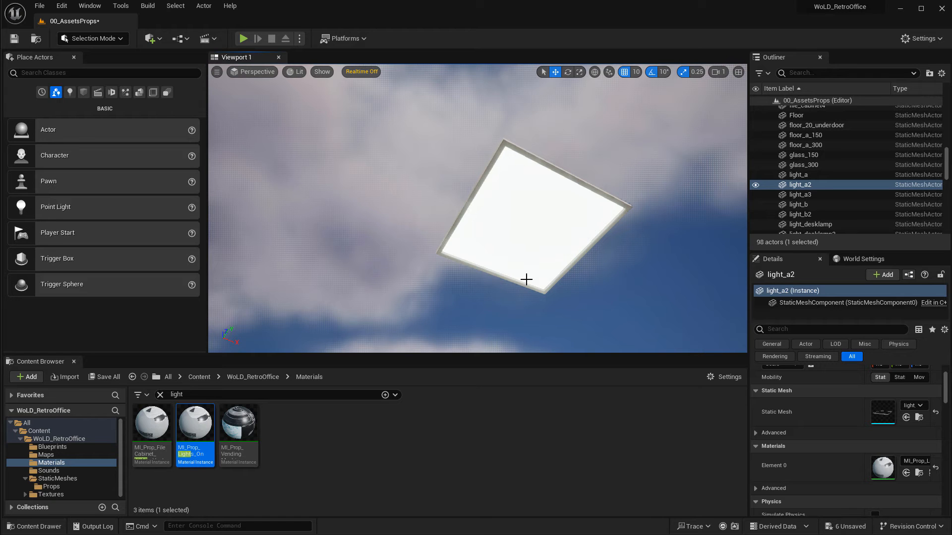
right_click_drag(527, 280, 486, 342)
key("w")
left_click(468, 293)
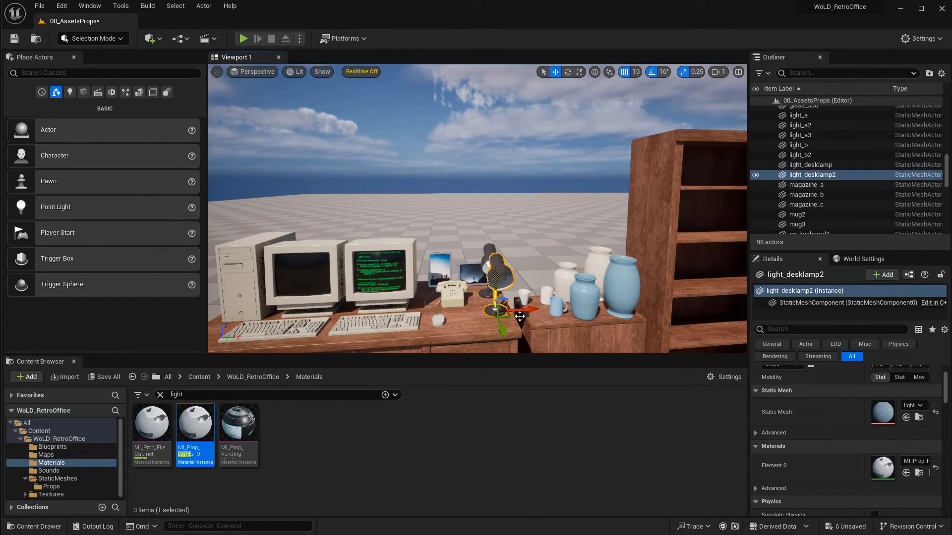
left_click_drag(490, 314, 479, 314)
key("q")
mouse_move(421, 192)
right_mouse_down()
mouse_move(412, 195)
mouse_move(421, 193)
right_mouse_up()
key("w")
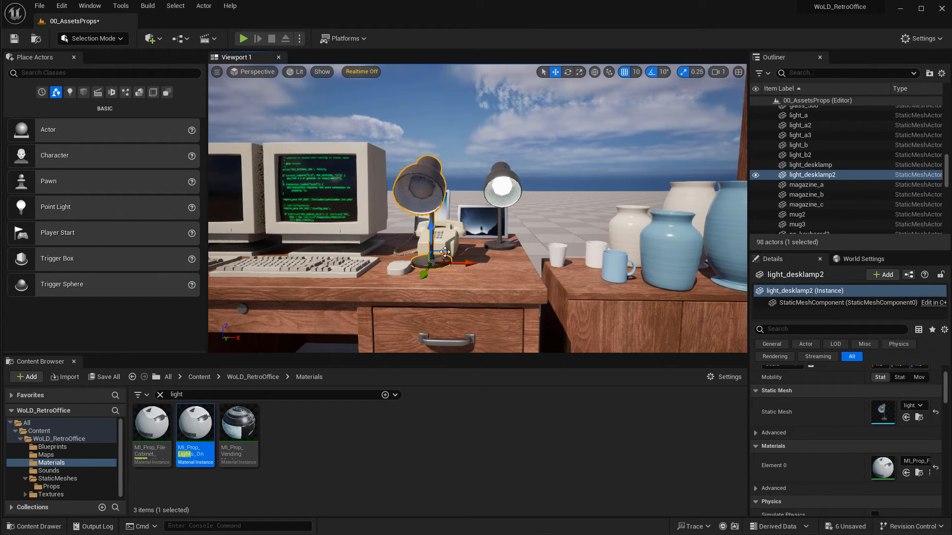
key("ctrl+b")
left_click_drag(710, 488, 495, 161)
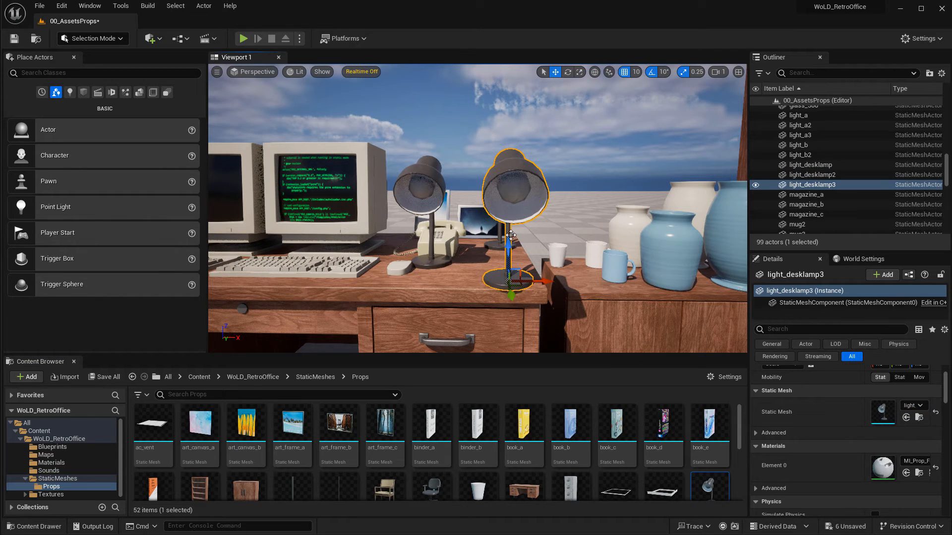
key("Delete")
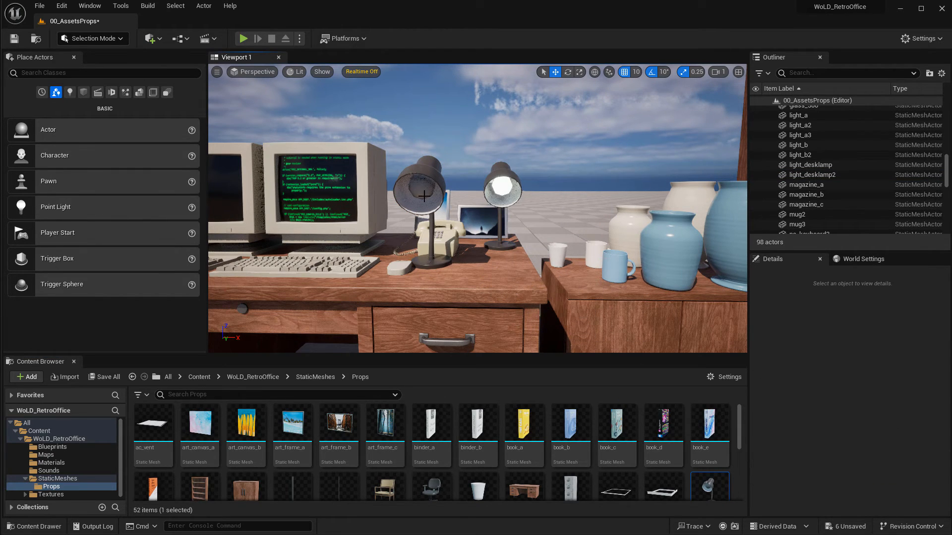
Browse to the lit desk lamp's MI_Prop_Lights_On material and apply it to the other desk lamp.
left_click(506, 186)
left_click(917, 472)
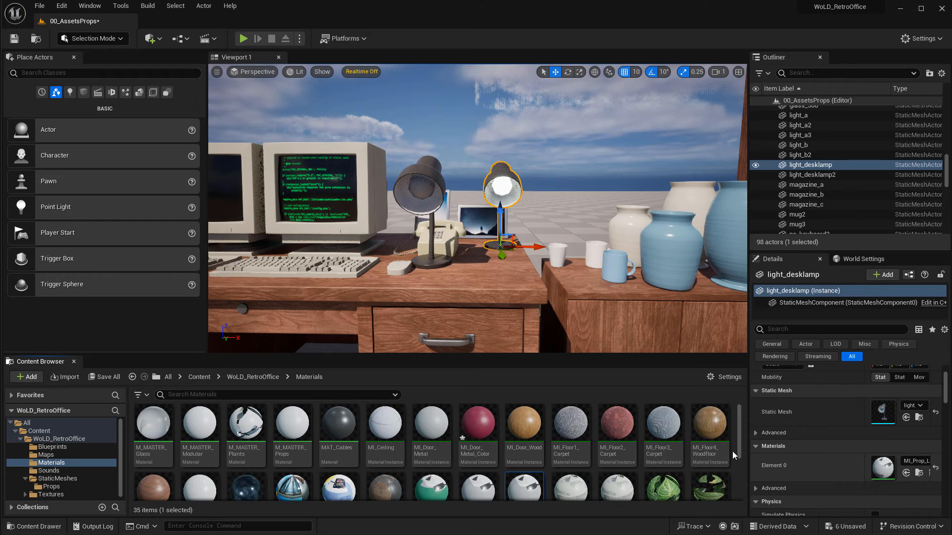
scroll(527, 490, "down", 2)
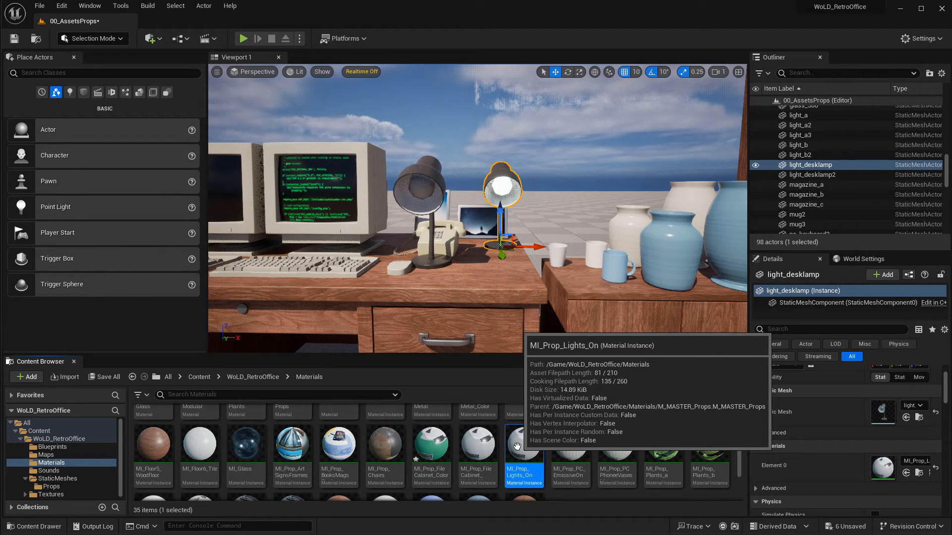
left_click_drag(517, 446, 411, 194)
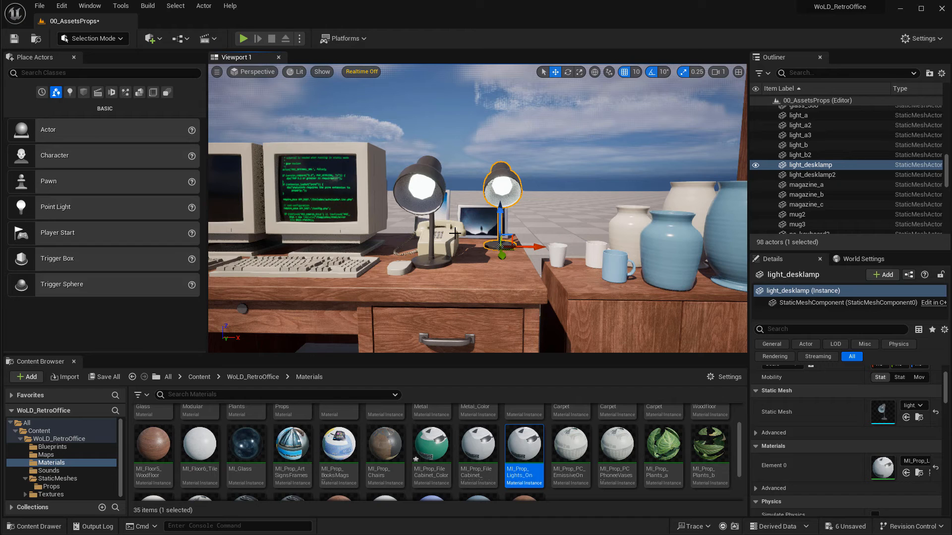
left_click(419, 191)
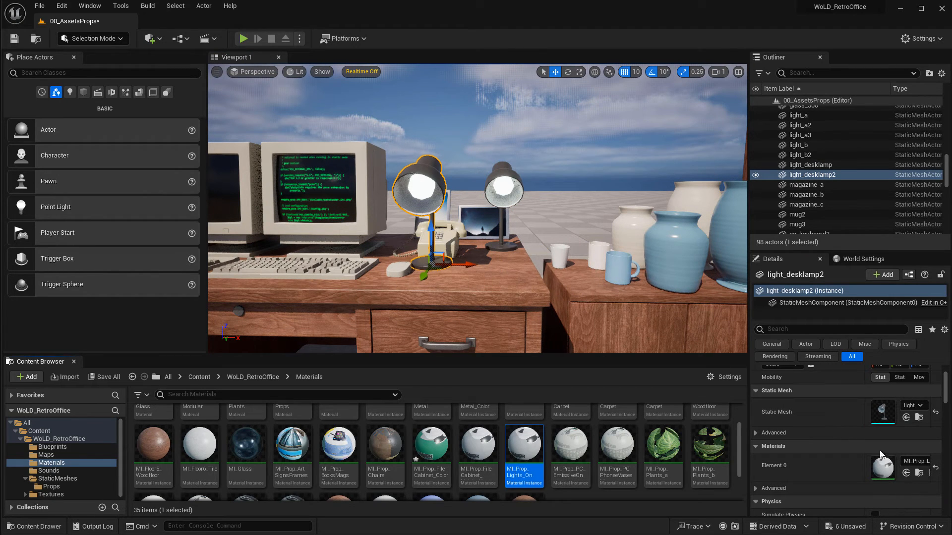
left_click(935, 468)
right_click_drag(486, 195, 474, 219)
key("a")
key("q")
key("w")
Select the left computer monitor and locate the pc_monitor mesh in the Props folder.
left_click(437, 224)
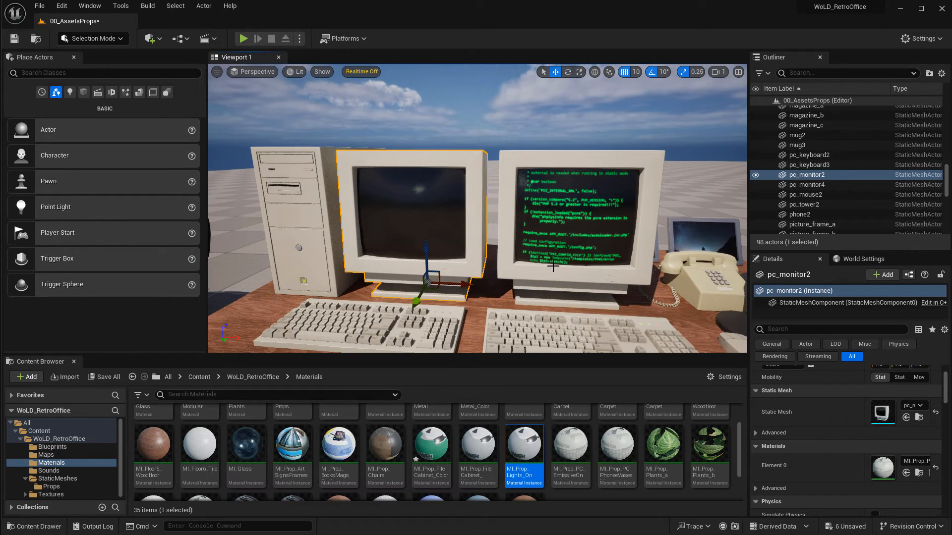
right_click_drag(553, 266, 542, 266)
left_click(51, 486)
left_click_drag(384, 473, 530, 316)
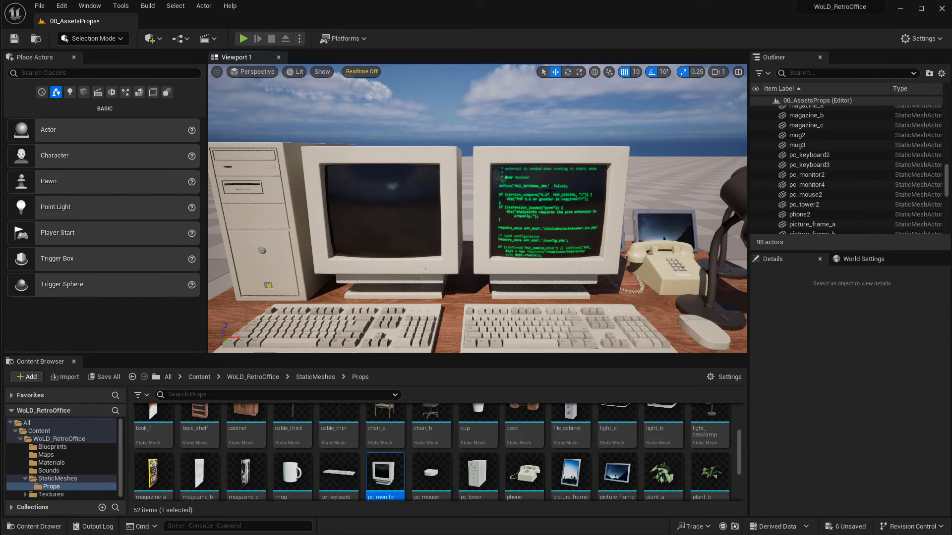
Browse to the right monitor's MI_Prop_PC_EmissiveOn material and apply it to the left monitor.
left_click(545, 218)
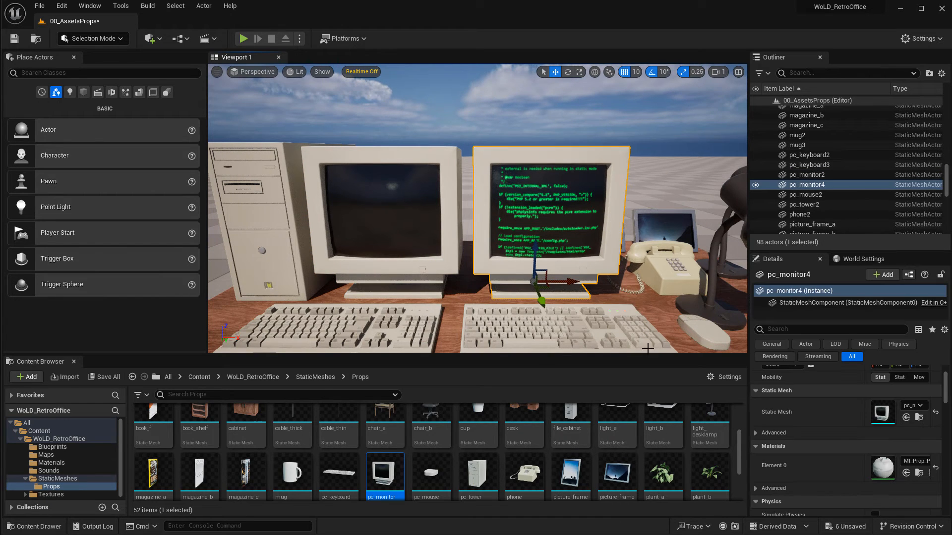
left_click(51, 462)
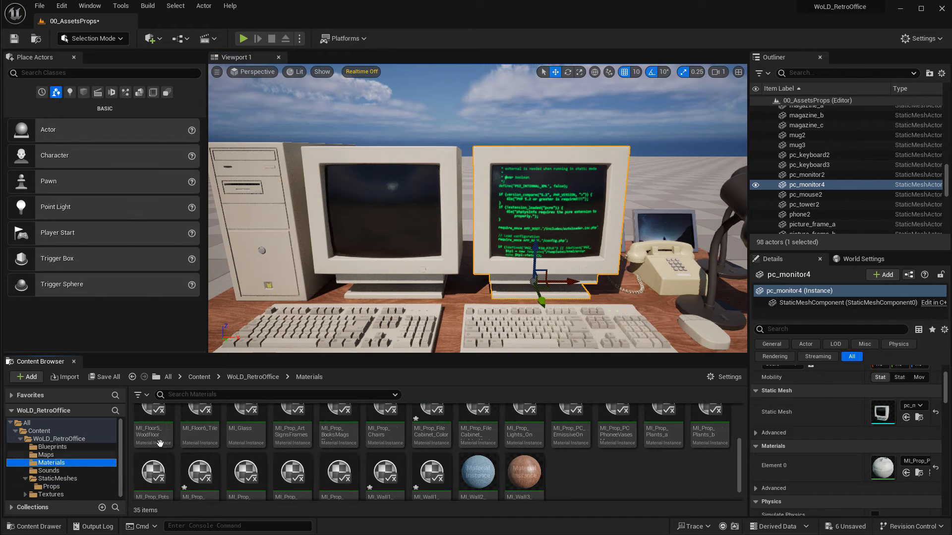
left_click(920, 473)
scroll(572, 478, "down", 2)
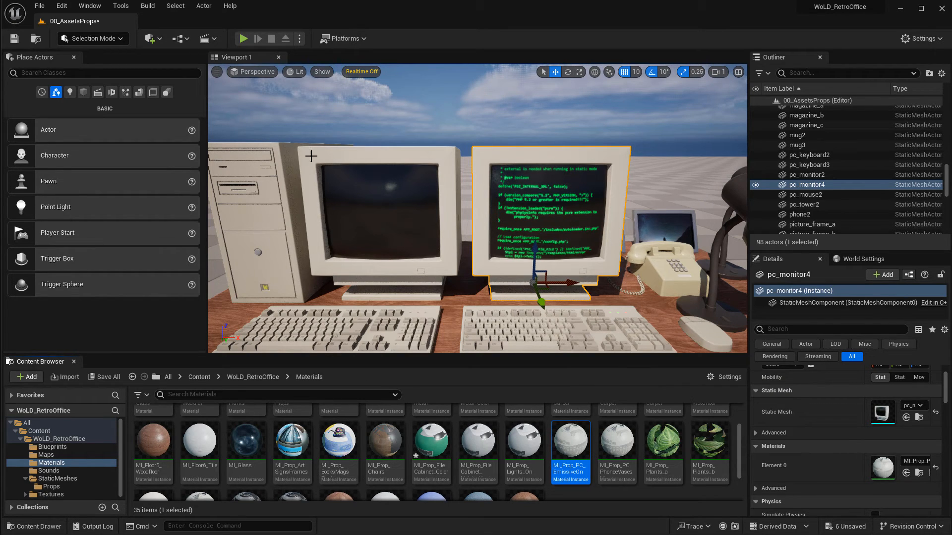
mouse_move(574, 423)
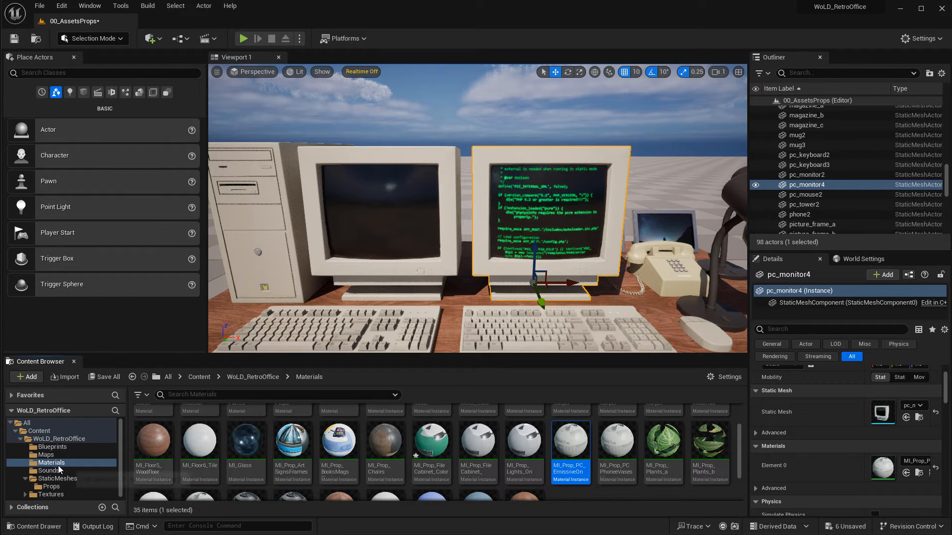
mouse_move(569, 440)
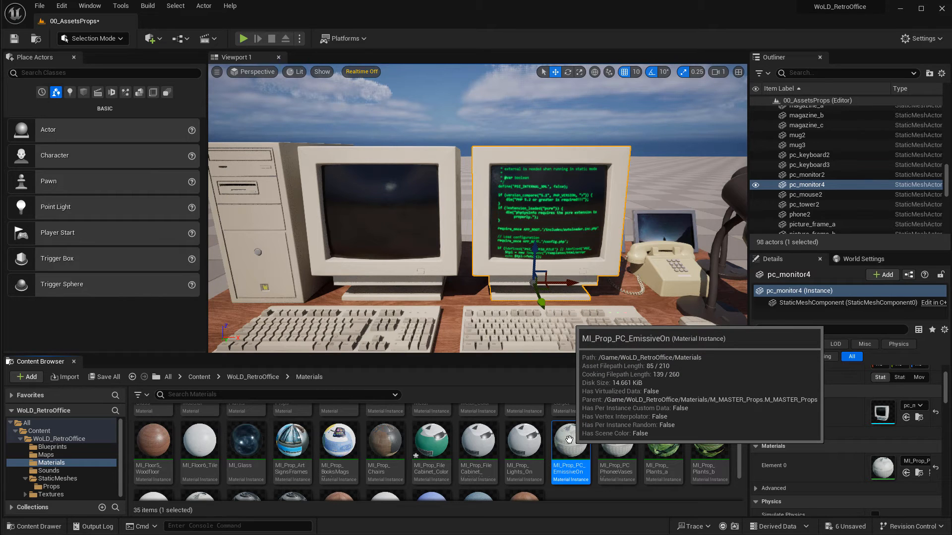
left_click_drag(569, 440, 378, 207)
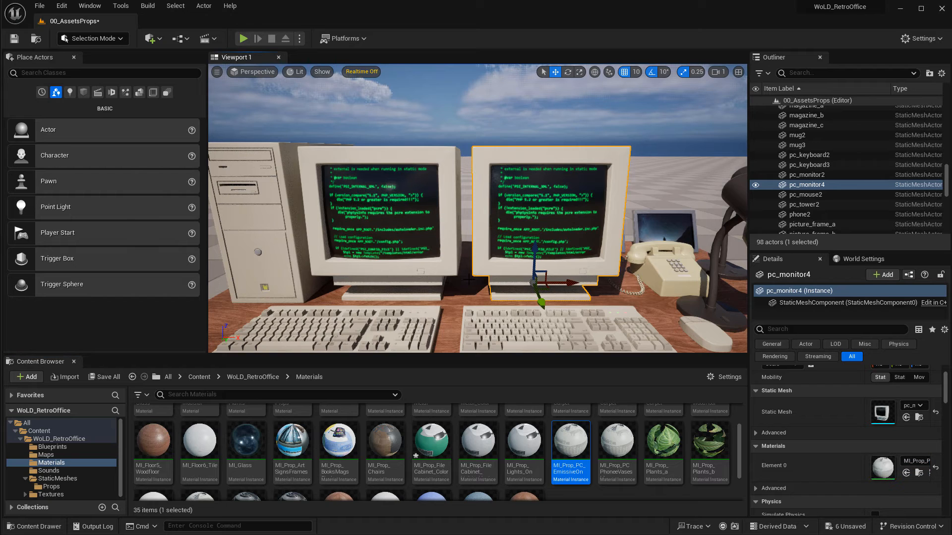
Undo the emissive material applied to the left monitor.
key("ctrl+z")
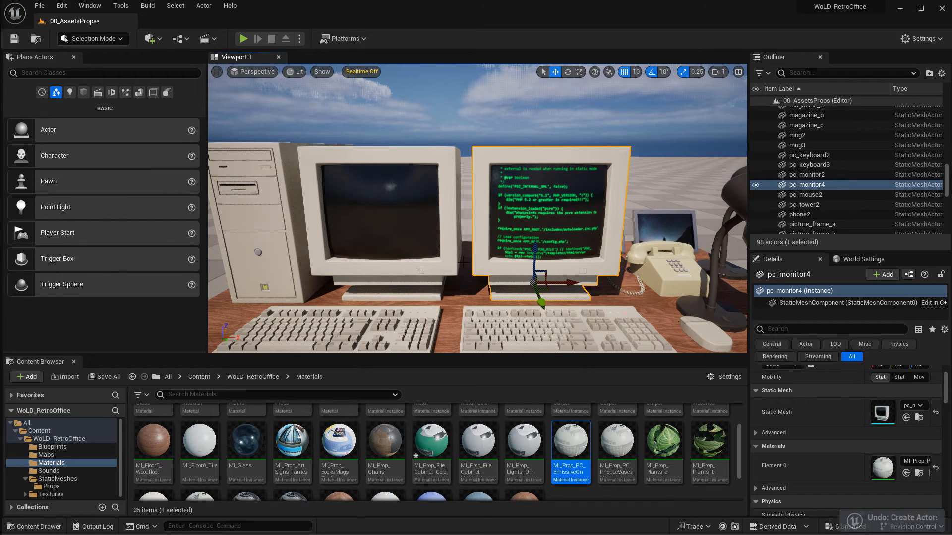
right_click_drag(468, 280, 468, 337)
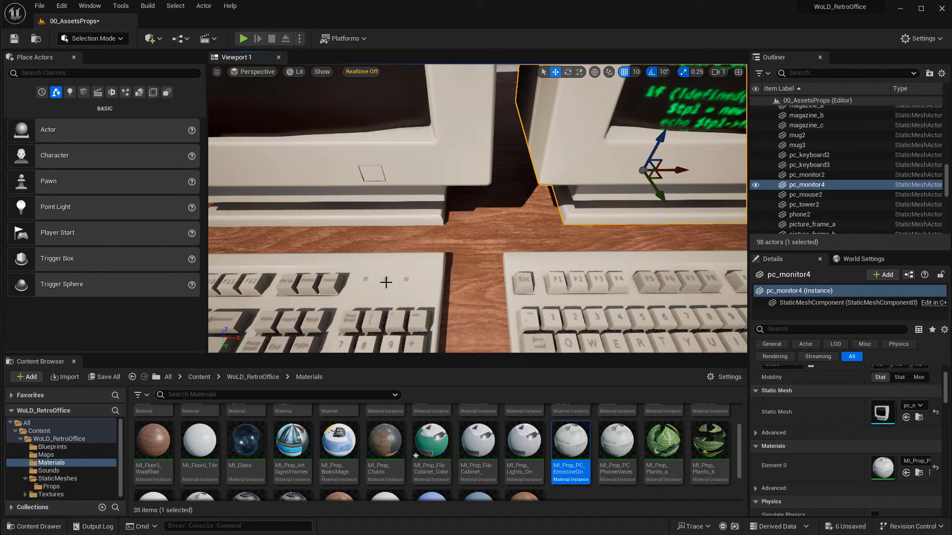
mouse_move(386, 282)
right_mouse_down()
mouse_move(383, 296)
mouse_move(402, 273)
right_mouse_up()
key("d")
key("a")
right_click_drag(523, 275, 521, 268)
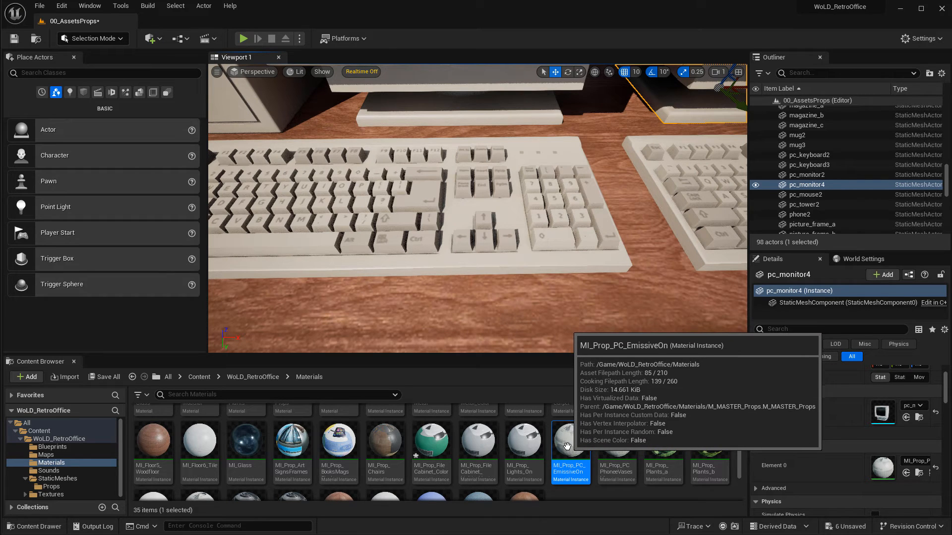
Try applying MI_Prop_PC_EmissiveOn to the keyboard, then reset the keyboard's material to default.
left_click_drag(567, 443, 528, 201)
right_click_drag(549, 247, 553, 257)
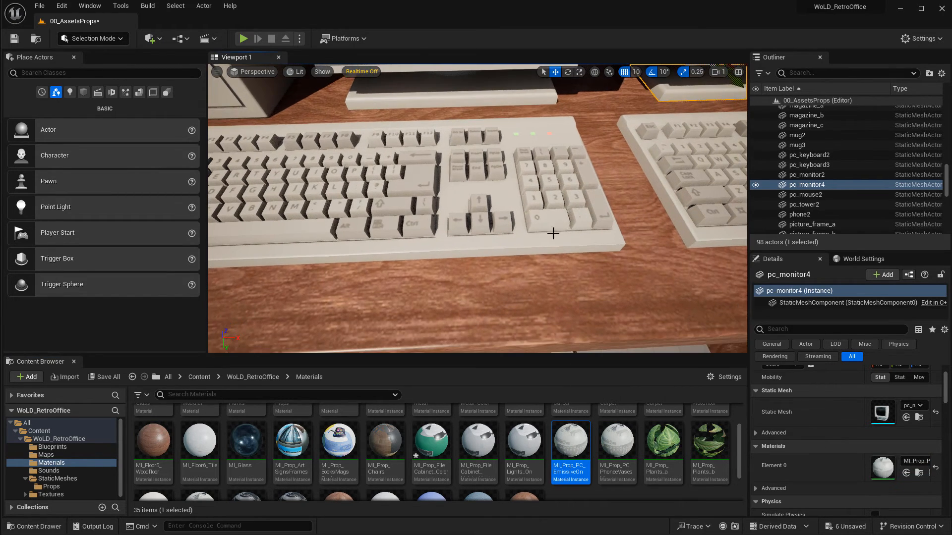
mouse_move(549, 205)
right_mouse_down()
mouse_move(590, 205)
mouse_move(550, 208)
mouse_move(560, 212)
right_mouse_up()
left_click(550, 209)
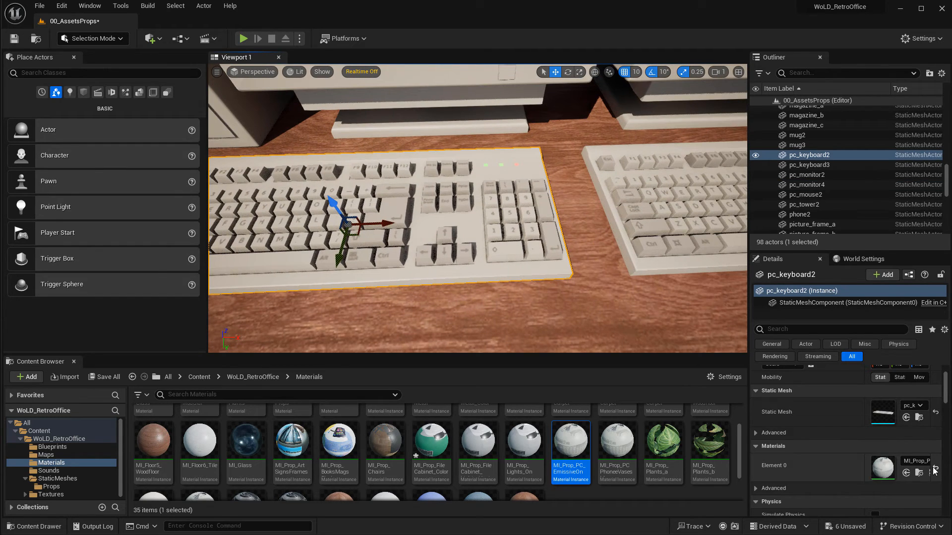
left_click(935, 468)
right_click_drag(555, 268, 425, 217)
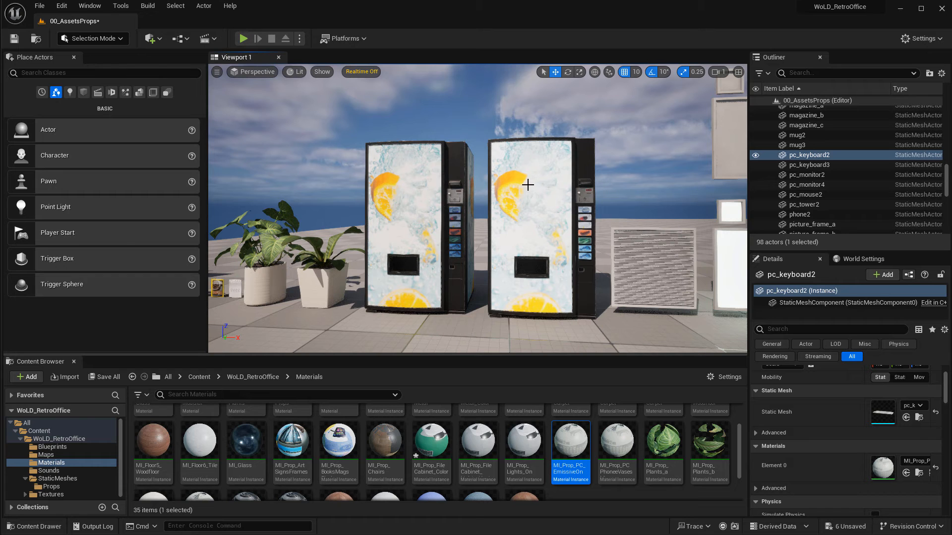
mouse_move(486, 138)
right_mouse_down()
mouse_move(498, 152)
mouse_move(487, 138)
right_mouse_up()
right_click_drag(454, 217, 425, 185)
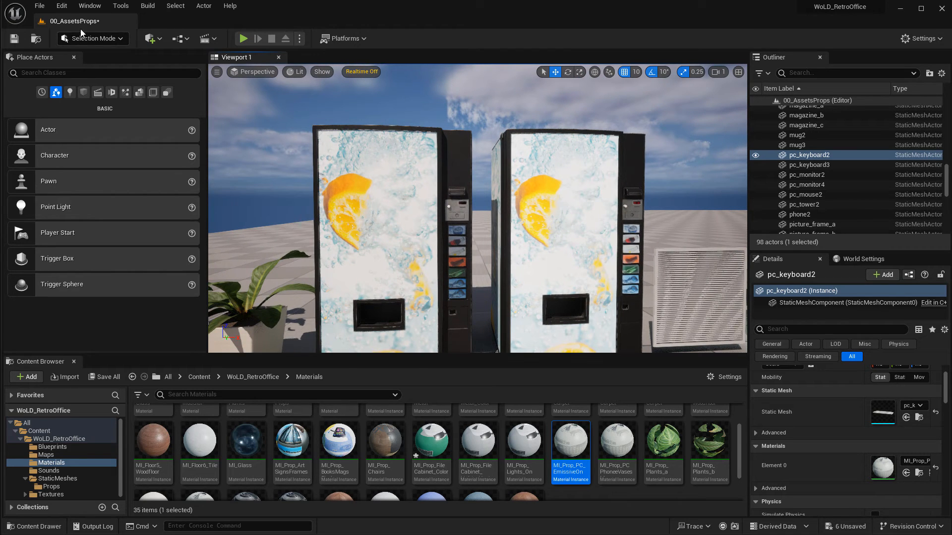
left_click(40, 6)
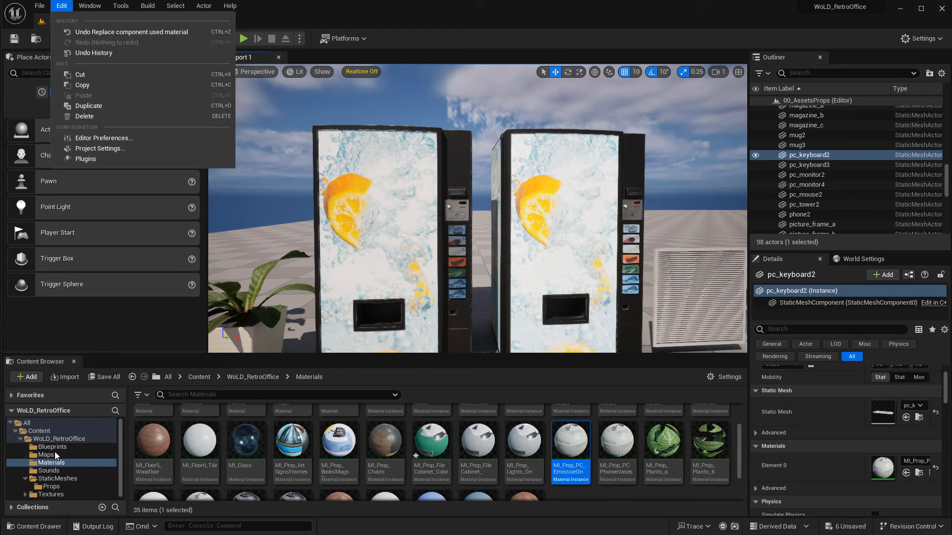
Open the 01_ExtLighting_Sound_PP level from the Maps folder without saving the current changes.
left_click(45, 455)
double_click(194, 425)
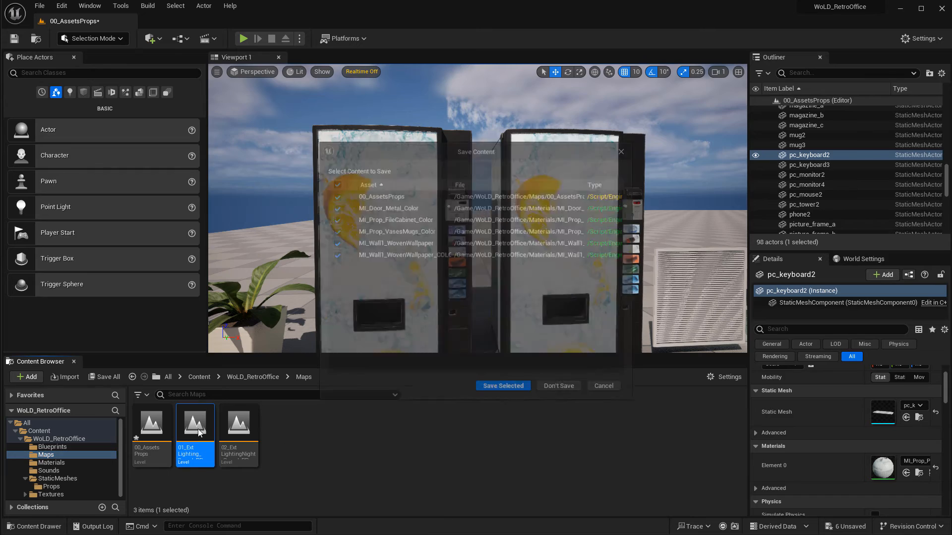
left_click(560, 389)
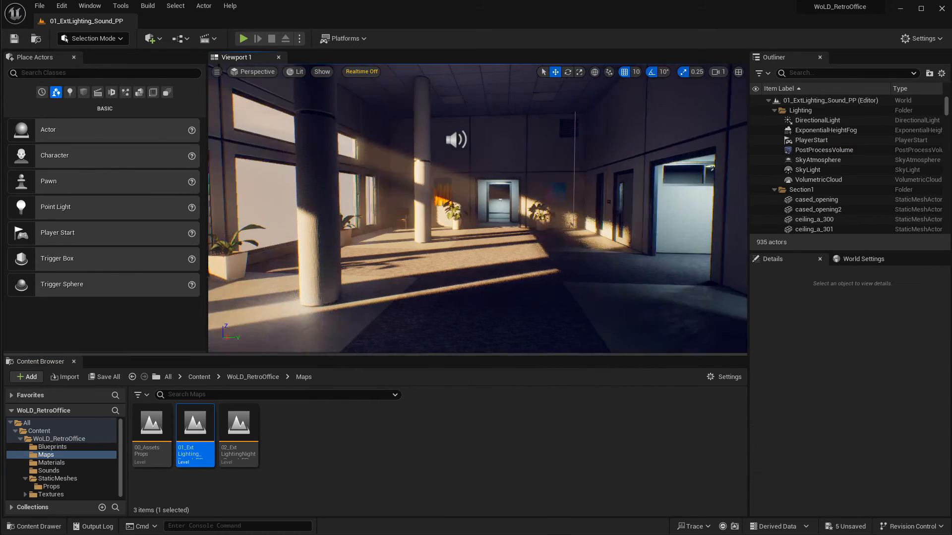
Select the vending machine in the hallway and locate its vending_machine mesh in the Props folder.
key("w")
right_click_drag(478, 208, 563, 199)
key("w")
key("w")
right_click_drag(439, 199, 458, 179)
left_click(458, 178)
key("f")
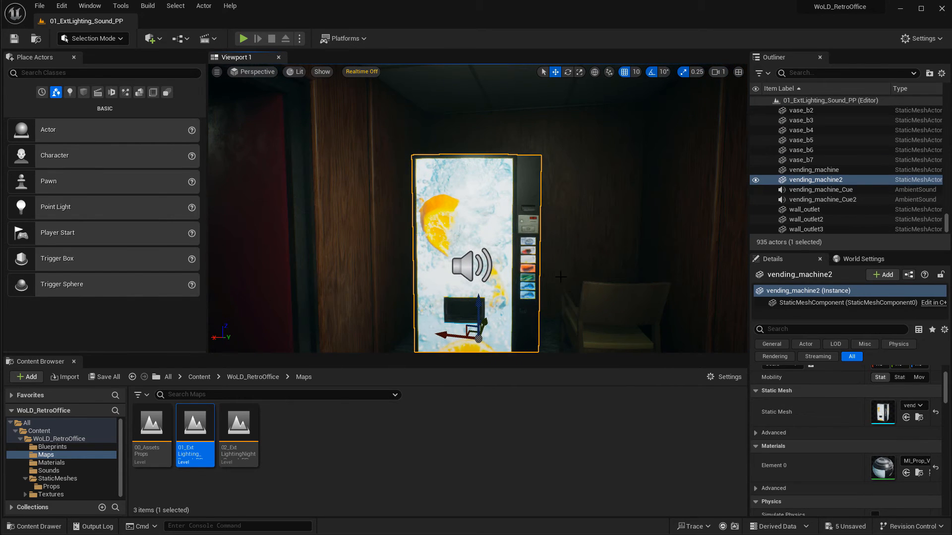
key("ctrl+b")
Place a second vending_machine mesh beside the first, rotated about 190° and moved into line with it.
left_click_drag(617, 461, 604, 325)
key("f")
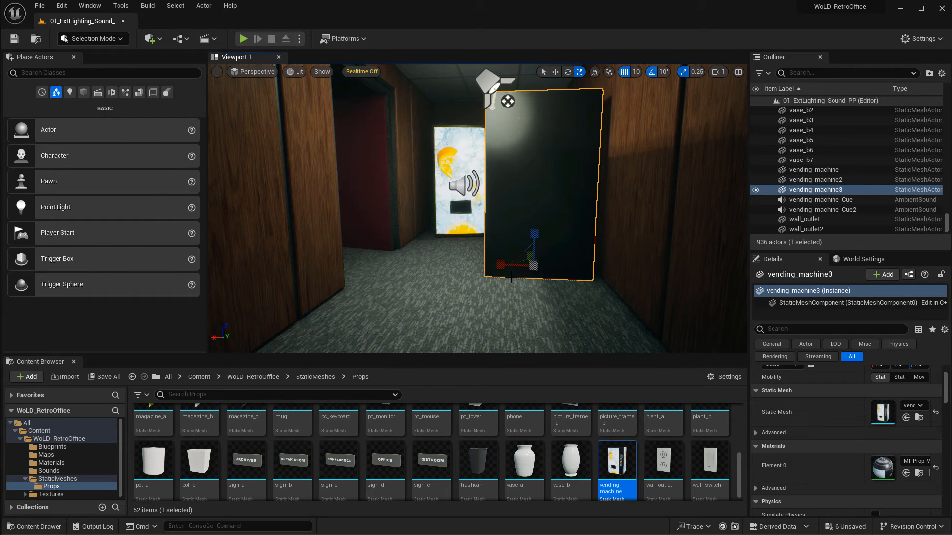
key("w")
key("e")
left_click_drag(502, 283, 605, 278)
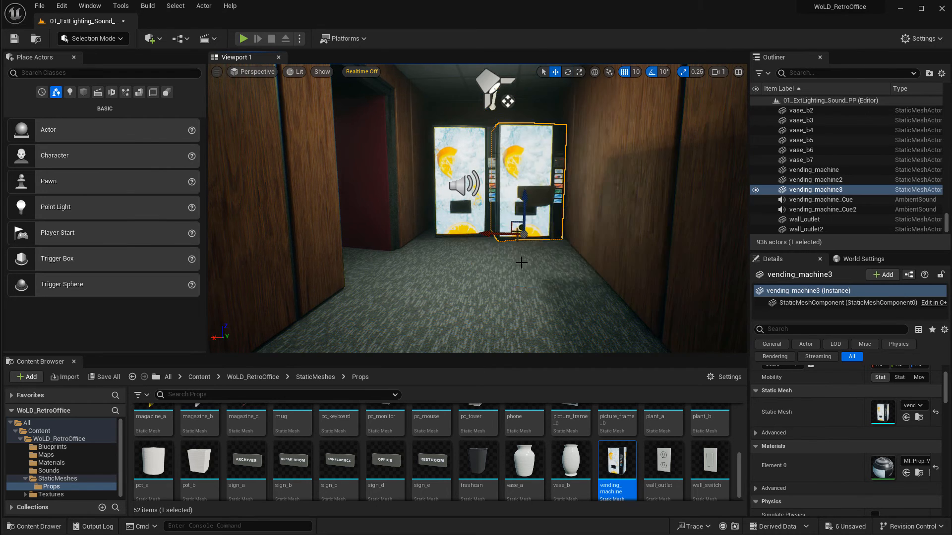
key("w")
right_click_drag(520, 261, 536, 228)
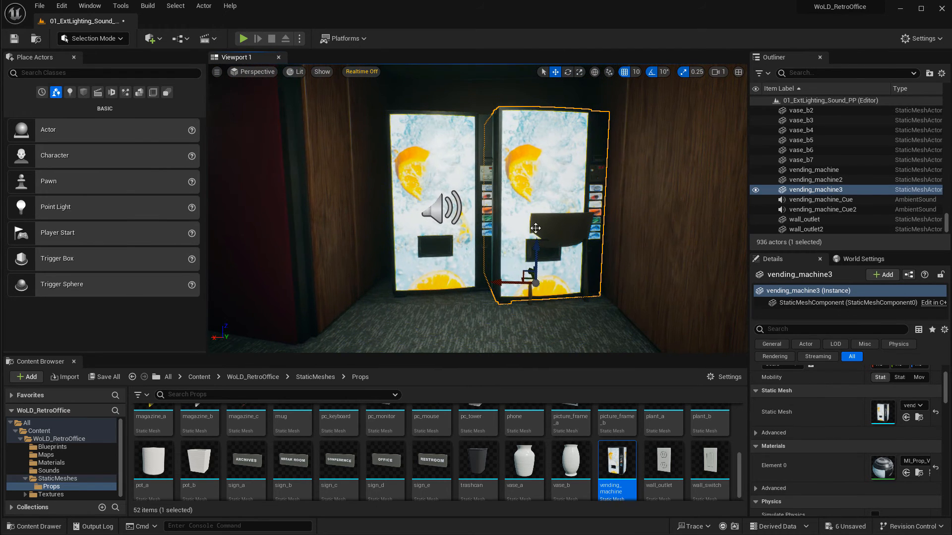
key("e")
key("Escape")
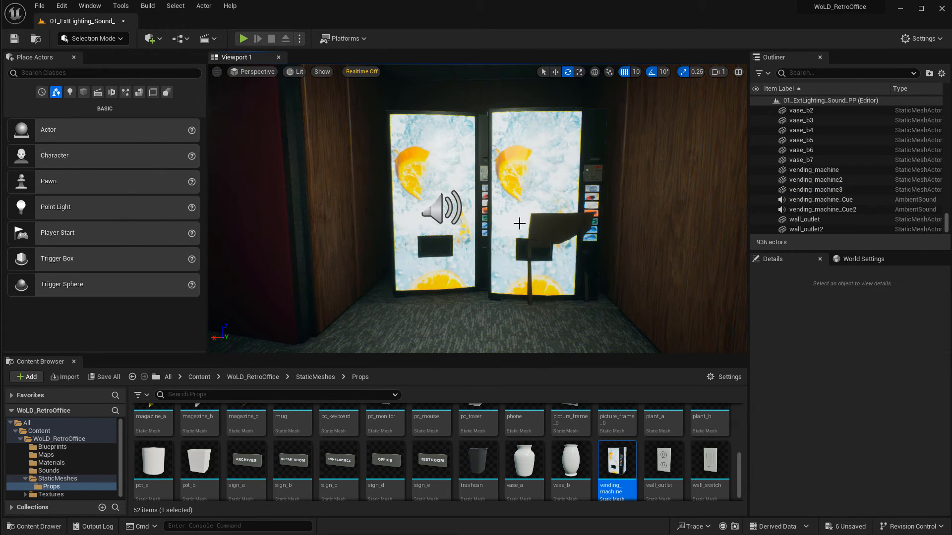
Search the Materials folder for vend and apply MI_Prop_VendingMachine_LightsOff to the new vending machine.
left_click(65, 463)
left_click(252, 396)
type("vend")
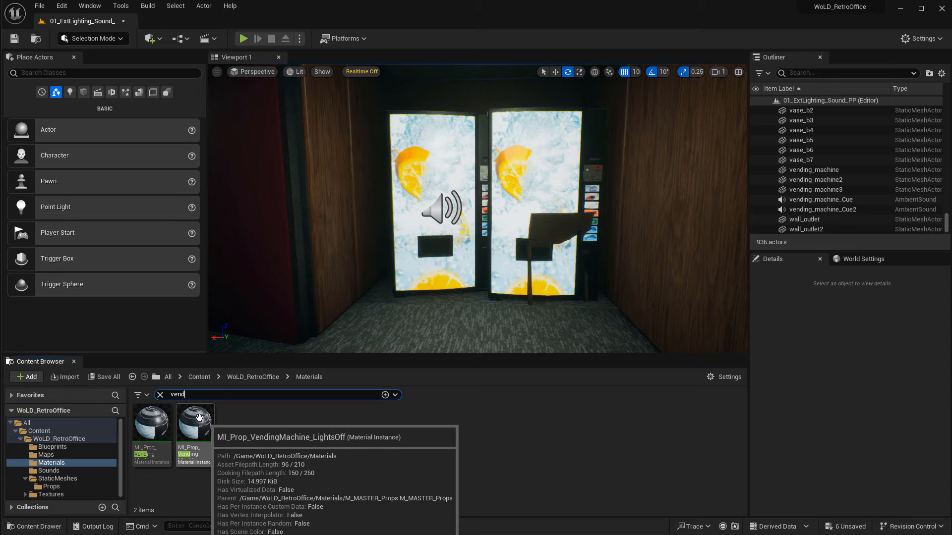
left_click_drag(188, 429, 539, 163)
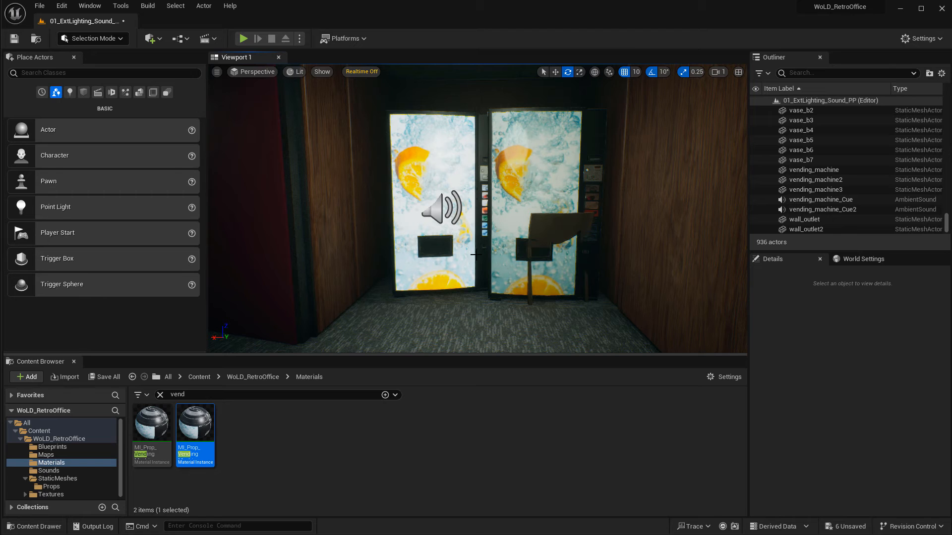
left_click(440, 276)
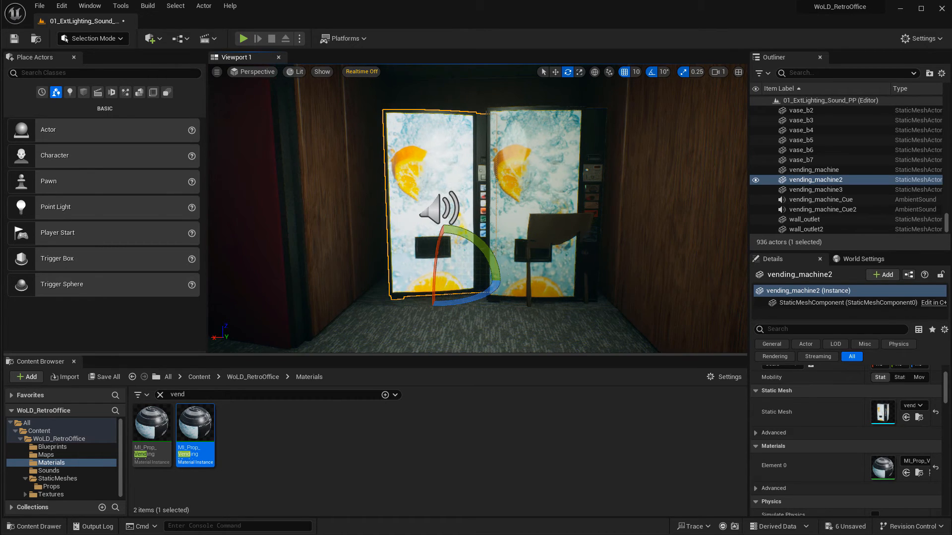
left_click(545, 174)
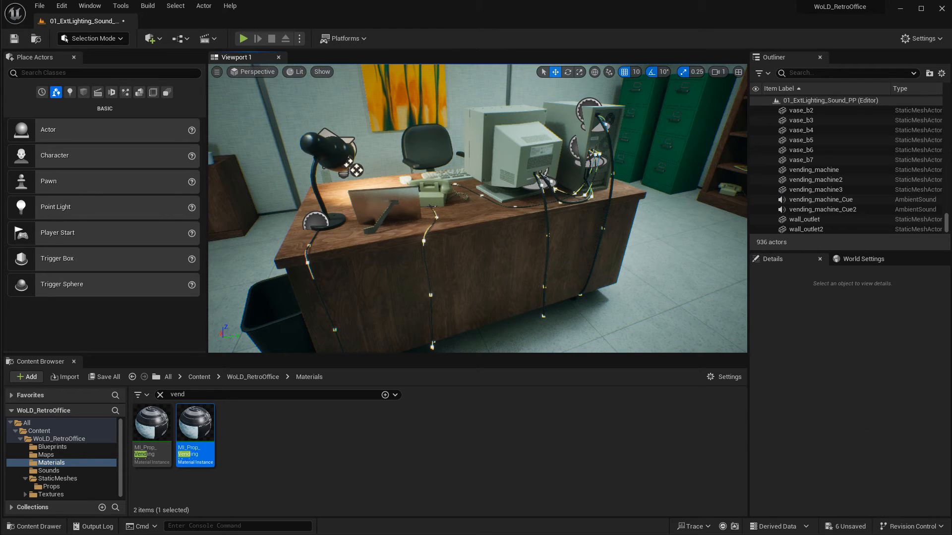
Inspect the cables running from the desk's monitor and computer tower in fullscreen game view.
right_click_drag(618, 261, 600, 262)
left_click_drag(419, 156, 419, 201)
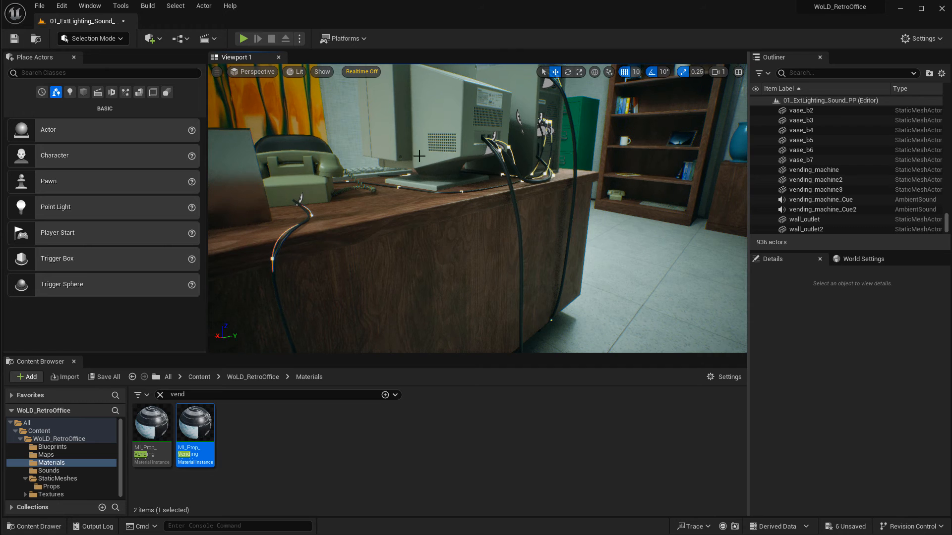
right_click_drag(423, 161, 377, 177)
right_click_drag(498, 208, 451, 190)
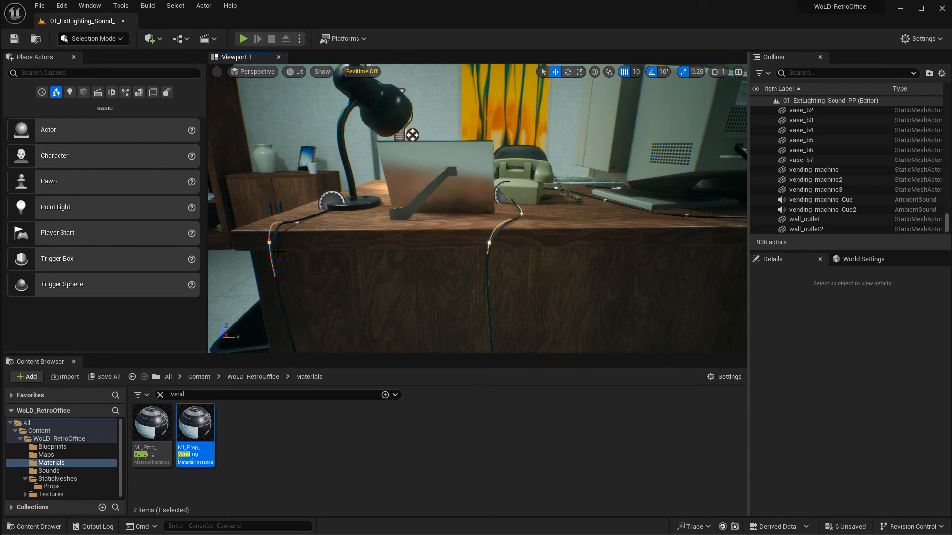
right_click_drag(454, 266, 542, 267)
right_click_drag(350, 227, 350, 205)
key("w")
right_click_drag(514, 125, 510, 93)
mouse_move(553, 245)
right_mouse_down()
mouse_move(553, 269)
mouse_move(538, 249)
right_mouse_up()
key("g")
key("F11")
key("s")
key("w")
right_click_drag(419, 290, 417, 292)
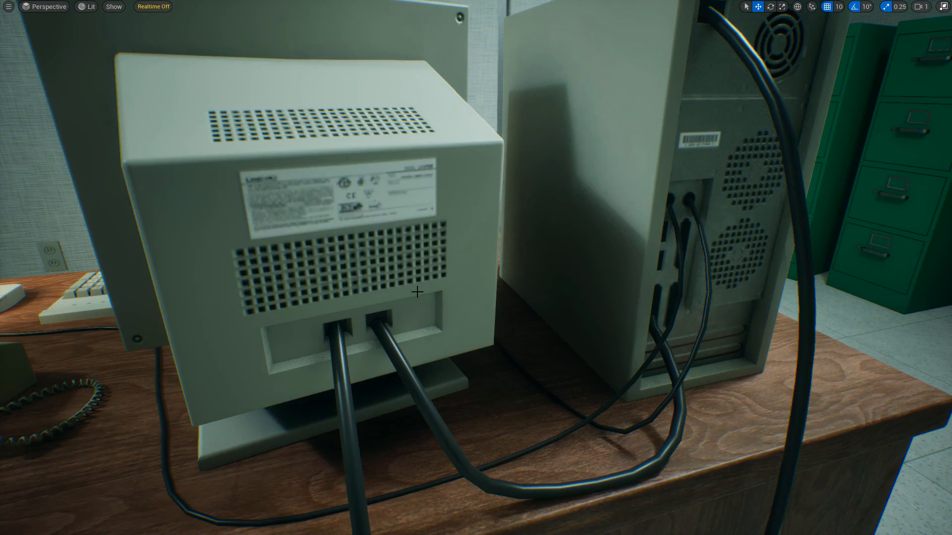
right_click_drag(497, 464, 480, 460)
key("s")
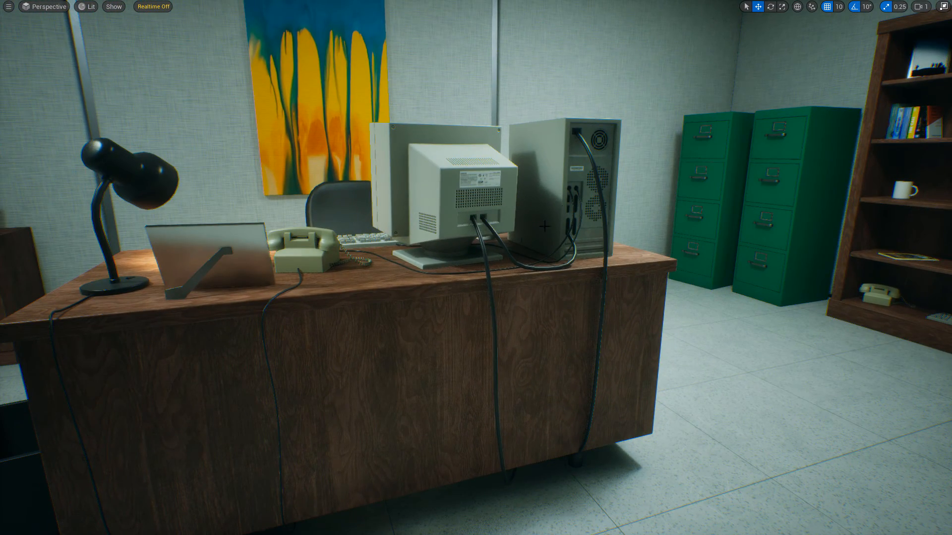
right_click_drag(410, 191, 435, 198)
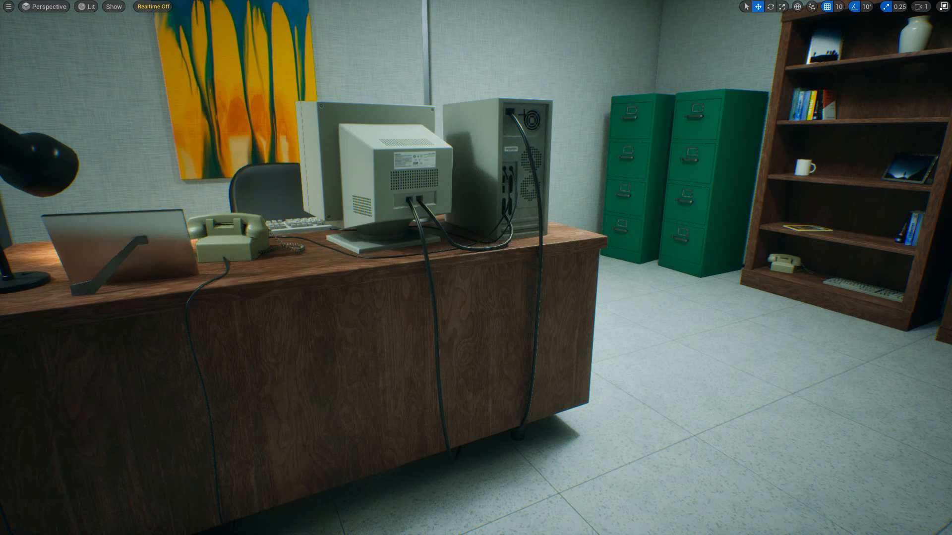
right_click_drag(529, 243, 520, 248)
key("F11")
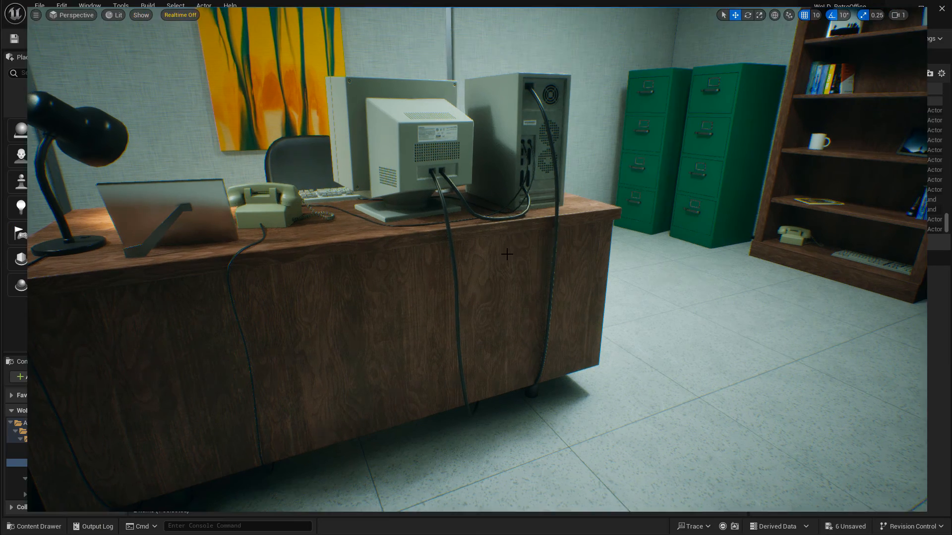
Place a BP_Cable blueprint on the floor near the desk from the Blueprints folder.
left_click(58, 446)
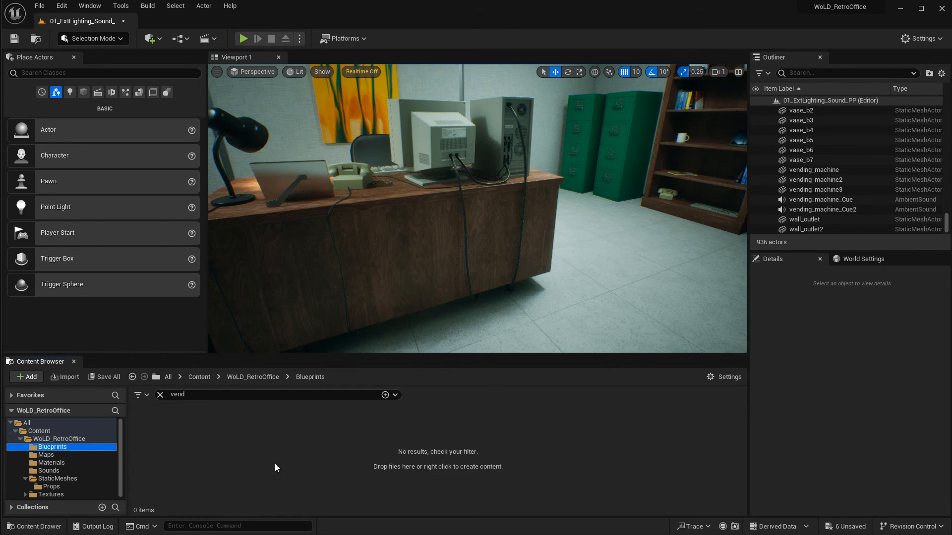
left_click(160, 394)
left_click_drag(153, 430, 627, 280)
right_click_drag(656, 235, 486, 245)
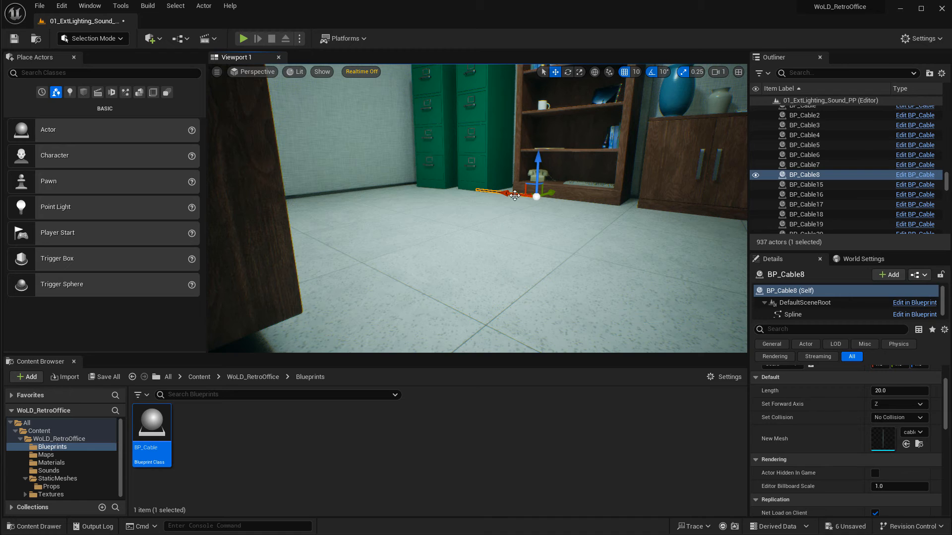
left_click_drag(515, 196, 641, 235)
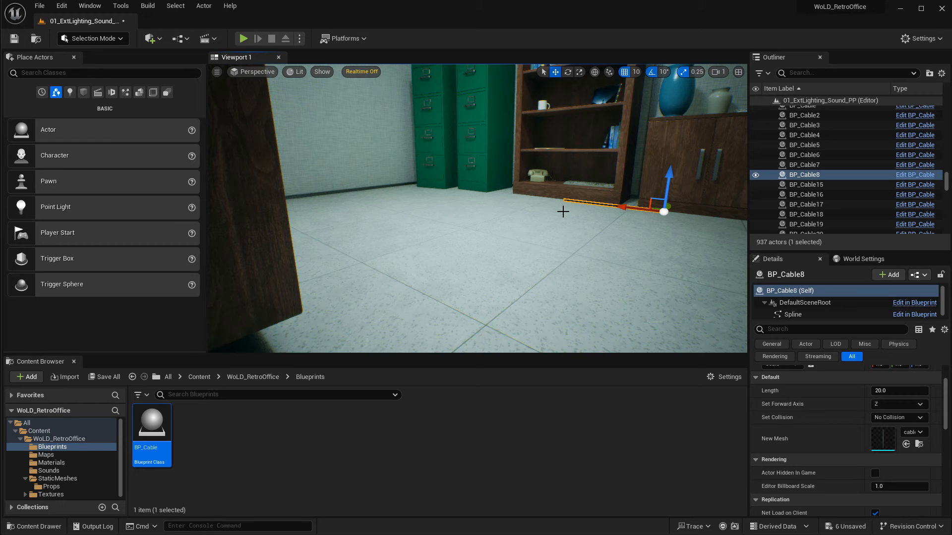
right_click_drag(565, 228, 670, 228)
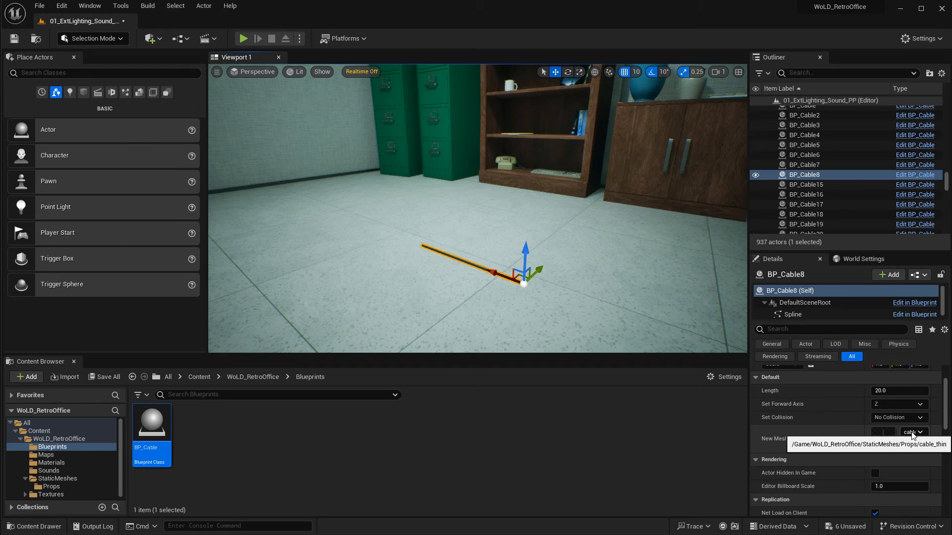
right_click_drag(398, 283, 298, 288)
right_click_drag(570, 157, 564, 294)
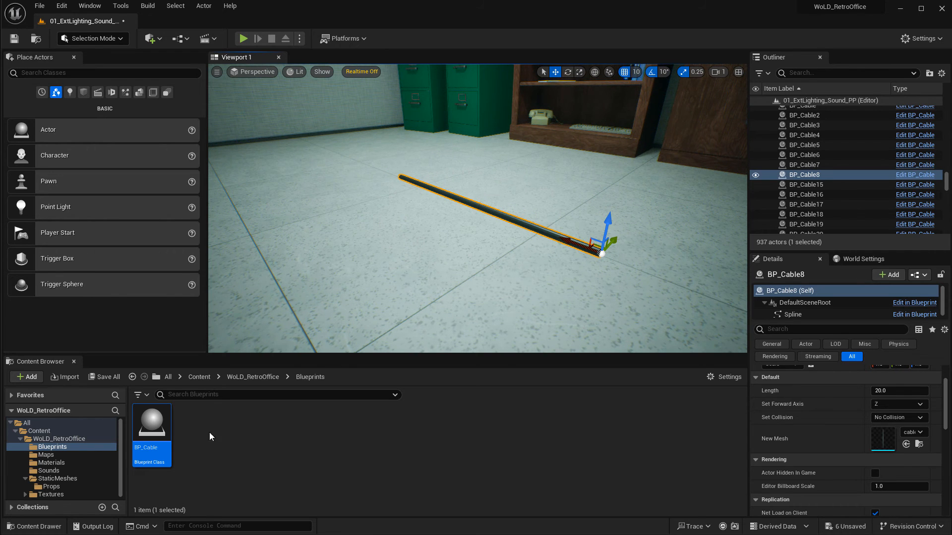
Search the Props folder for cable and assign cable_thick as the new cable's New Mesh.
left_click(58, 480)
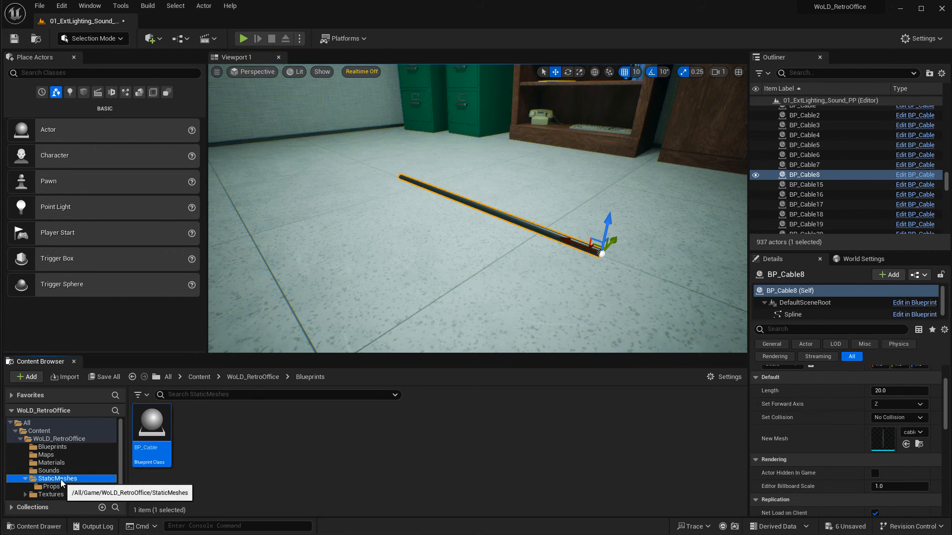
left_click(51, 486)
left_click(213, 394)
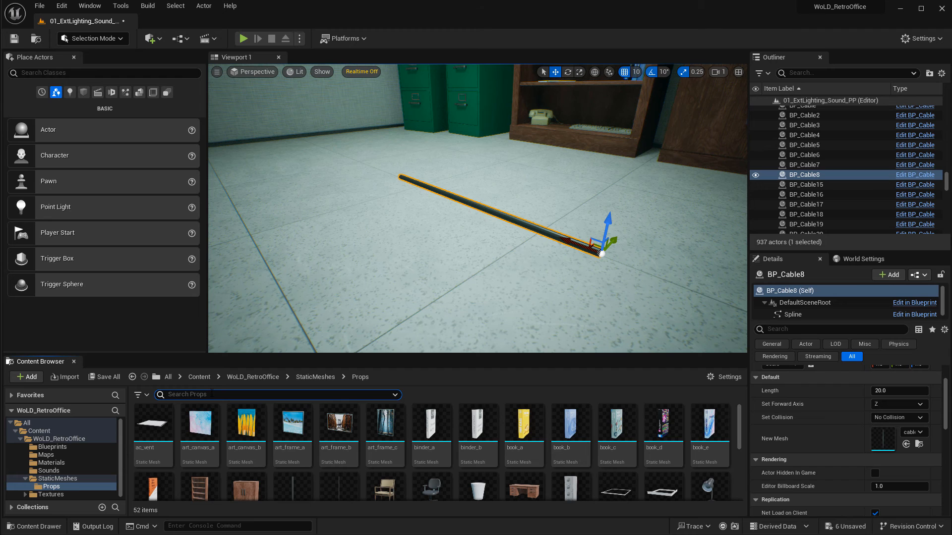
type("cable")
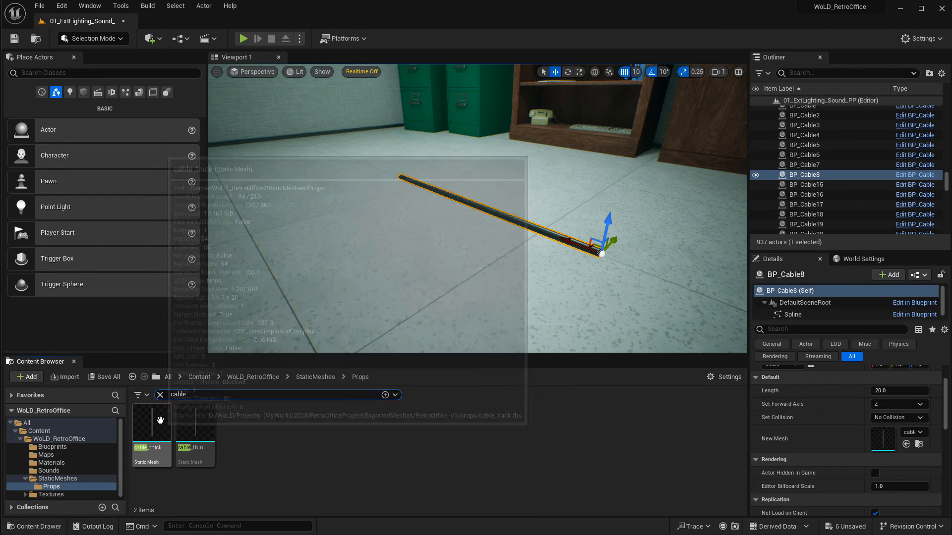
left_click(160, 423)
left_click_drag(160, 422, 878, 436)
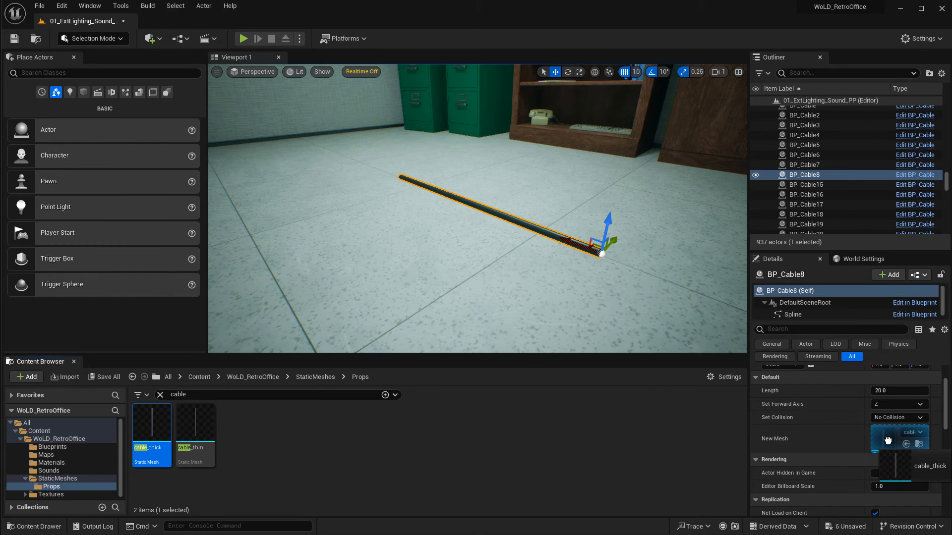
mouse_move(887, 441)
left_mouse_down()
mouse_move(568, 248)
mouse_move(883, 437)
left_mouse_up()
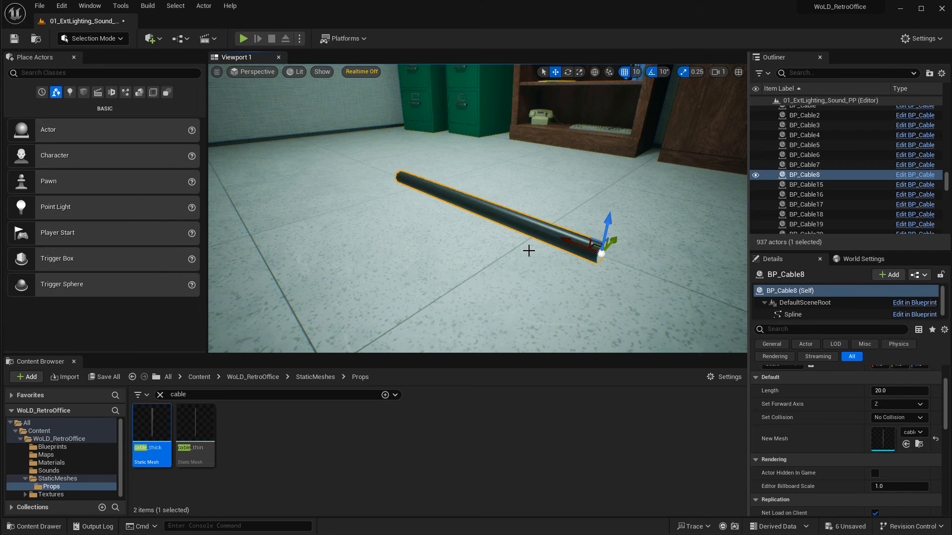
Try cable_thin as the cable's New Mesh, then switch it back to cable_thick.
left_click_drag(195, 431, 884, 438)
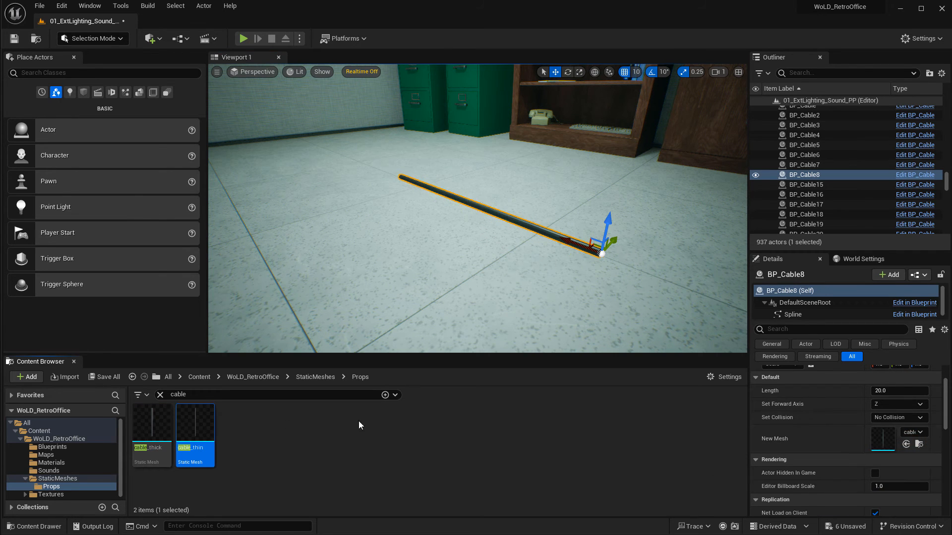
left_click_drag(169, 432, 884, 439)
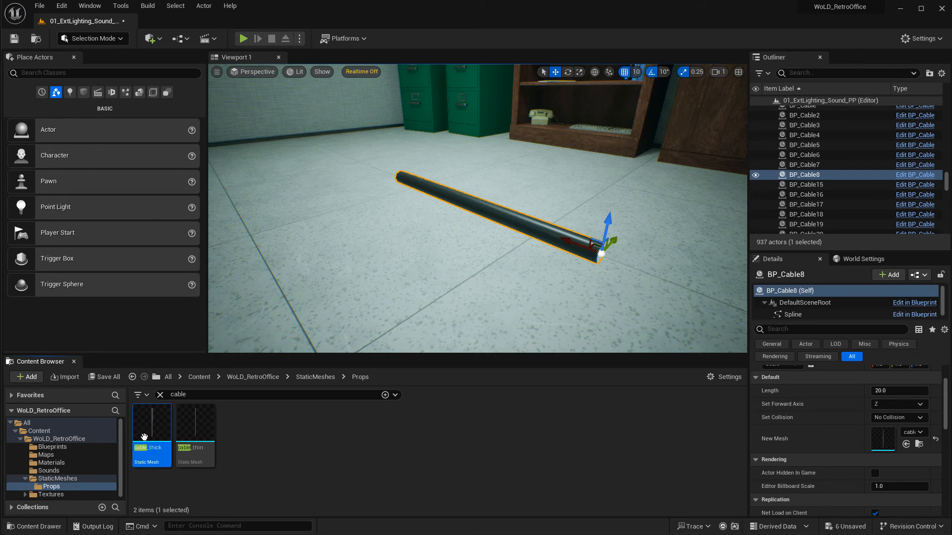
left_click(53, 448)
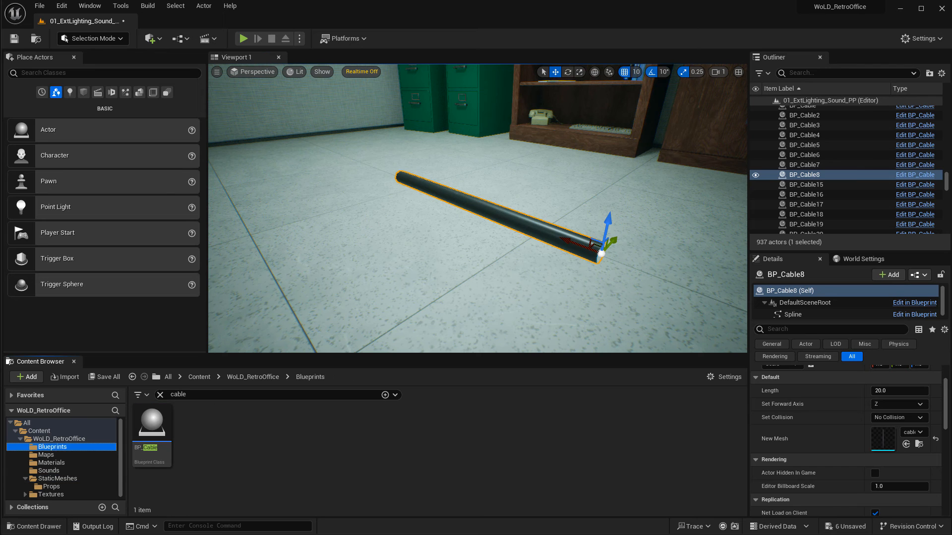
right_click_drag(696, 259, 740, 273)
right_click_drag(472, 257, 518, 249)
key("a")
left_click_drag(610, 215, 560, 216)
left_click_drag(663, 216, 737, 210)
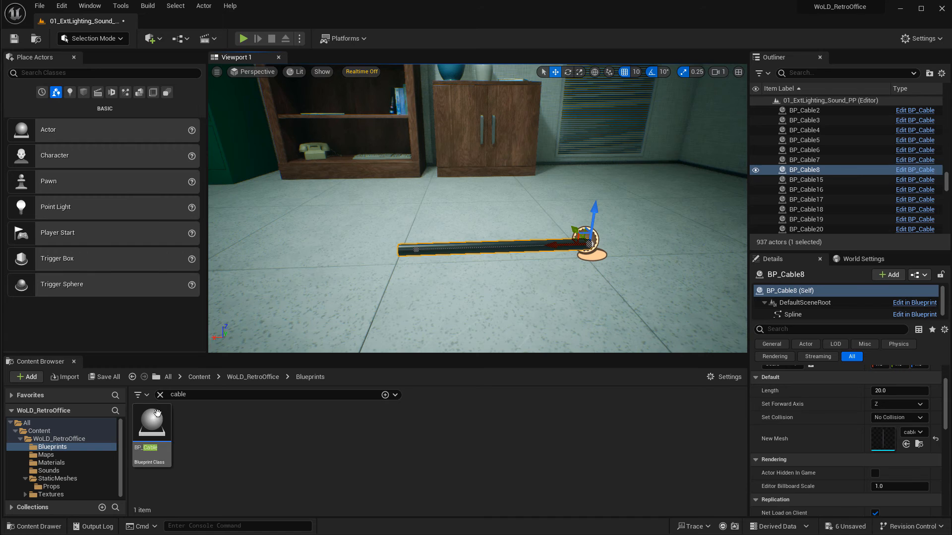
left_click_drag(152, 431, 324, 275)
key("Delete")
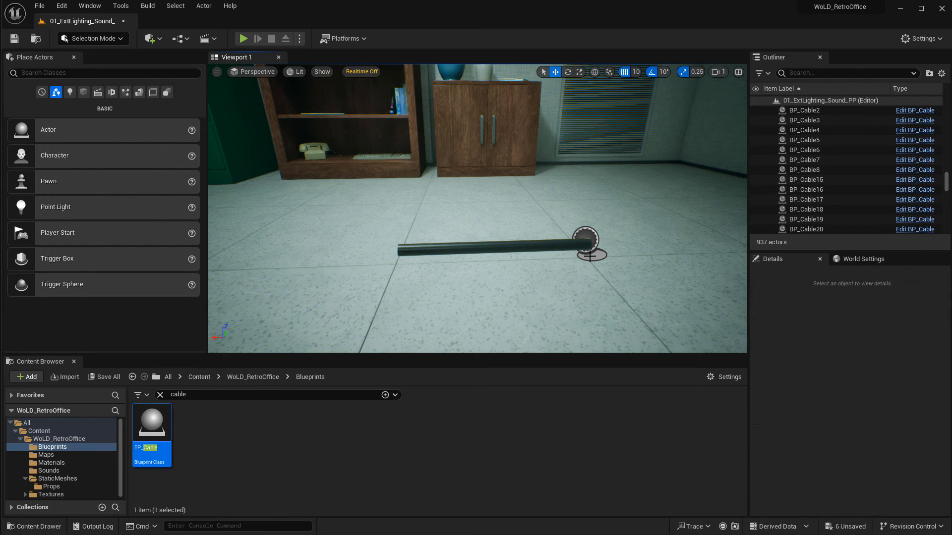
Select the cable and preview it in game view, then return to the editor view.
left_click(596, 242)
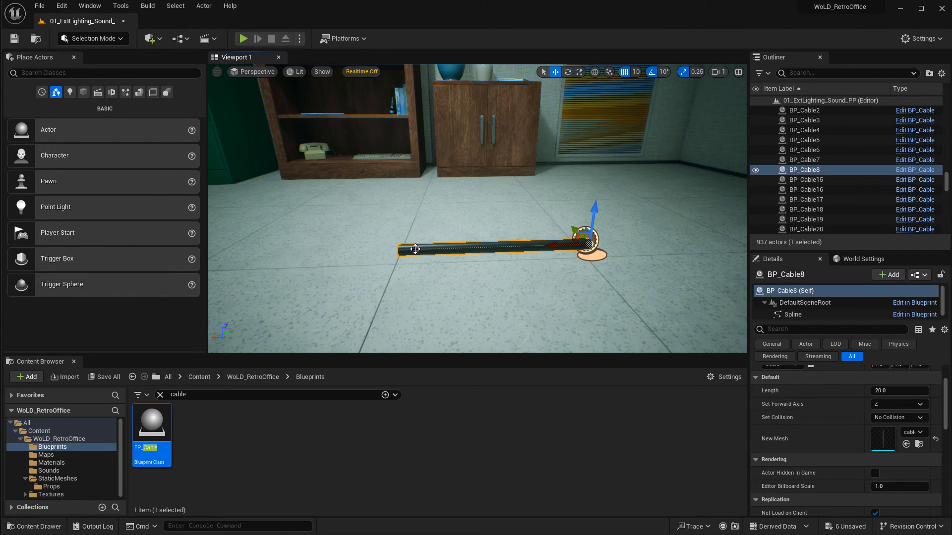
left_click(415, 249)
left_click(541, 269)
left_click(593, 248)
left_click(217, 72)
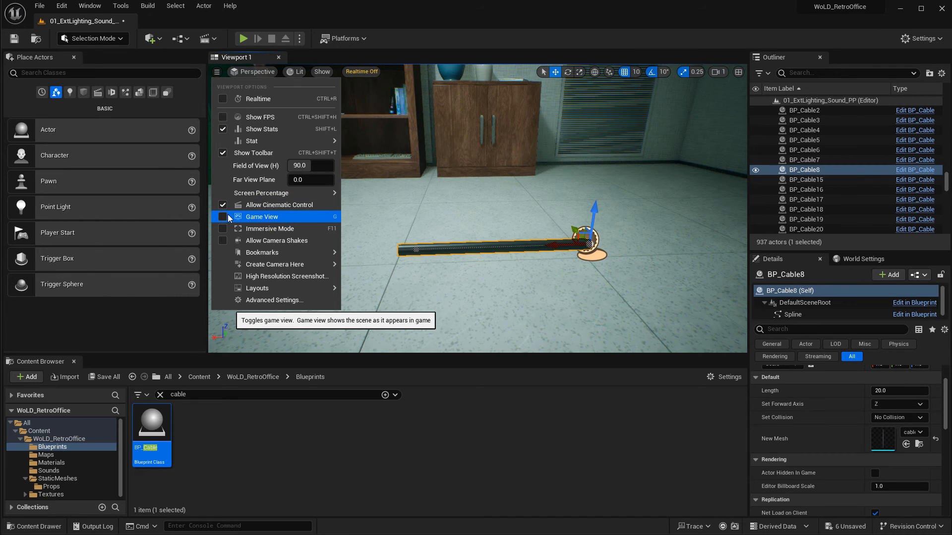
left_click(223, 216)
right_click_drag(467, 221, 473, 214)
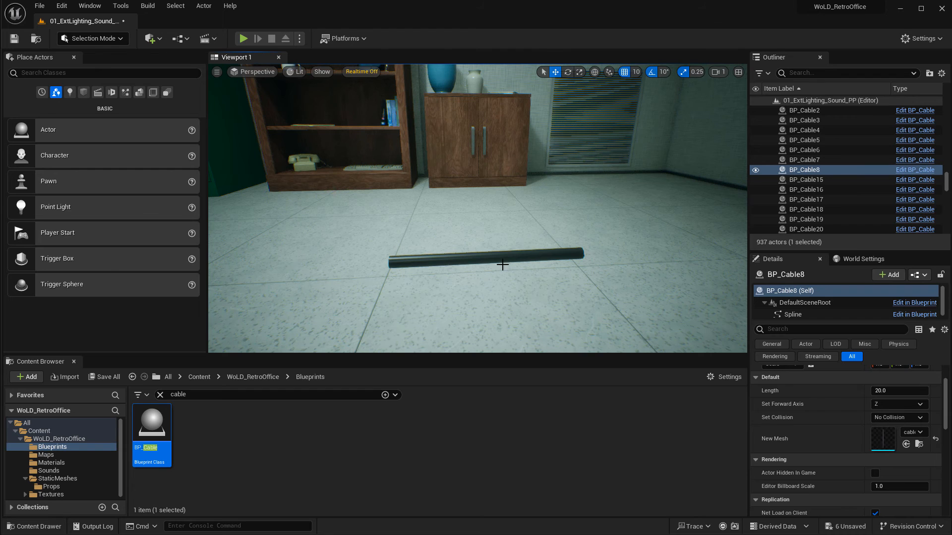
key("g")
left_click(217, 72)
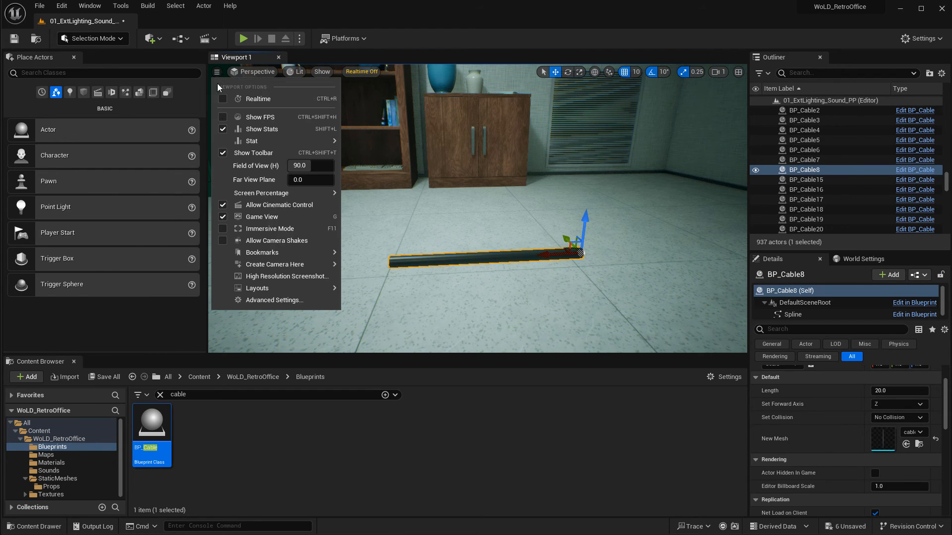
left_click(223, 217)
right_click_drag(514, 276, 521, 274)
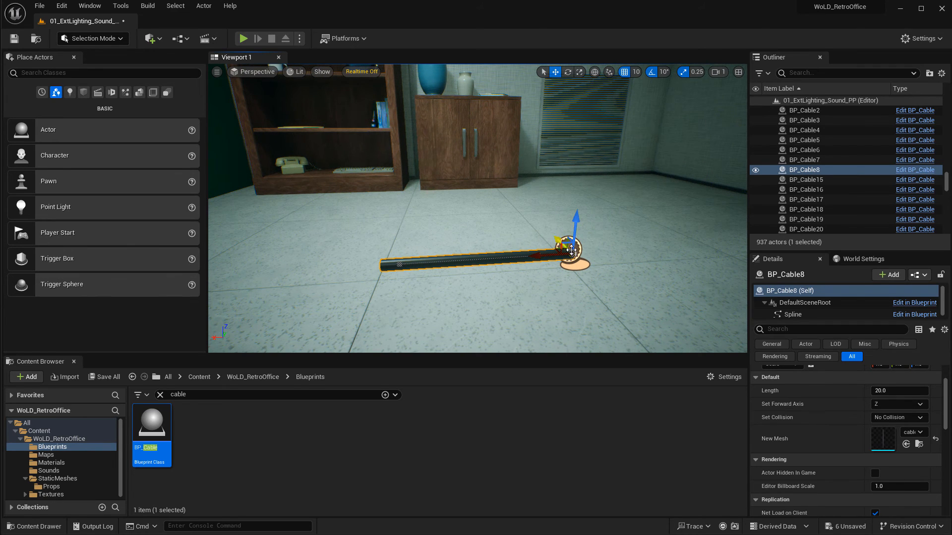
Extend the cable's spline along the floor by adding a new end point and dragging it out.
left_click(400, 265)
mouse_move(479, 296)
right_mouse_down()
mouse_move(493, 307)
mouse_move(486, 308)
right_mouse_up()
left_click_drag(486, 308, 488, 324)
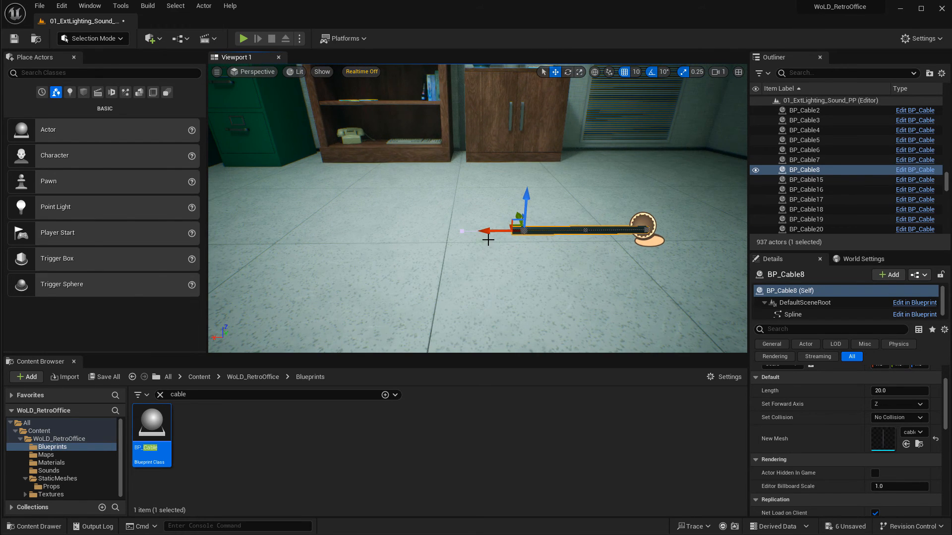
left_click_drag(472, 232, 269, 235)
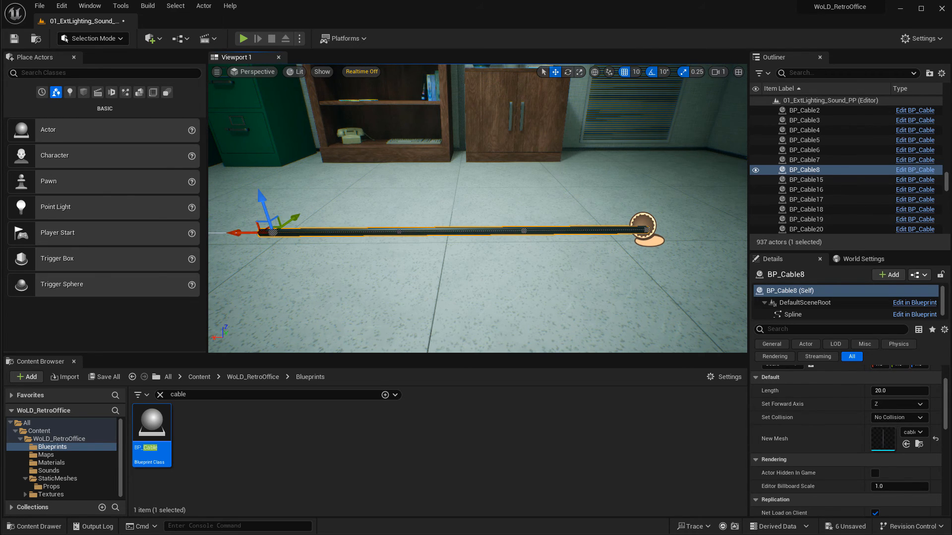
mouse_move(403, 246)
right_mouse_down()
mouse_move(386, 244)
mouse_move(403, 246)
right_mouse_up()
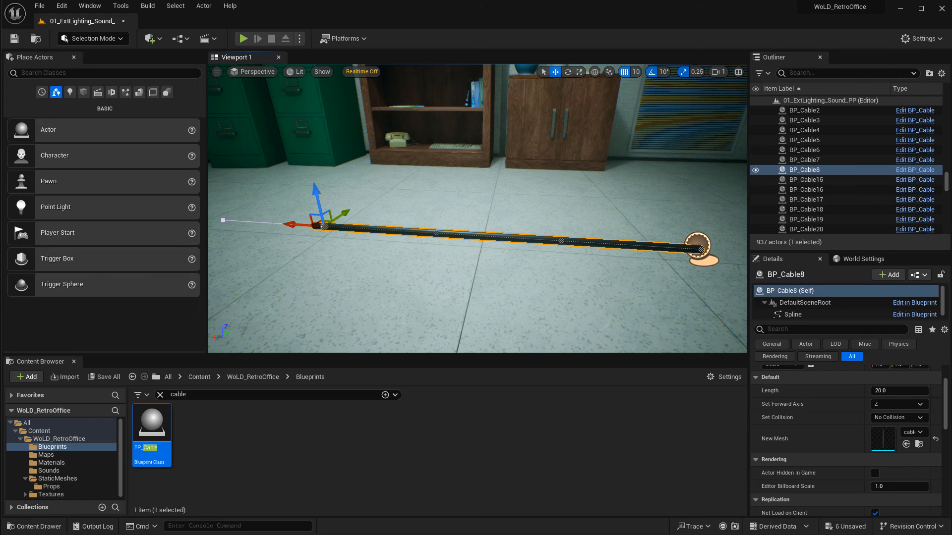
right_click_drag(383, 259, 402, 263)
key("a")
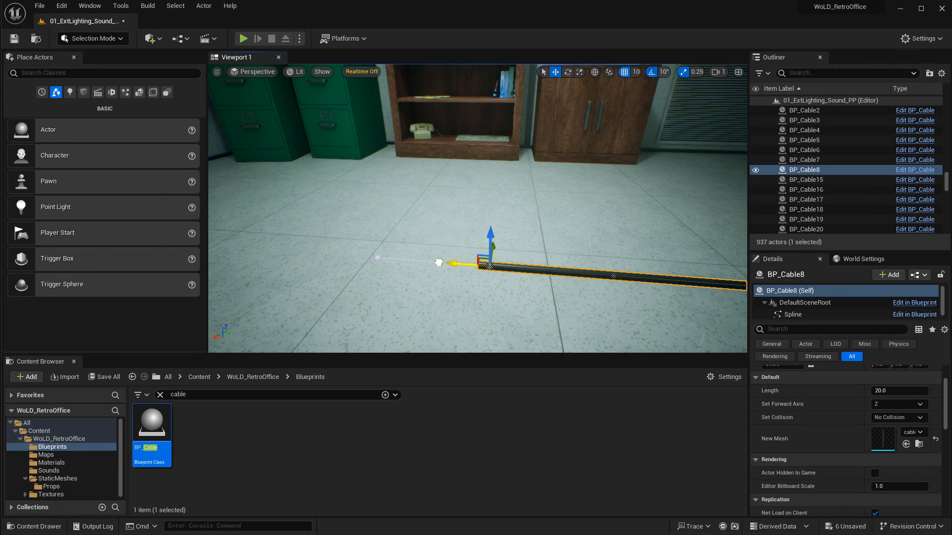
left_click_drag(438, 263, 260, 251)
key("s")
mouse_move(353, 268)
right_mouse_down()
mouse_move(362, 263)
mouse_move(353, 268)
right_mouse_up()
key("w")
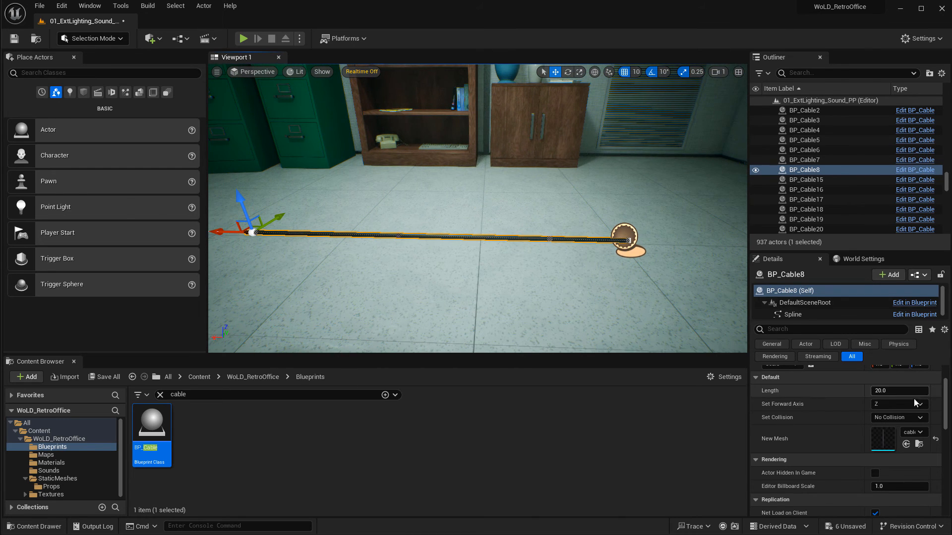
left_click_drag(235, 234, 485, 263)
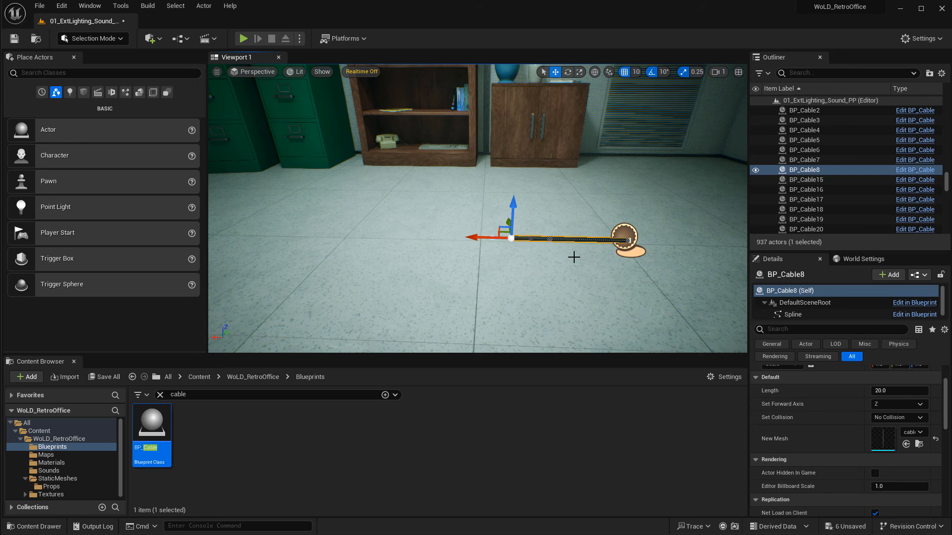
left_click_drag(486, 236, 245, 232)
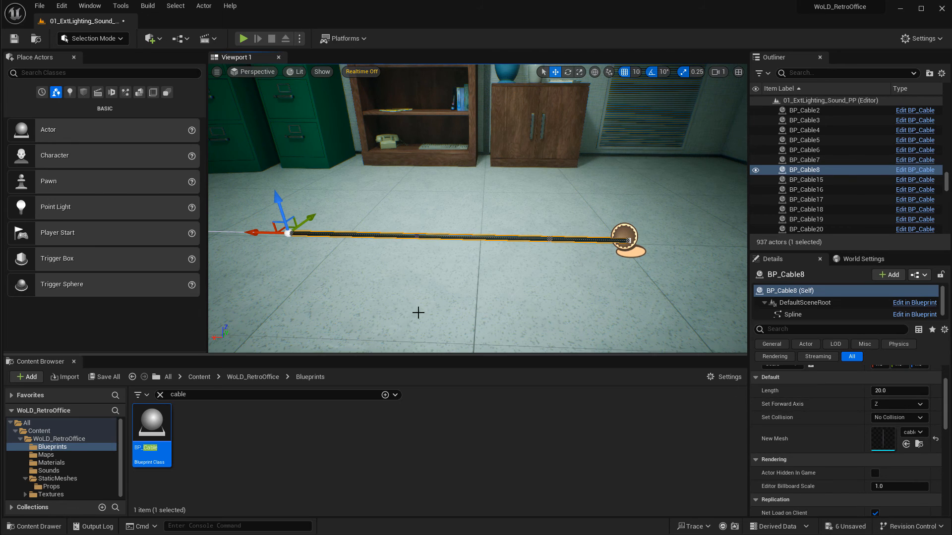
Raise the cable's end spline point upward so the cable rises vertically from the floor.
right_click_drag(418, 313, 382, 301)
left_click_drag(349, 245, 518, 260)
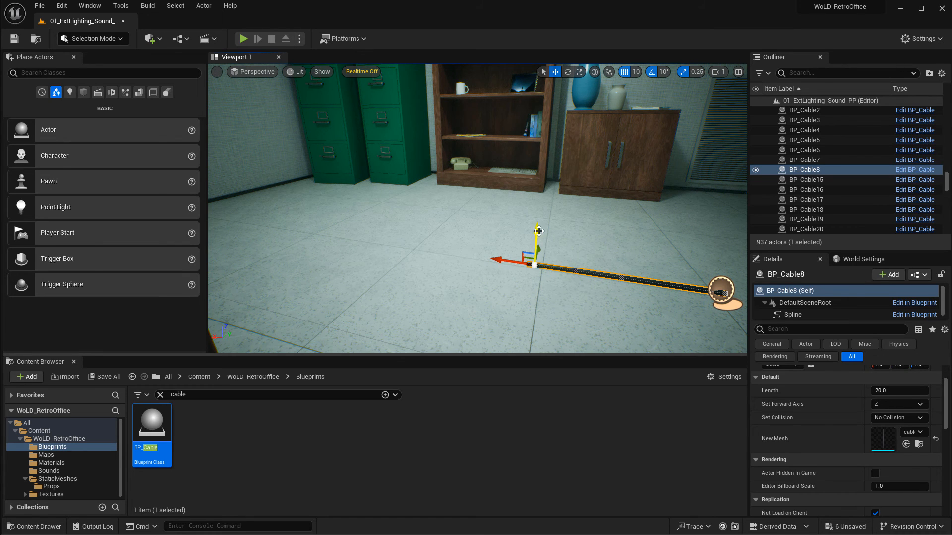
left_click_drag(539, 231, 540, 153)
mouse_move(583, 215)
right_mouse_down()
mouse_move(506, 216)
mouse_move(590, 217)
mouse_move(570, 223)
right_mouse_up()
left_click_drag(490, 137, 508, 161)
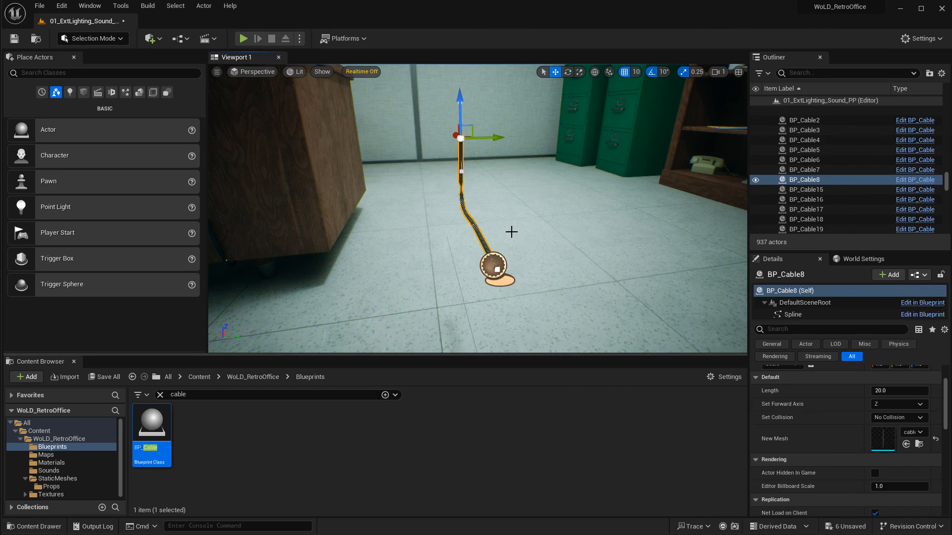
key("ctrl+z")
right_click_drag(510, 232, 595, 229)
key("a")
key("s")
mouse_move(439, 249)
right_mouse_down()
mouse_move(491, 252)
mouse_move(438, 250)
right_mouse_up()
key("a")
key("w")
Turn off grid snapping and reposition the cable's middle spline points so it curves along the floor beside the desk.
key("w")
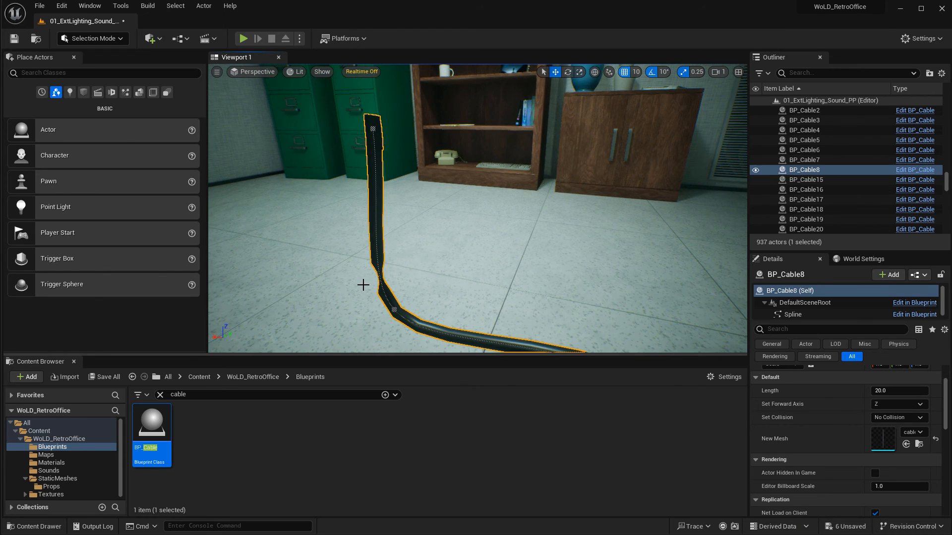
left_click(393, 307)
right_click_drag(392, 306, 515, 208)
key("d")
right_click_drag(601, 216, 561, 229)
key("s")
key("w")
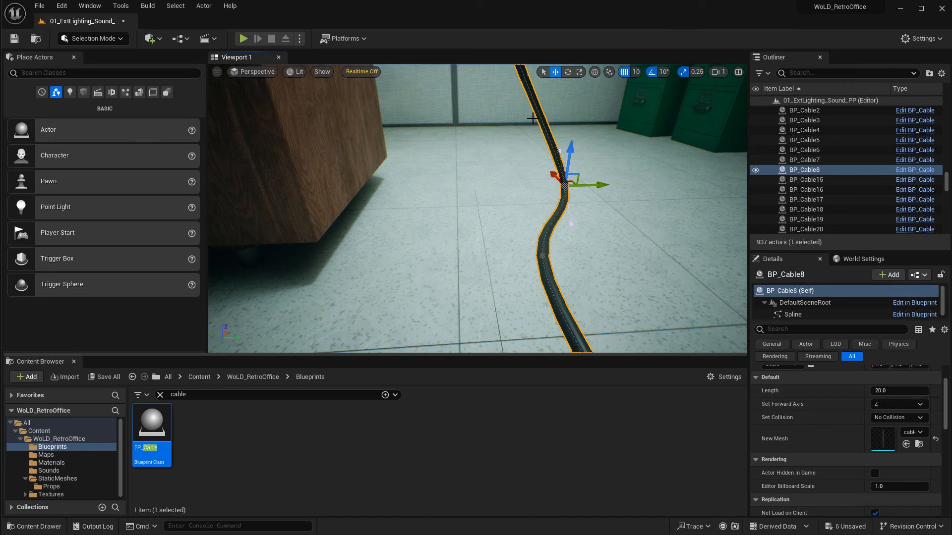
left_click(624, 72)
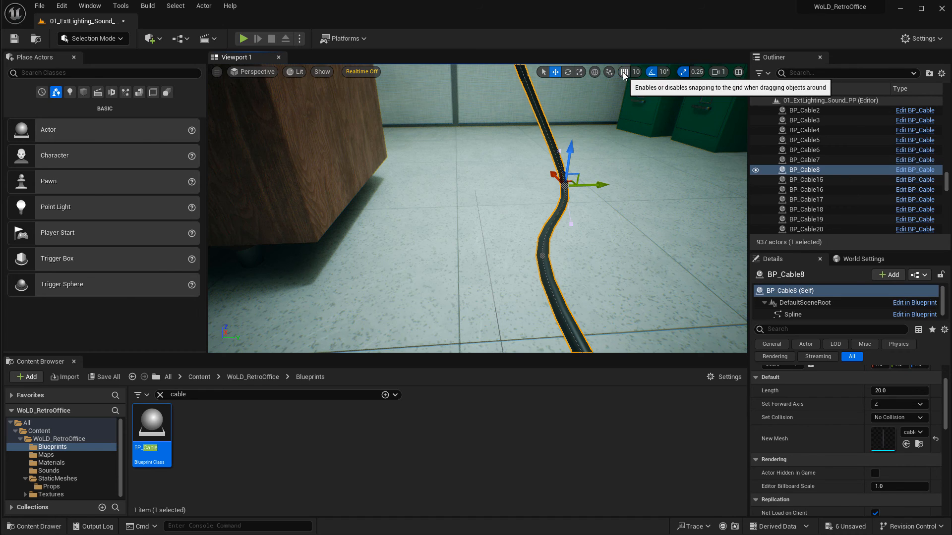
right_click_drag(625, 199, 625, 181)
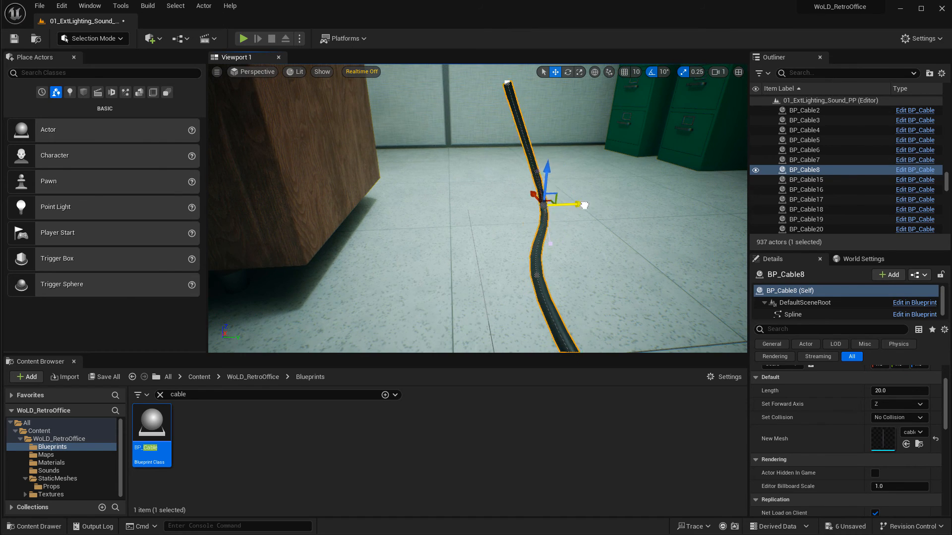
mouse_move(584, 205)
left_mouse_down()
mouse_move(525, 208)
mouse_move(594, 206)
left_mouse_up()
left_click(537, 275)
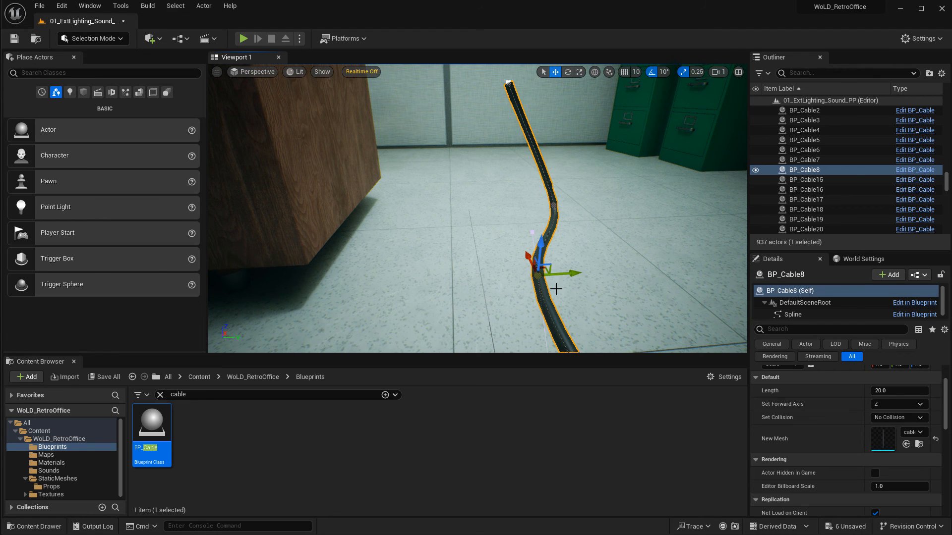
right_click_drag(622, 266, 640, 283)
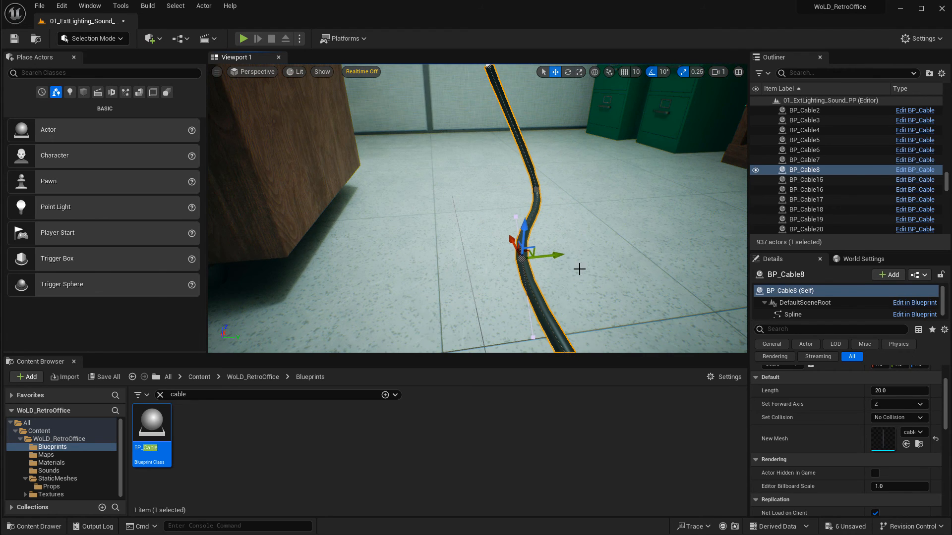
left_click_drag(558, 256, 523, 258)
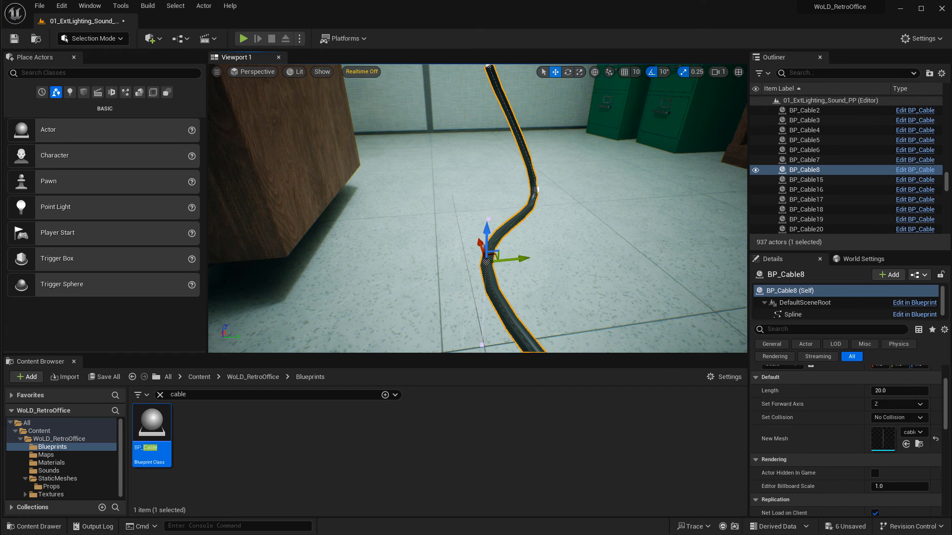
right_click_drag(523, 258, 544, 220)
Move the cable's top spline point up along the side of the desk to its top edge.
left_click(467, 102)
right_click_drag(453, 135, 463, 53)
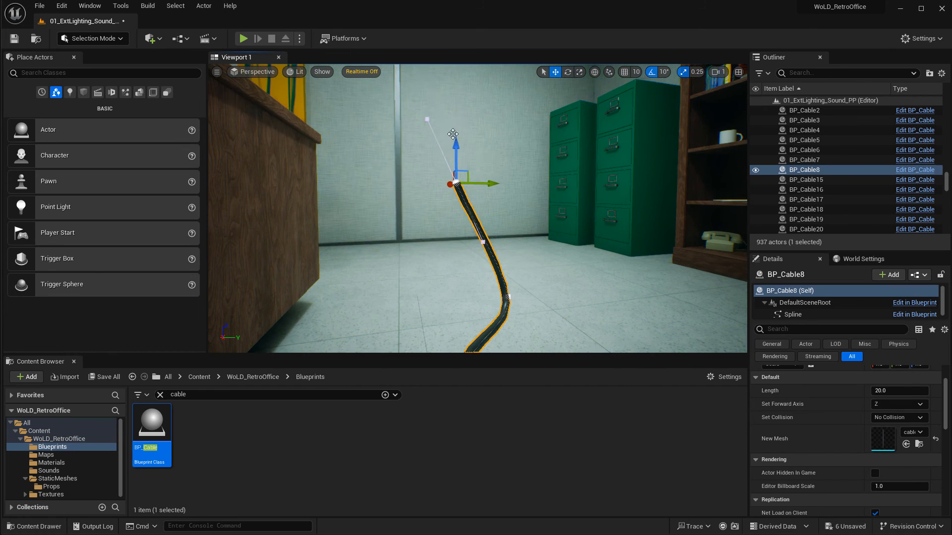
mouse_move(455, 143)
left_mouse_down()
mouse_move(456, 72)
mouse_move(456, 125)
left_mouse_up()
right_click_drag(525, 194, 535, 148)
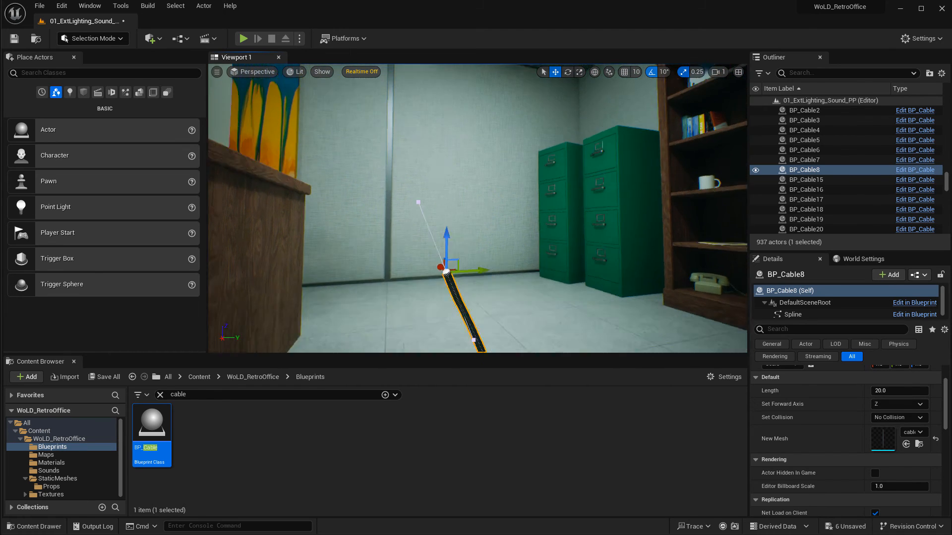
key("s")
mouse_move(476, 160)
right_mouse_down()
mouse_move(474, 140)
mouse_move(476, 160)
right_mouse_up()
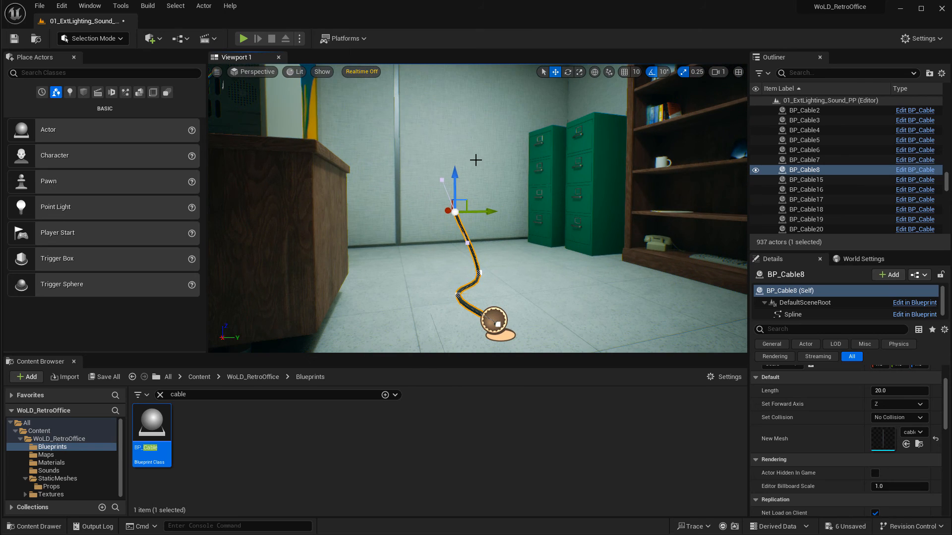
left_click_drag(454, 186, 469, 157)
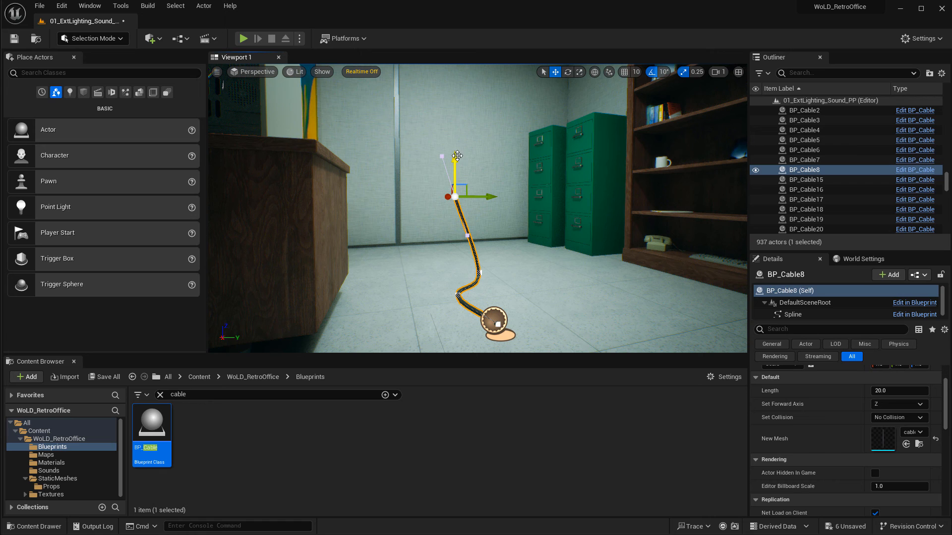
left_click_drag(460, 156, 465, 88)
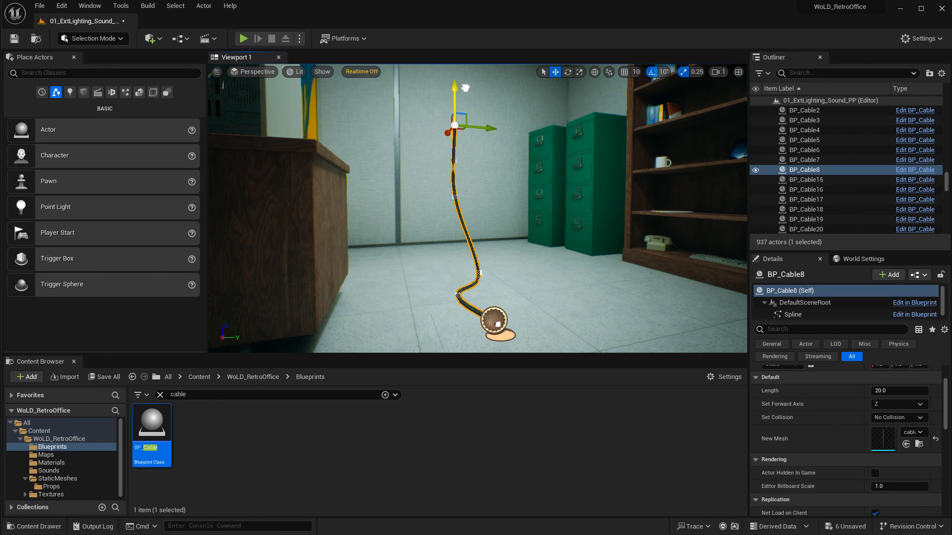
key("d")
right_click_drag(486, 162, 457, 164)
key("w")
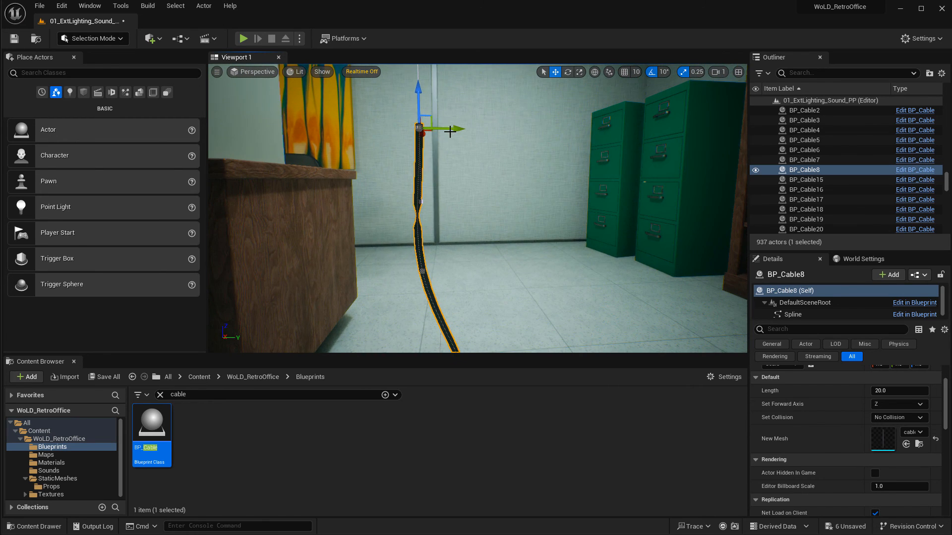
left_click_drag(466, 144, 418, 134)
right_click_drag(419, 133, 365, 142)
key("d")
key("s")
left_click_drag(492, 170, 549, 186)
Rotate the cable's end point and drag it across the desk top toward the monitor.
key("e")
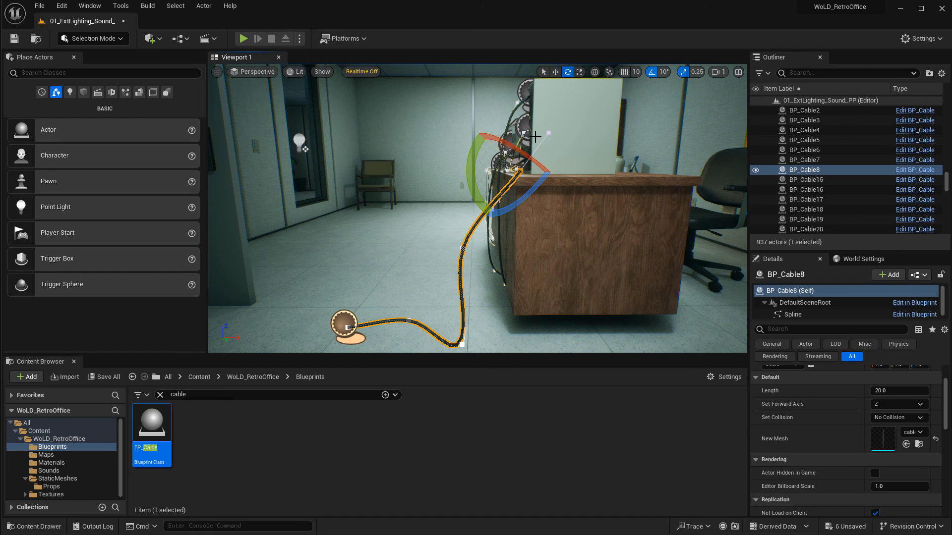
left_click_drag(477, 148, 492, 135)
key("w")
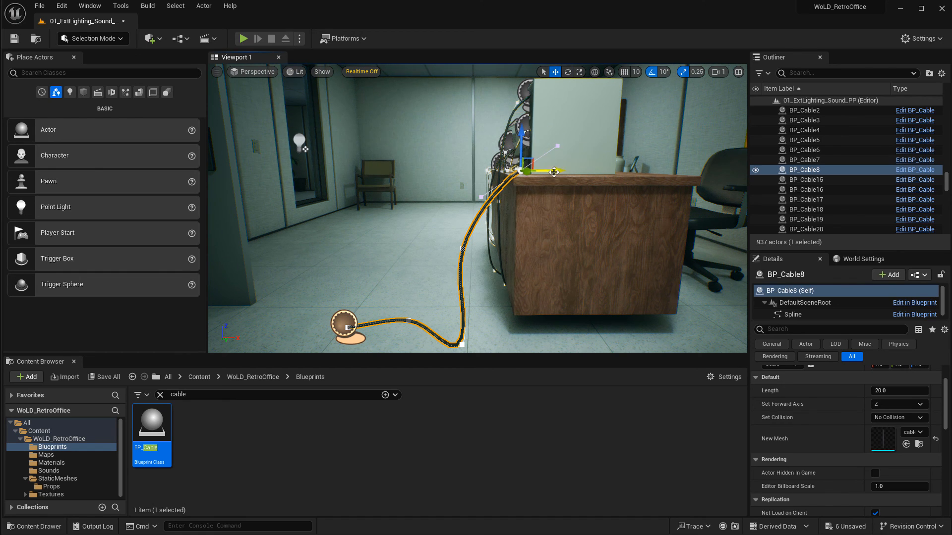
left_click_drag(554, 170, 655, 171)
right_click_drag(655, 172, 556, 167)
left_click_drag(499, 170, 537, 172)
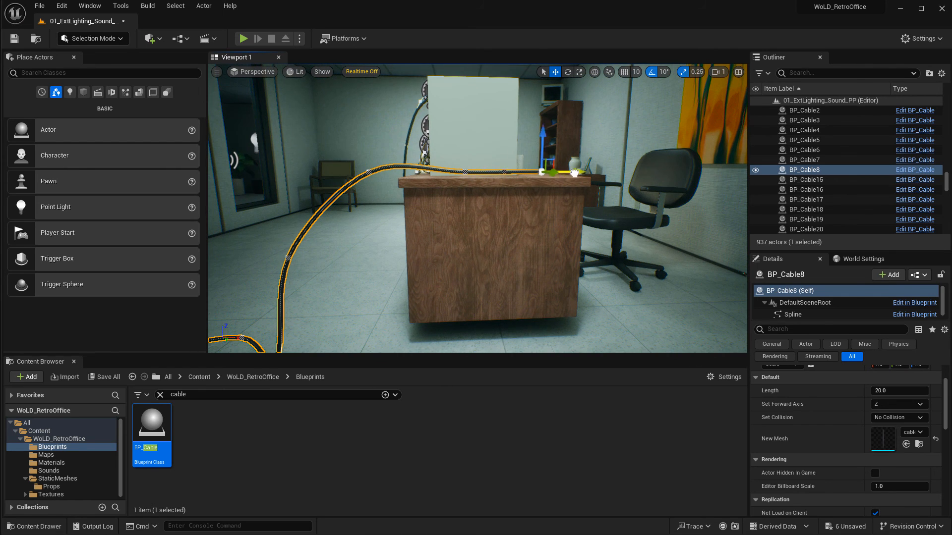
Raise the cable's end spline point and move it to the back of the monitor.
left_click_drag(556, 132, 557, 97)
right_click_drag(556, 96, 506, 111)
left_click(463, 180)
key("a")
key("F11")
right_click_drag(462, 180, 444, 226)
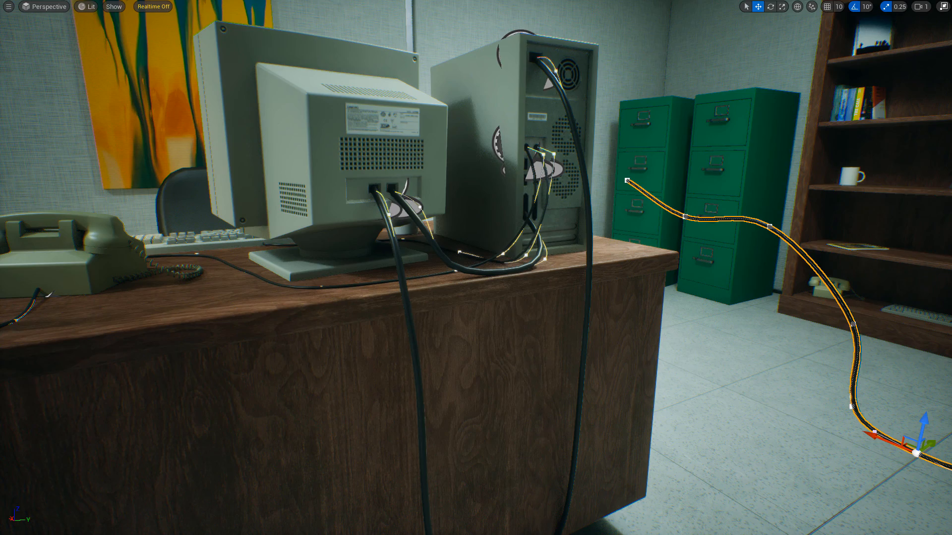
Select the loose cable lying on the floor near the bookshelf and delete it.
left_click(406, 297)
right_click_drag(407, 297, 493, 203)
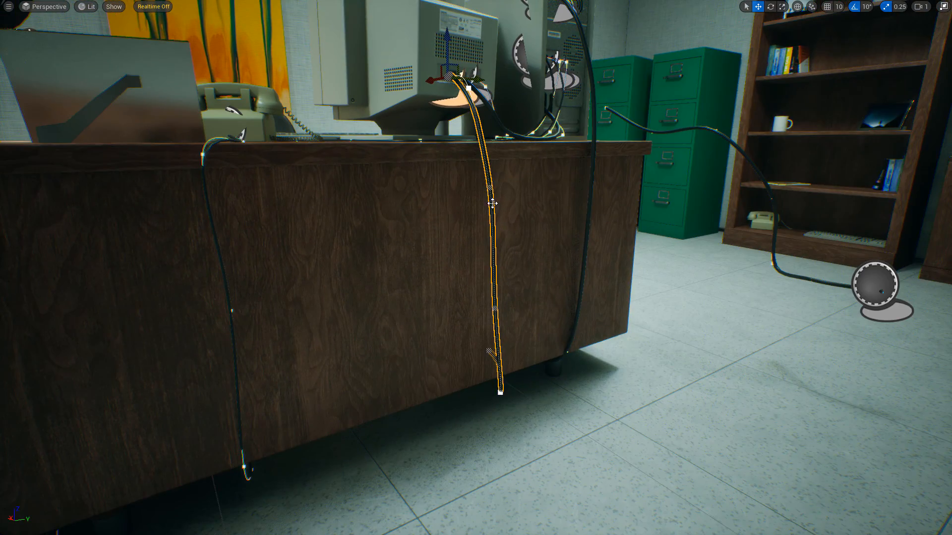
left_click(488, 188)
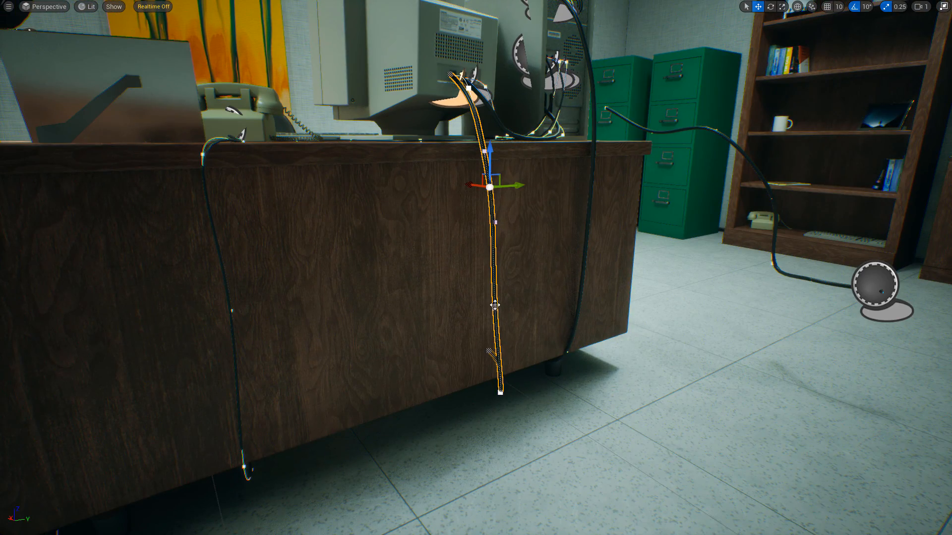
mouse_move(397, 50)
right_mouse_down()
mouse_move(446, 53)
mouse_move(337, 49)
mouse_move(396, 50)
right_mouse_up()
left_click(458, 351)
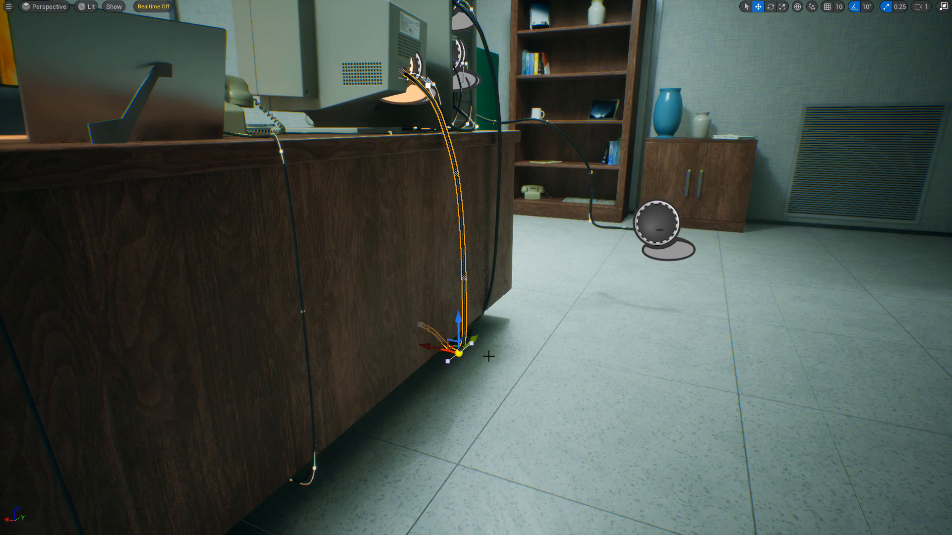
right_click_drag(570, 311, 620, 426)
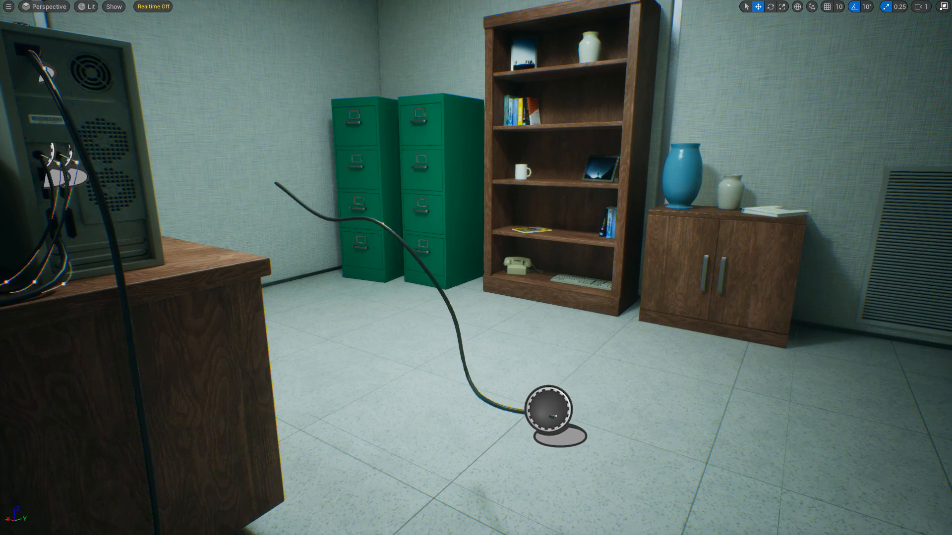
left_click(564, 390)
key("Delete")
Place a new BP_Cable from the content browser on the floor in front of the bookshelf.
key("F11")
left_click_drag(153, 424, 519, 284)
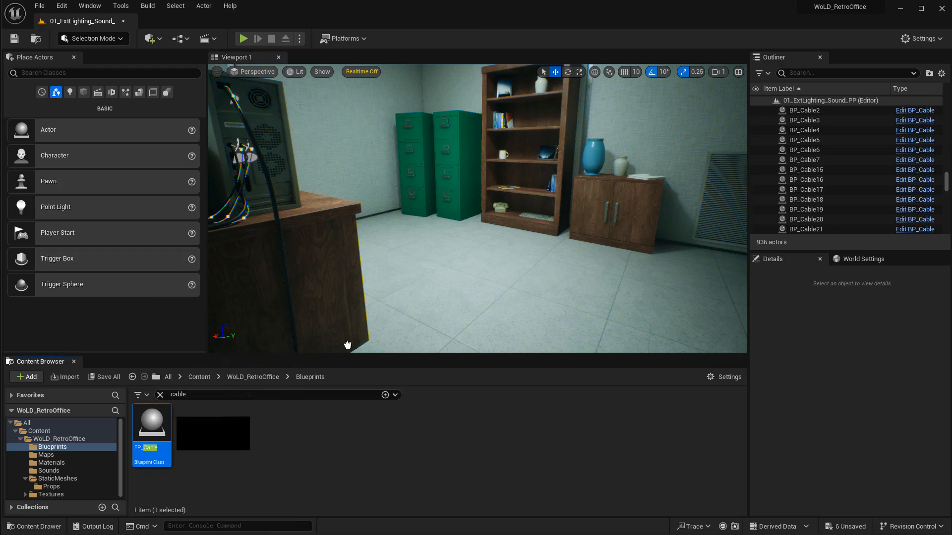
key("F11")
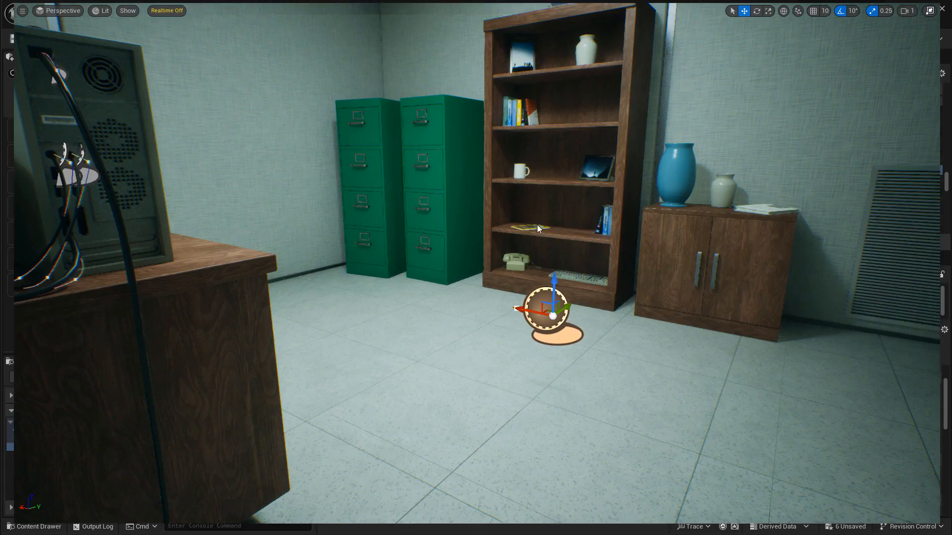
Raise the new cable's end spline point upward beside the filing cabinet.
key("a")
right_click_drag(537, 224, 546, 237)
key("w")
key("w")
right_click_drag(566, 328, 539, 326)
key("s")
key("q")
key("d")
key("a")
right_click_drag(434, 252, 434, 252)
key("w")
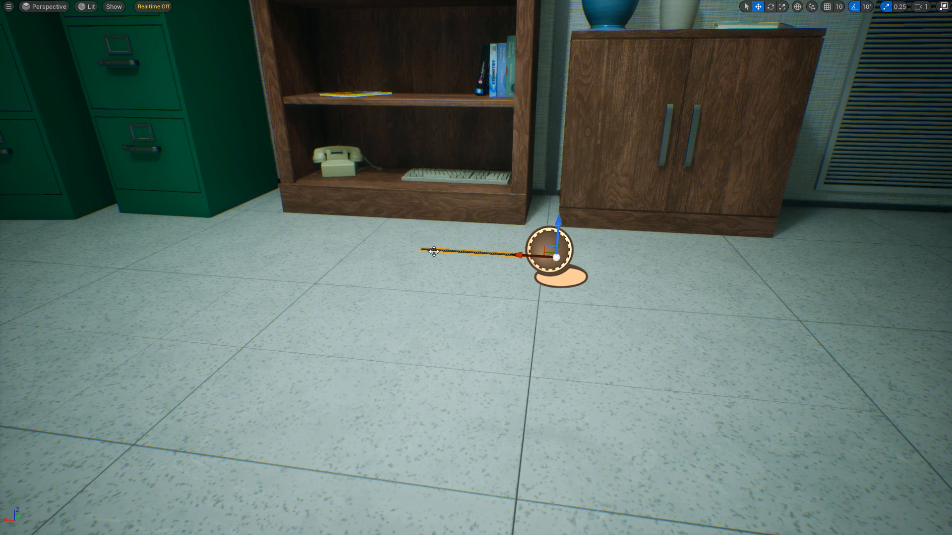
left_click(433, 249)
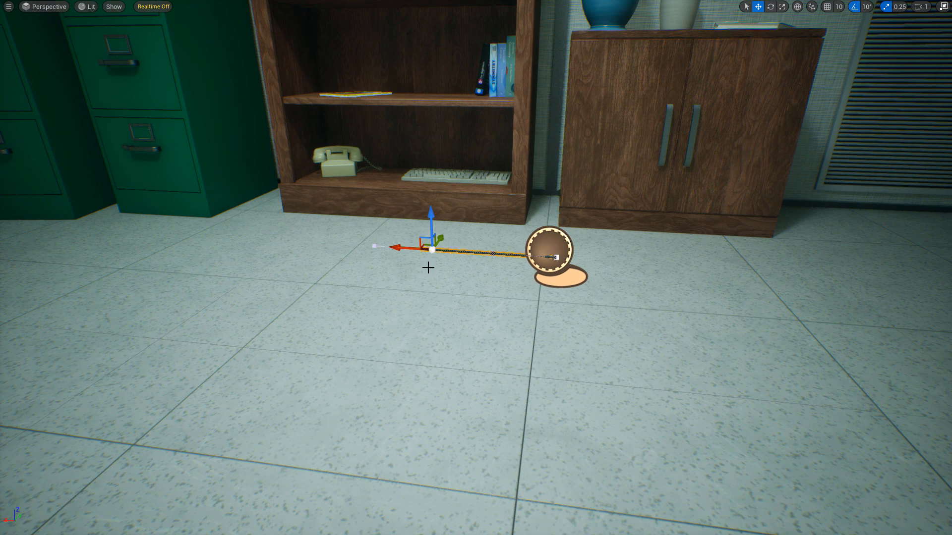
left_click_drag(414, 250, 411, 60, "alt")
right_click_drag(411, 106, 412, 110)
left_click_drag(323, 154, 352, 150)
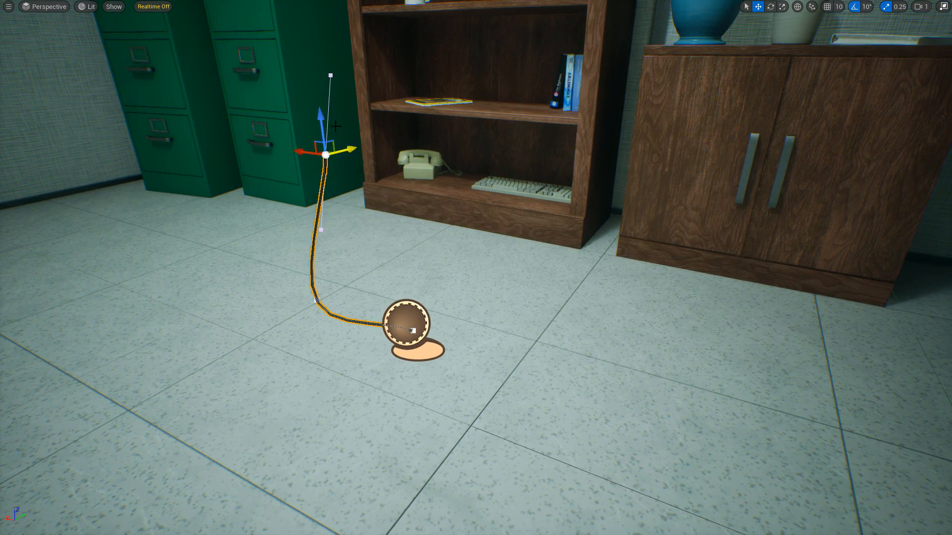
left_click_drag(320, 118, 305, 53)
right_click_drag(306, 53, 288, 45)
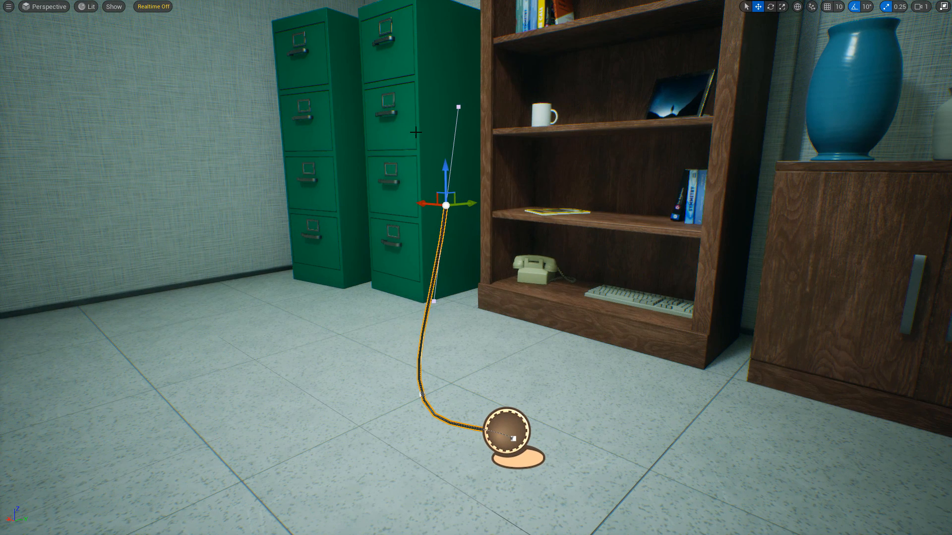
left_click_drag(443, 129, 443, 106)
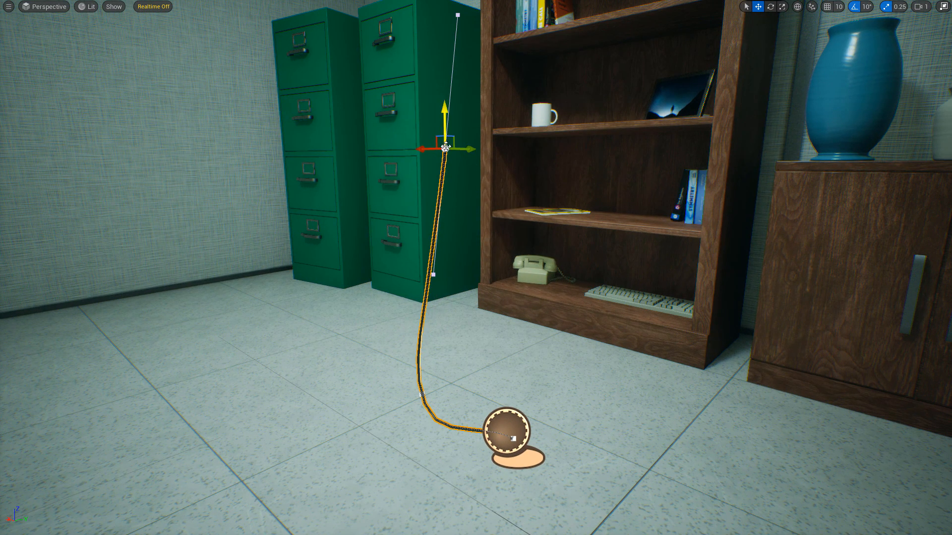
Add a new spline point at the cable's end and extend it sideways toward the wall.
left_click_drag(432, 147, 327, 27)
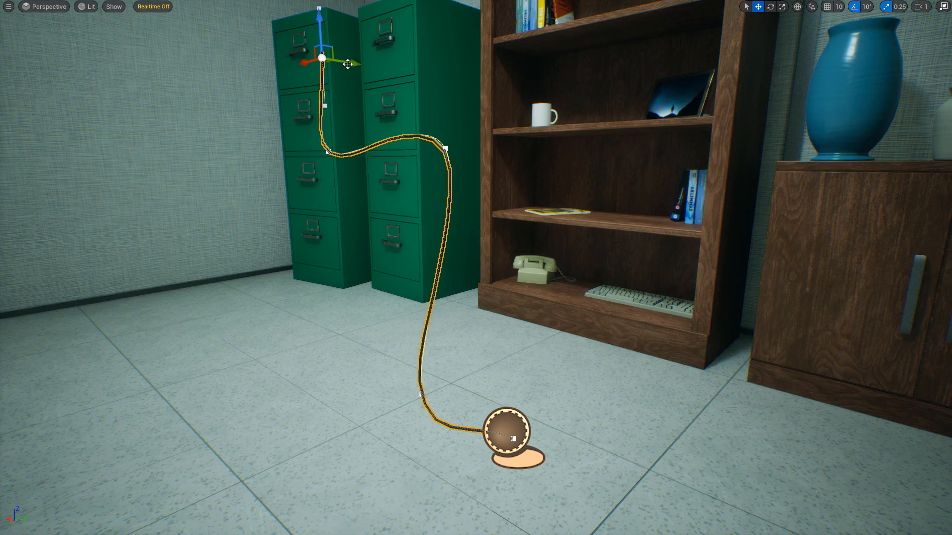
left_click_drag(346, 59, 385, 61)
mouse_move(384, 62)
right_mouse_down()
mouse_move(238, 59)
mouse_move(238, 42)
right_mouse_up()
key("d")
right_click_drag(459, 116, 466, 117)
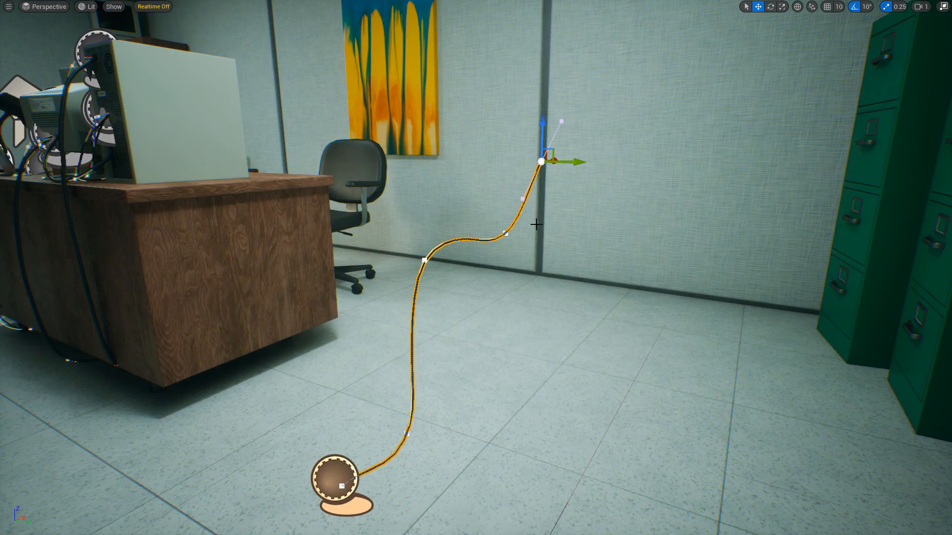
Lower the cable's spline point next to the desk corner slightly.
right_click_drag(536, 225, 484, 269)
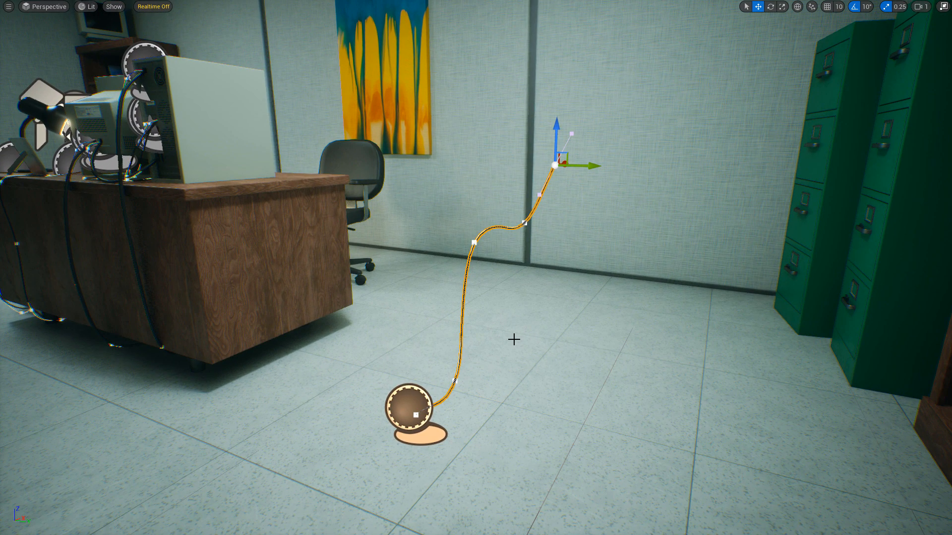
key("g")
mouse_move(514, 321)
right_mouse_down()
mouse_move(528, 335)
mouse_move(437, 335)
mouse_move(531, 311)
mouse_move(520, 311)
right_mouse_up()
key("d")
key("g")
left_click(482, 189)
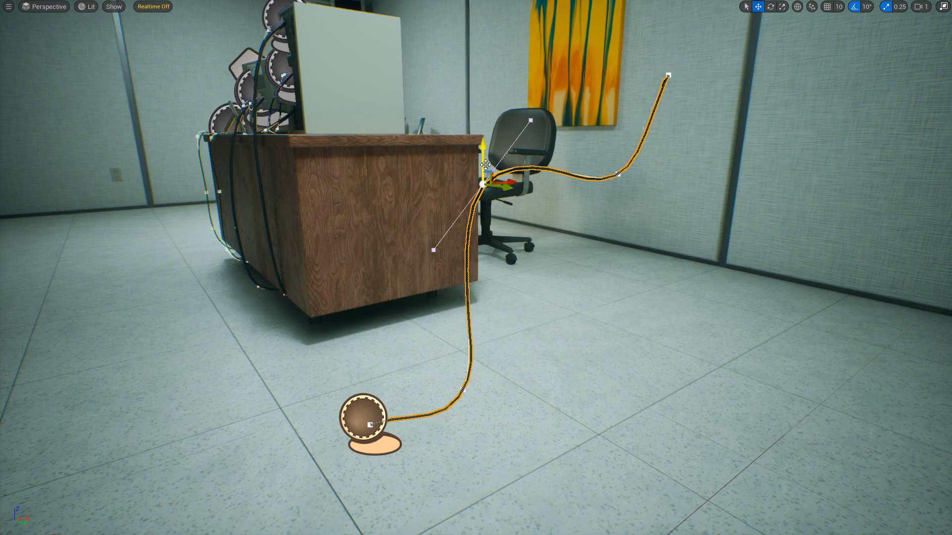
left_click_drag(484, 151, 485, 176)
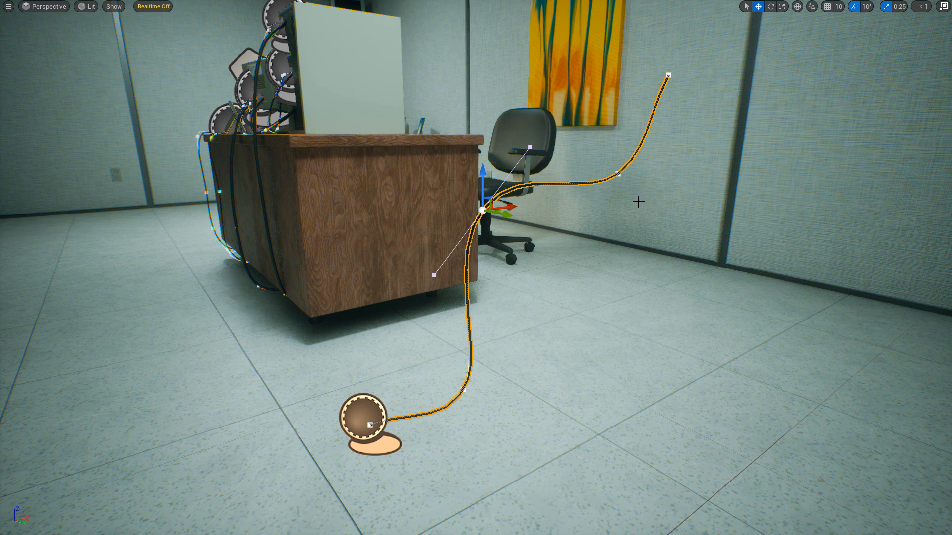
left_click(619, 173)
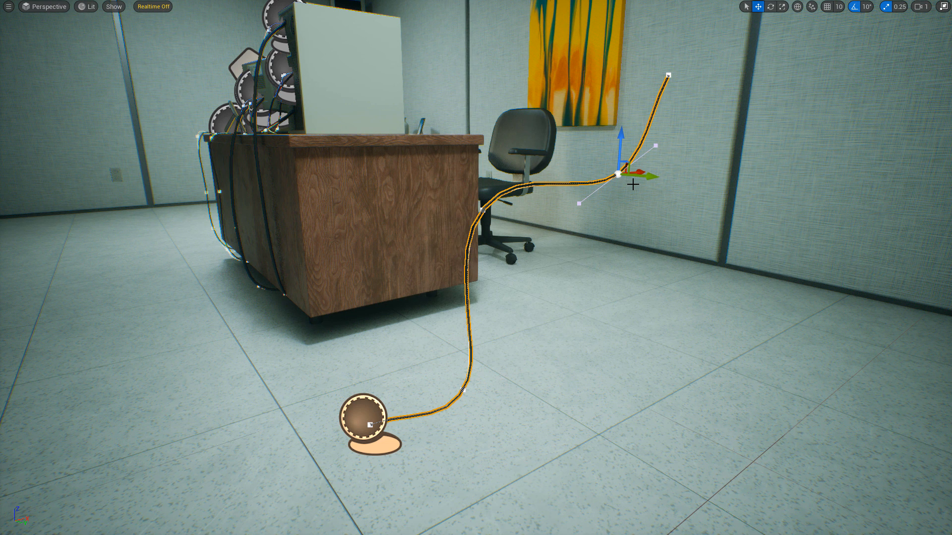
key("Delete")
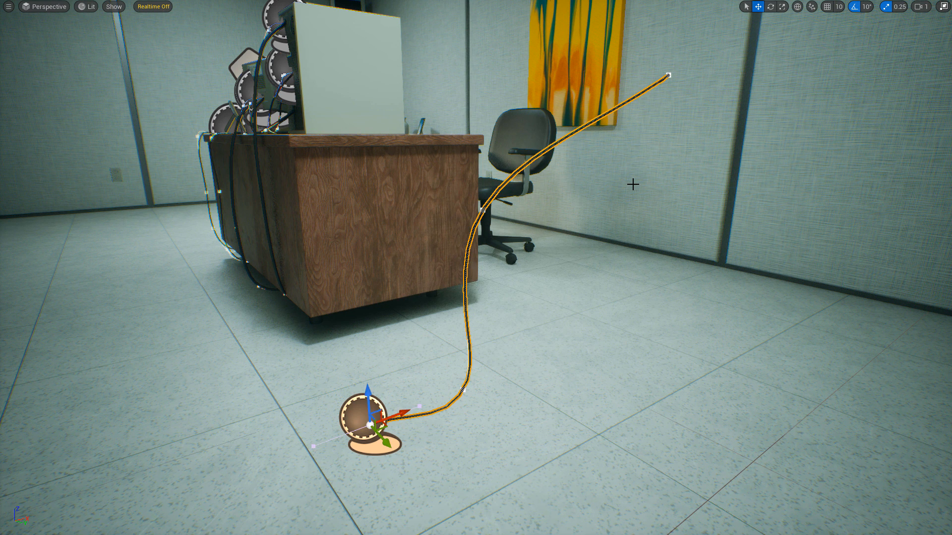
key("ctrl+z")
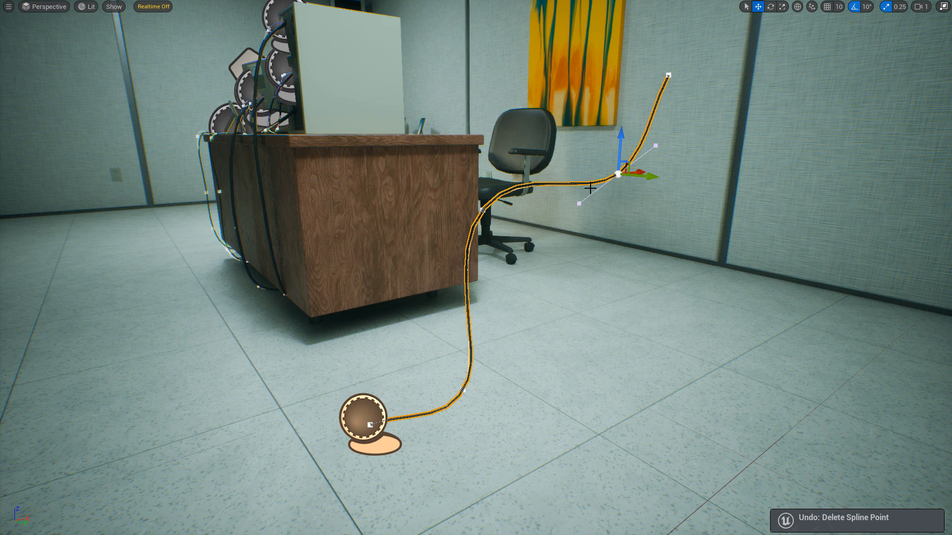
Delete the cable's spline point beside the desk corner.
left_click(482, 210)
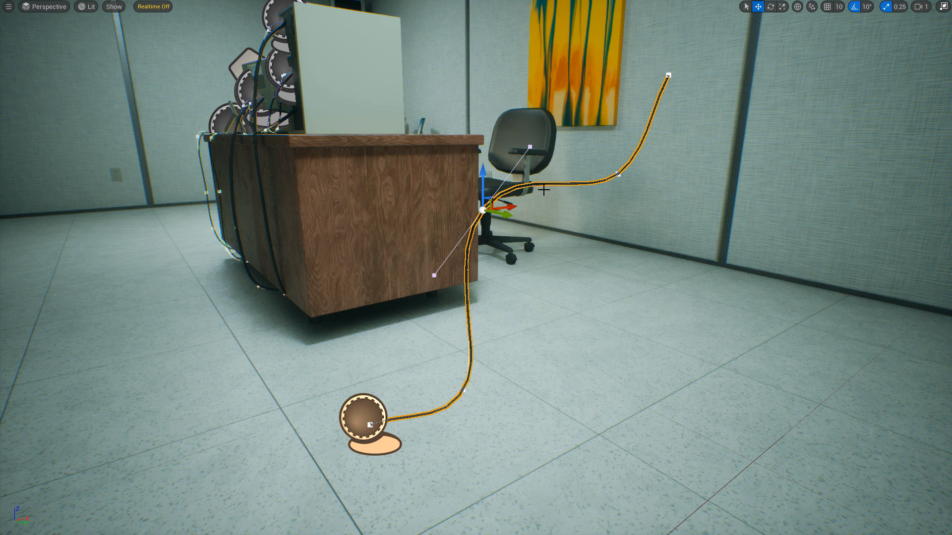
key("Delete")
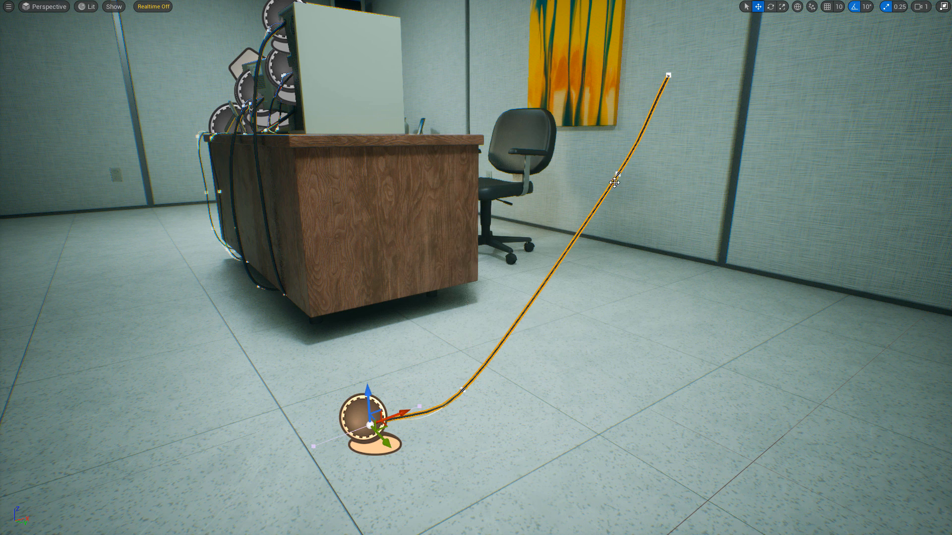
left_click(617, 173)
right_click_drag(558, 272, 576, 260)
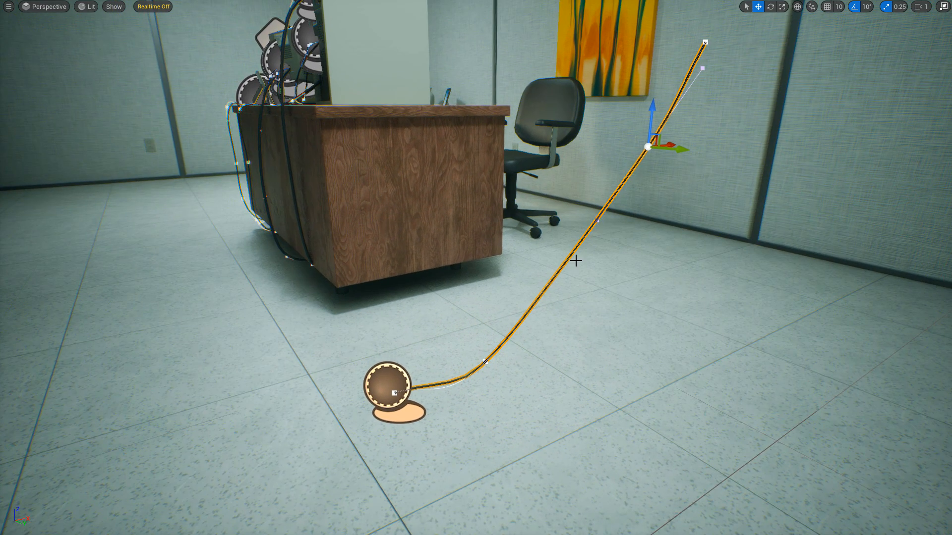
Insert a new spline point along the cable and move it up beside the office chair.
left_click(485, 362)
left_click_drag(510, 355, 580, 204, "alt")
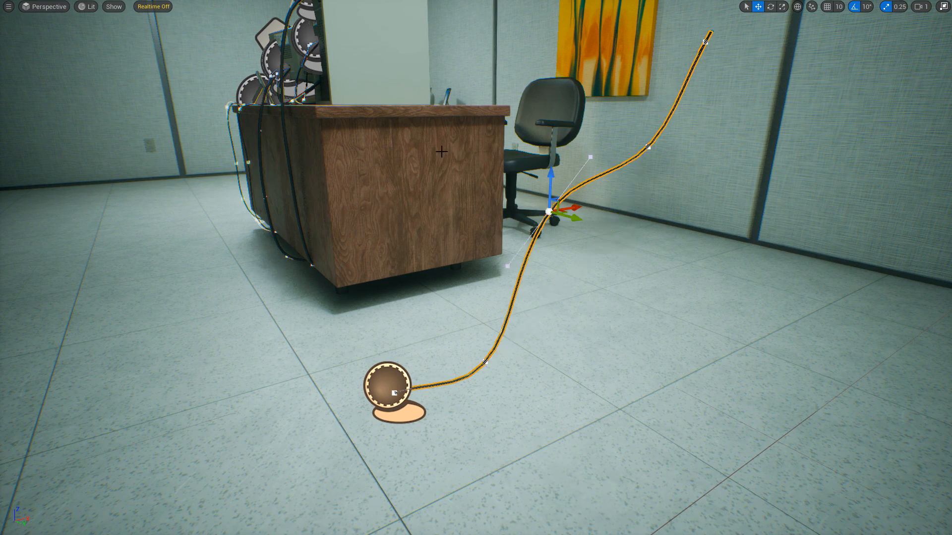
right_click_drag(442, 152, 399, 158)
Examine the cables running over and down the desk from behind.
key("a")
key("g")
key("e")
key("w")
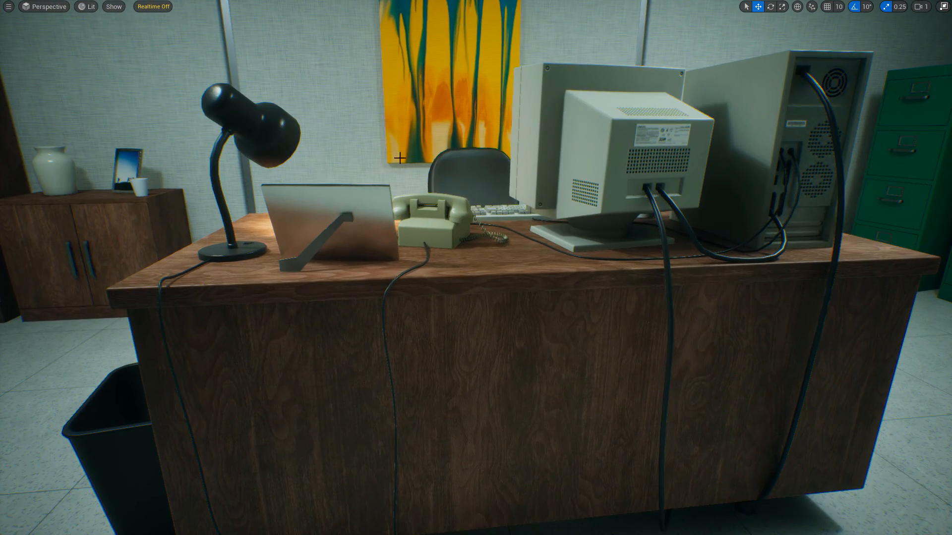
right_click_drag(605, 184, 719, 187)
right_click_drag(698, 248, 655, 270)
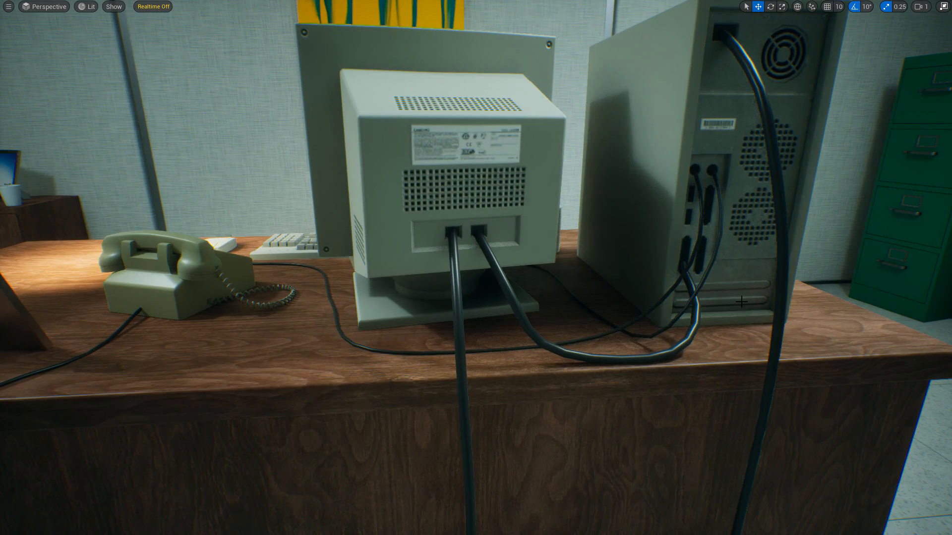
right_click_drag(741, 301, 756, 271)
key("a")
key("s")
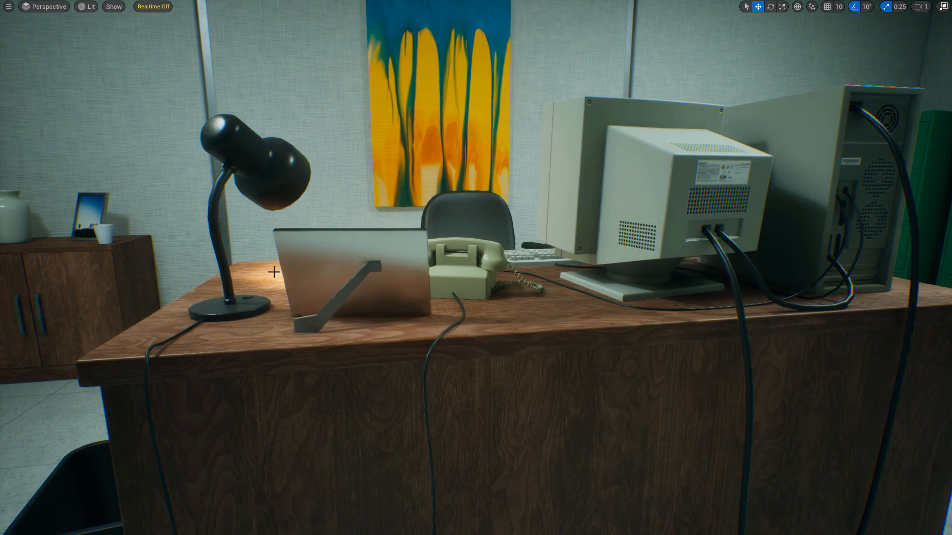
right_click_drag(410, 312, 411, 312)
key("s")
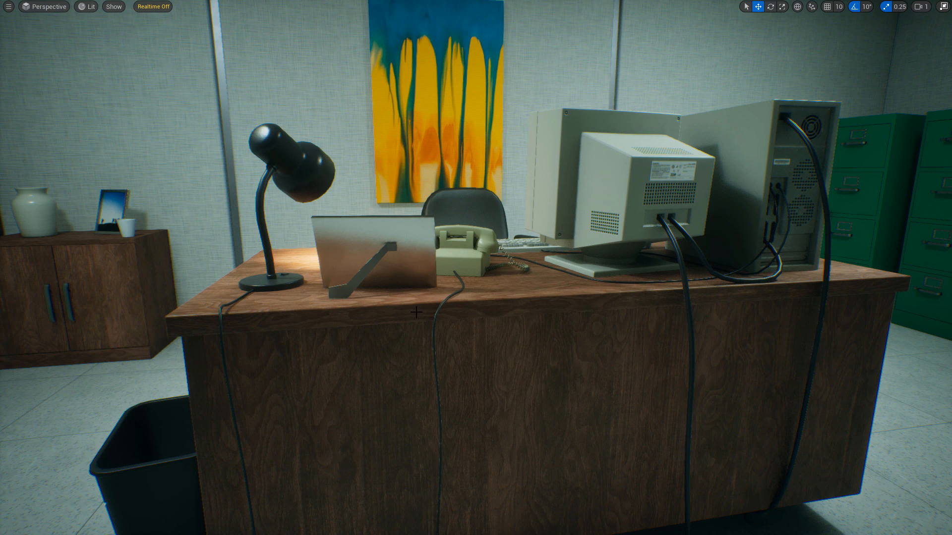